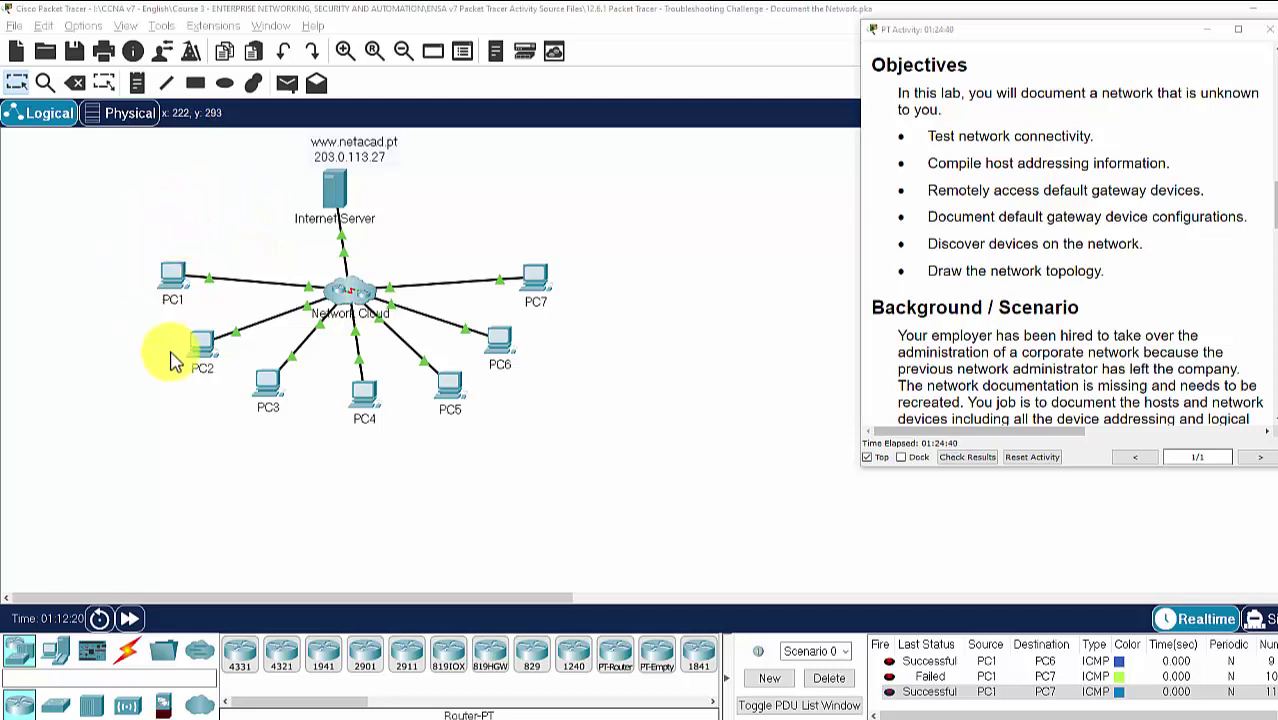
Send a simple test ping from PC1 to PC2
scroll(414, 285, down, 3)
scroll(978, 337, up, 1)
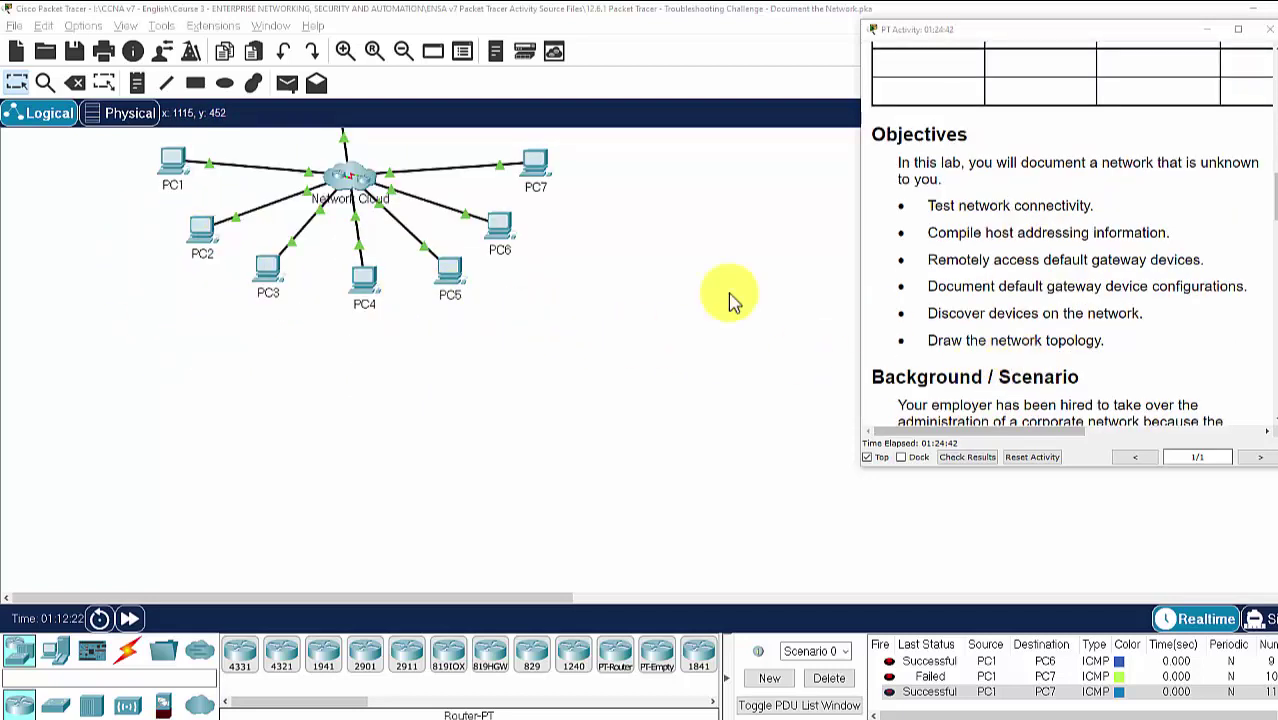
scroll(445, 258, up, 3)
scroll(1064, 390, down, 3)
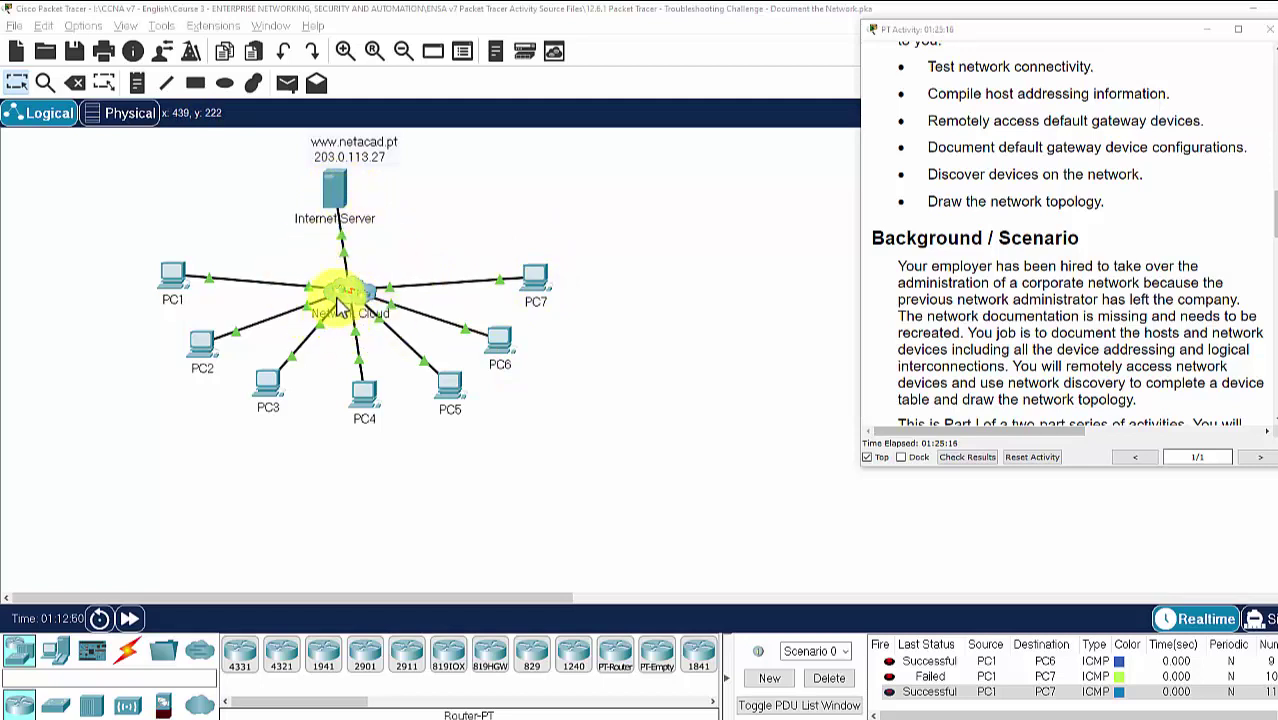
scroll(1035, 260, down, 10)
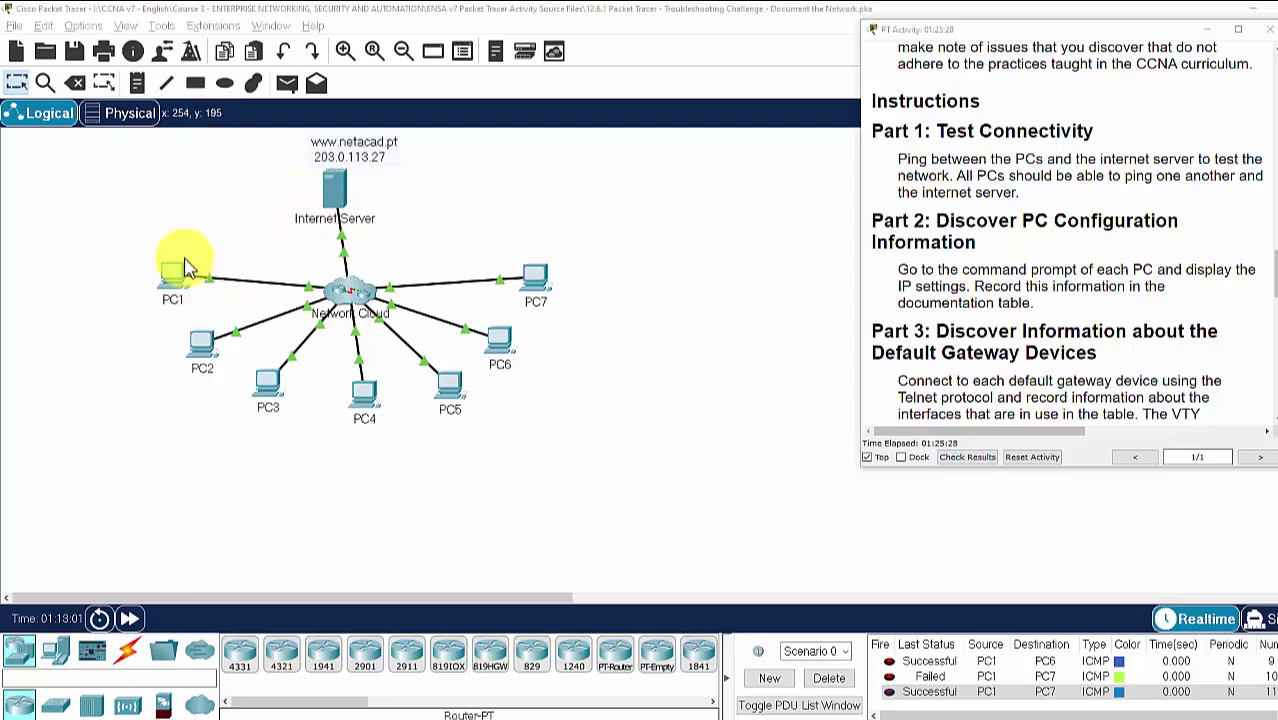
click(286, 85)
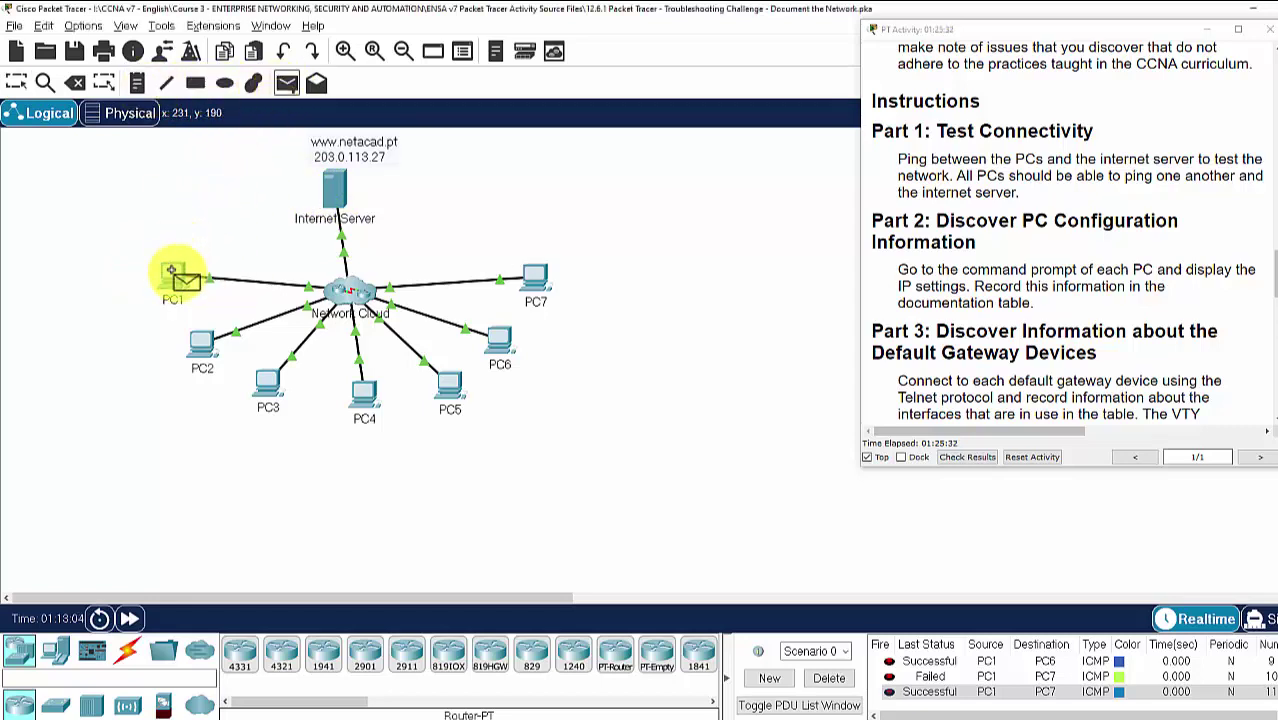
click(205, 348)
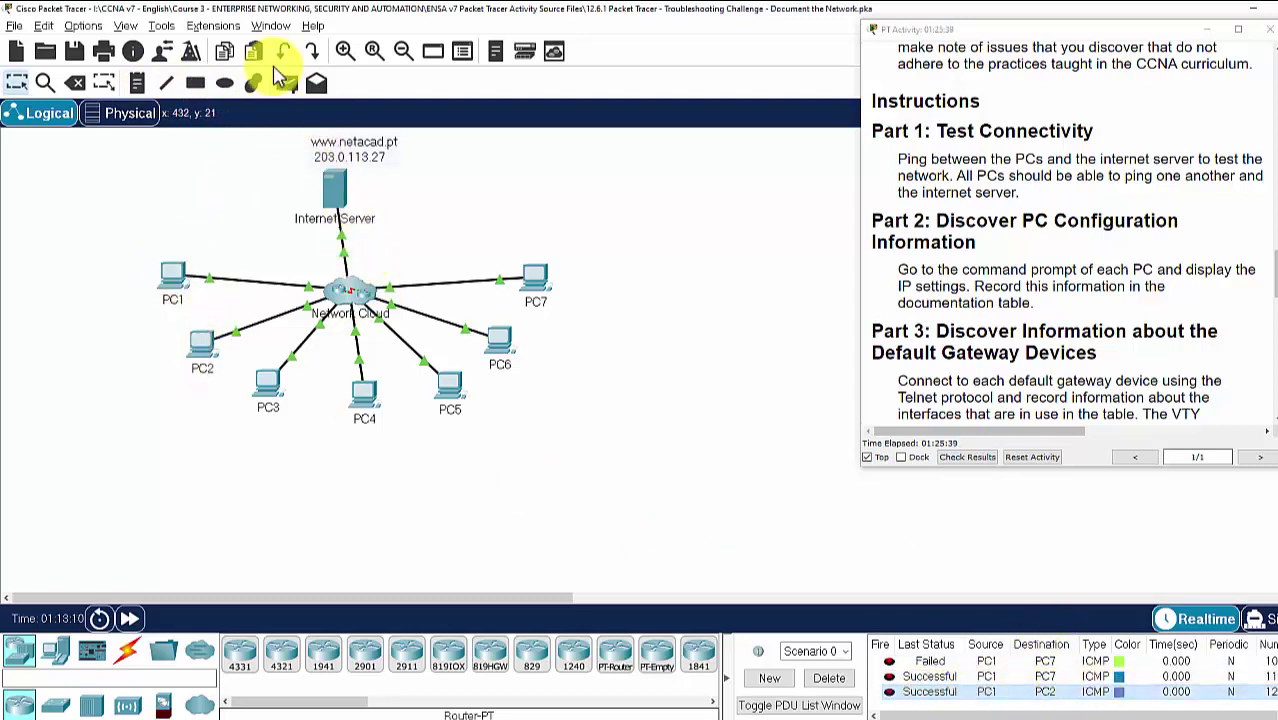
Send three test pings from PC1 to the Internet Server and check the newest result
click(287, 86)
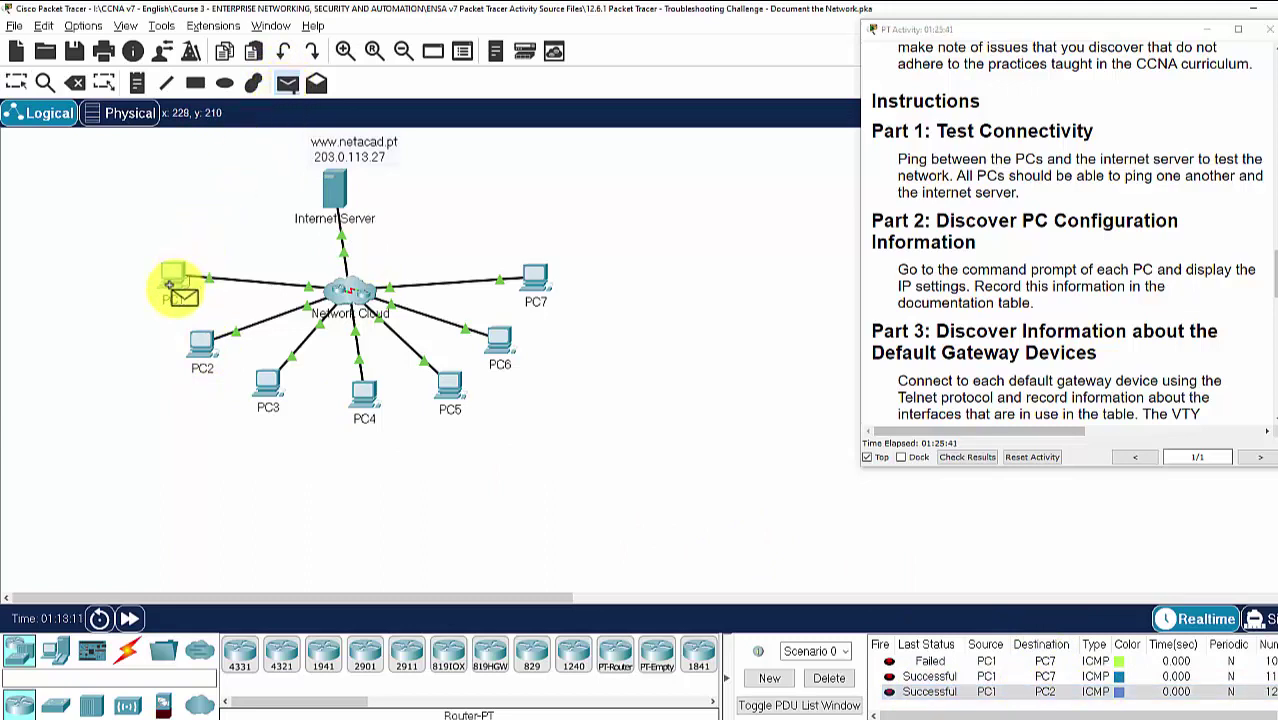
click(338, 192)
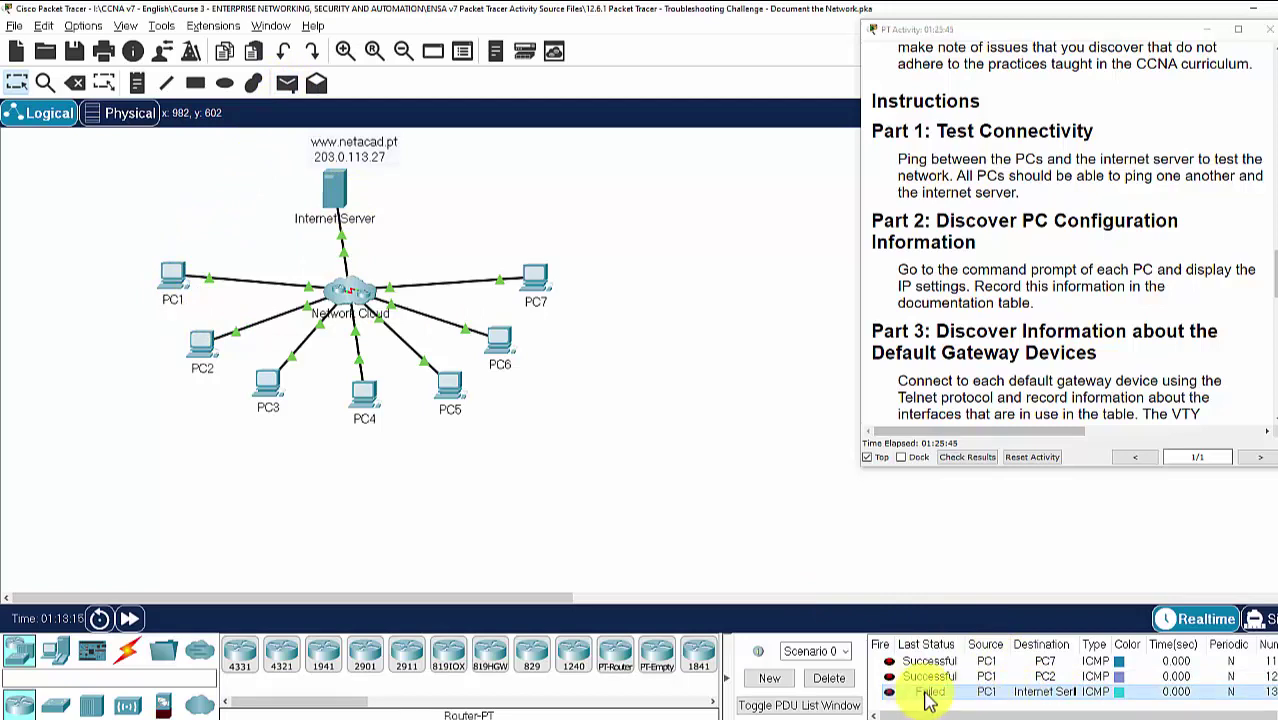
click(287, 84)
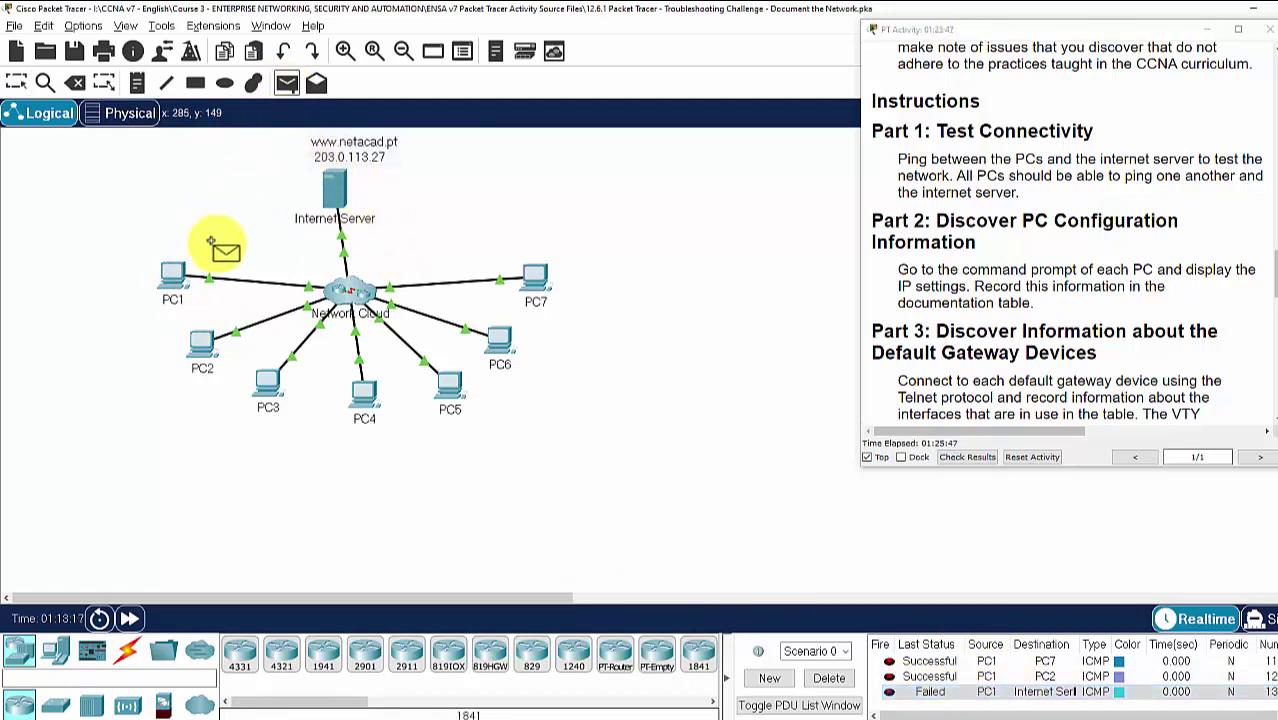
click(168, 285)
click(338, 195)
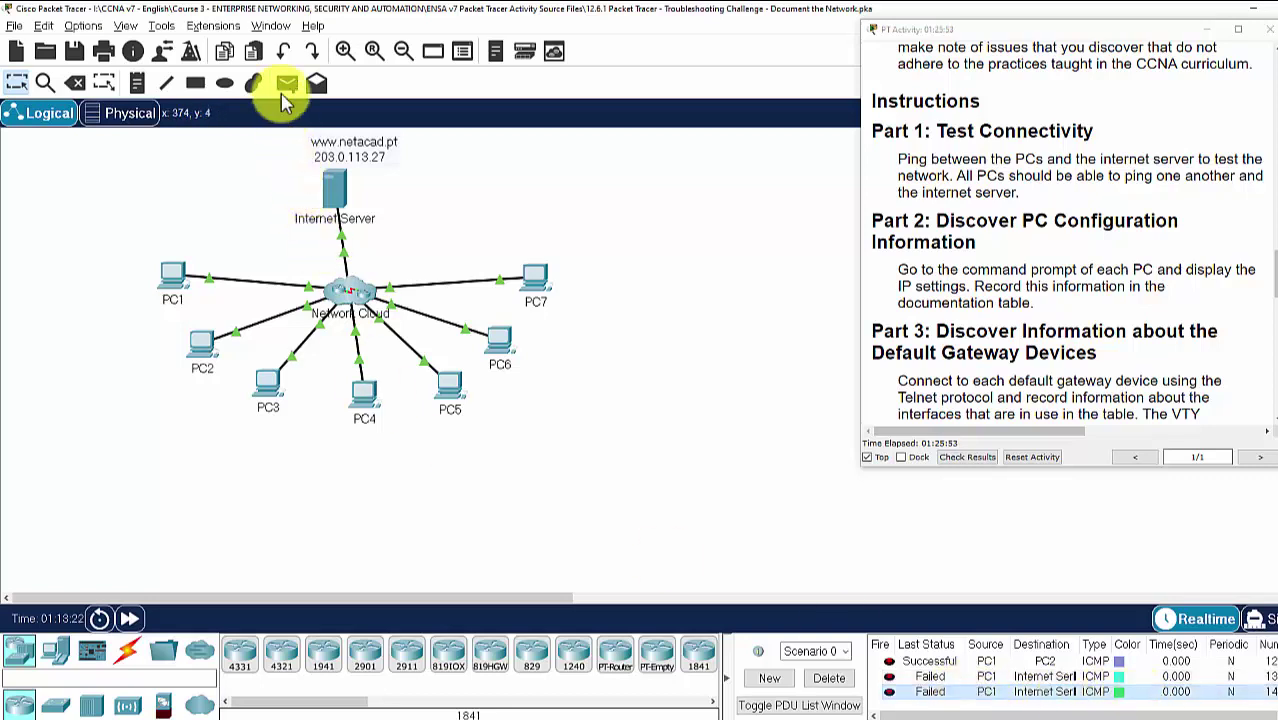
click(287, 84)
click(172, 285)
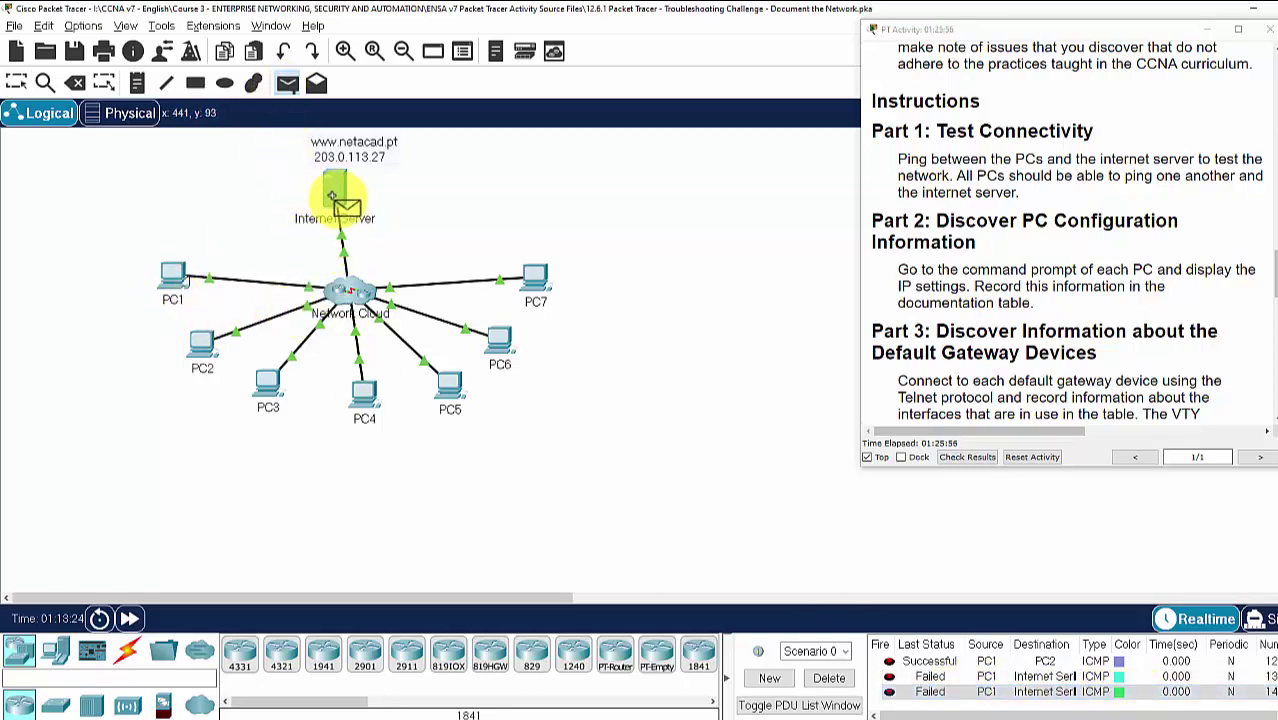
click(338, 192)
click(988, 707)
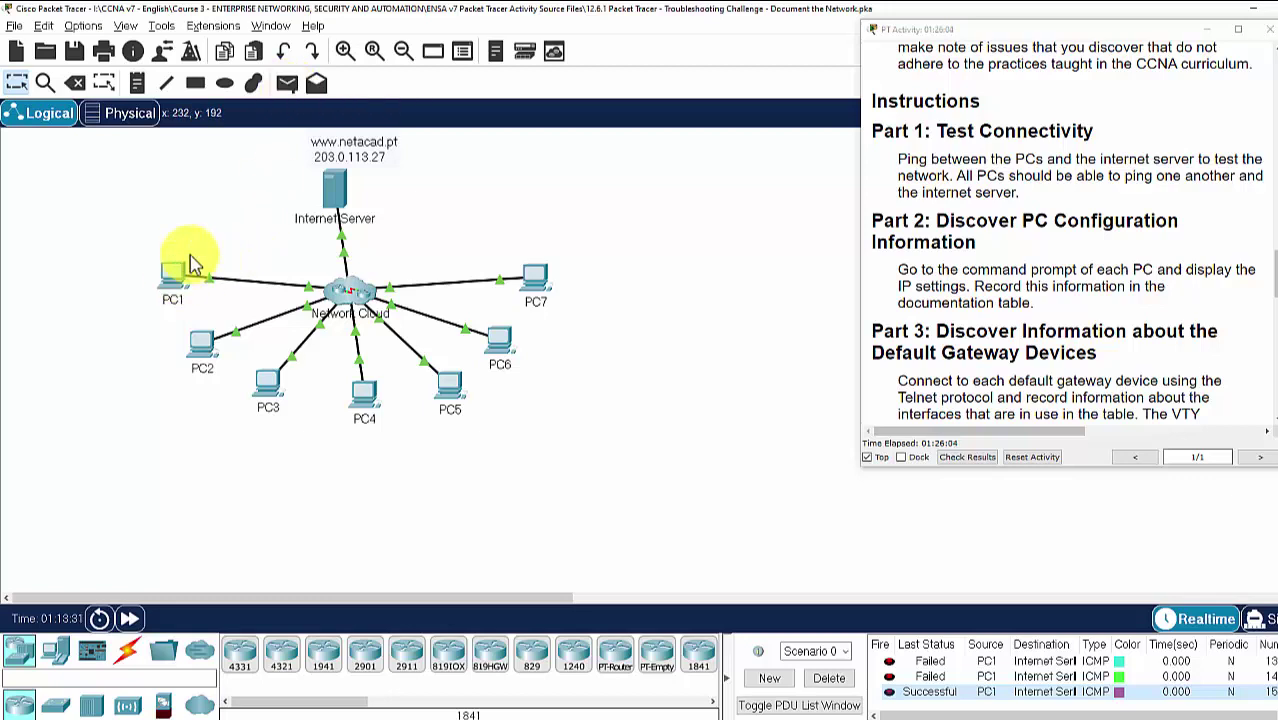
Review the Discover PC Configuration Information instructions and cancel the pending ping
click(286, 82)
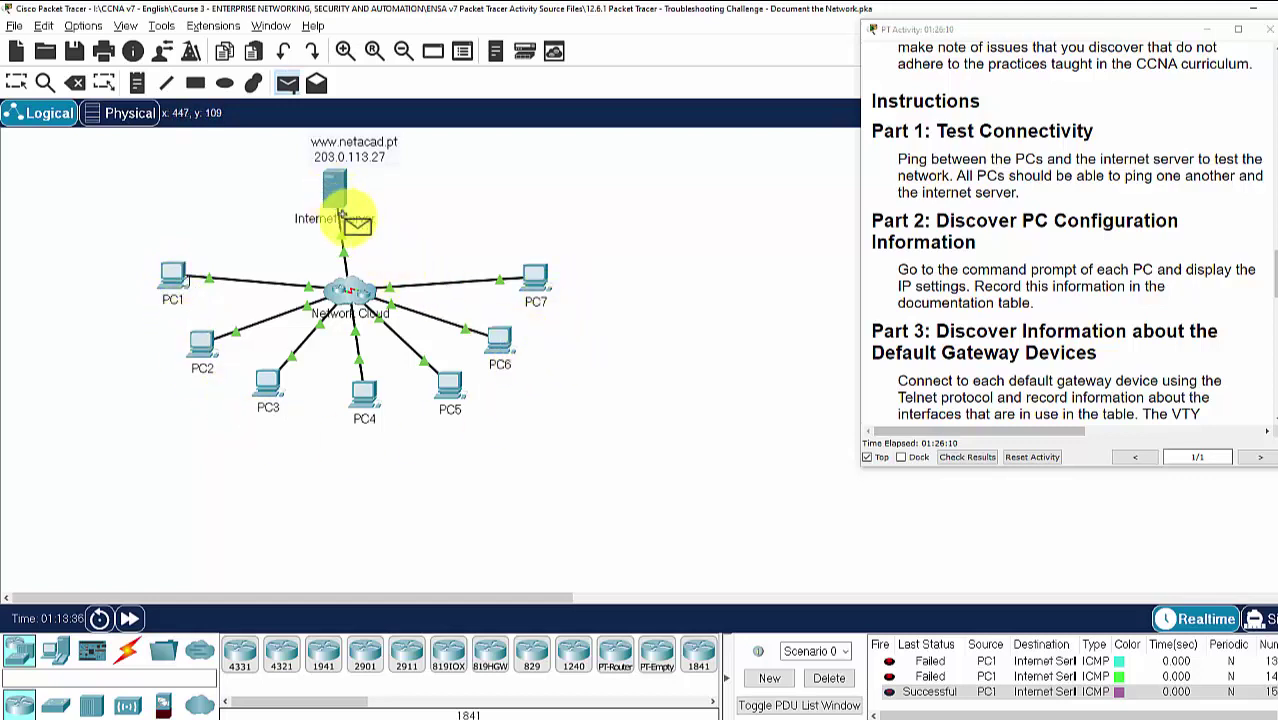
click(922, 222)
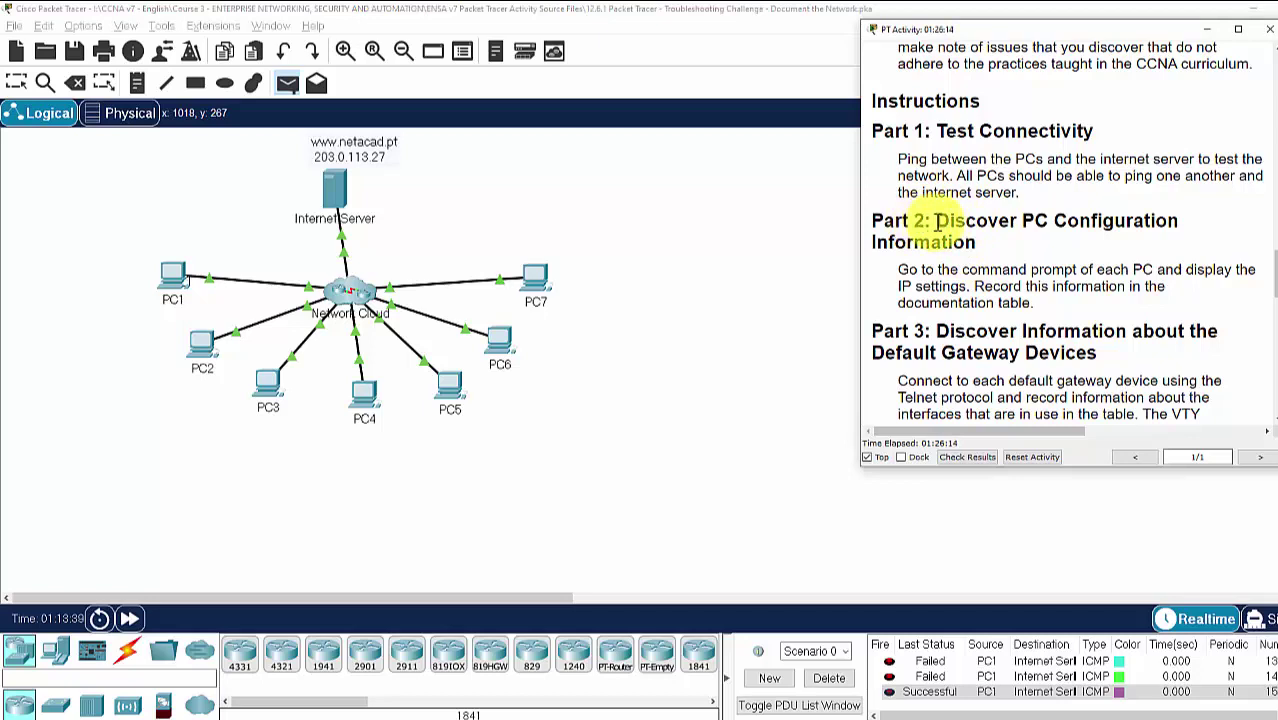
drag(936, 222, 1055, 243)
click(1035, 255)
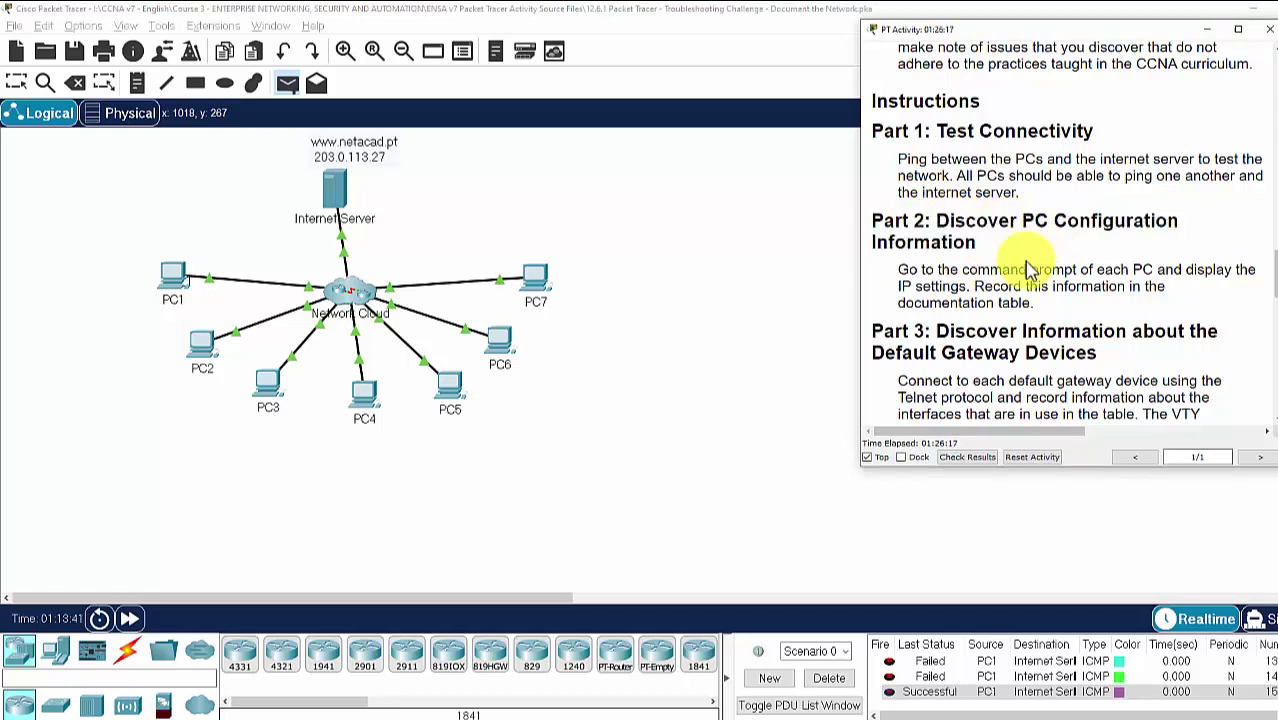
click(180, 148)
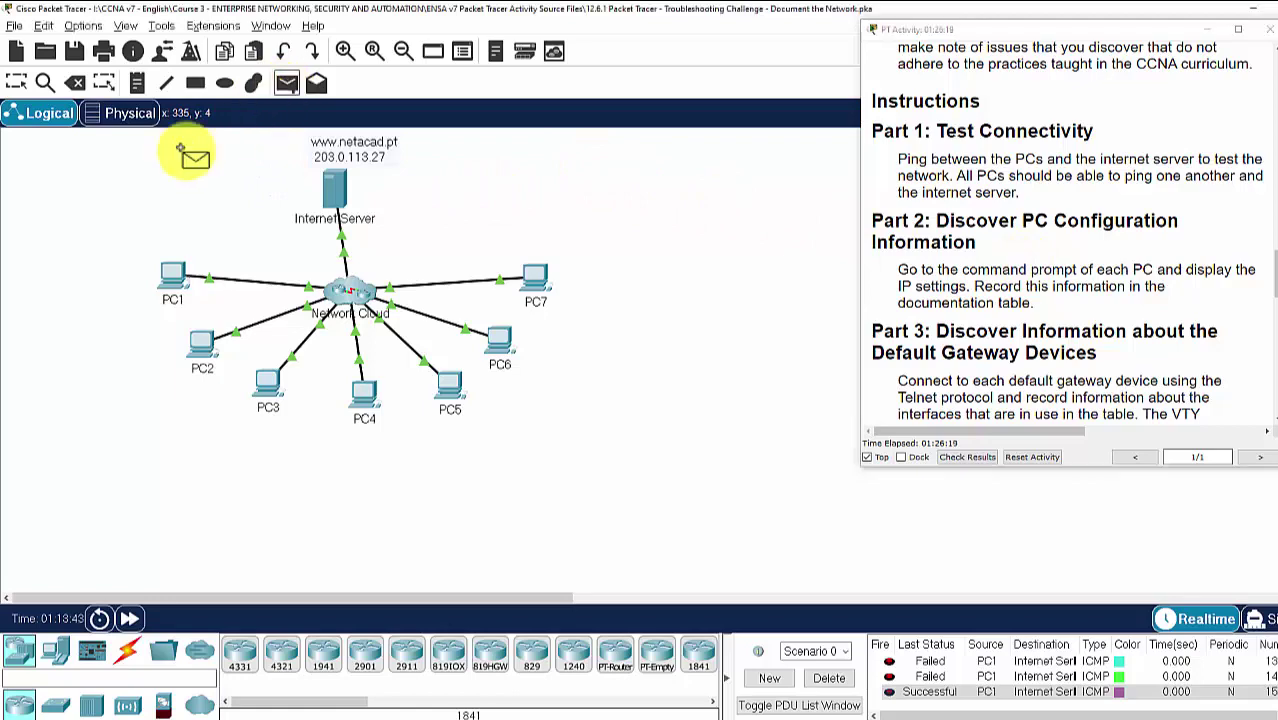
click(16, 83)
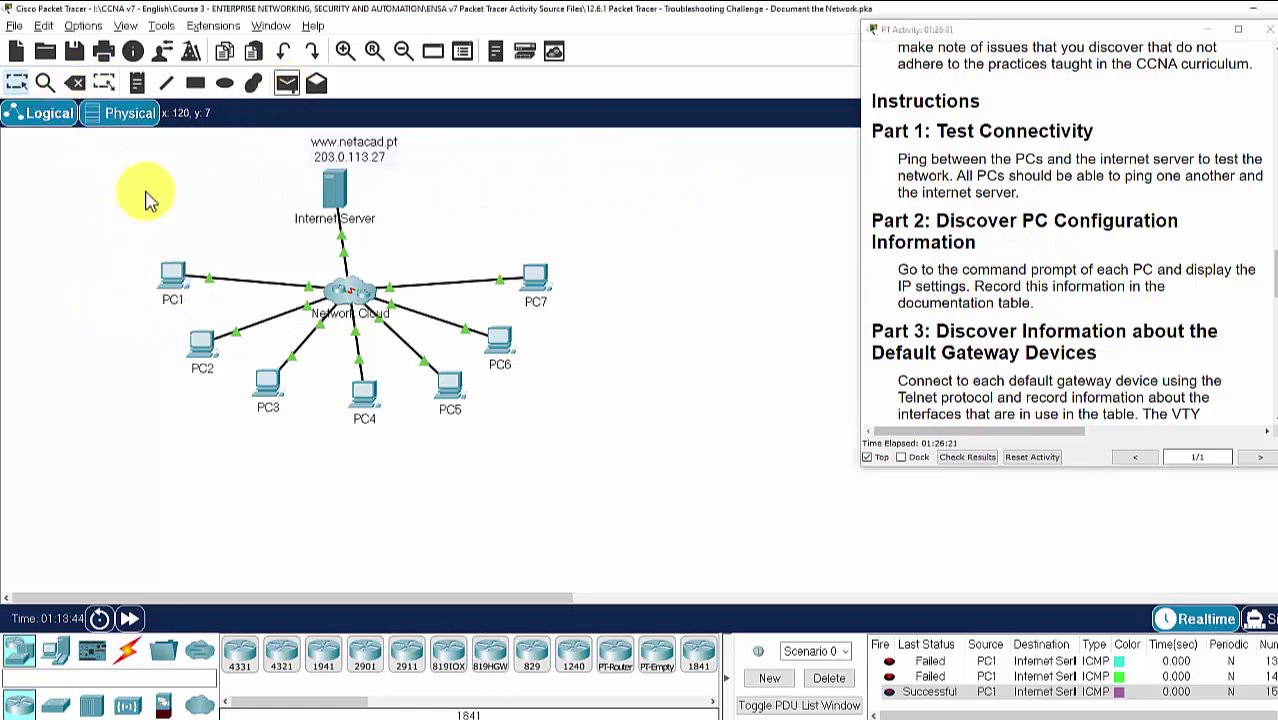
Review PC1's IP configuration (192.168.1.153, 255.255.255.0, gateway 192.168.1.1), then bring up the Excel table
click(174, 289)
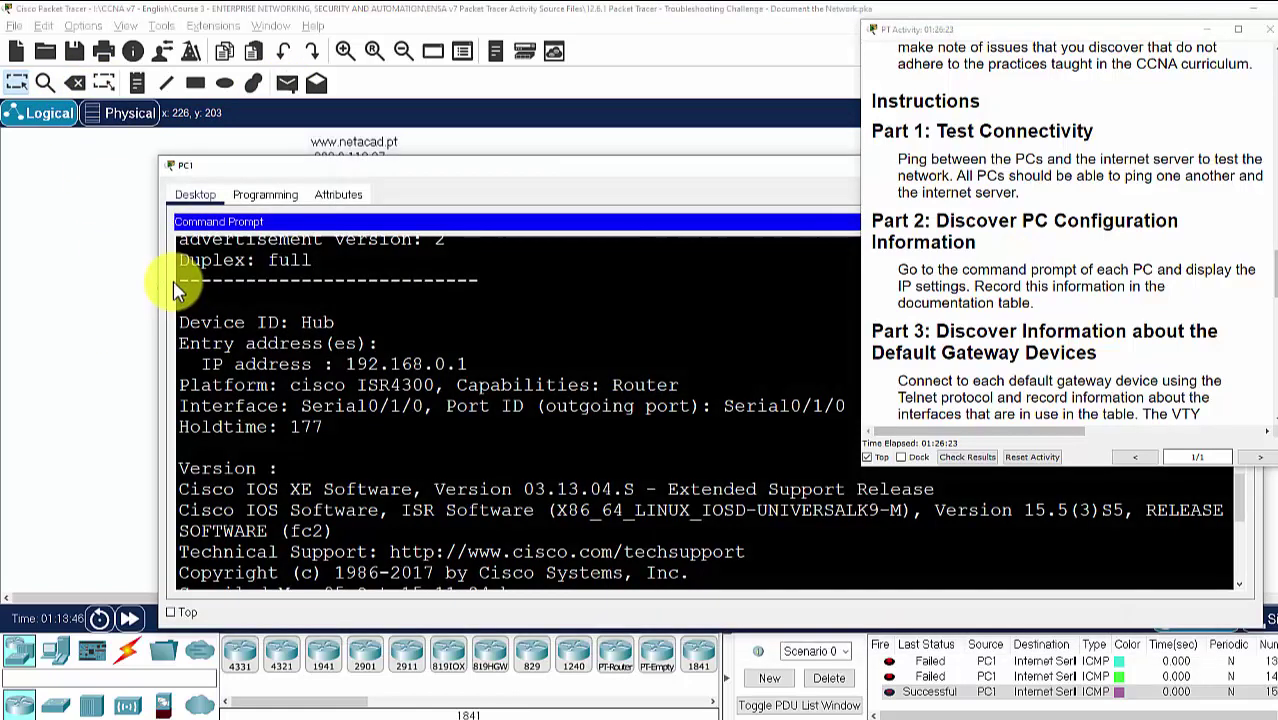
drag(826, 196, 952, 95)
drag(1098, 25, 1208, 30)
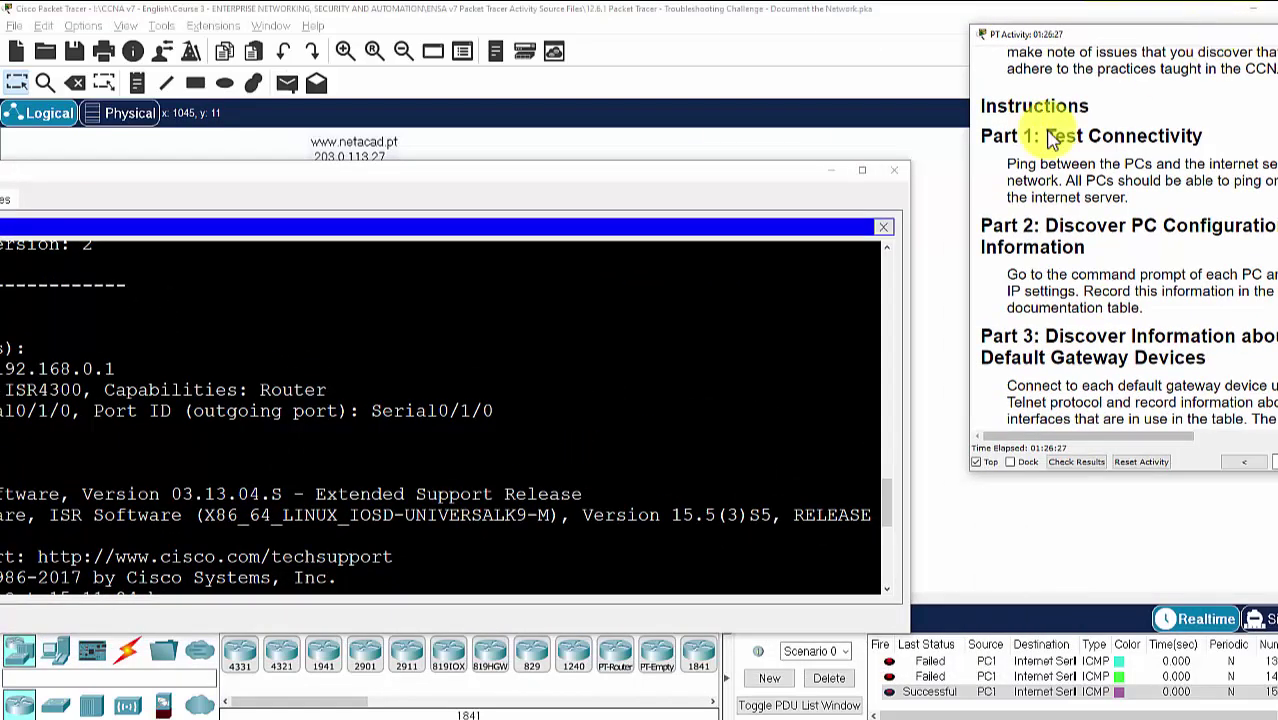
click(891, 226)
drag(586, 174, 859, 116)
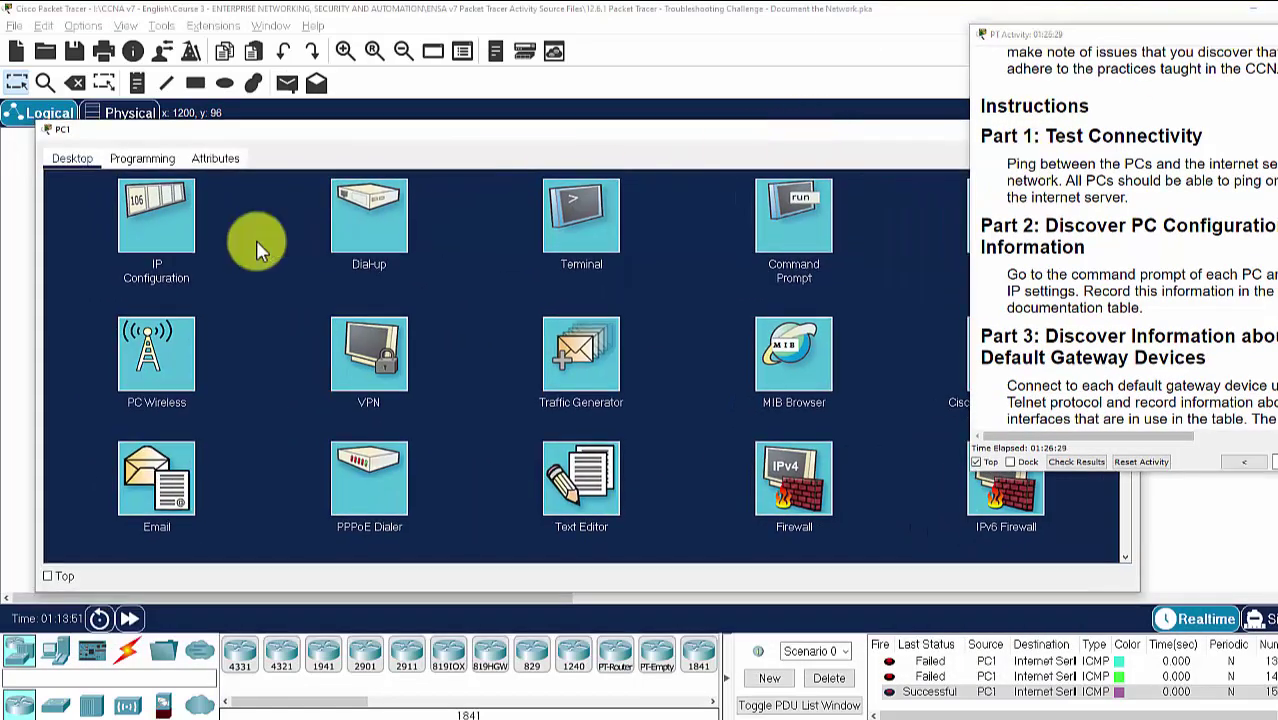
click(165, 238)
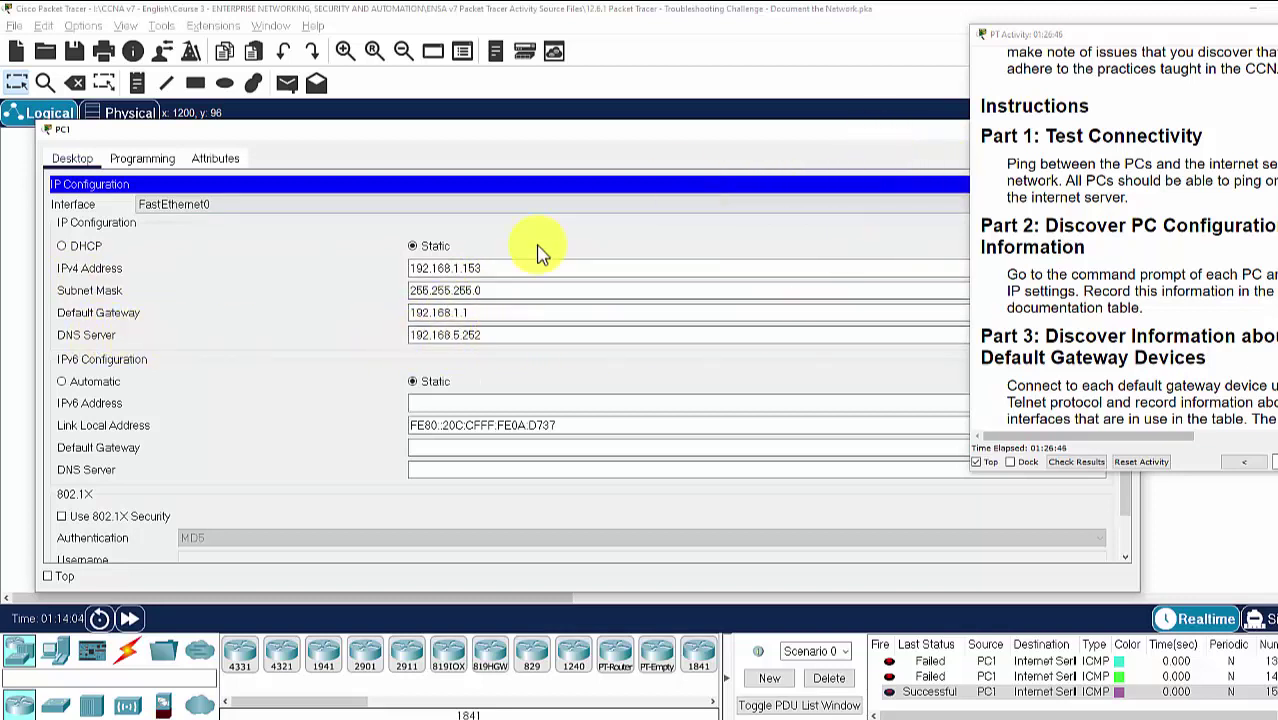
click(752, 712)
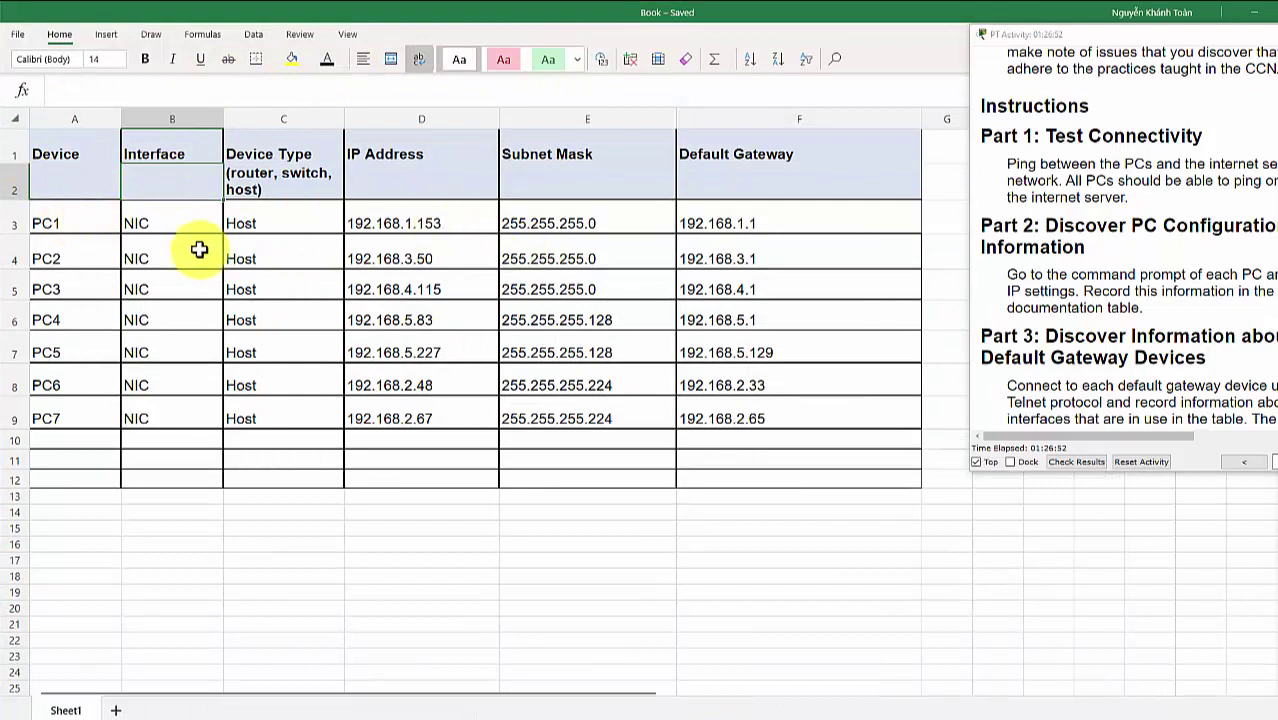
Review PC1's row 3 entries in the Excel addressing table
click(75, 224)
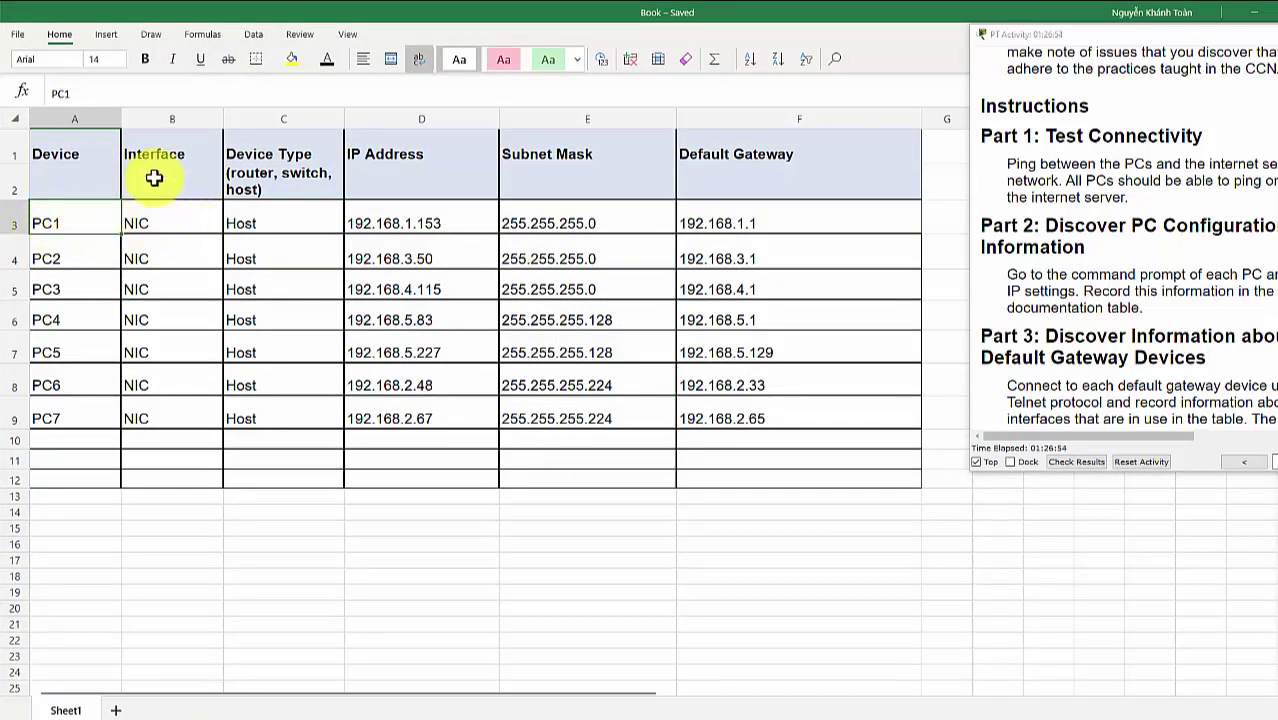
click(157, 226)
click(266, 219)
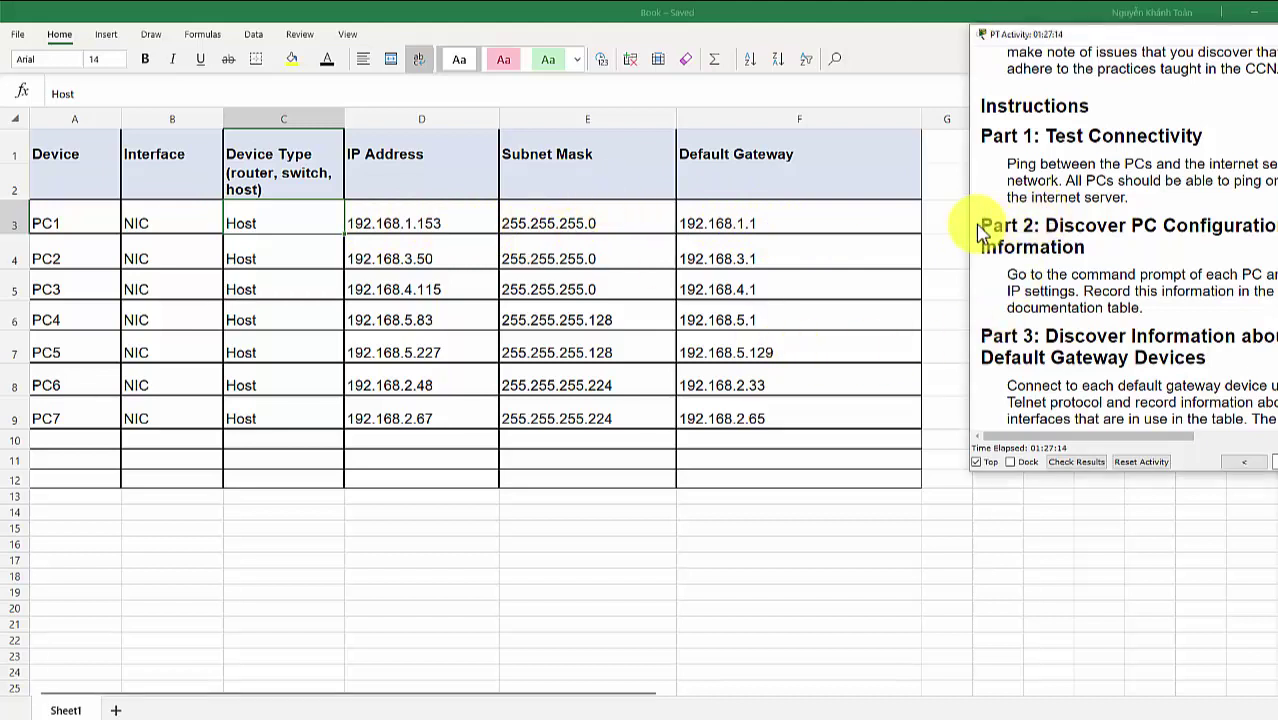
Read the Part 2 and Part 3 instruction headings, then return to Packet Tracer
drag(986, 224, 1110, 268)
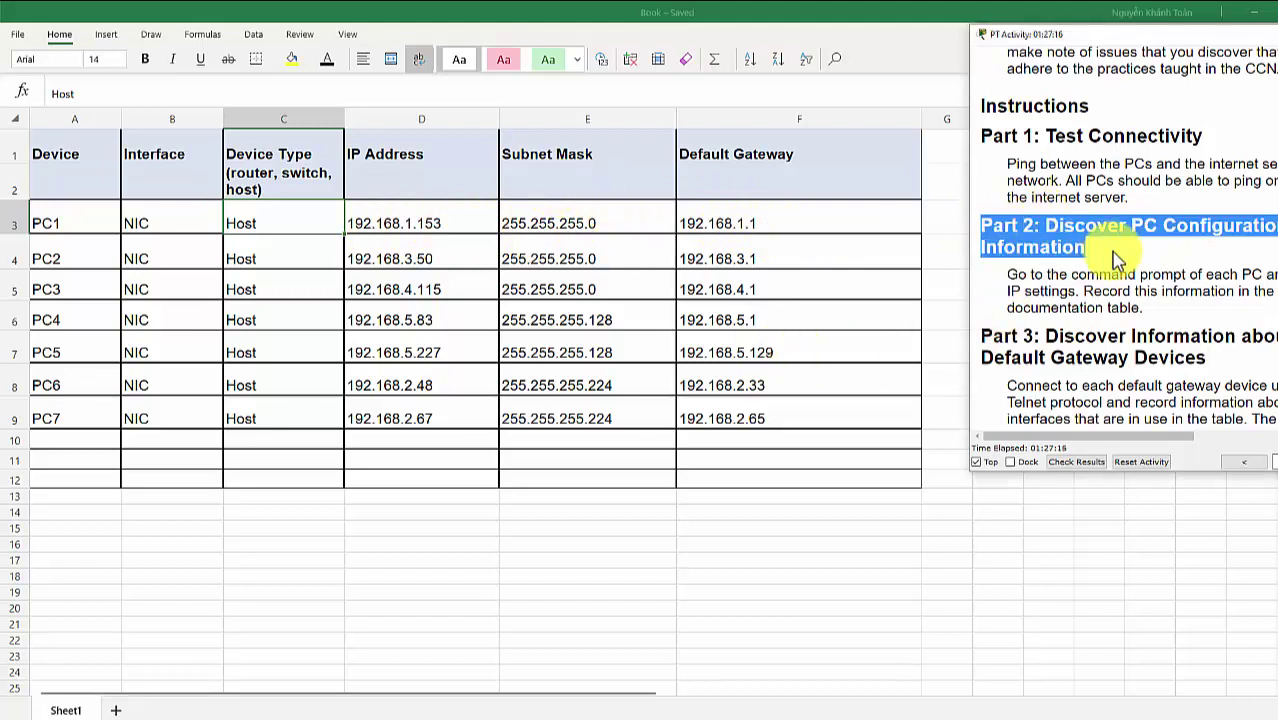
click(1118, 258)
scroll(1062, 318, down, 1)
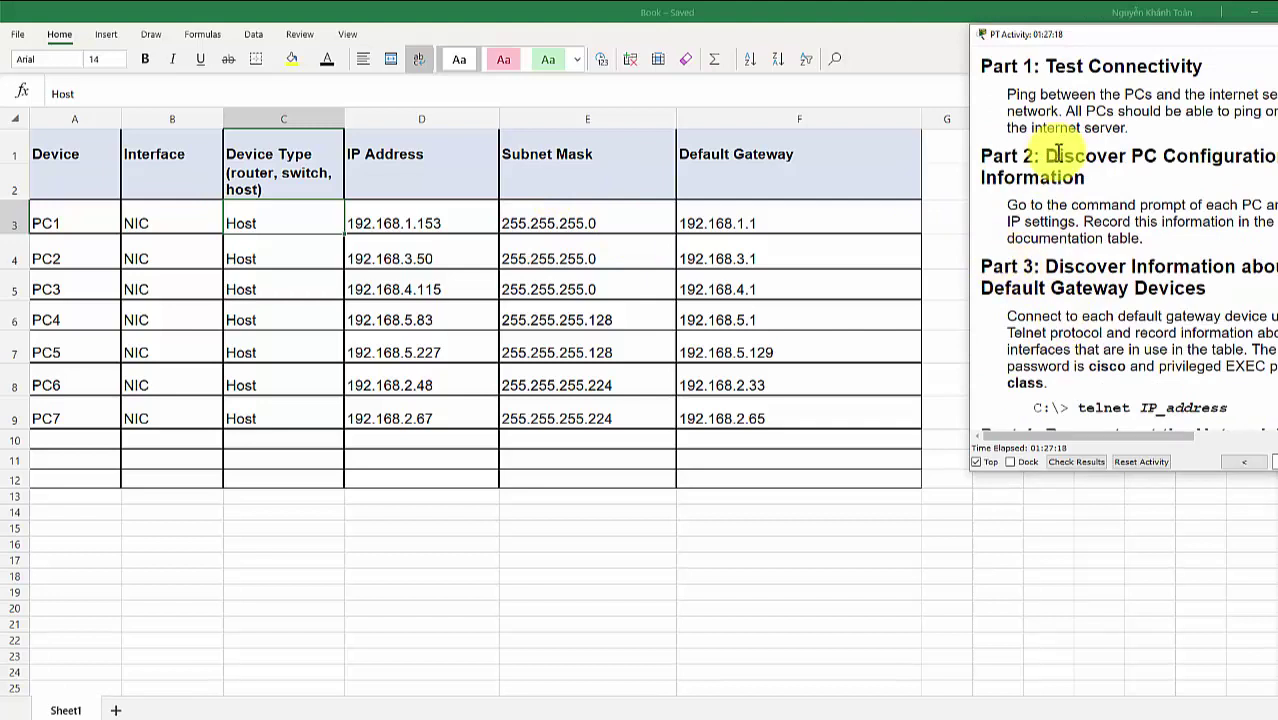
drag(982, 268, 1188, 288)
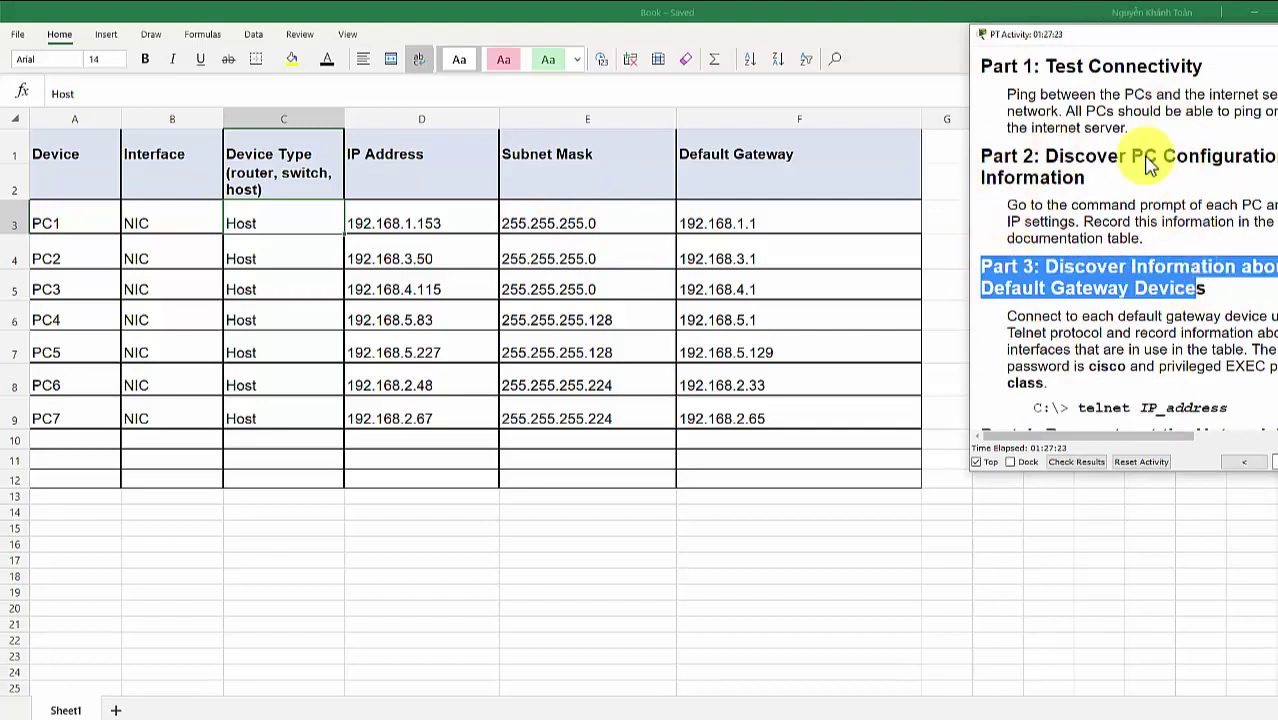
click(1205, 305)
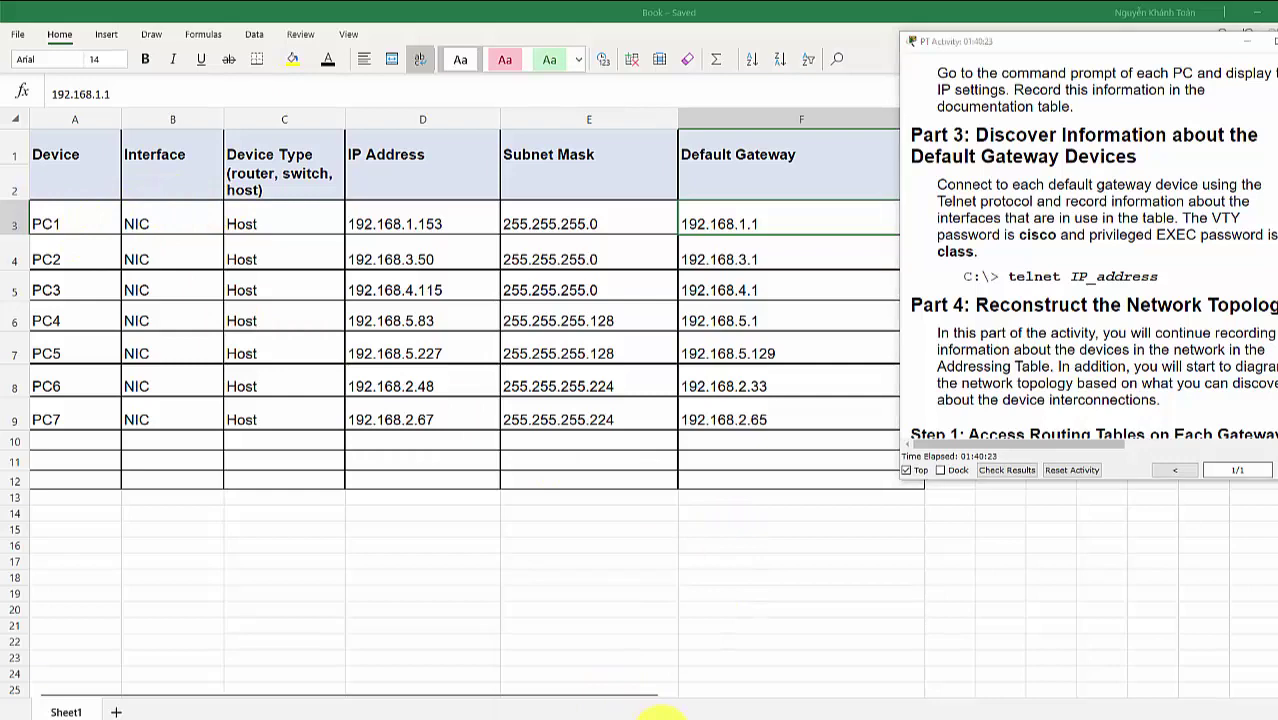
mouse_move(630, 716)
click(594, 686)
From PC1's command prompt, exit the old session and telnet to Branch-1 at 192.168.1.1 with the VTY password
click(176, 292)
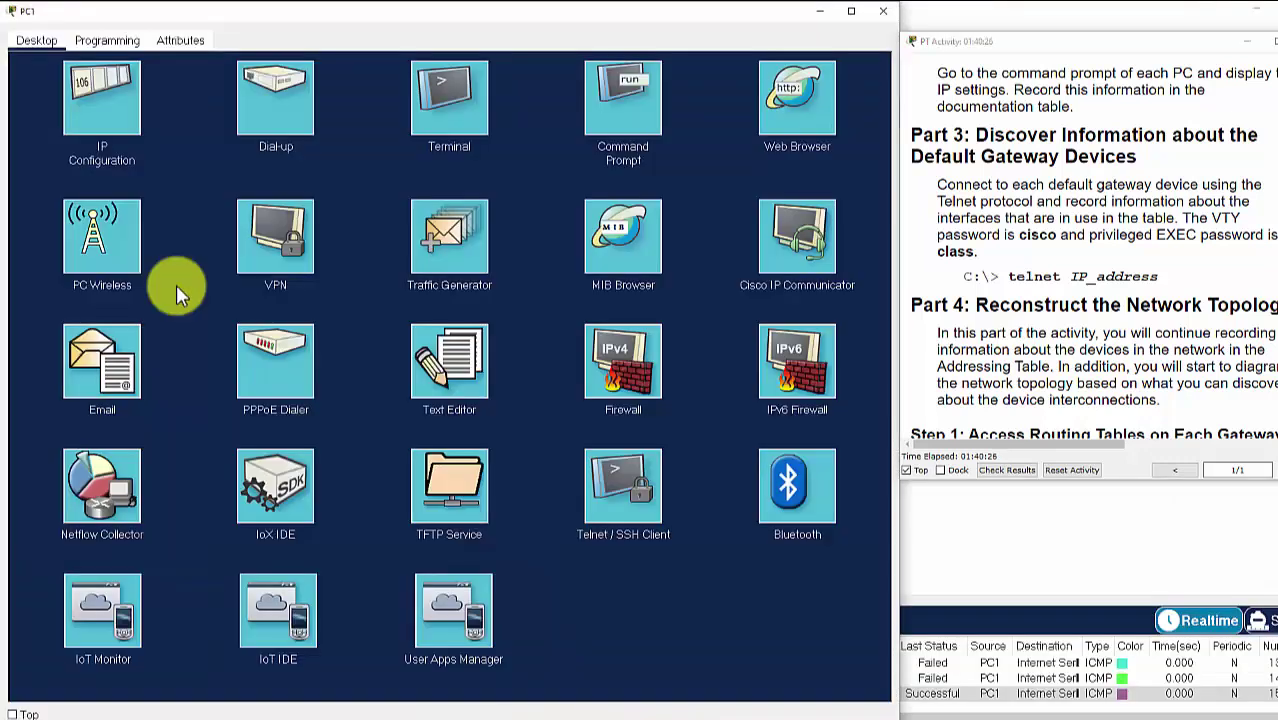
click(623, 118)
scroll(211, 548, down, 10)
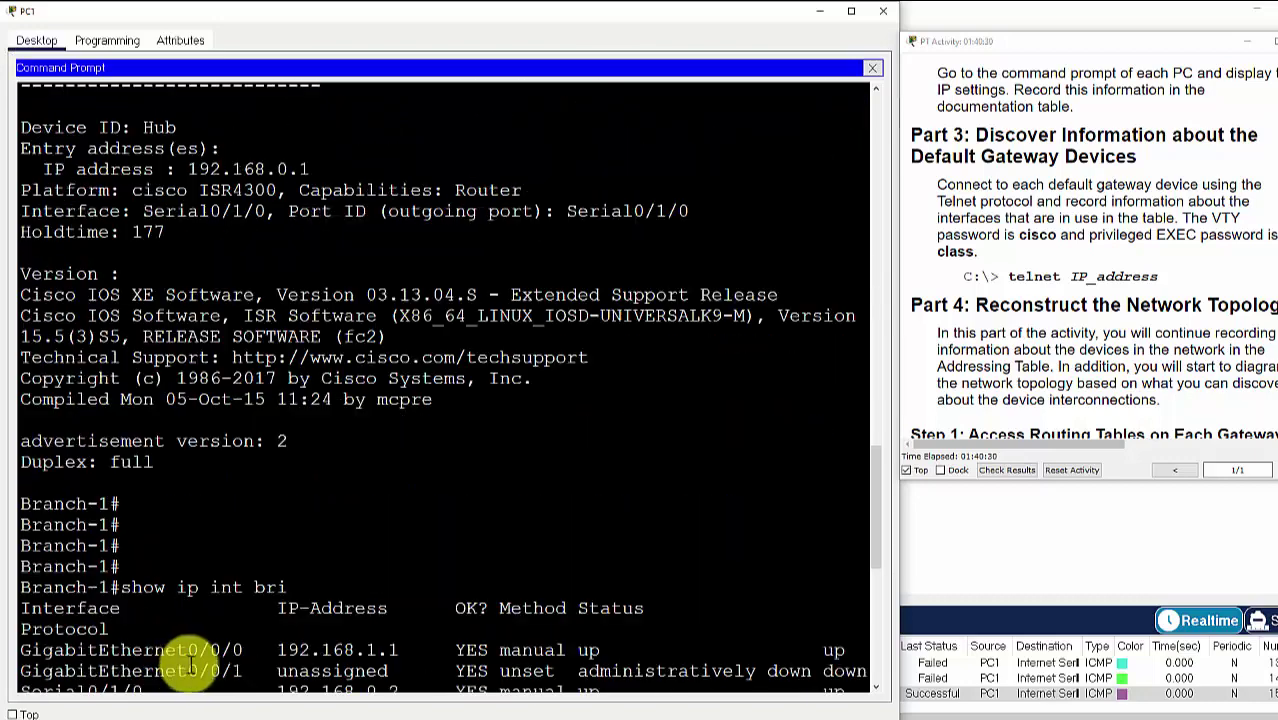
scroll(190, 665, down, 9)
text(EX)
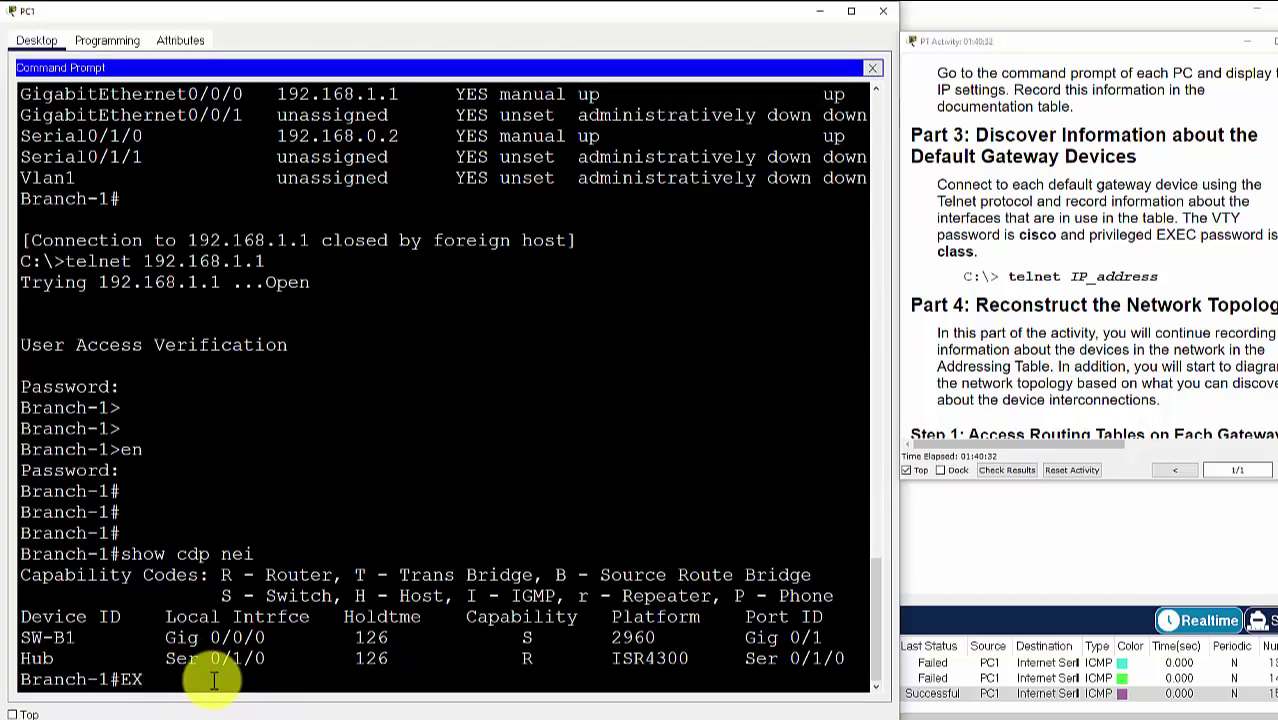
text(IT)
key(Return)
key(Return)
key(Return)
key(Return)
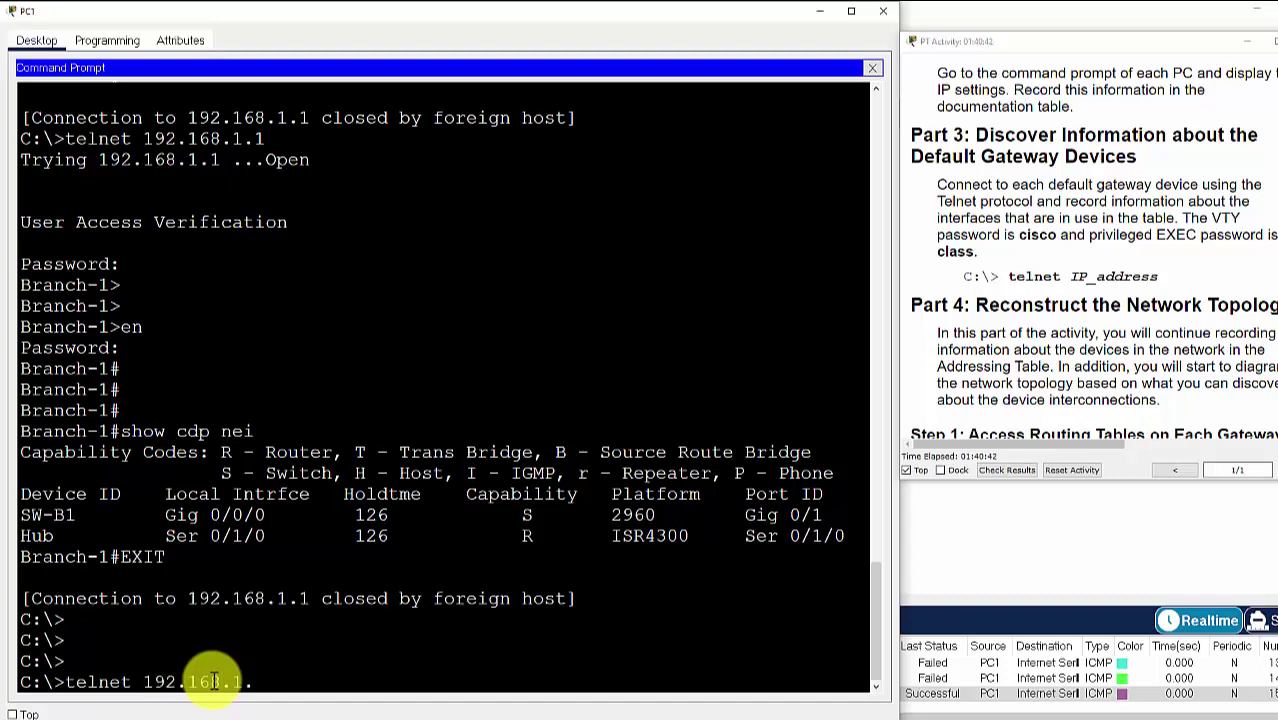
key(Return)
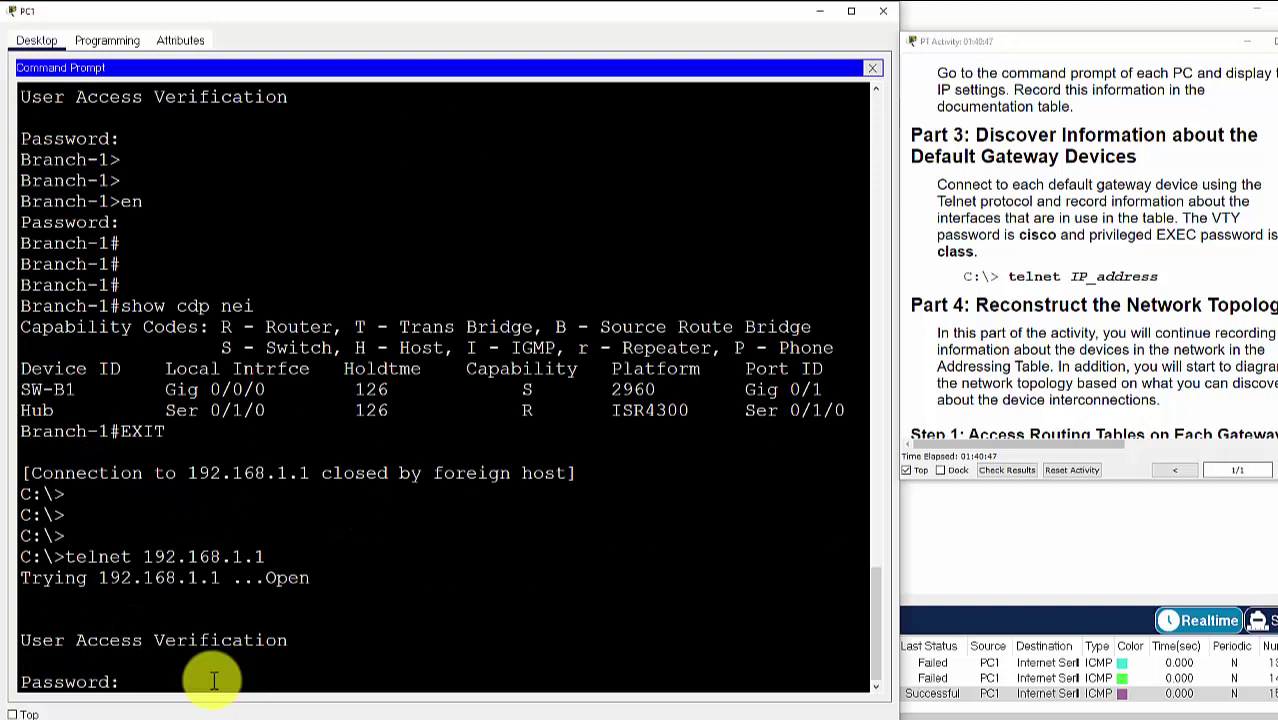
key(Return)
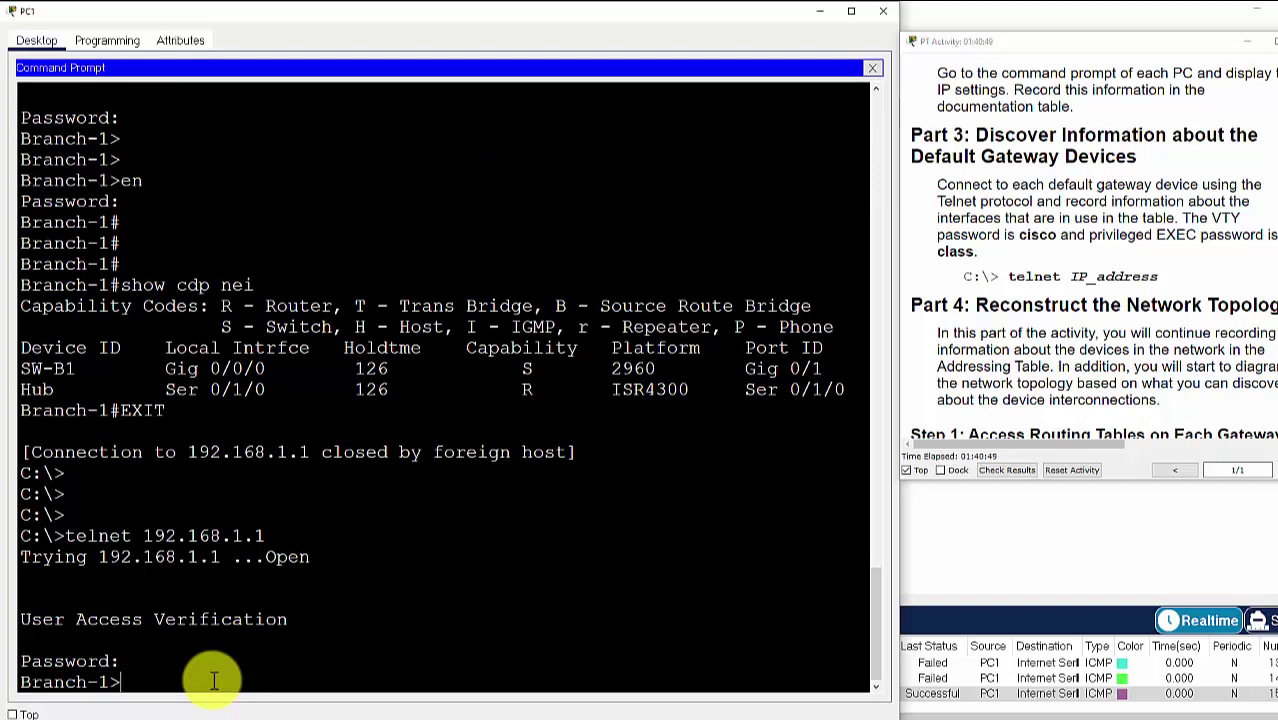
key(Return)
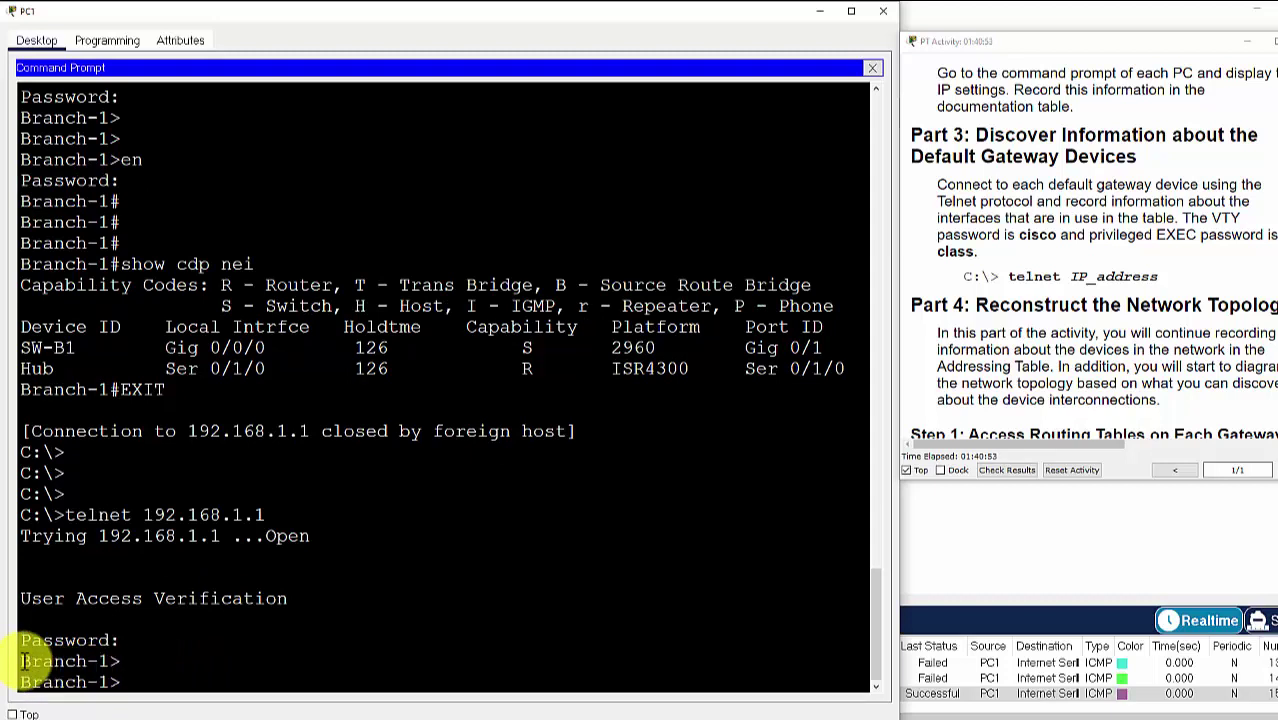
Enter privileged mode on Branch-1 with en and the enable password
drag(22, 660, 86, 662)
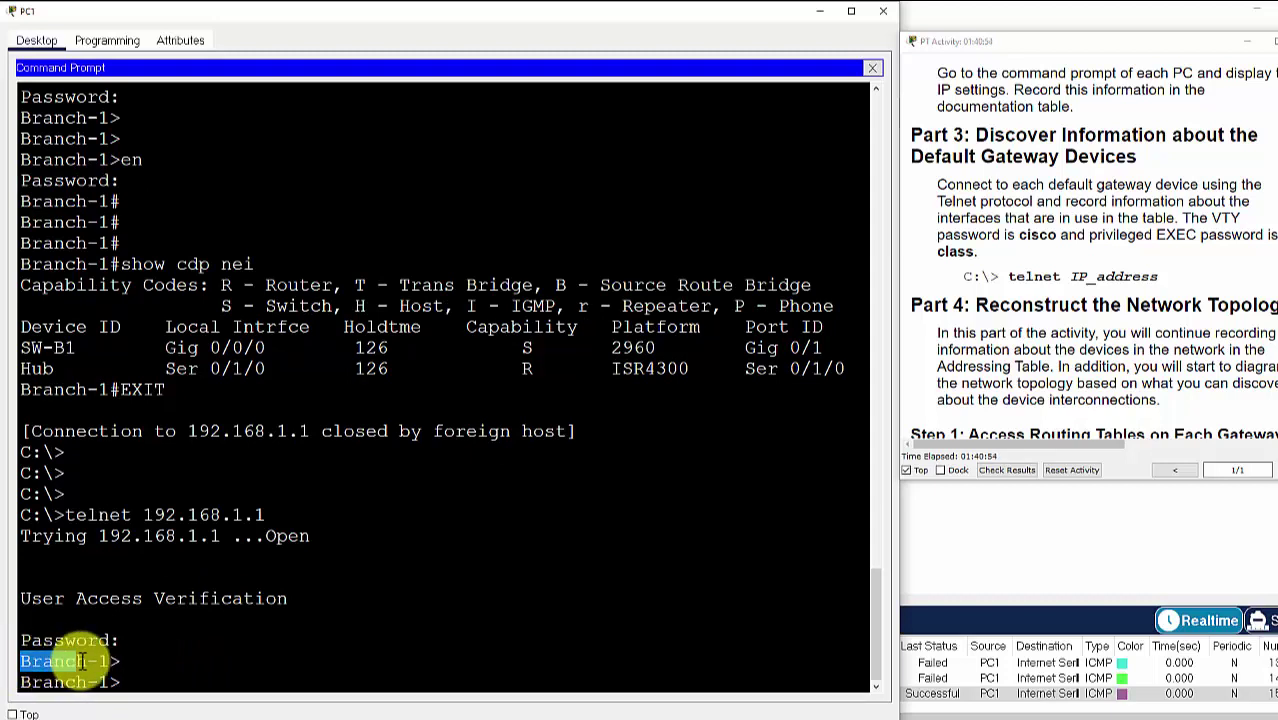
click(135, 683)
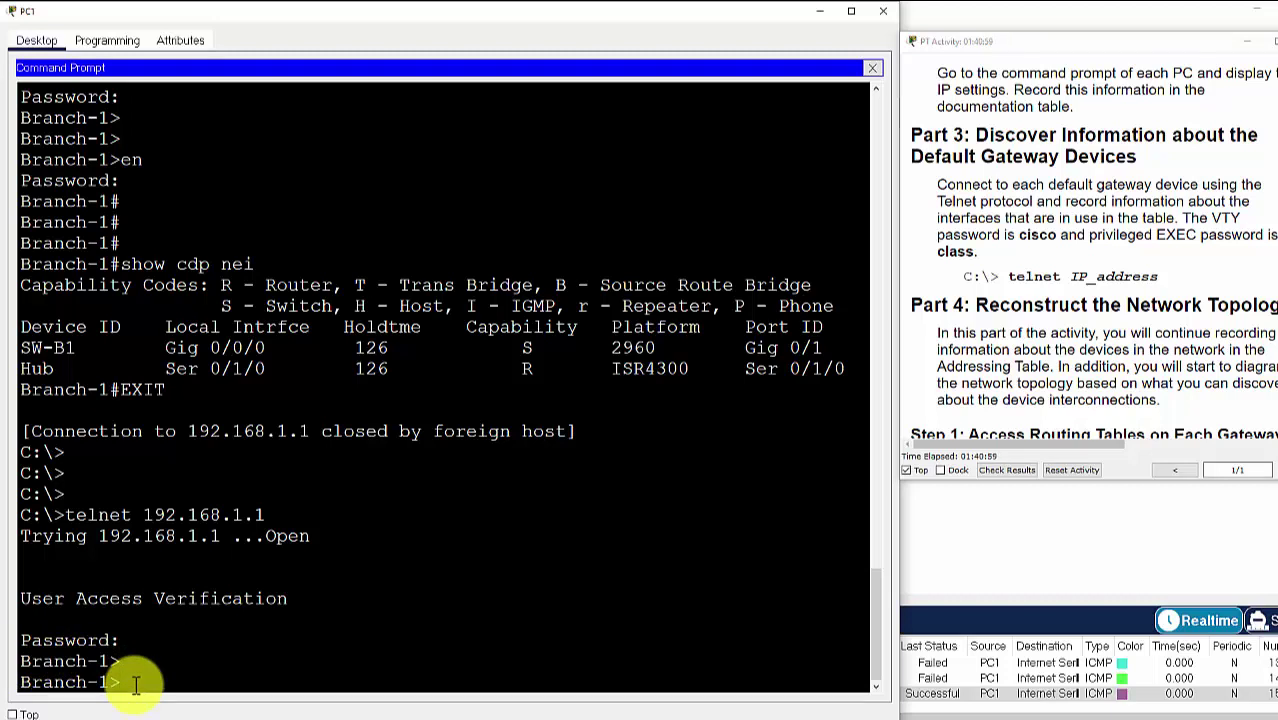
text(en)
key(Return)
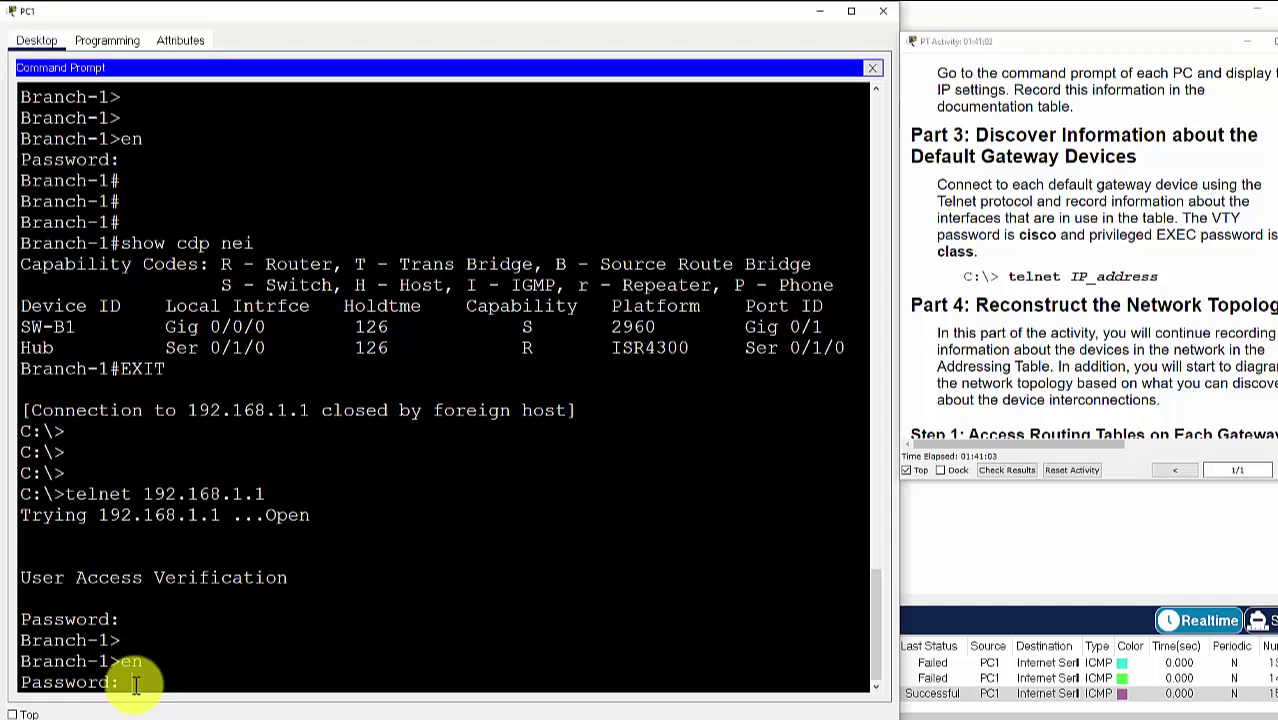
text(class)
key(Return)
key(Return)
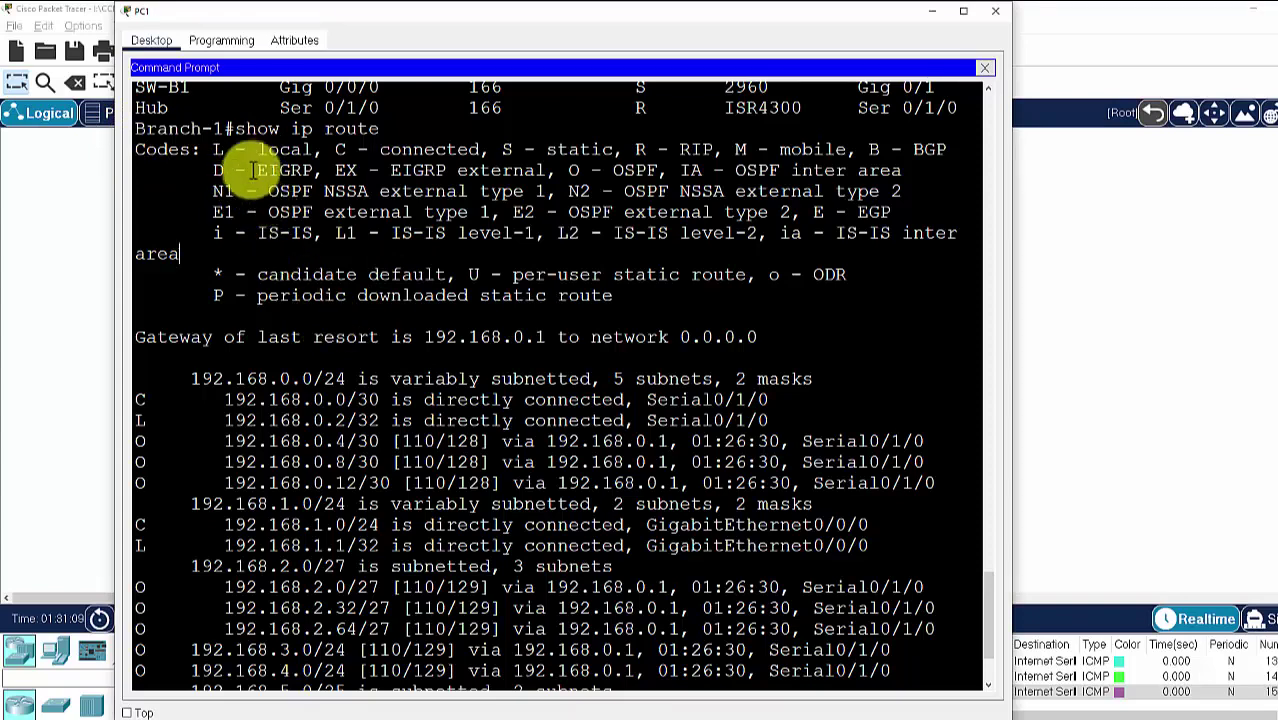
Pick out the connected routes 192.168.0.0/30, 192.168.0.2/32 and 192.168.1.1/32 on GigabitEthernet0/0/0
scroll(236, 275, down, 1)
scroll(237, 279, down, 1)
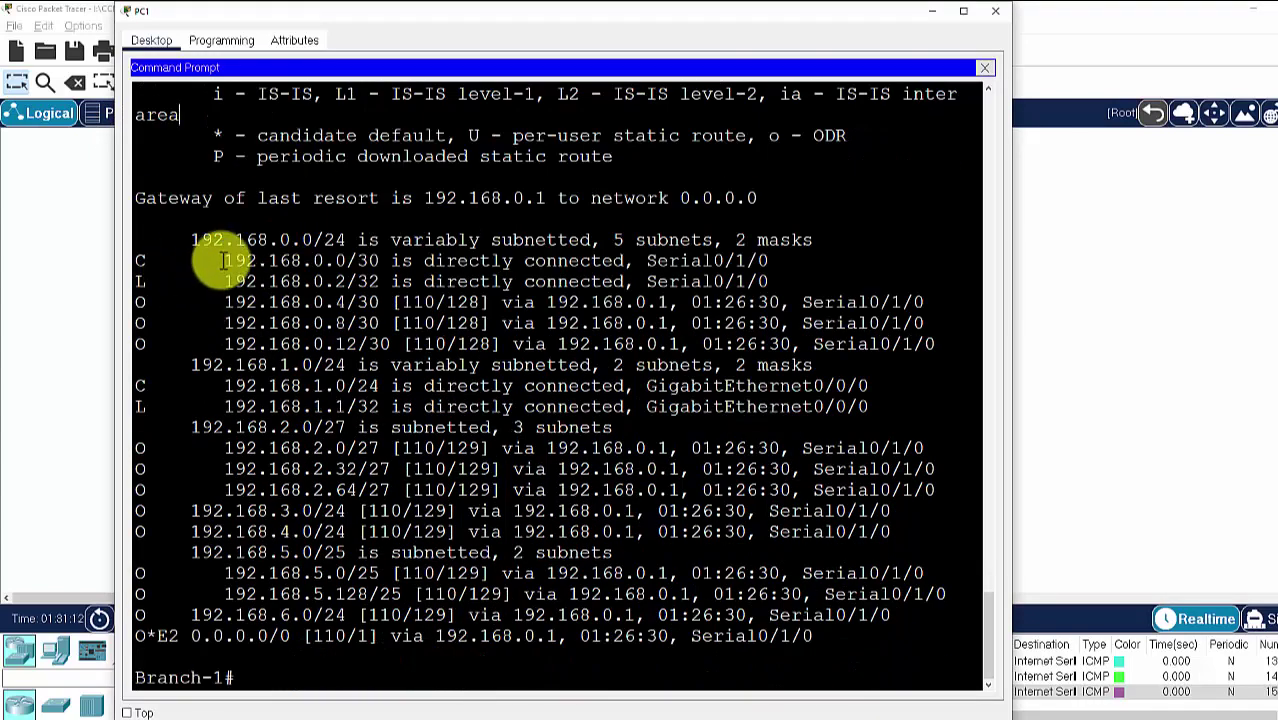
drag(222, 259, 771, 260)
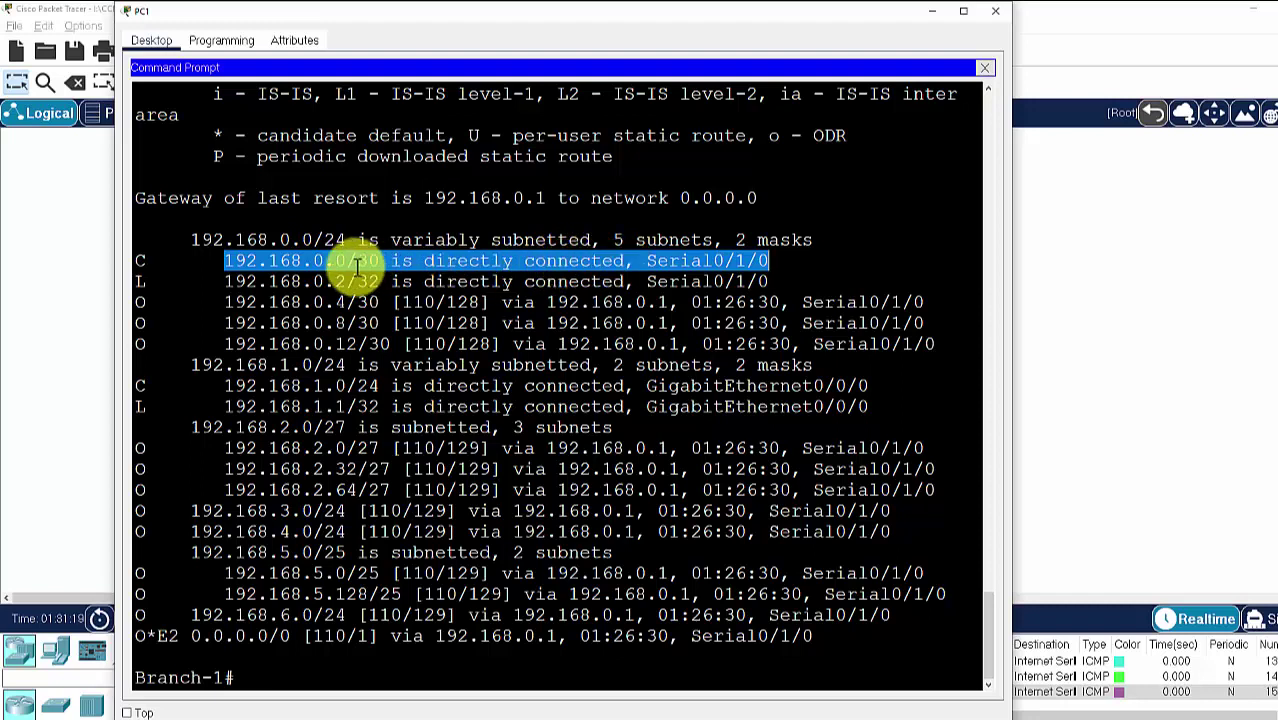
drag(227, 283, 379, 289)
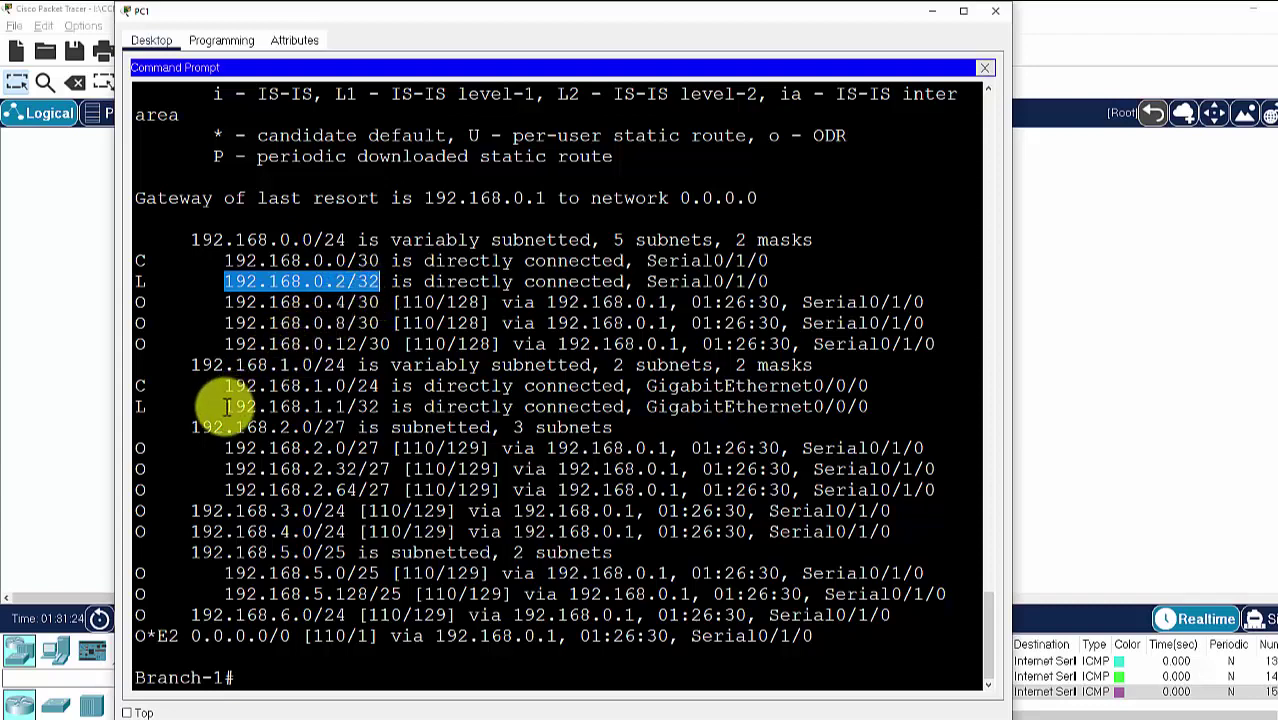
drag(226, 407, 868, 410)
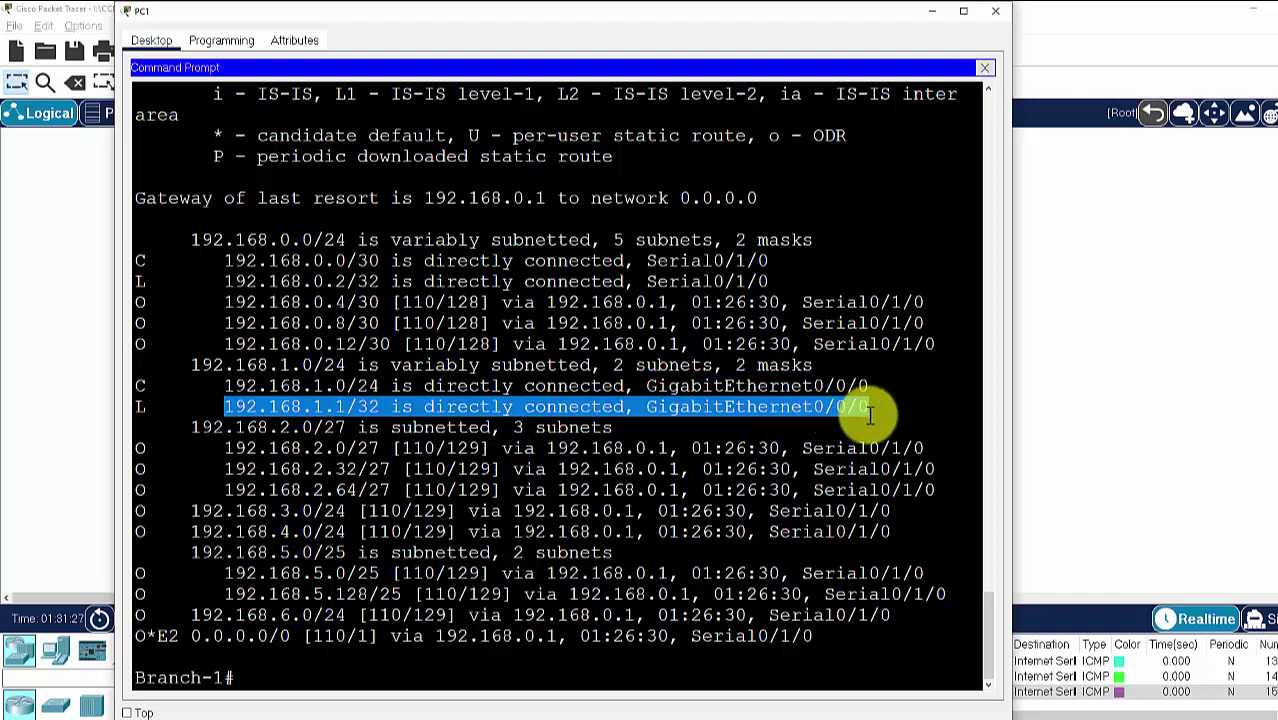
click(192, 430)
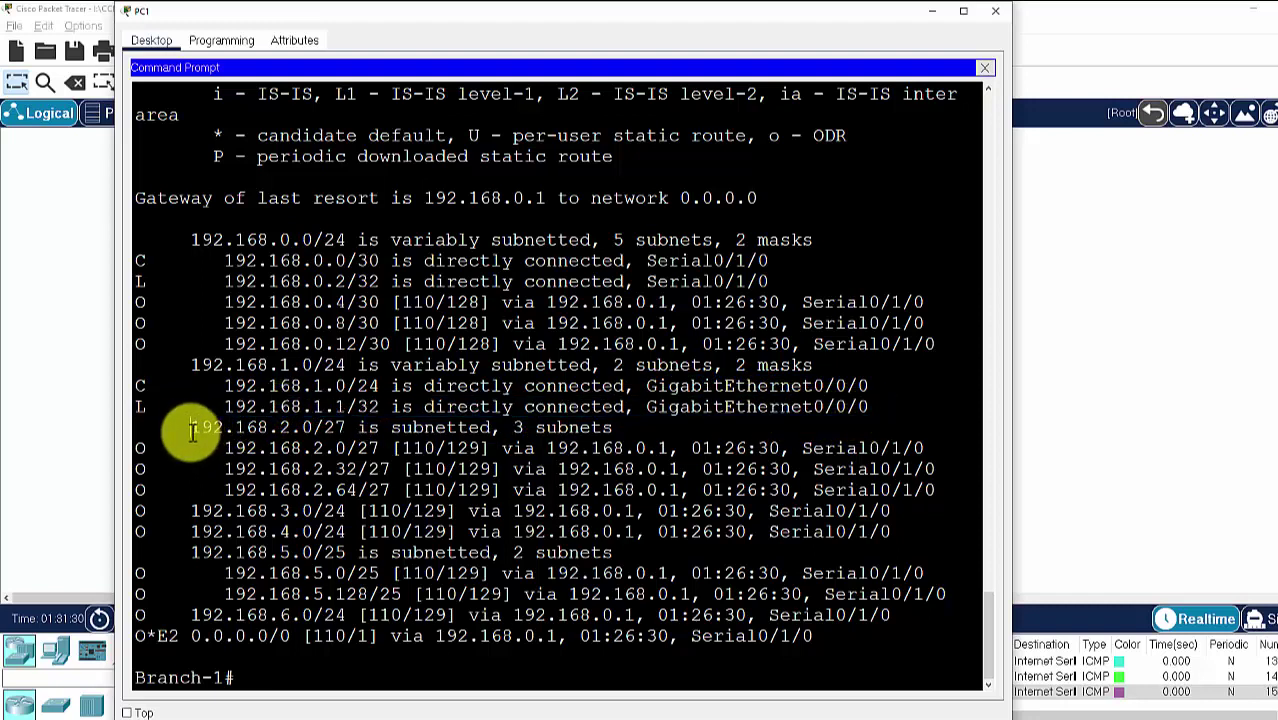
drag(222, 407, 385, 410)
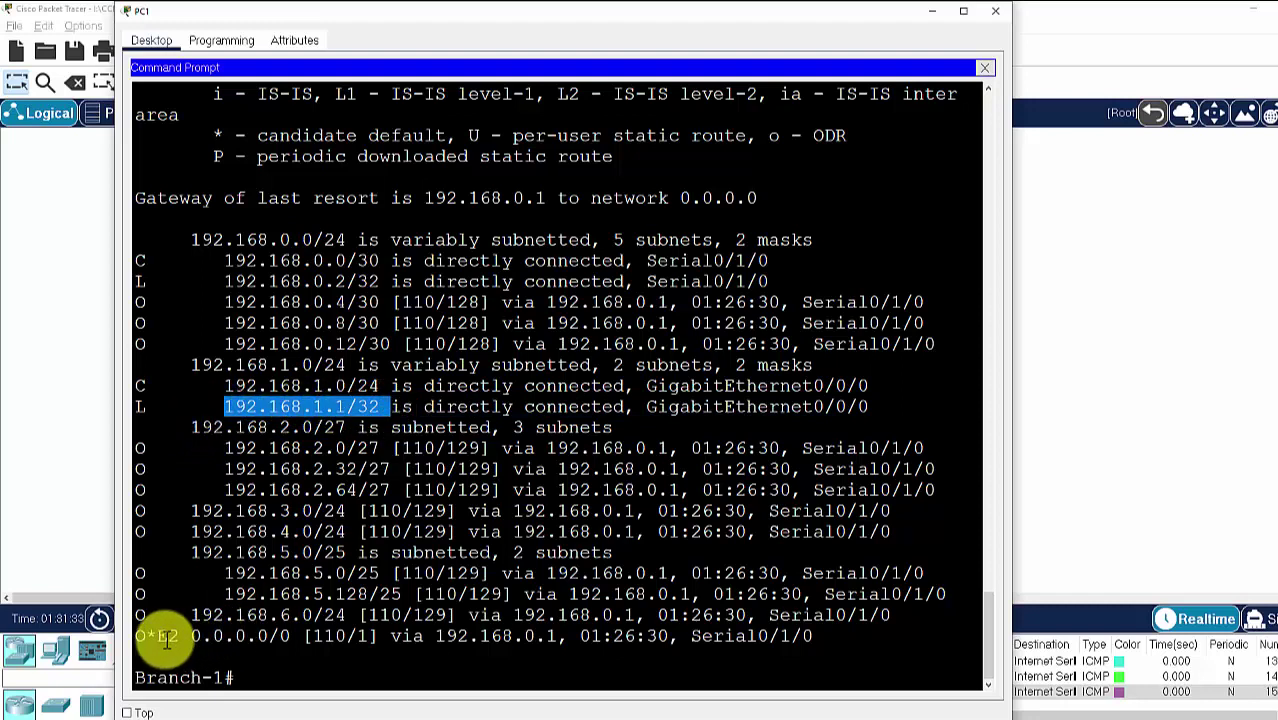
Copy the default route via 192.168.0.1 on Serial0/1/0 and bring up the Visio drawing
drag(166, 639, 561, 641)
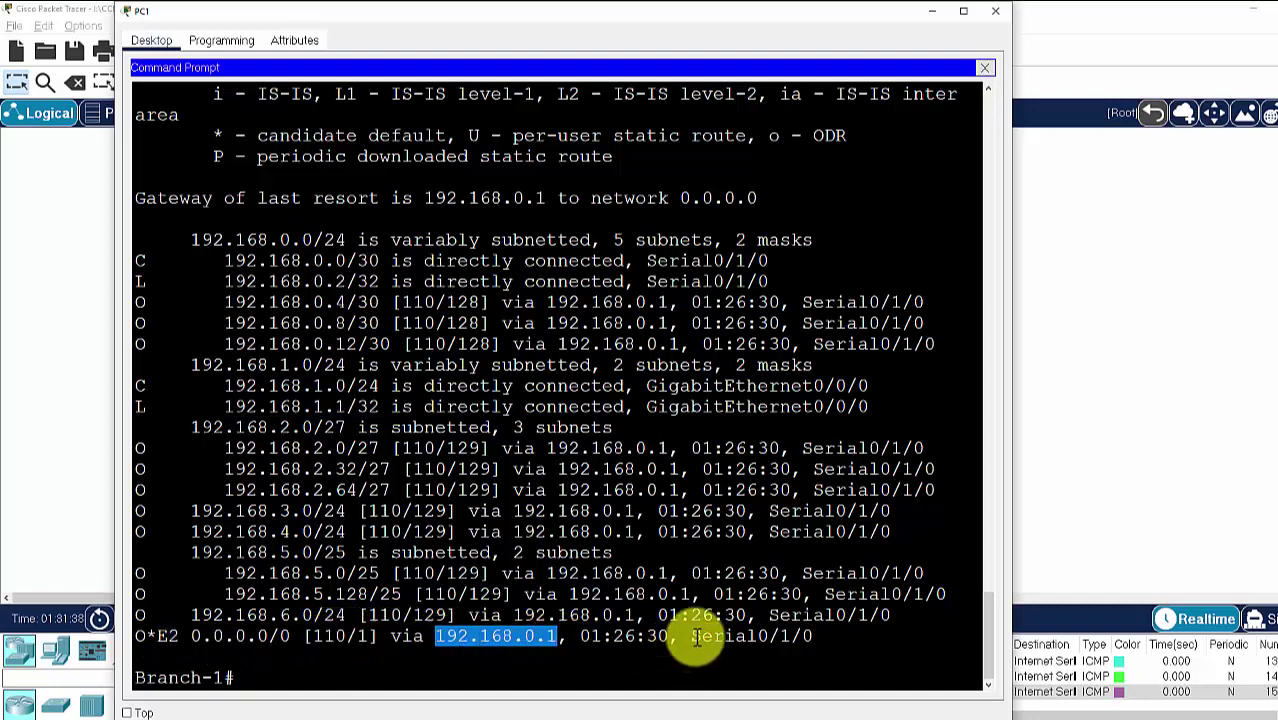
drag(693, 640, 810, 638)
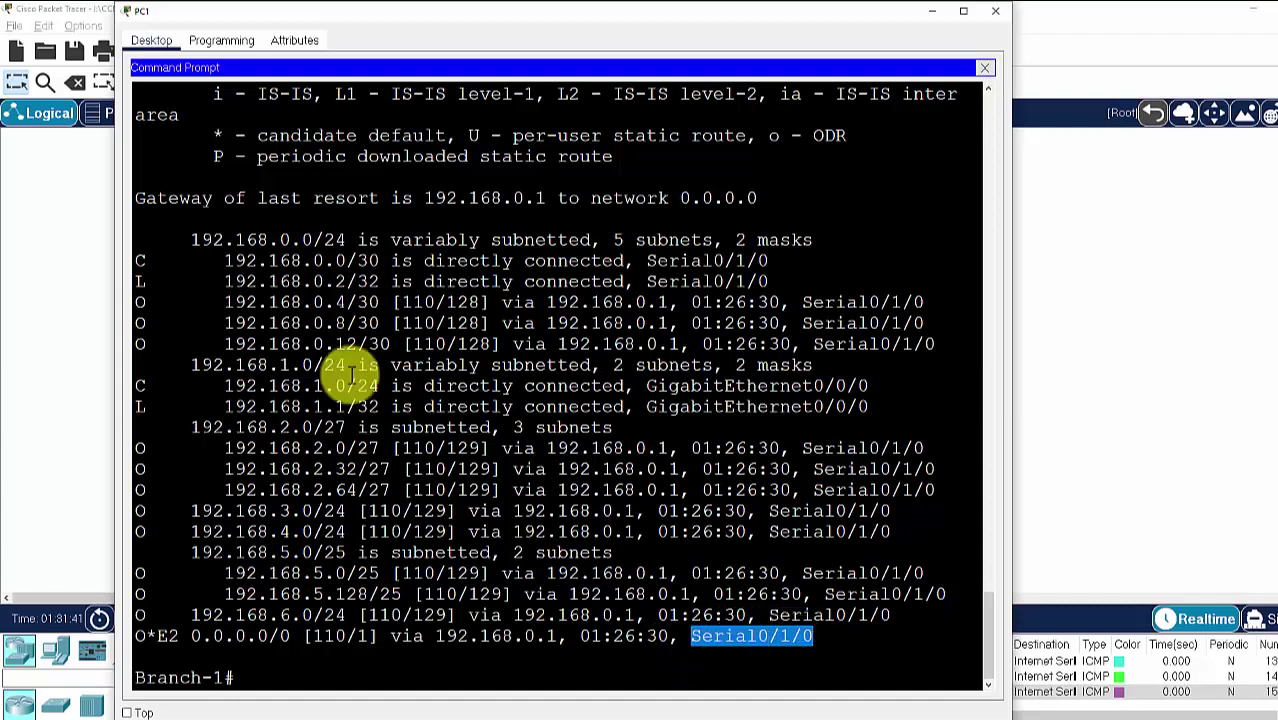
key(ctrl+c)
key(alt+Tab)
click(1063, 592)
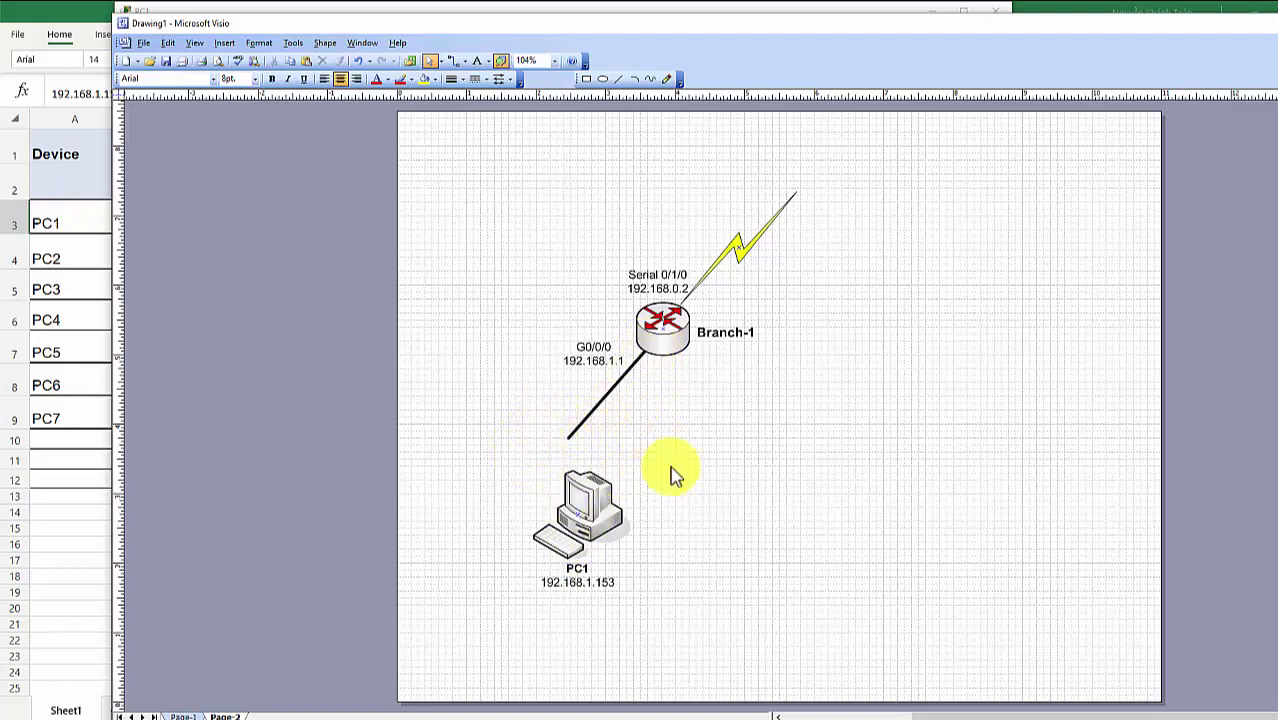
Nudge the PC1 shape slightly right in Visio and return to PC1's command prompt
mouse_move(599, 503)
mouse_down()
mouse_move(628, 508)
mouse_move(608, 505)
mouse_up()
click(673, 471)
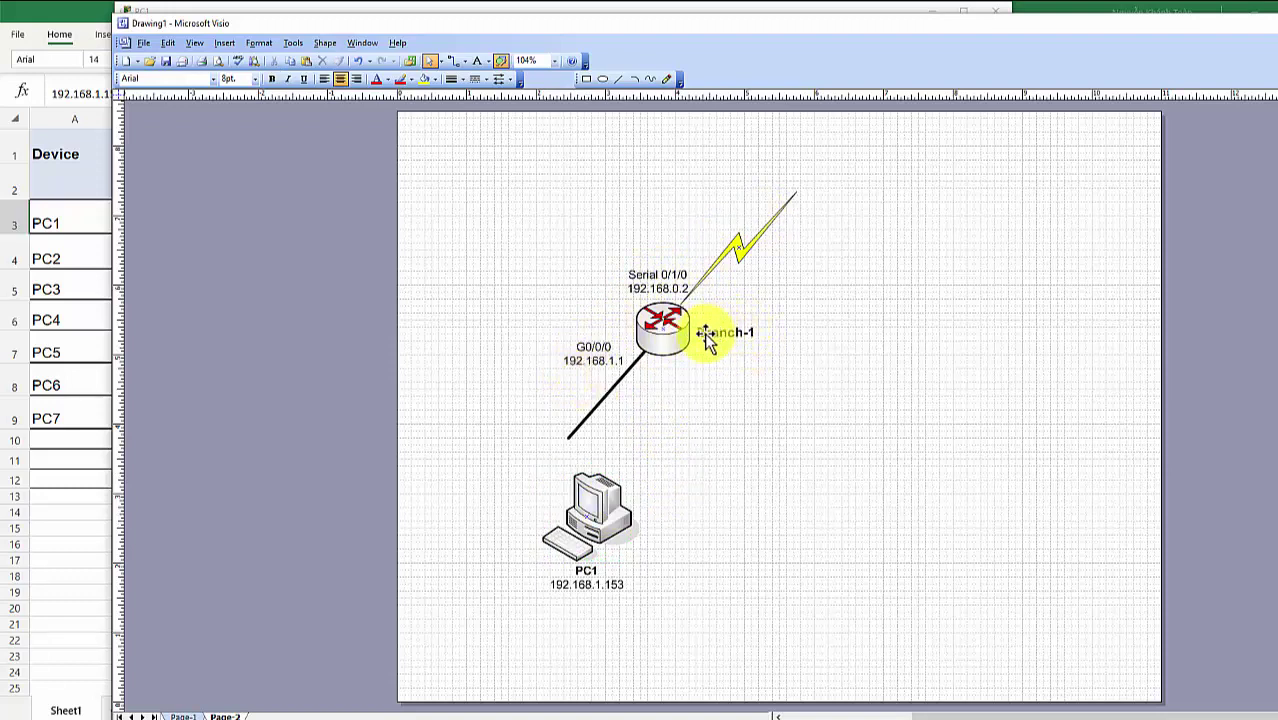
mouse_move(679, 710)
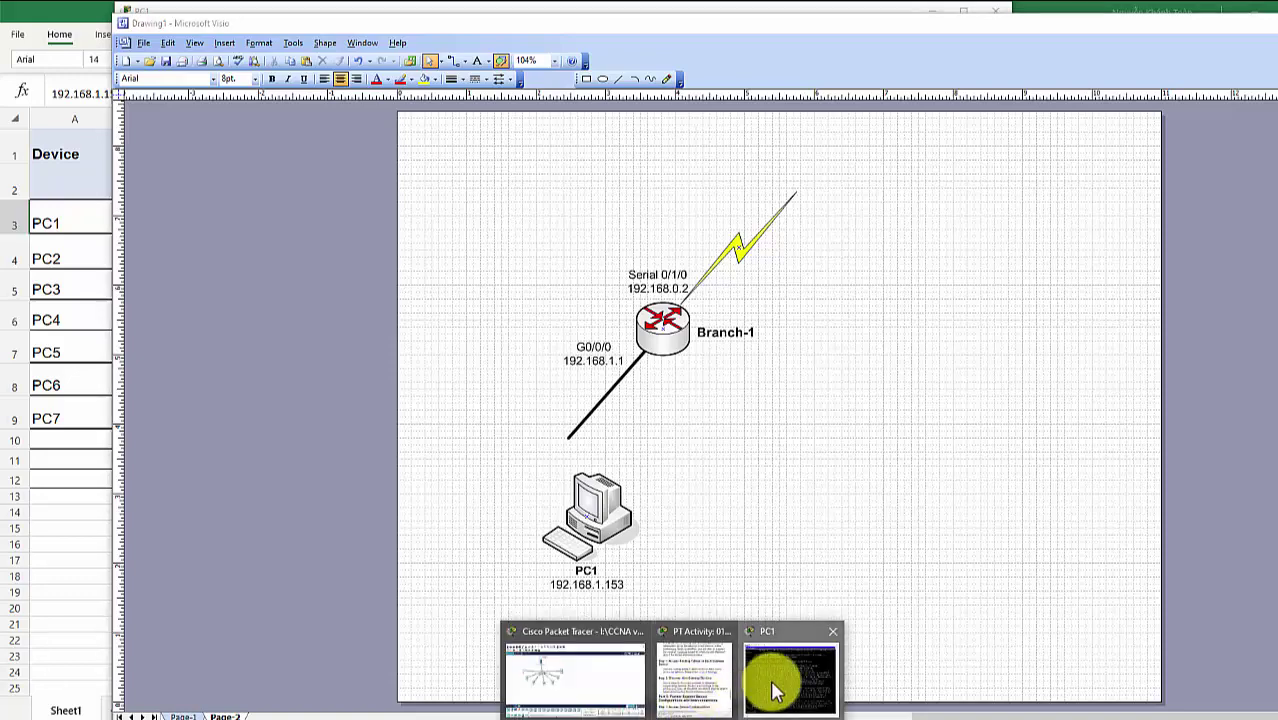
click(775, 690)
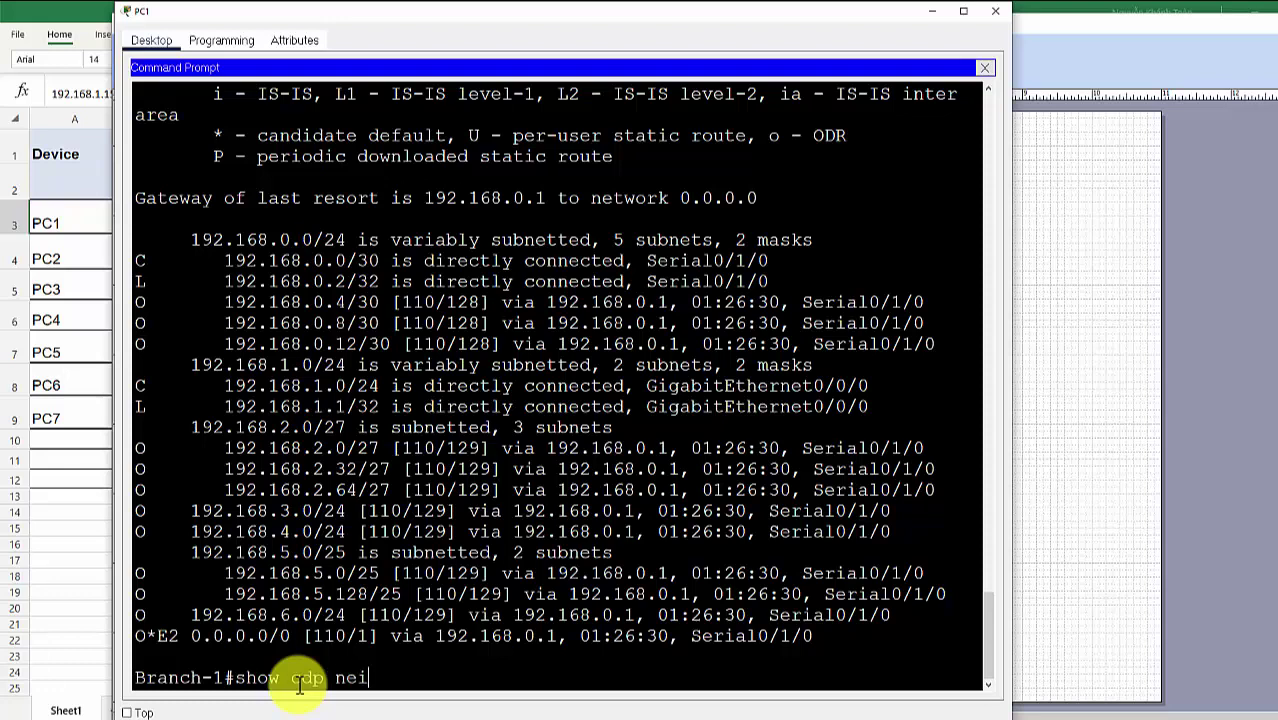
Run show cdp nei on Branch-1 and pick out neighbours SW-B1 and Hub
key(Return)
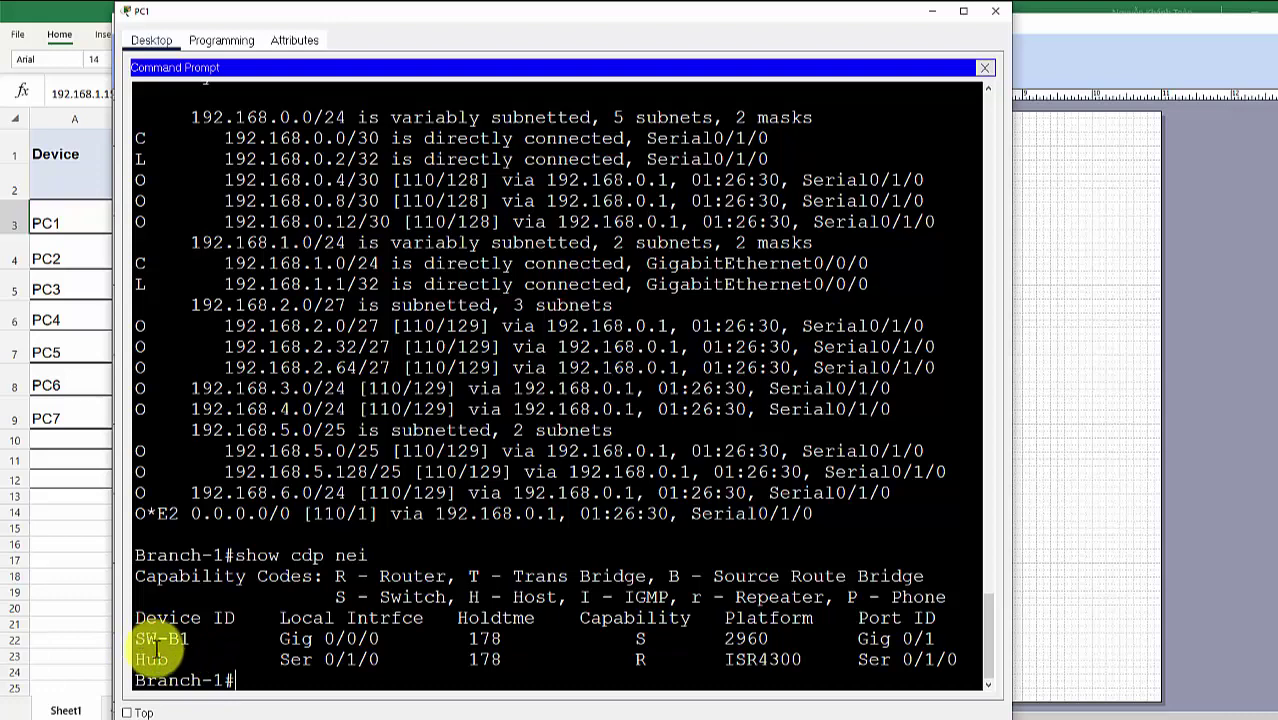
drag(190, 640, 137, 641)
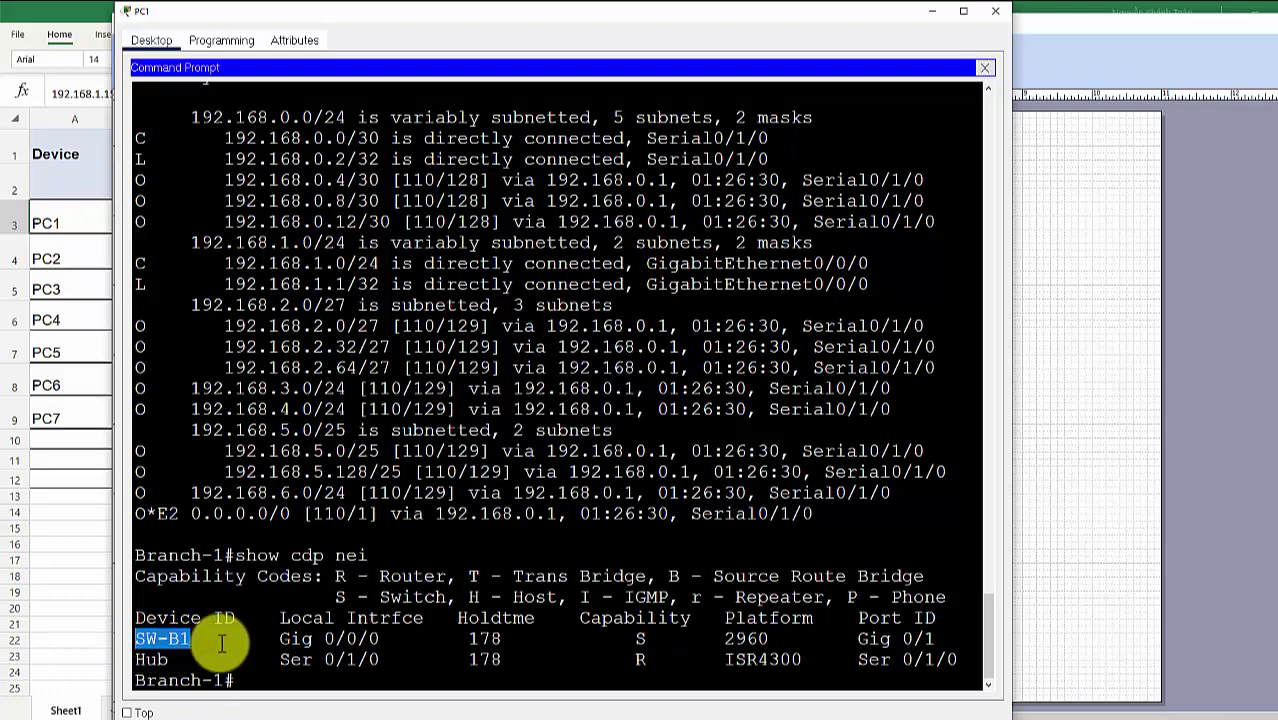
click(170, 660)
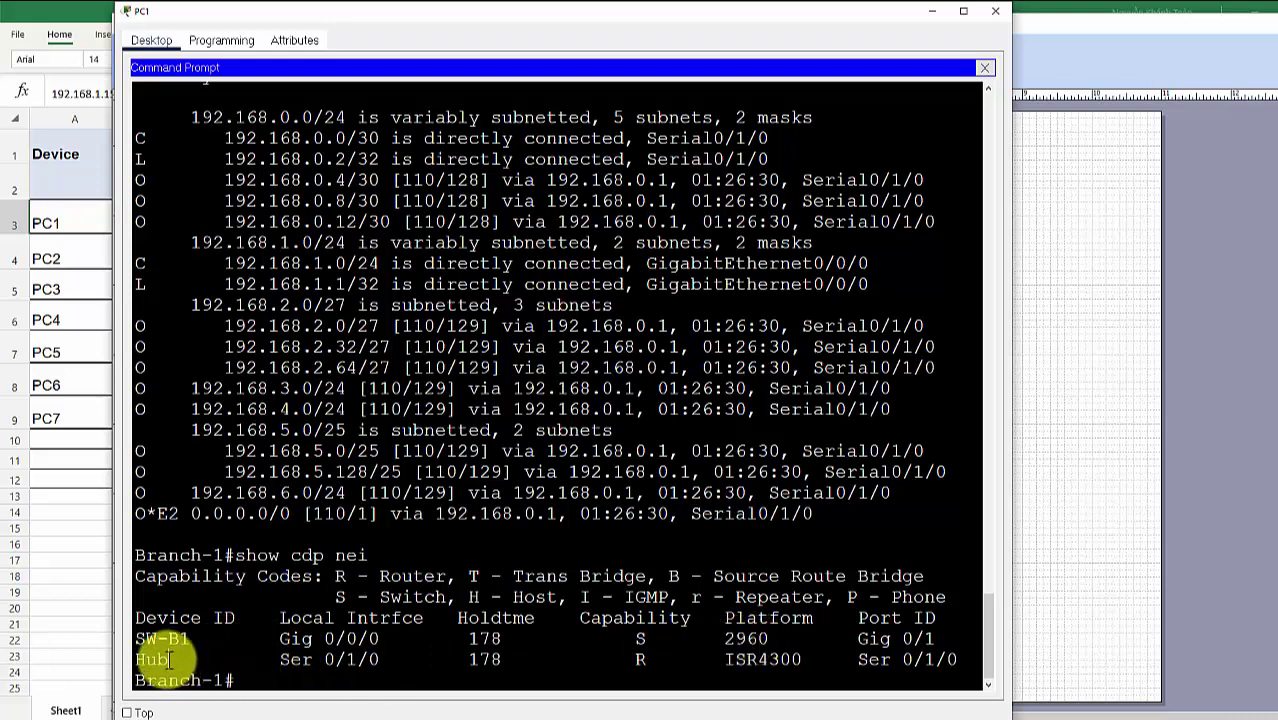
drag(170, 660, 140, 661)
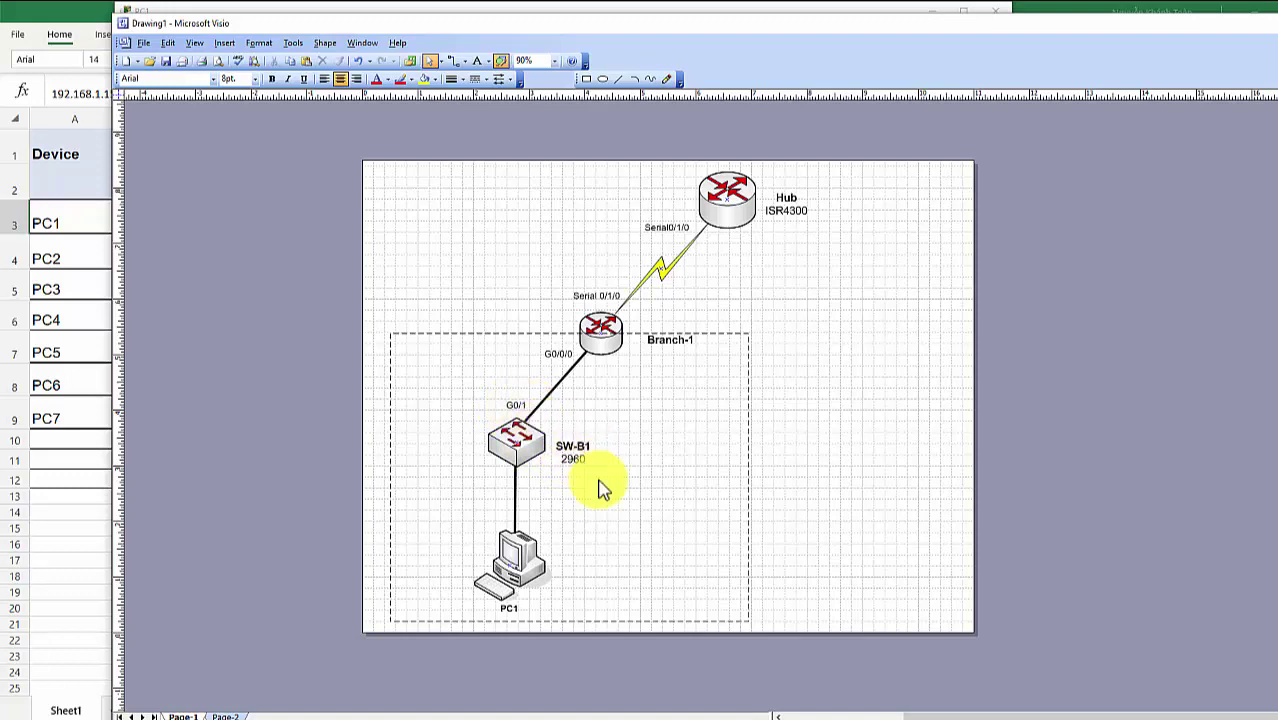
Note SW-B1's port Gig 0/1 in the CDP output, then view the Visio drawing
mouse_move(670, 712)
click(765, 676)
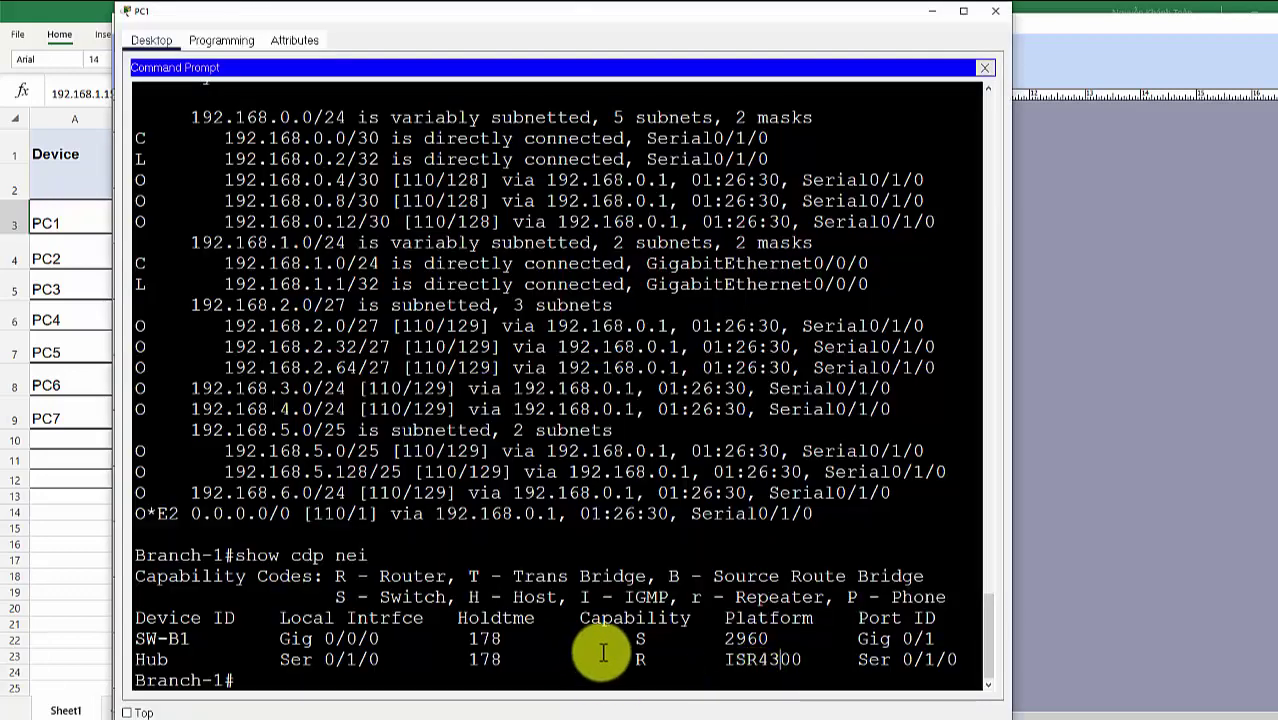
drag(869, 639, 950, 636)
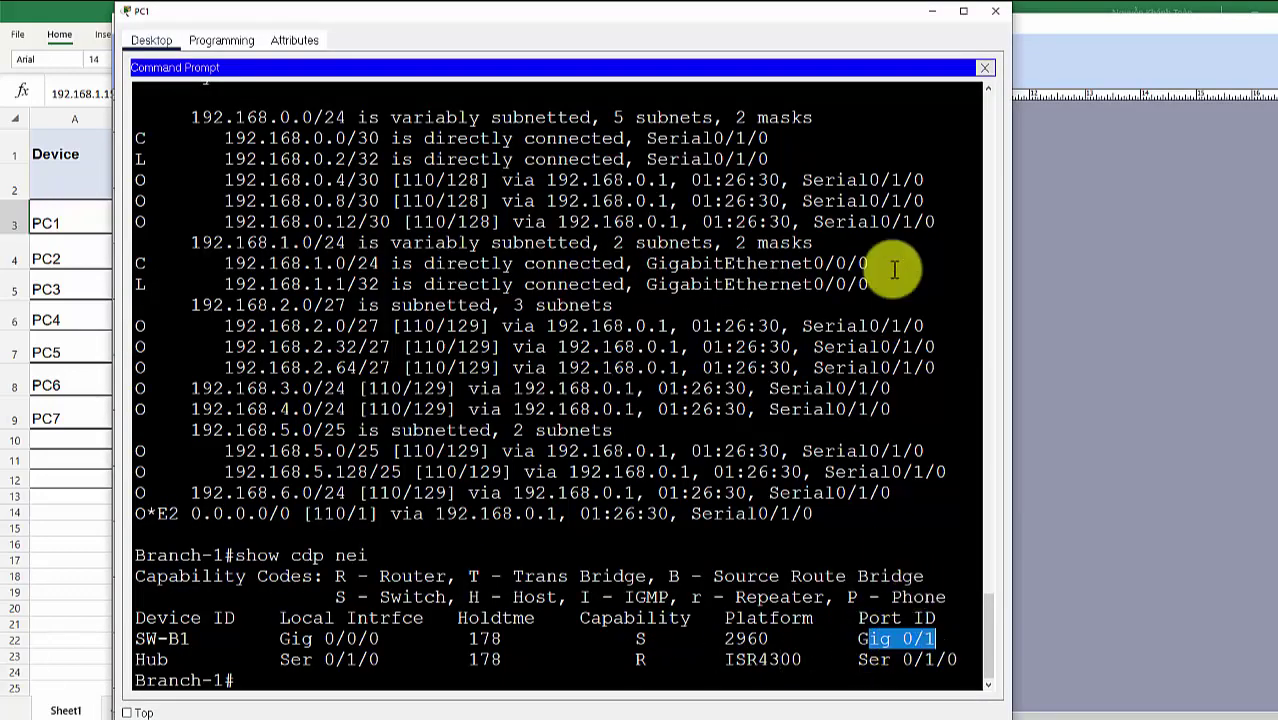
click(932, 11)
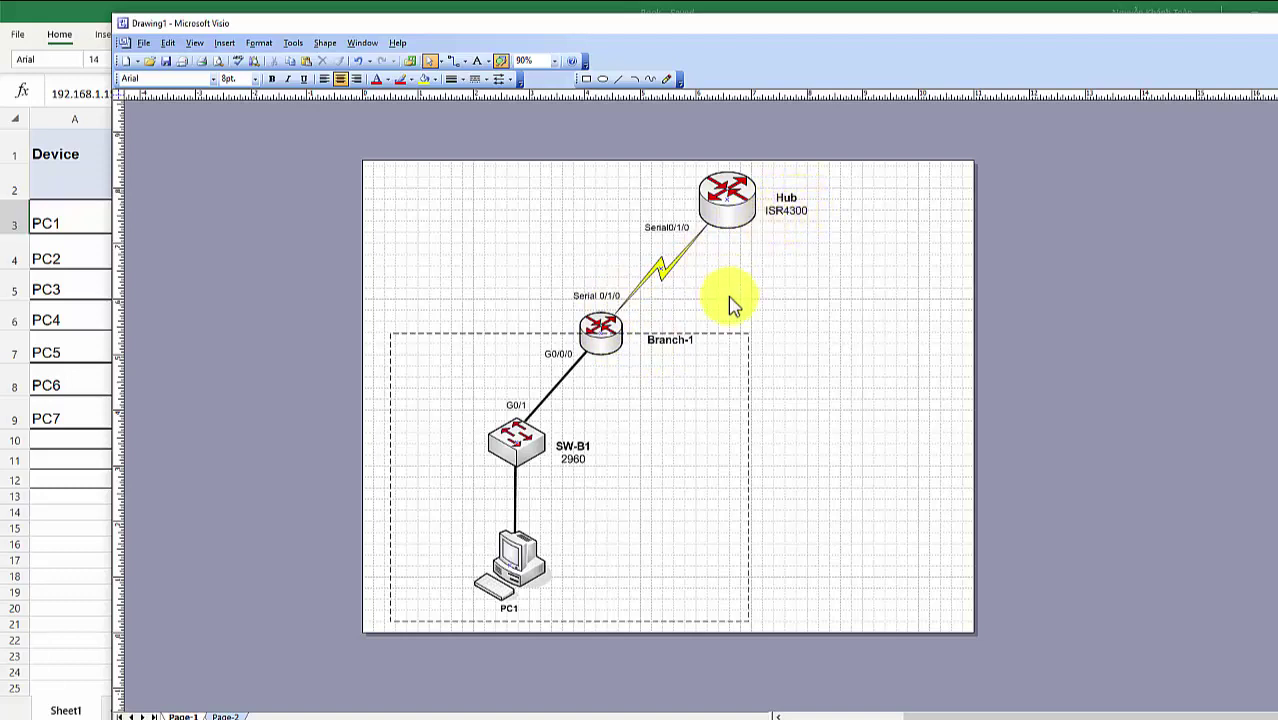
Note Hub's remote port Ser 0/1/0 and check the Hub labels in Visio
click(814, 672)
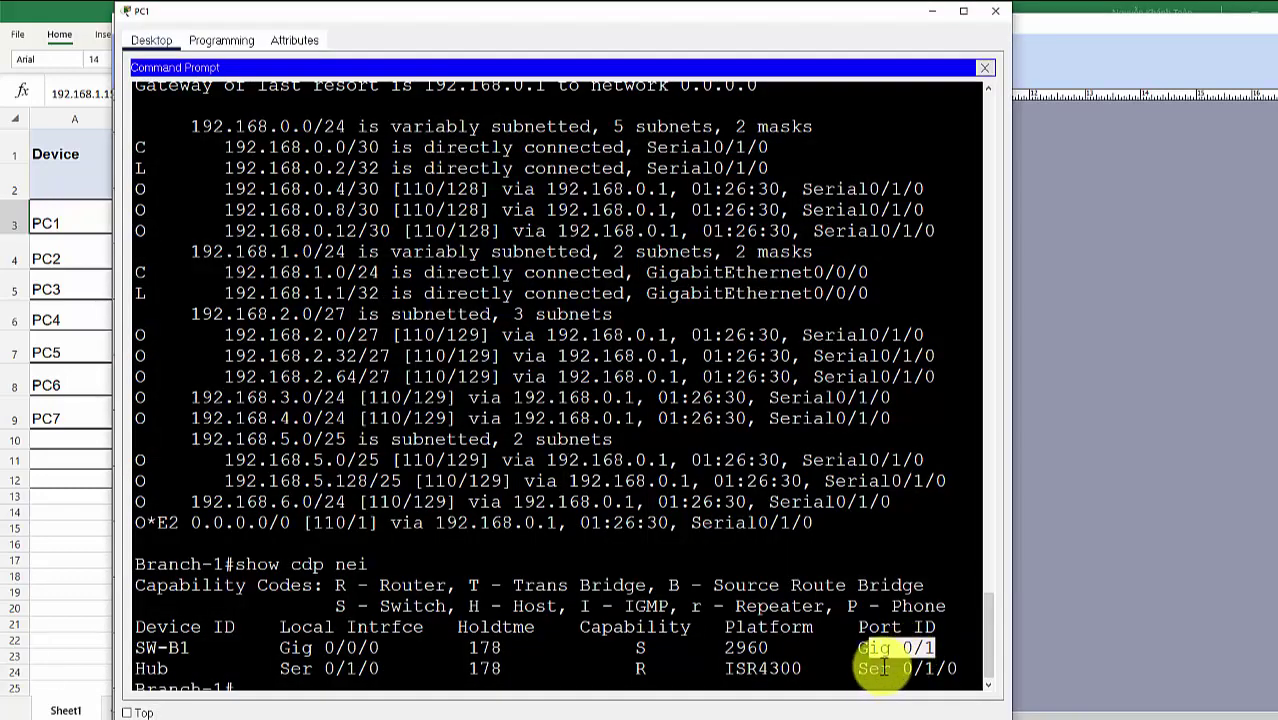
drag(722, 670, 957, 672)
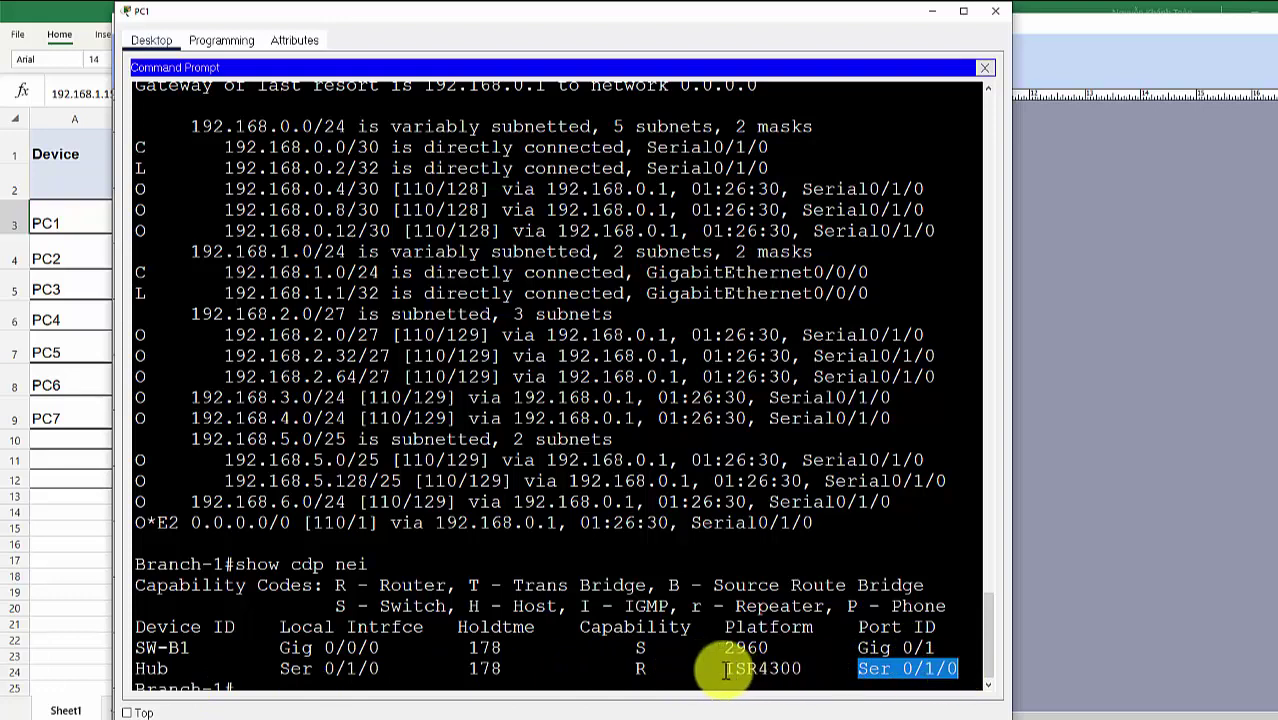
click(931, 11)
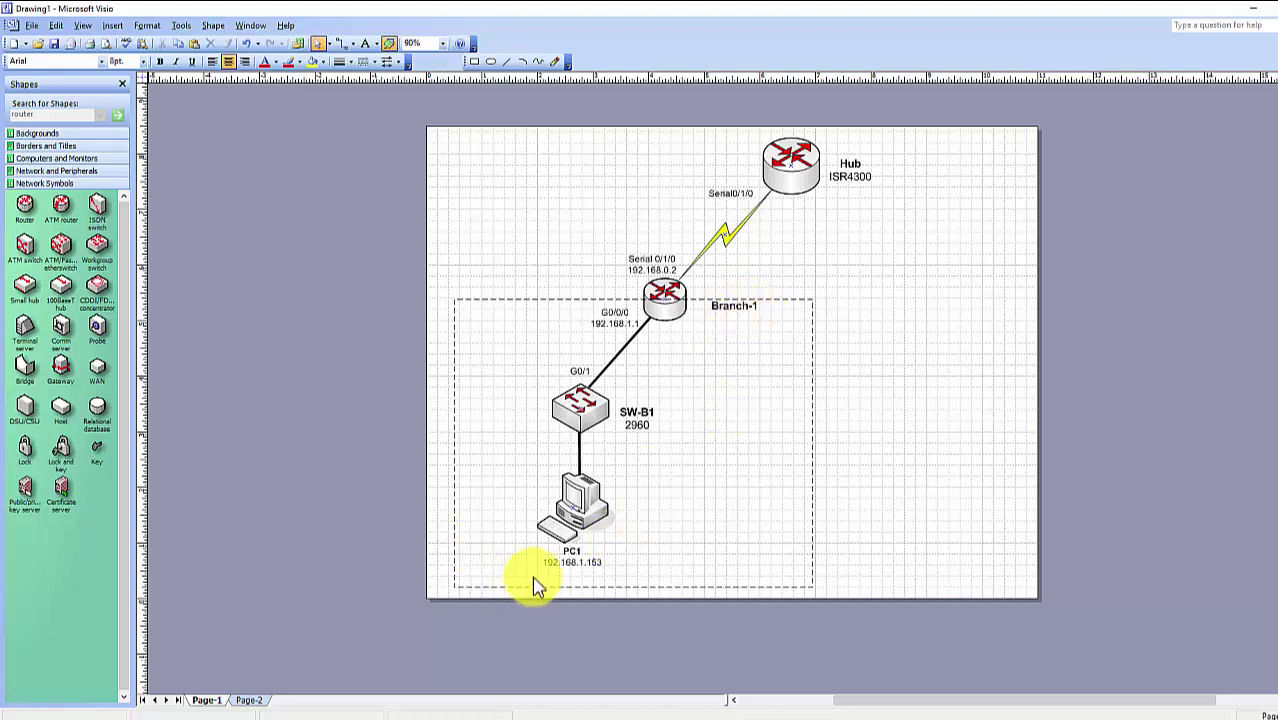
click(571, 537)
click(590, 563)
Run show cdp nei detail on Branch-1 and copy SW-B1's IP address 192.168.1.252
mouse_move(672, 716)
click(772, 684)
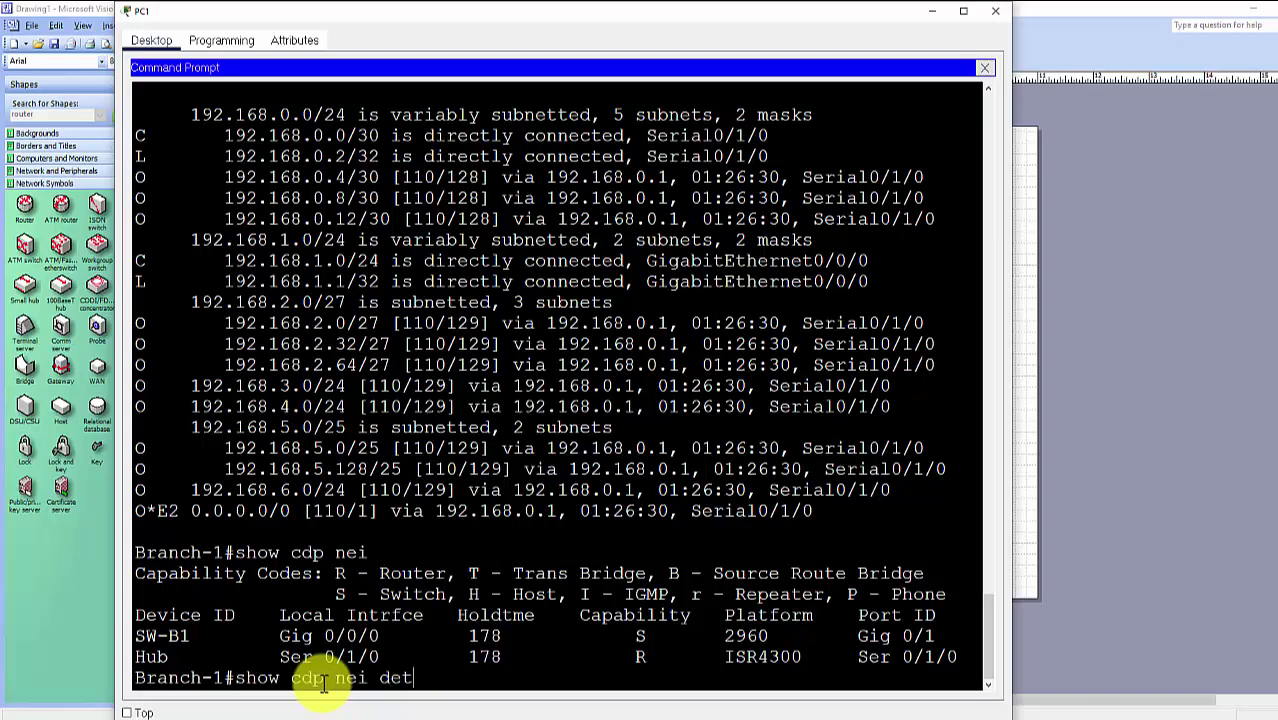
key(Return)
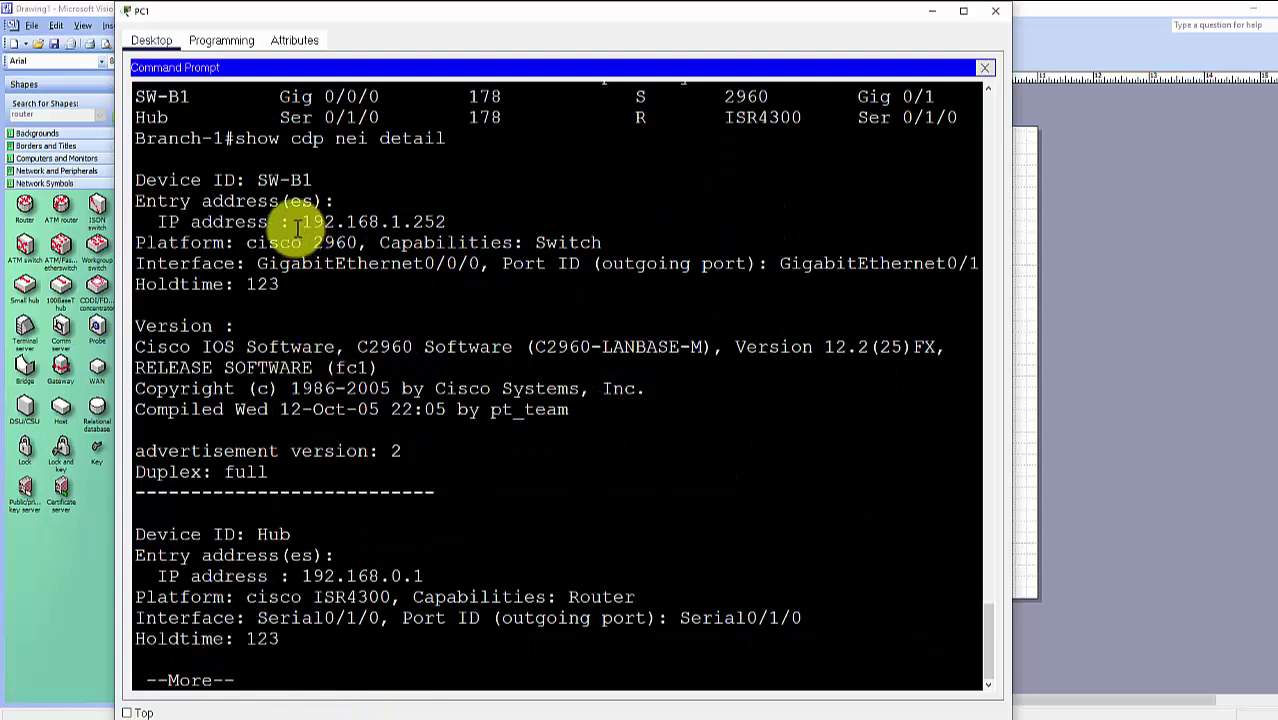
drag(137, 182, 445, 222)
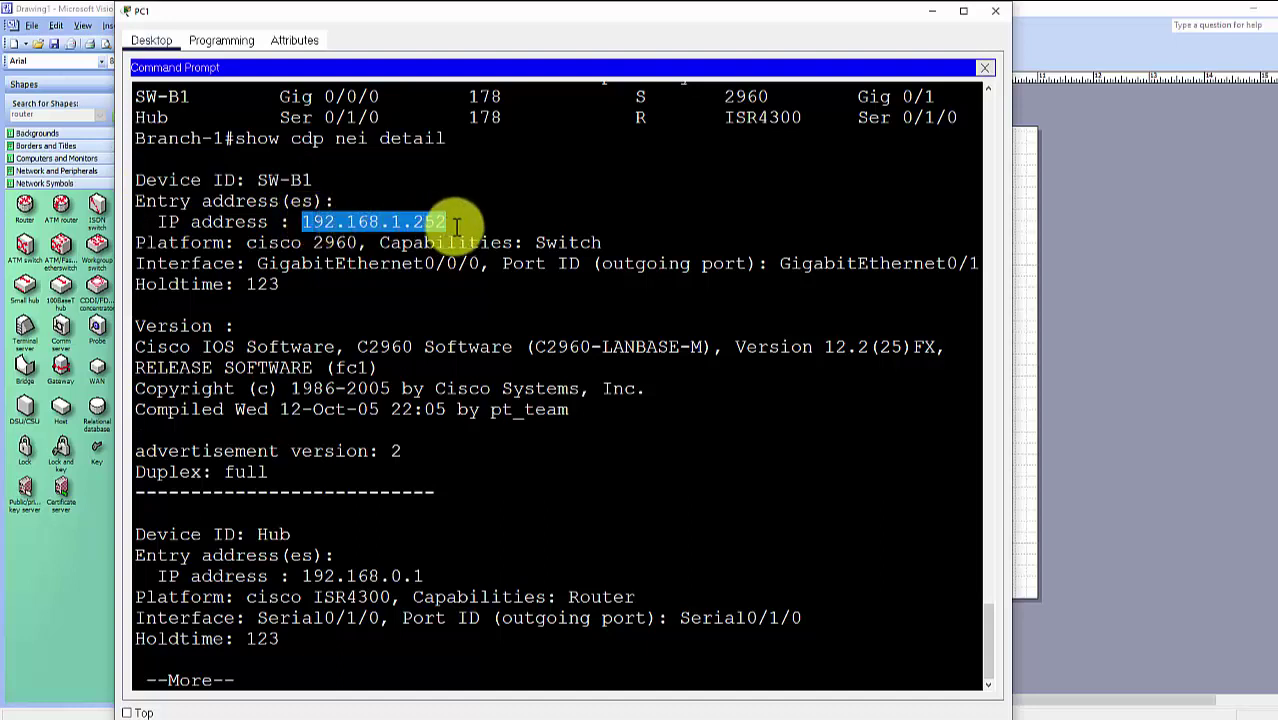
key(ctrl+c)
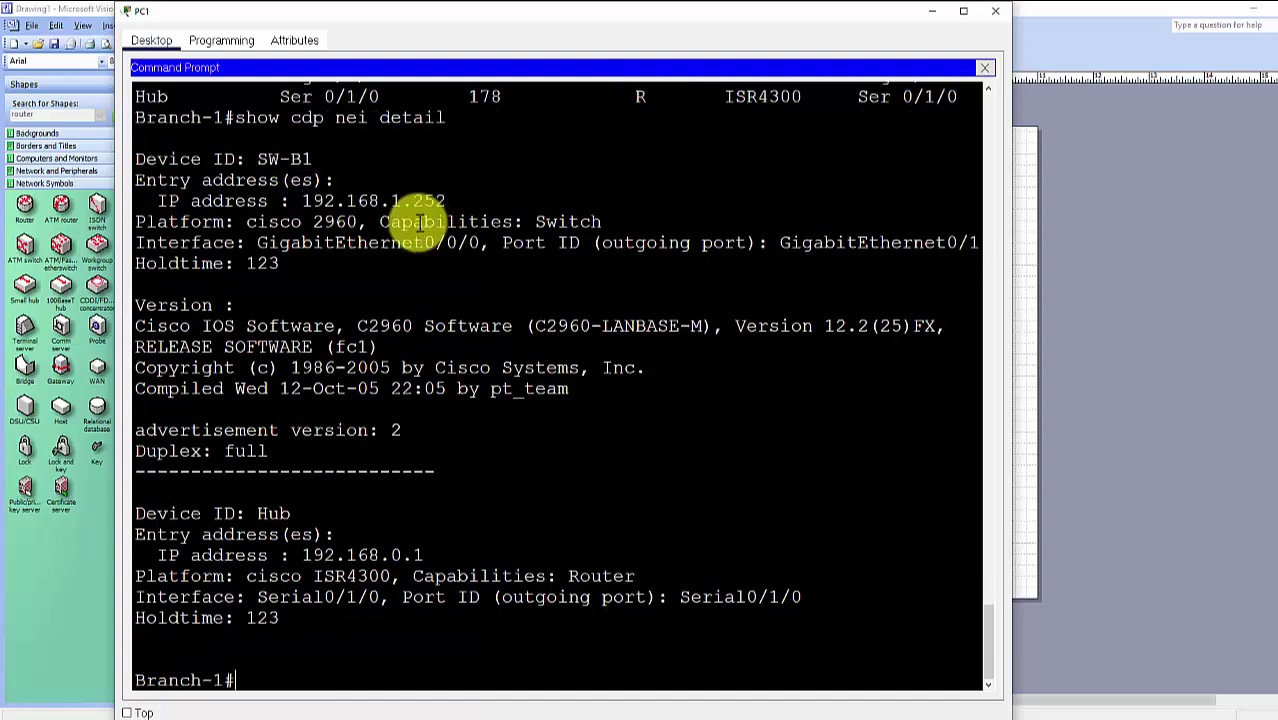
Paste the copied IP address into Visio under SW-B1's 2960 label, then return to the terminal
click(1027, 380)
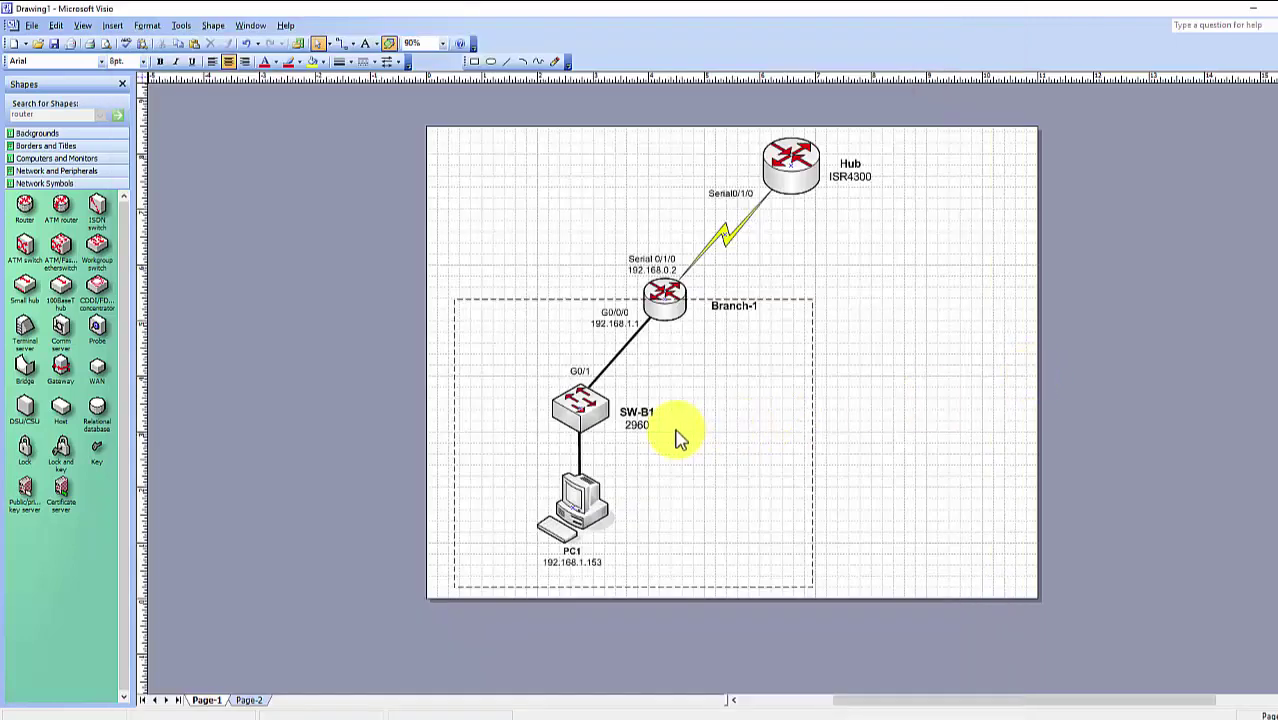
key(ctrl+v)
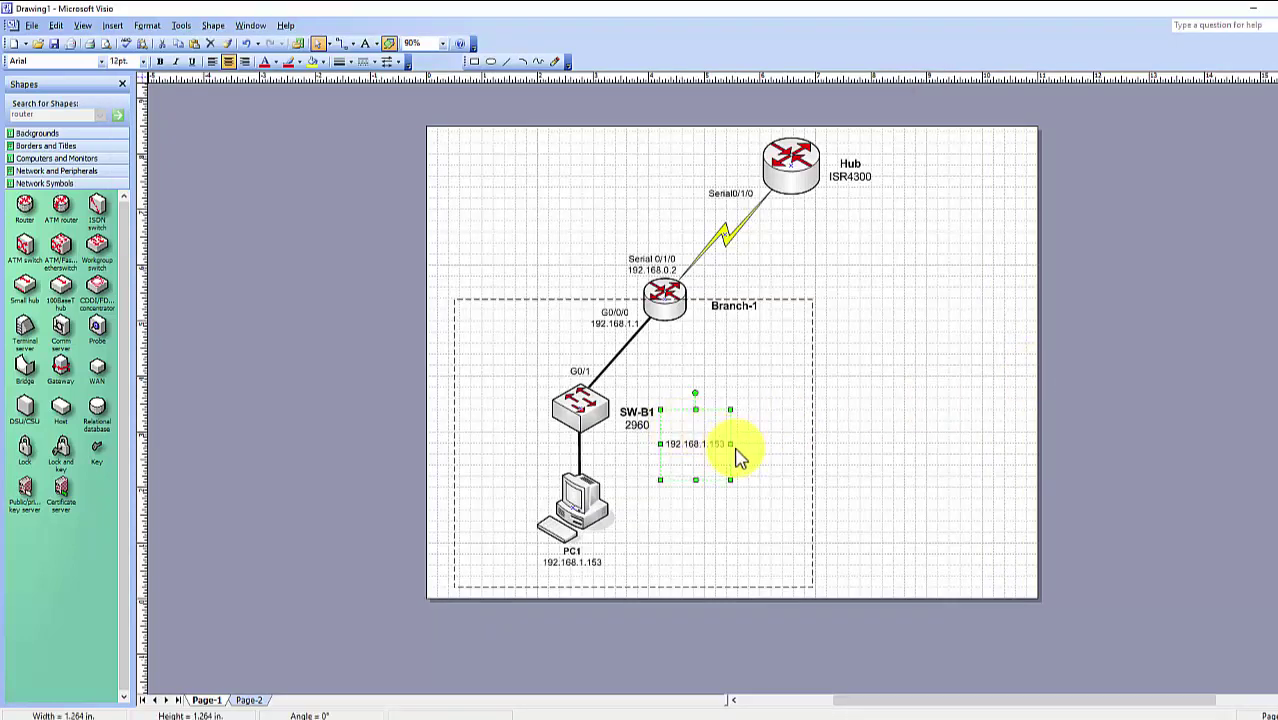
drag(713, 448, 651, 441)
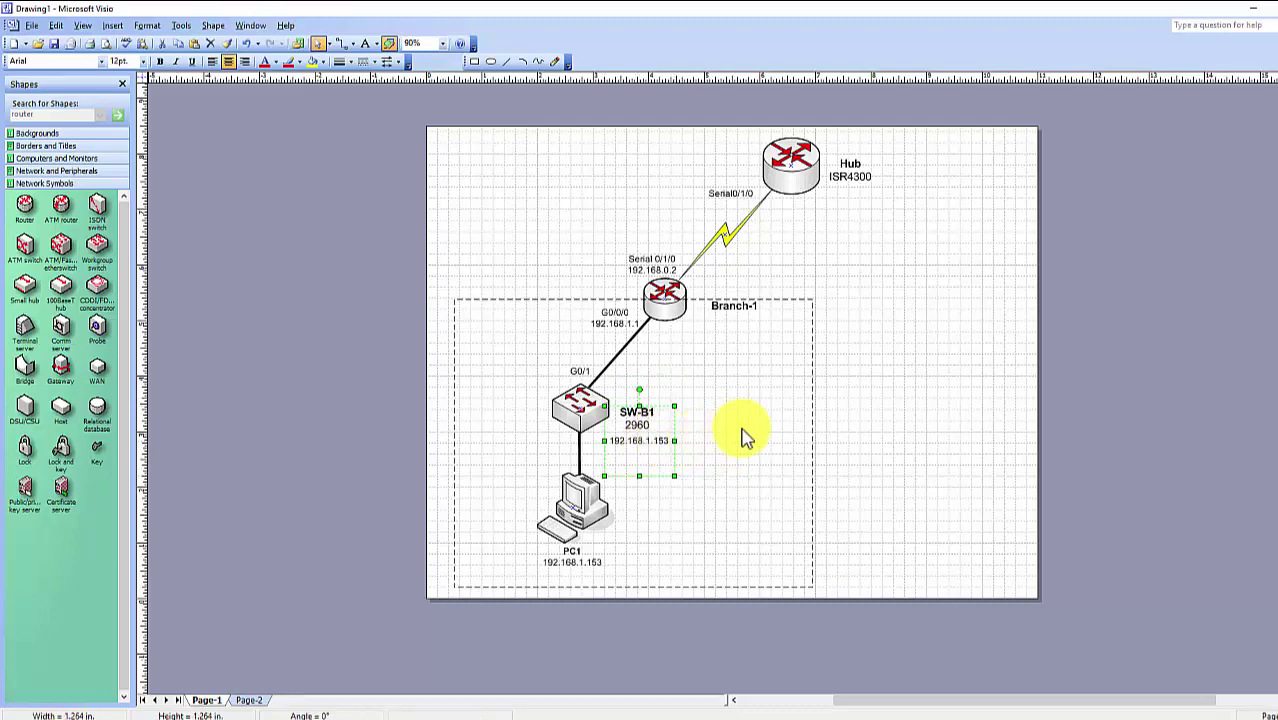
click(745, 435)
key(alt+Tab)
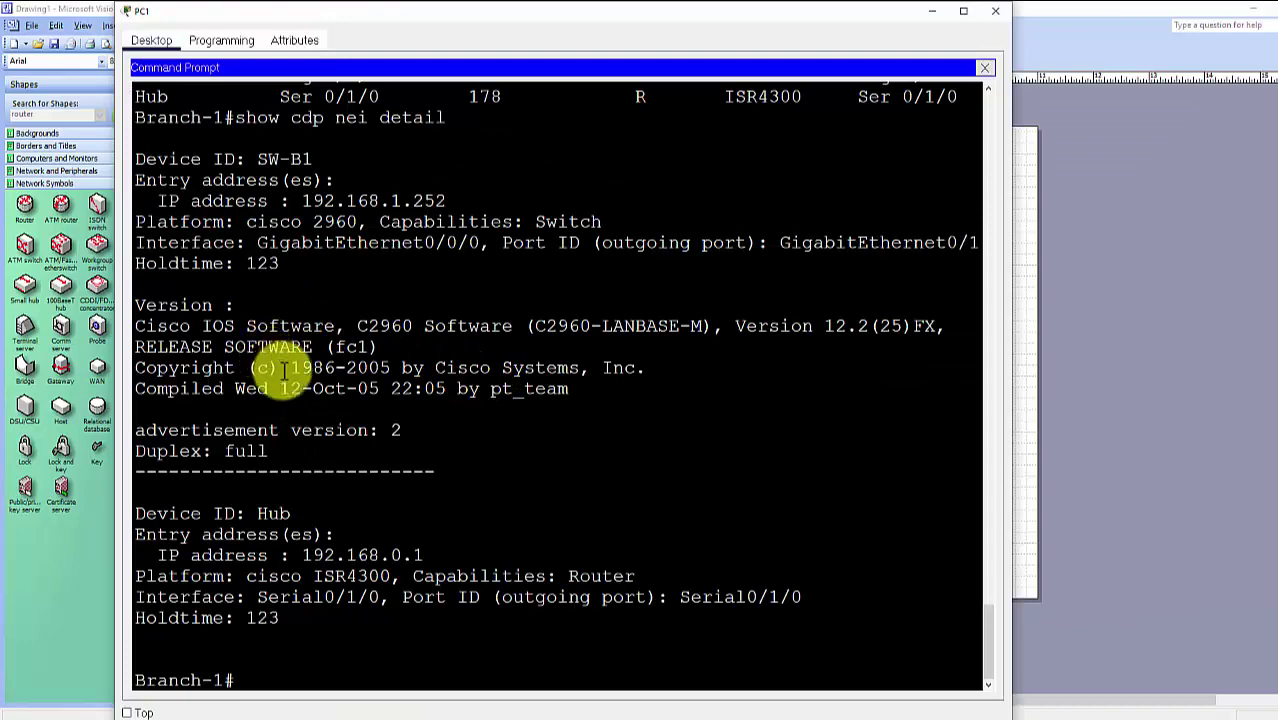
Maximise the Branch-1 terminal and highlight SW-B1's entry: hostname, interface and port GigabitEthernet0/1
scroll(320, 379, down, 1)
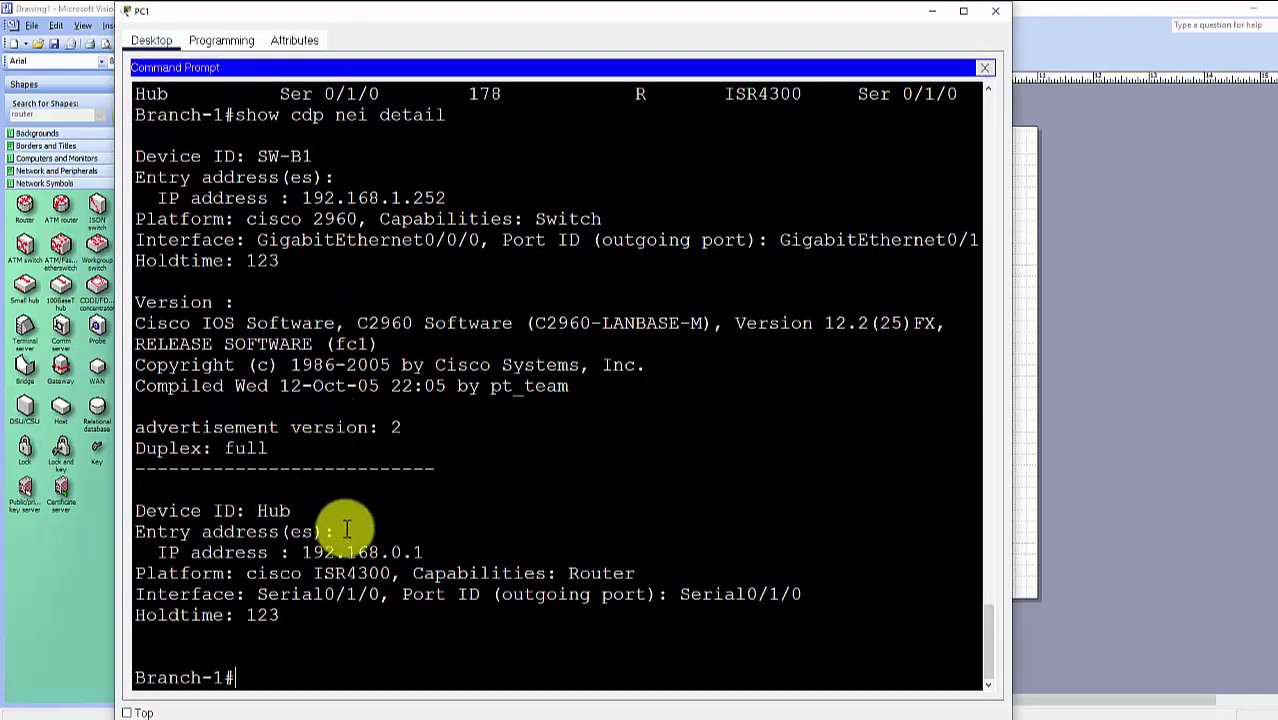
key(super+Up)
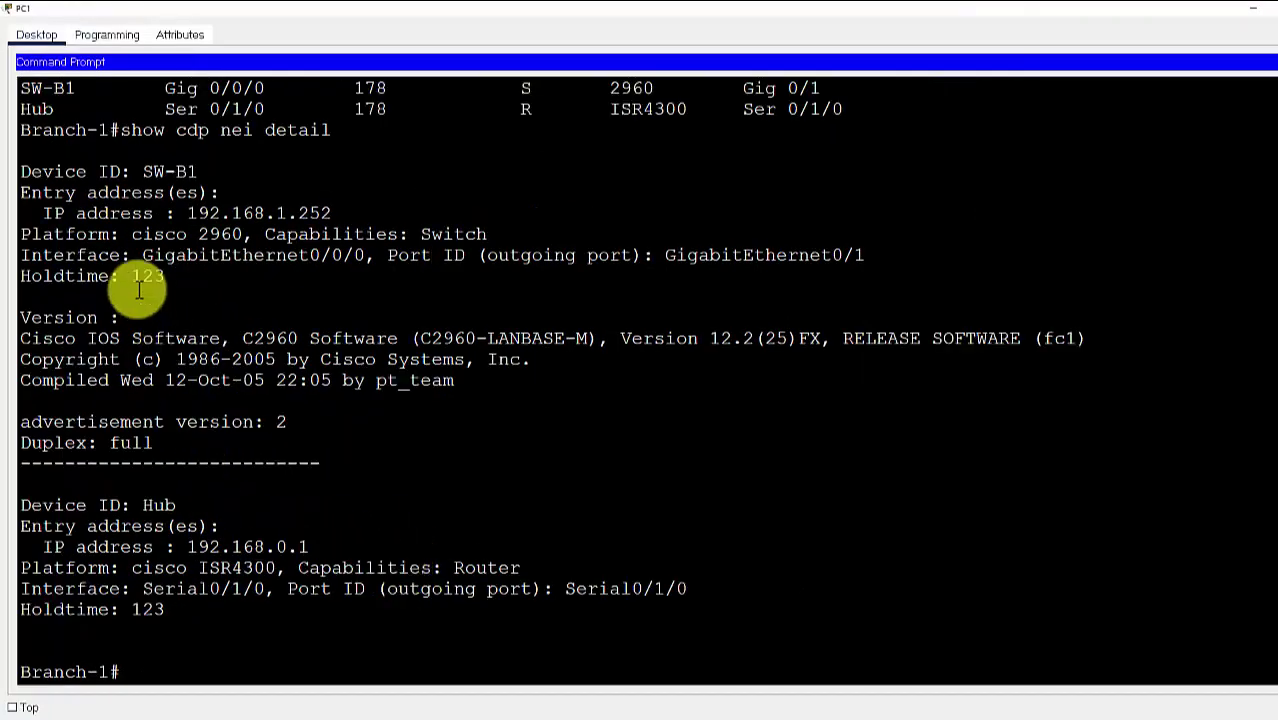
drag(28, 255, 358, 255)
click(360, 255)
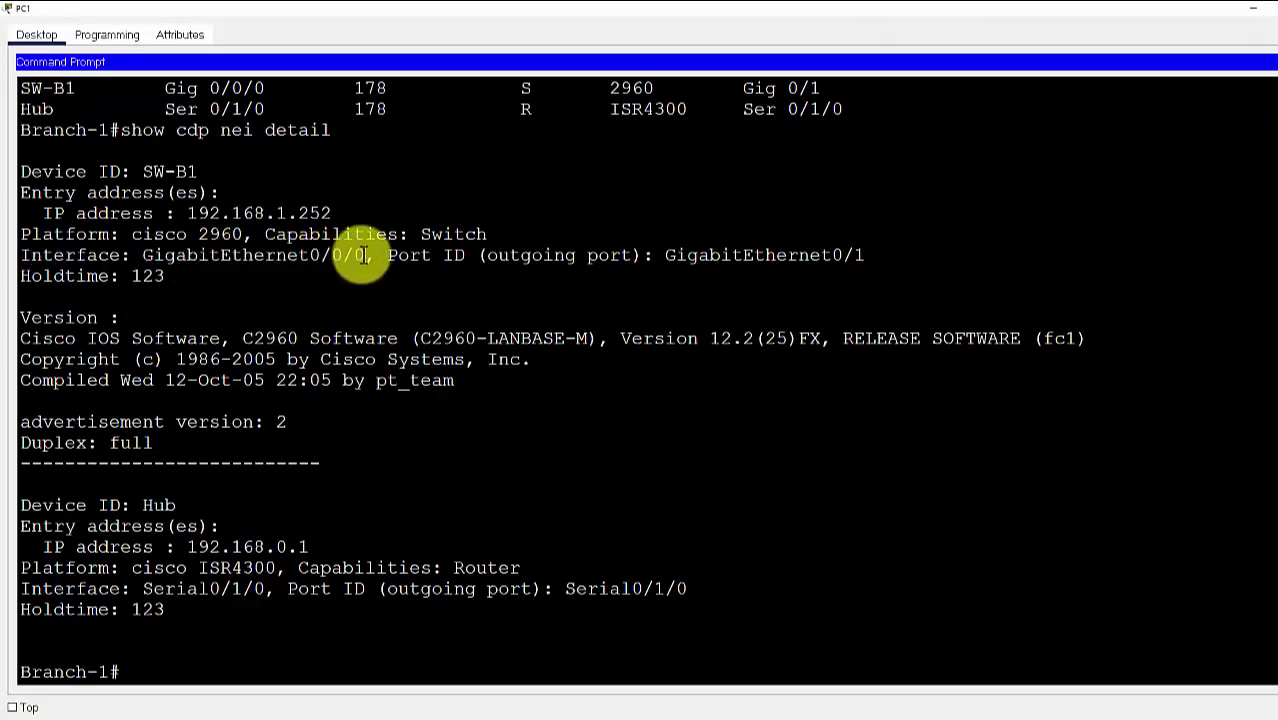
drag(143, 257, 194, 257)
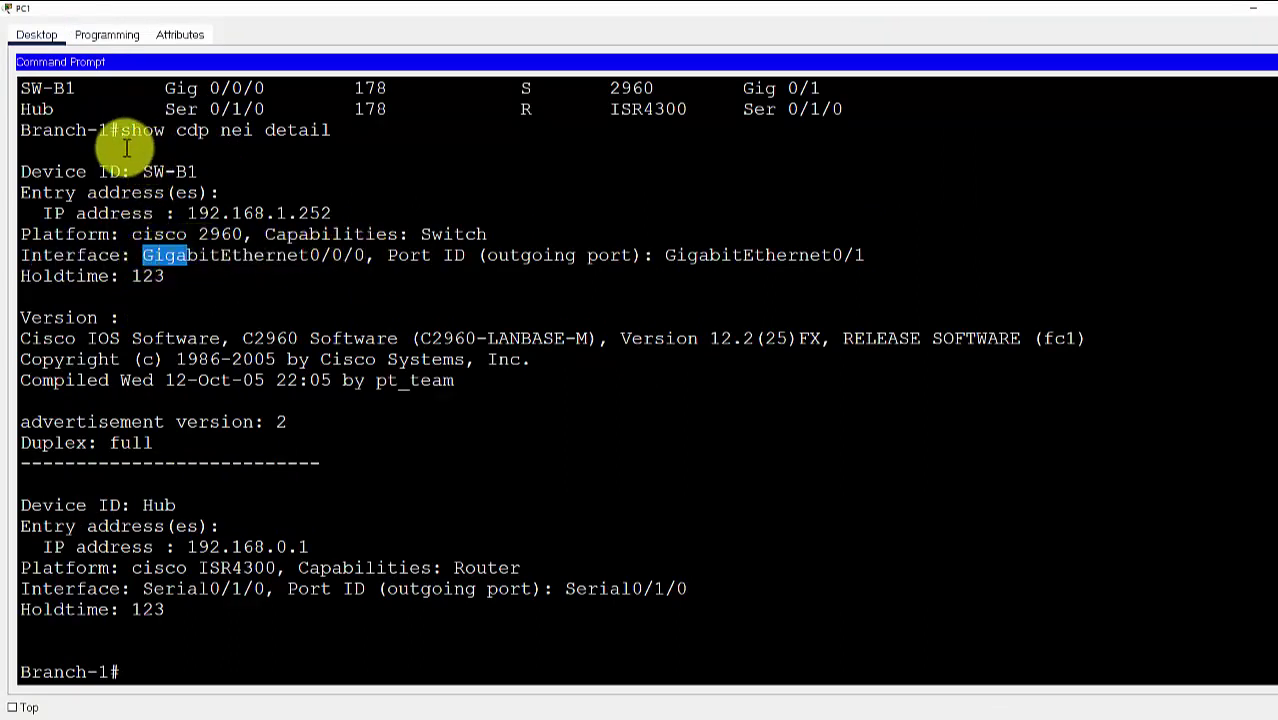
drag(108, 130, 18, 130)
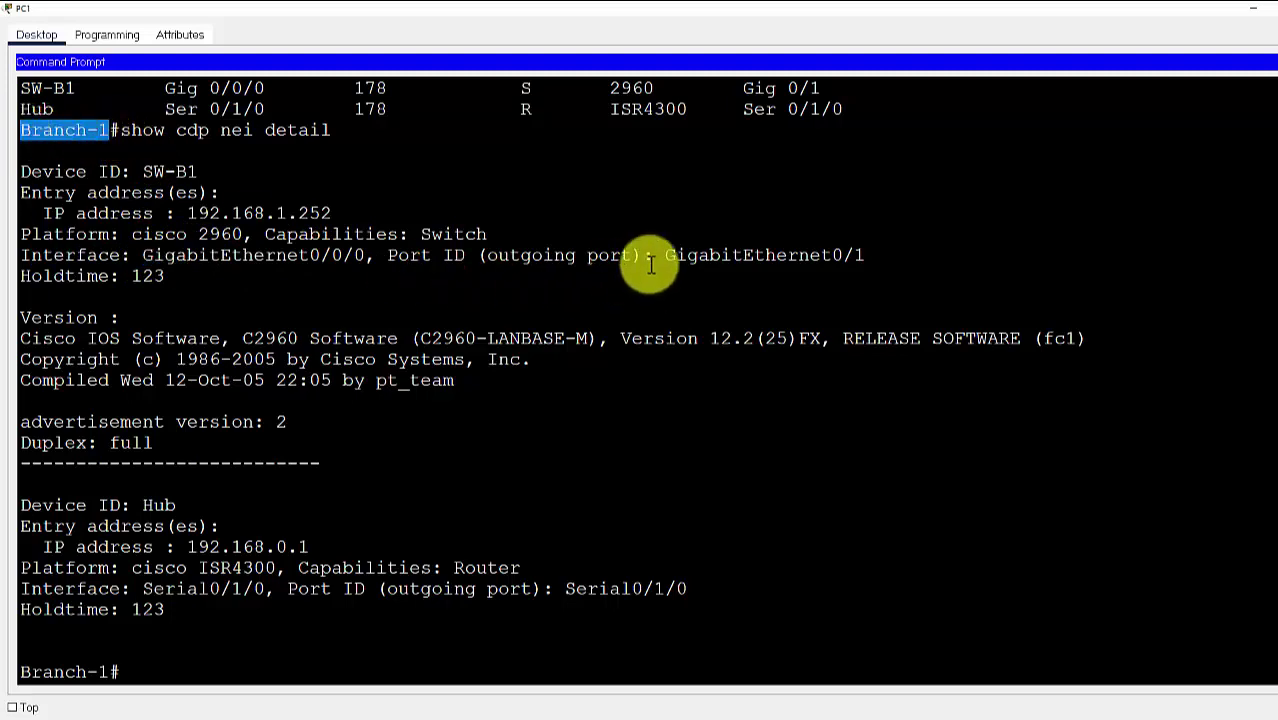
drag(677, 257, 858, 259)
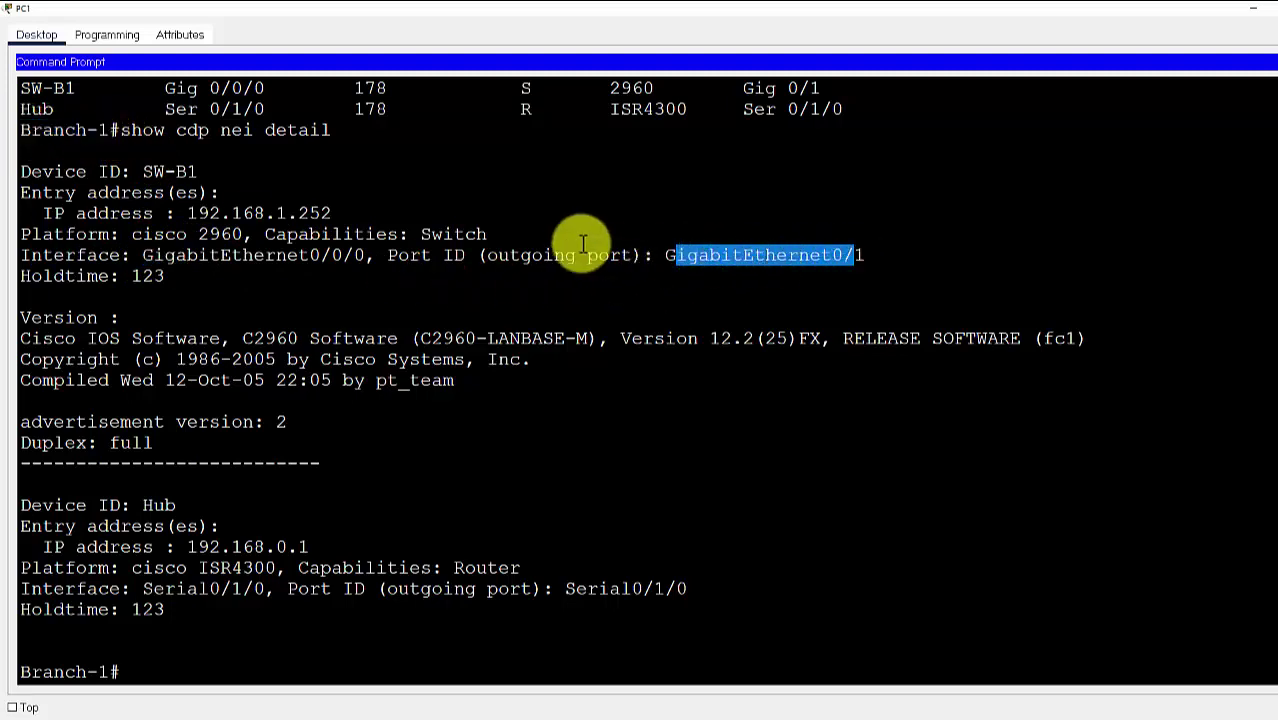
drag(145, 171, 197, 166)
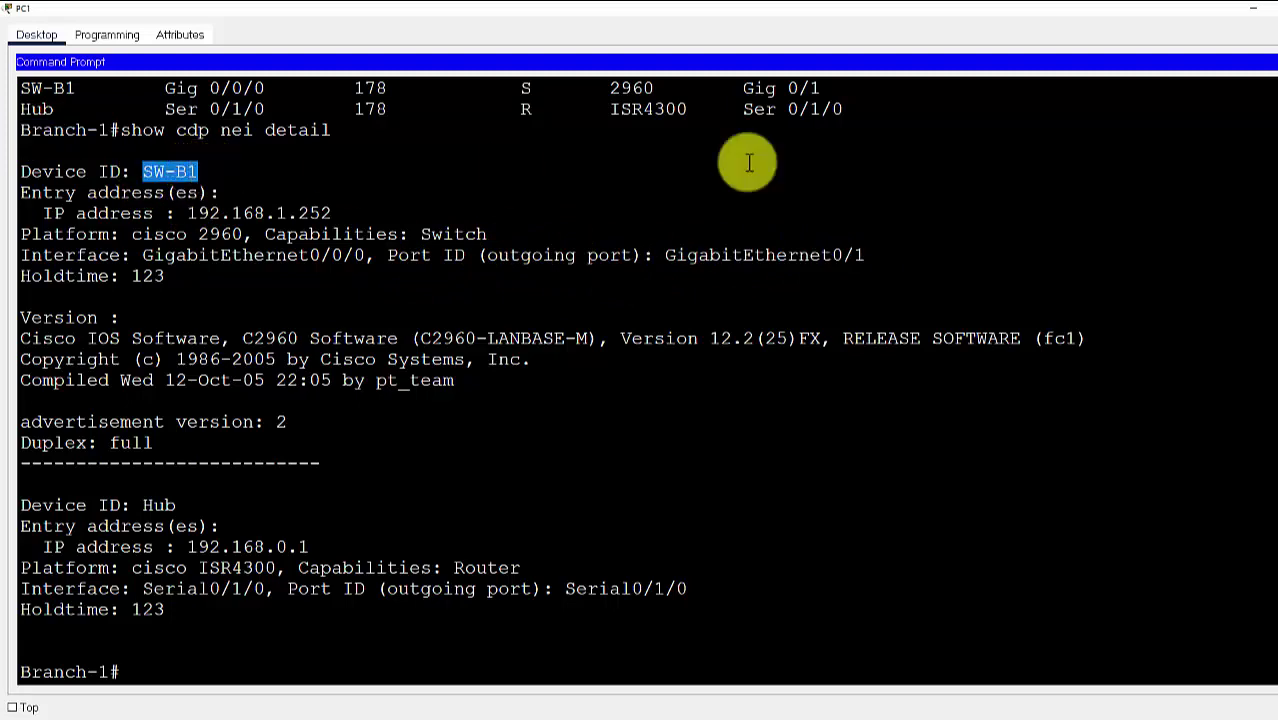
click(185, 486)
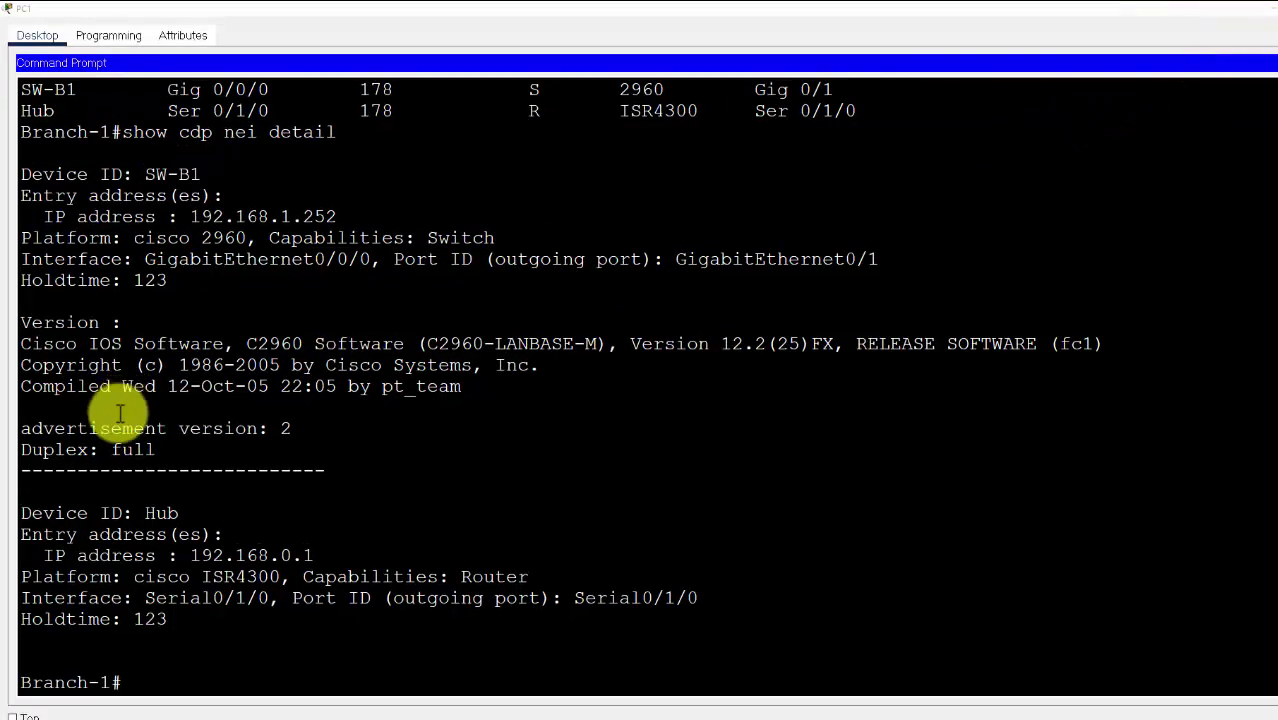
Highlight Hub's entry (ISR4300, Serial0/1/0 on both ends) and copy Hub's IP 192.168.0.1
drag(22, 514, 329, 556)
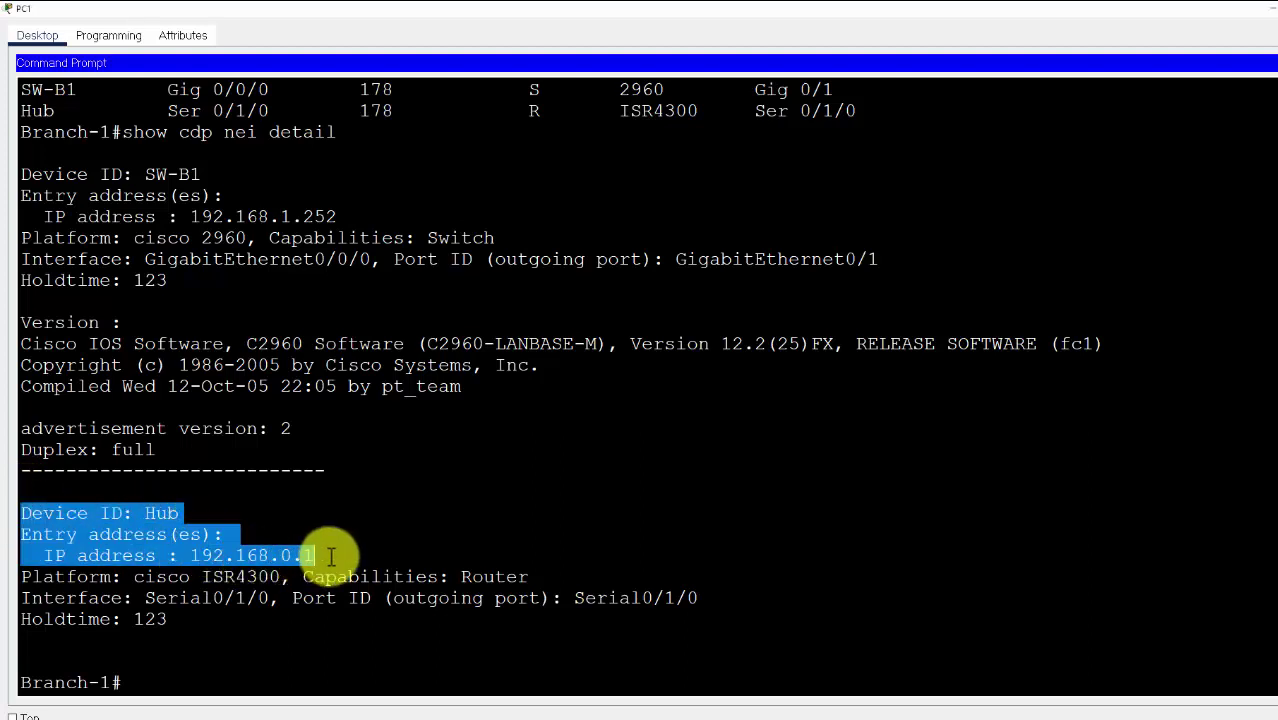
double_click(245, 577)
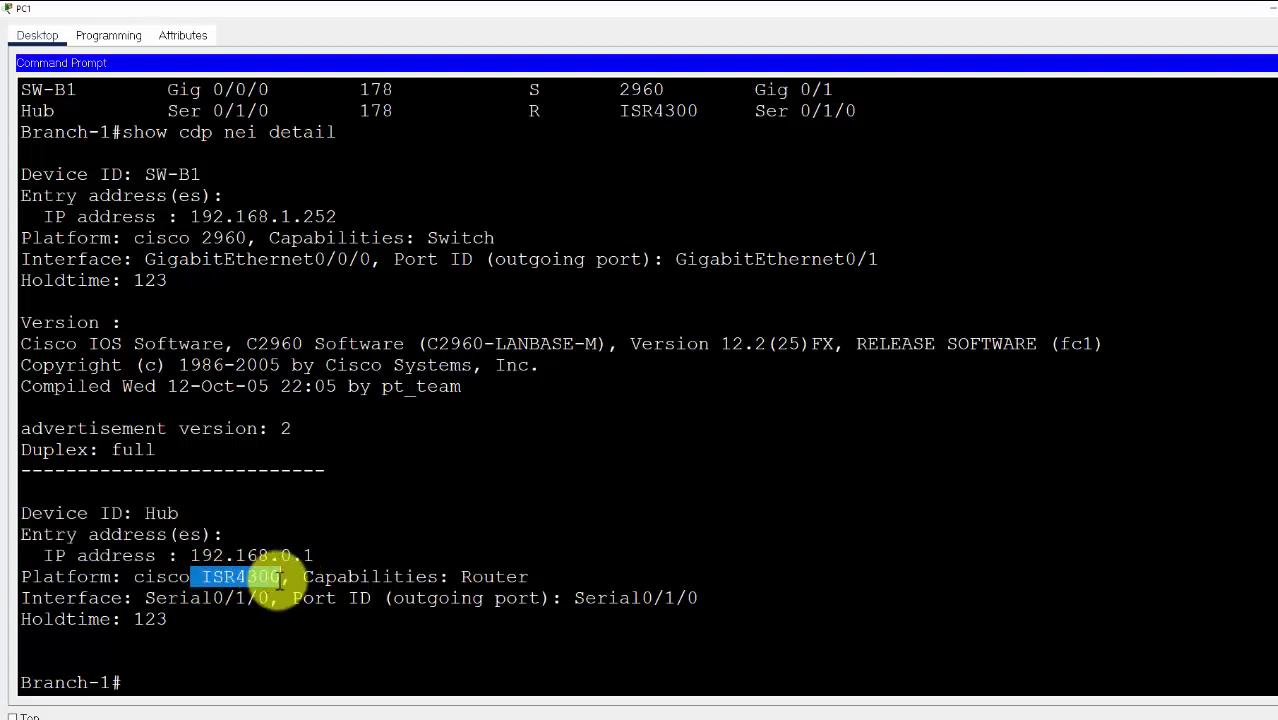
click(577, 600)
drag(574, 598, 698, 600)
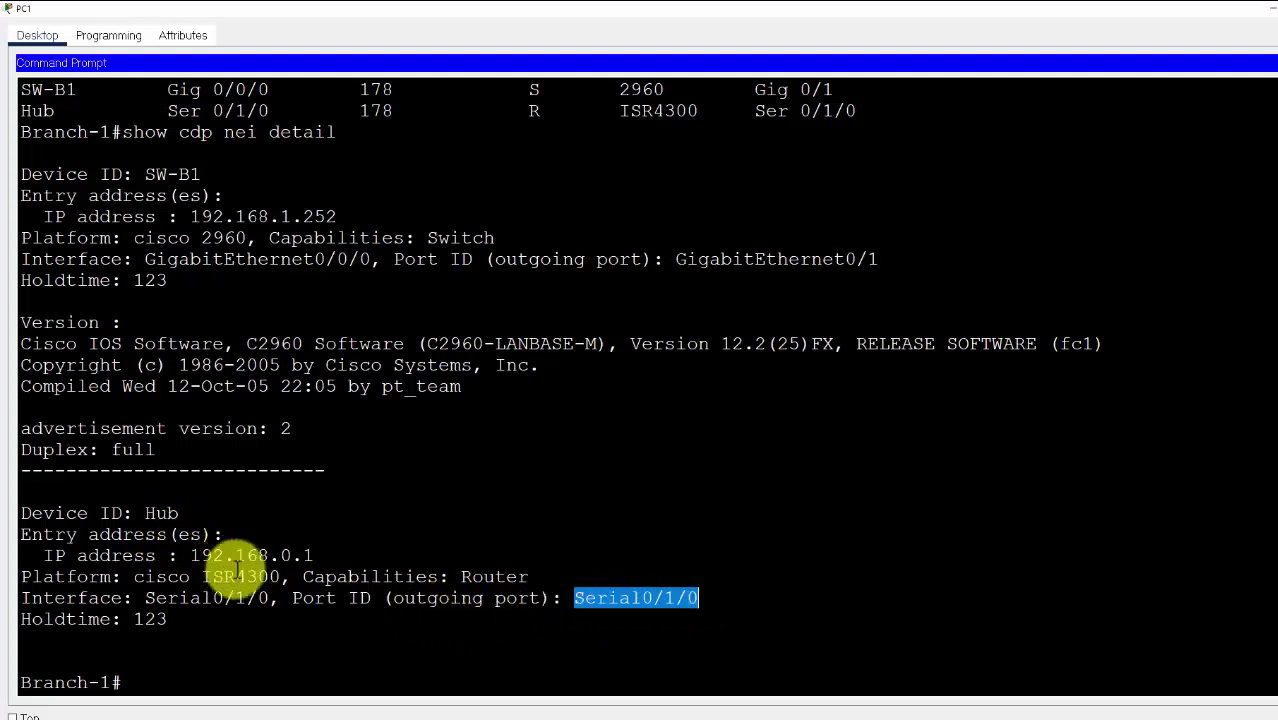
drag(270, 598, 147, 600)
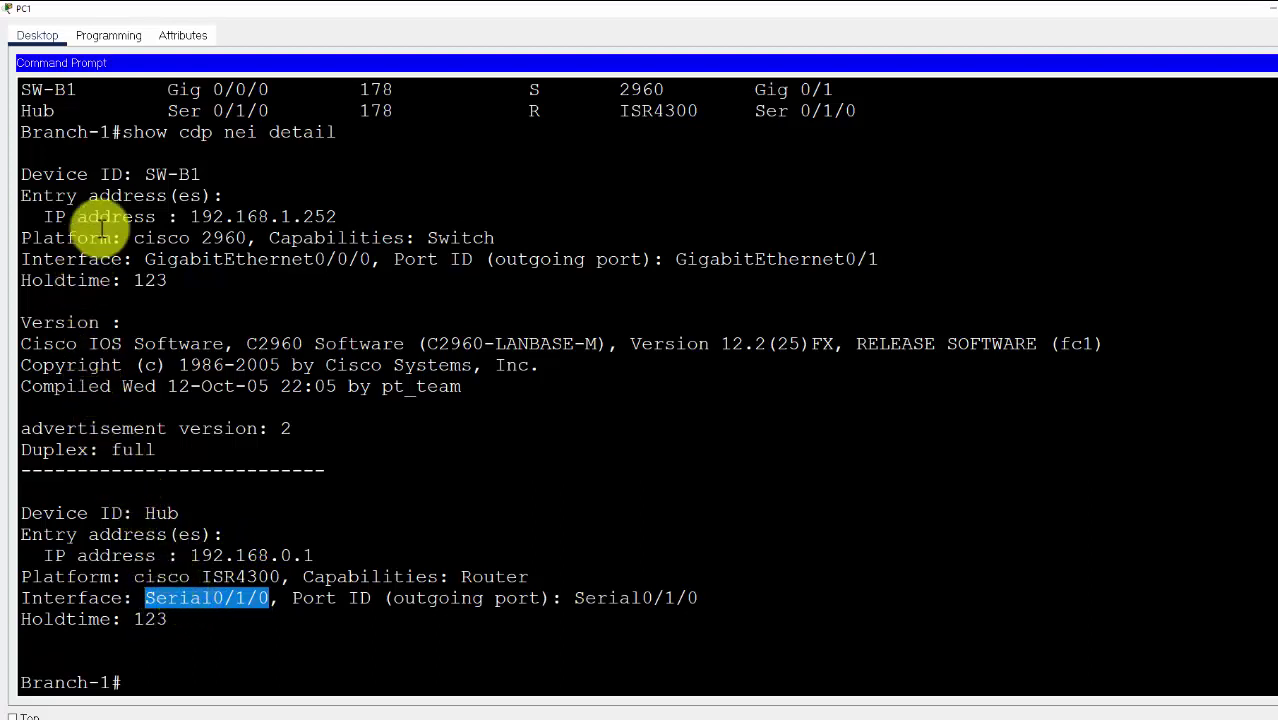
click(85, 130)
double_click(82, 130)
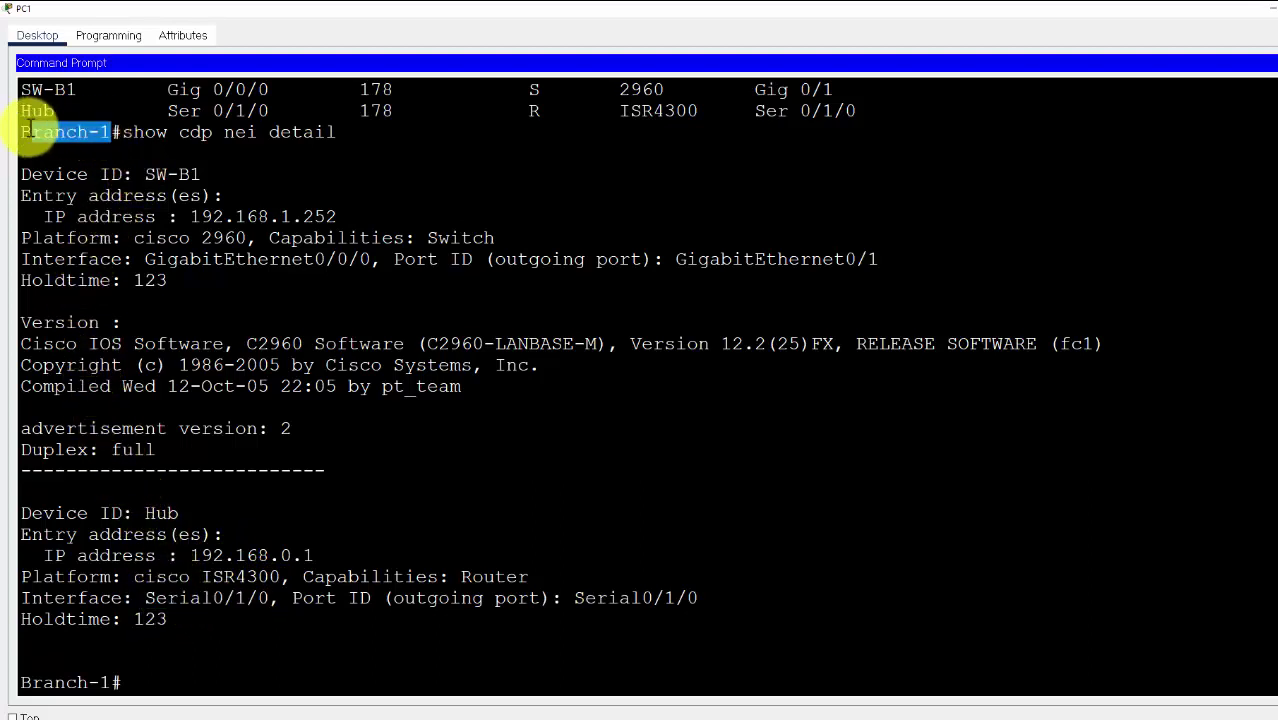
click(594, 600)
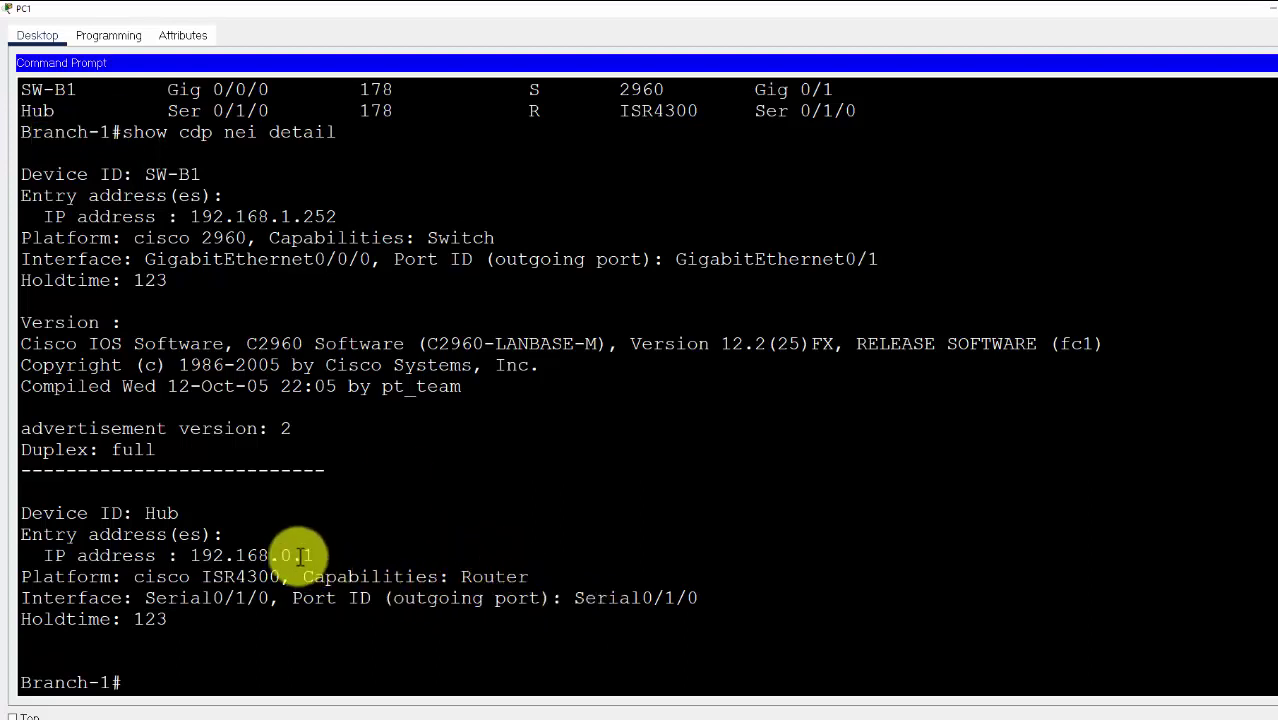
drag(314, 556, 193, 557)
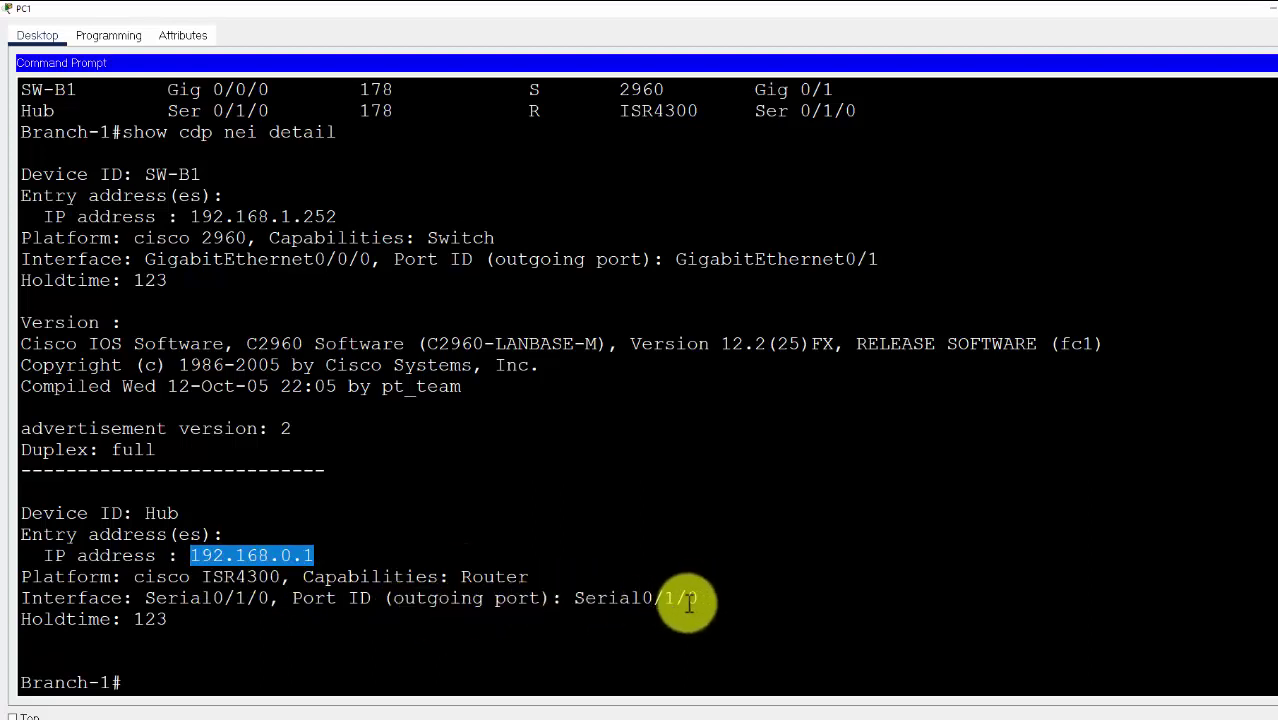
key(Return)
In Visio, add 192.168.0.1 as a second line on Hub's Serial0/1/0 label
click(785, 717)
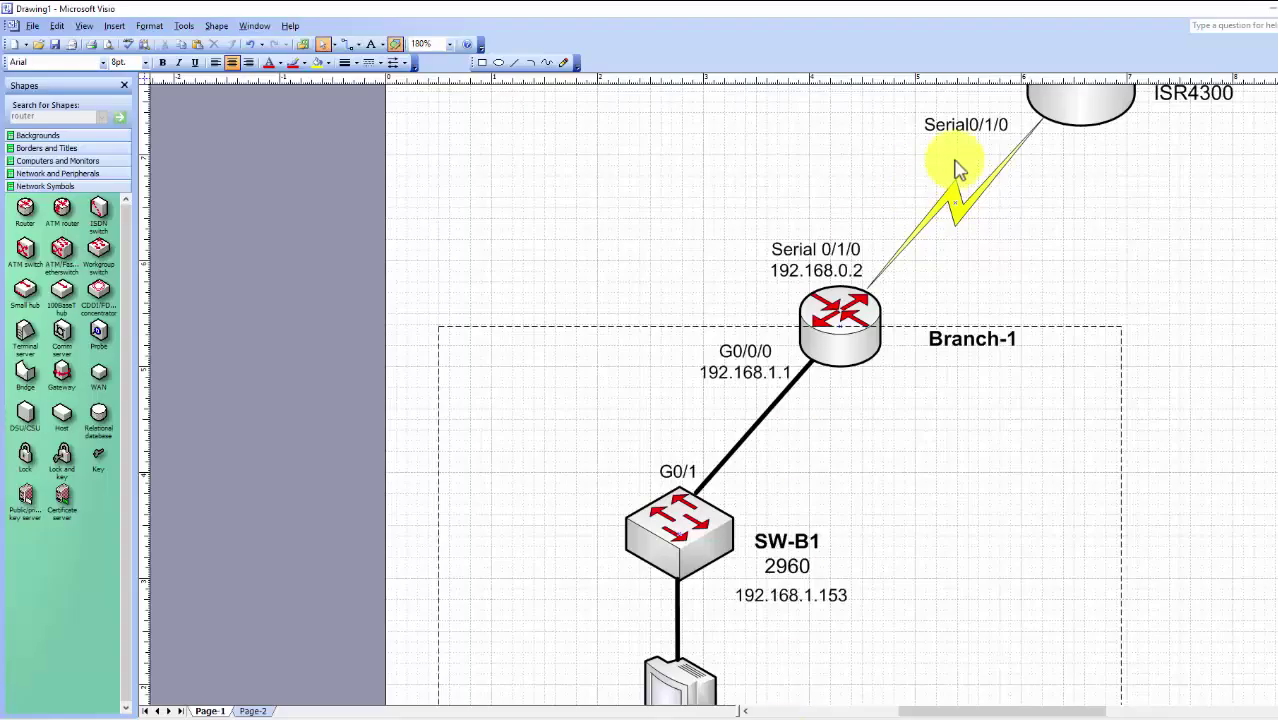
scroll(1012, 157, up, 1)
double_click(985, 166)
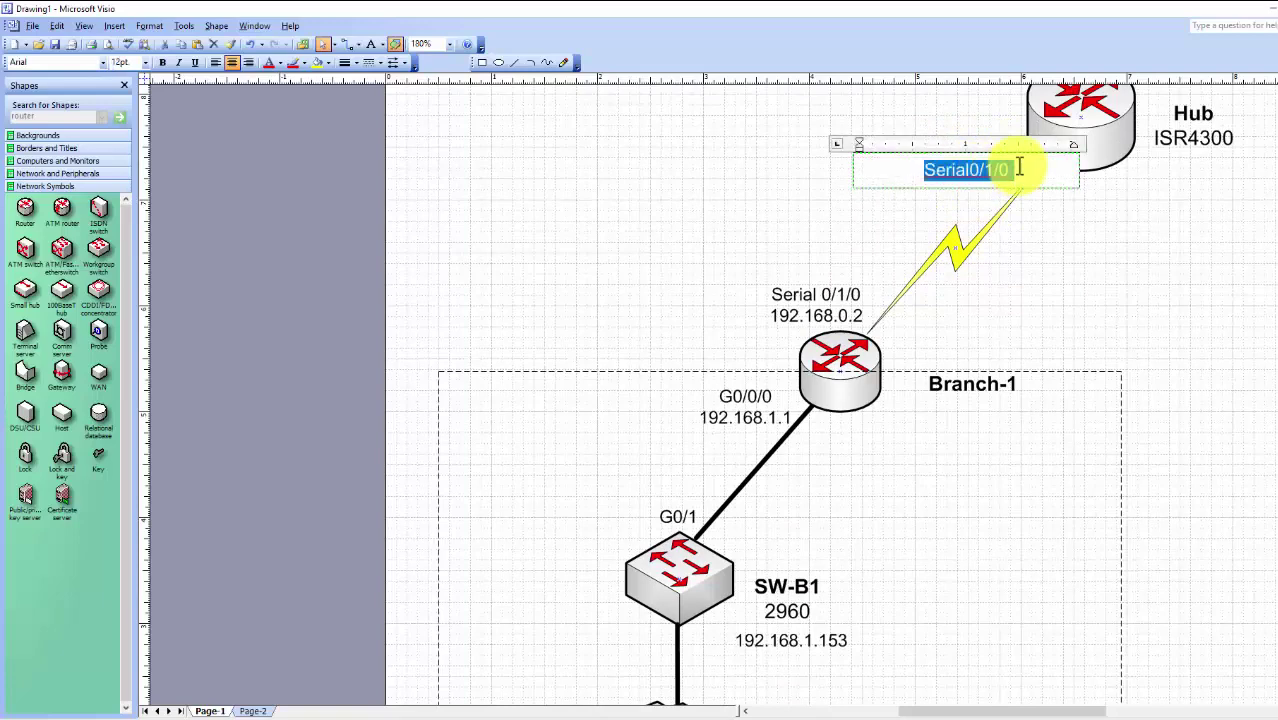
click(1047, 188)
key(Return)
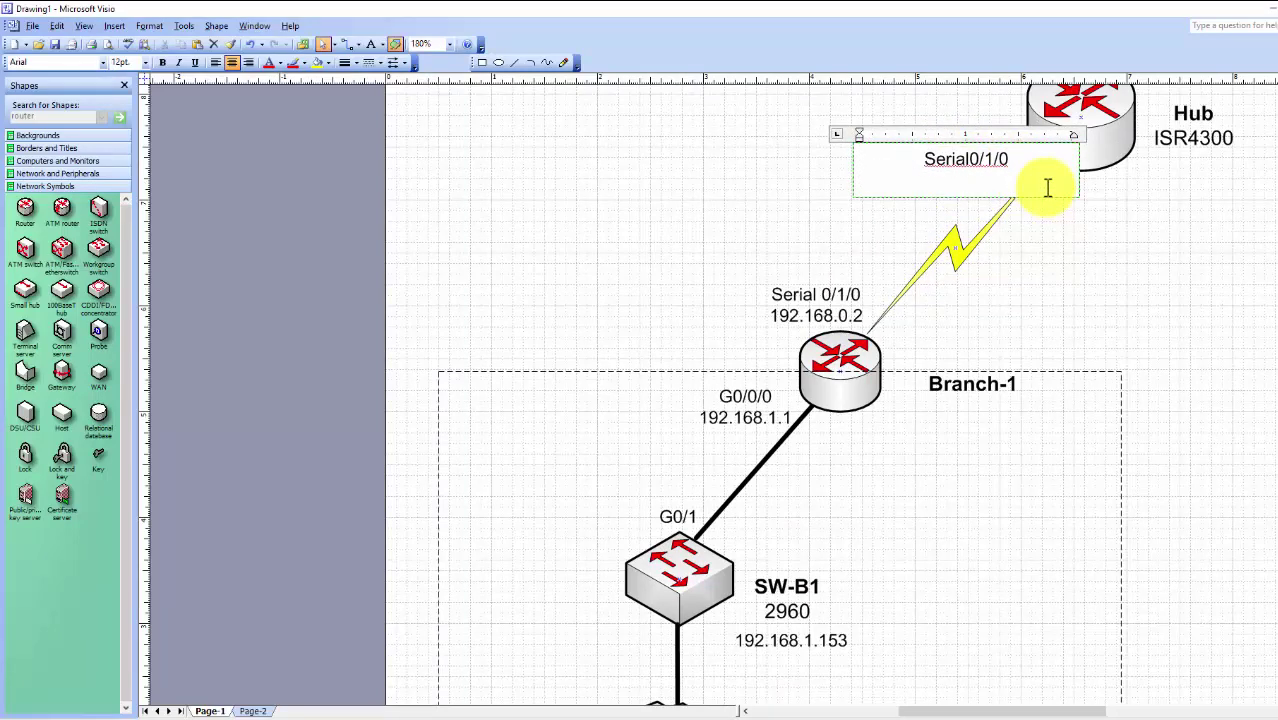
text(192.168.1.153)
key(Escape)
click(1073, 200)
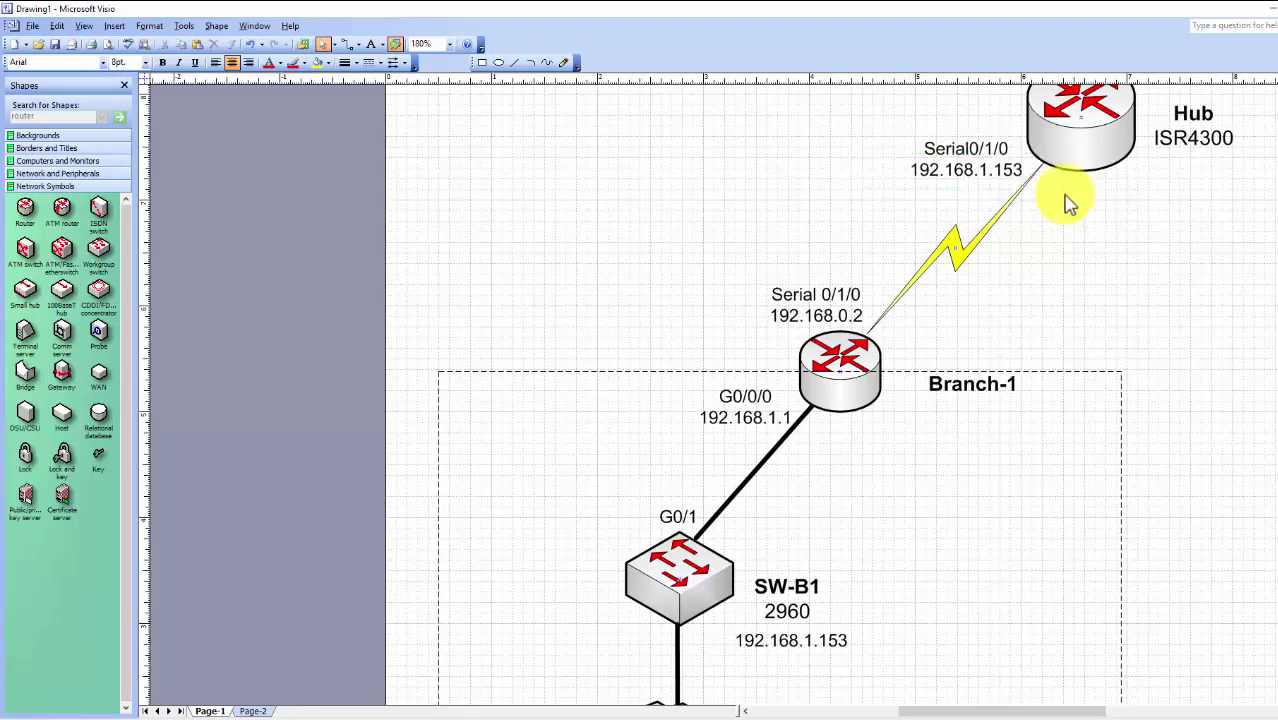
double_click(1018, 173)
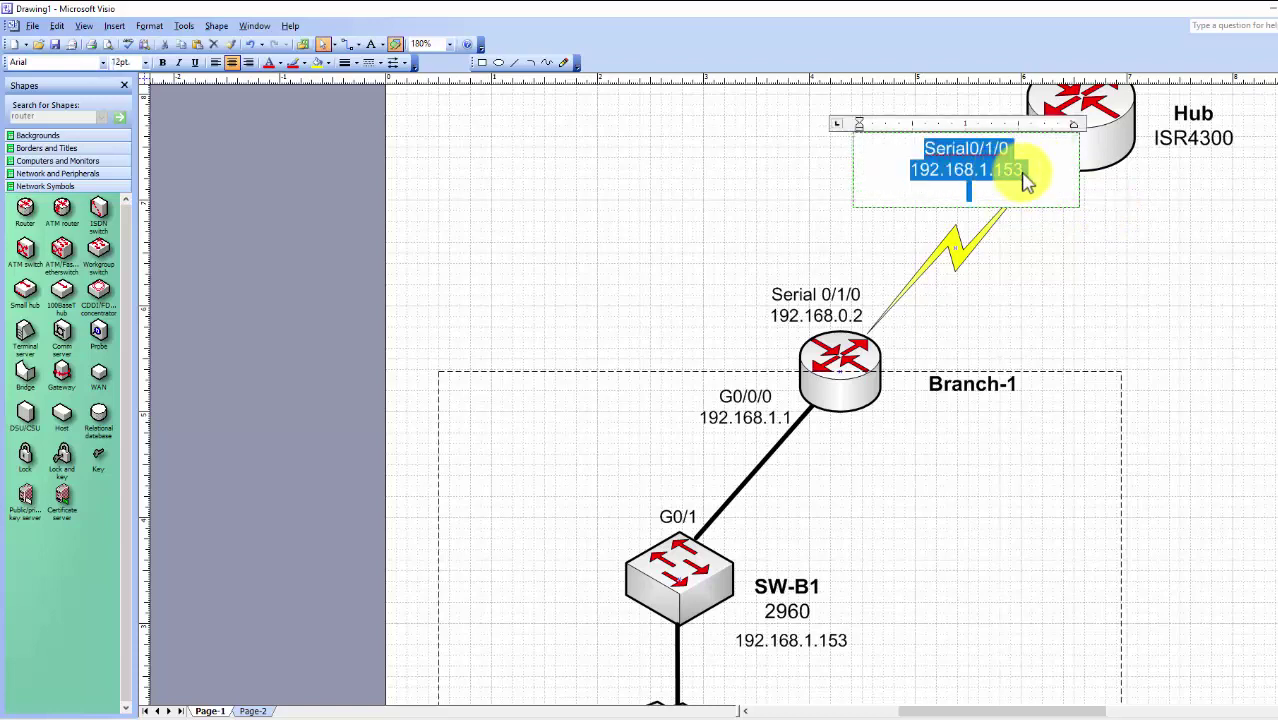
click(1036, 180)
key(BackSpace)
key(BackSpace)
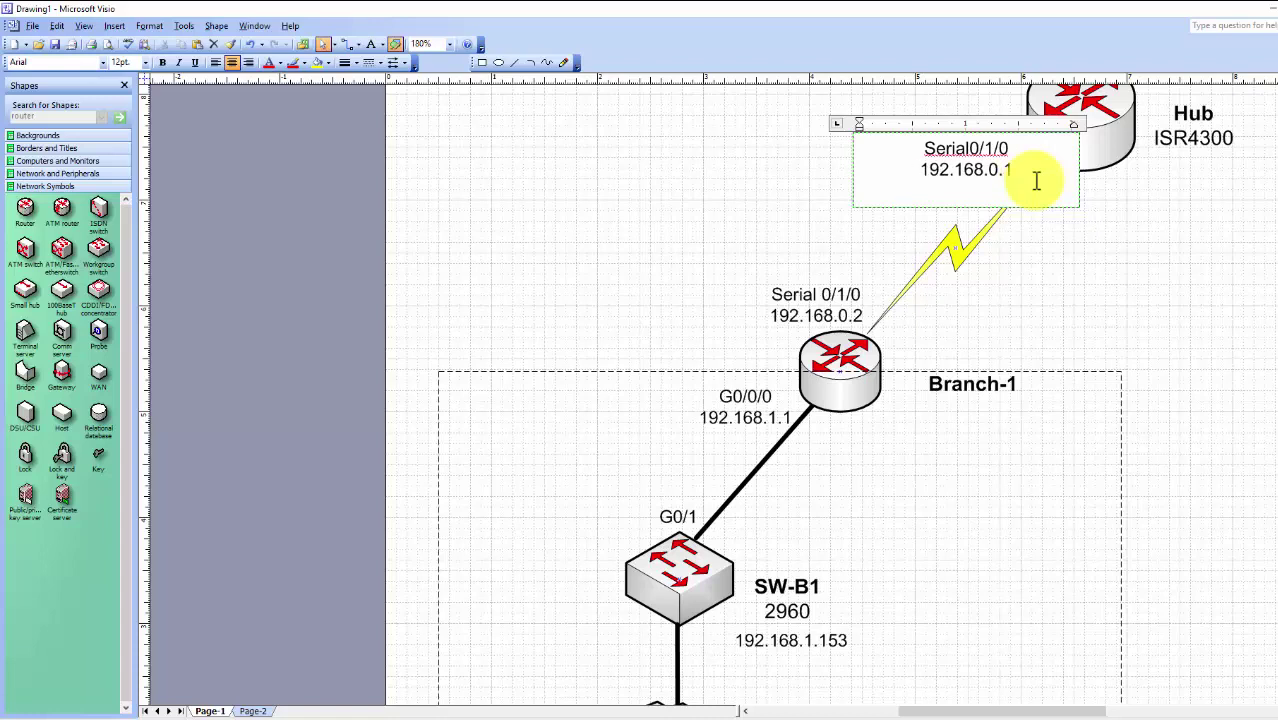
click(1090, 250)
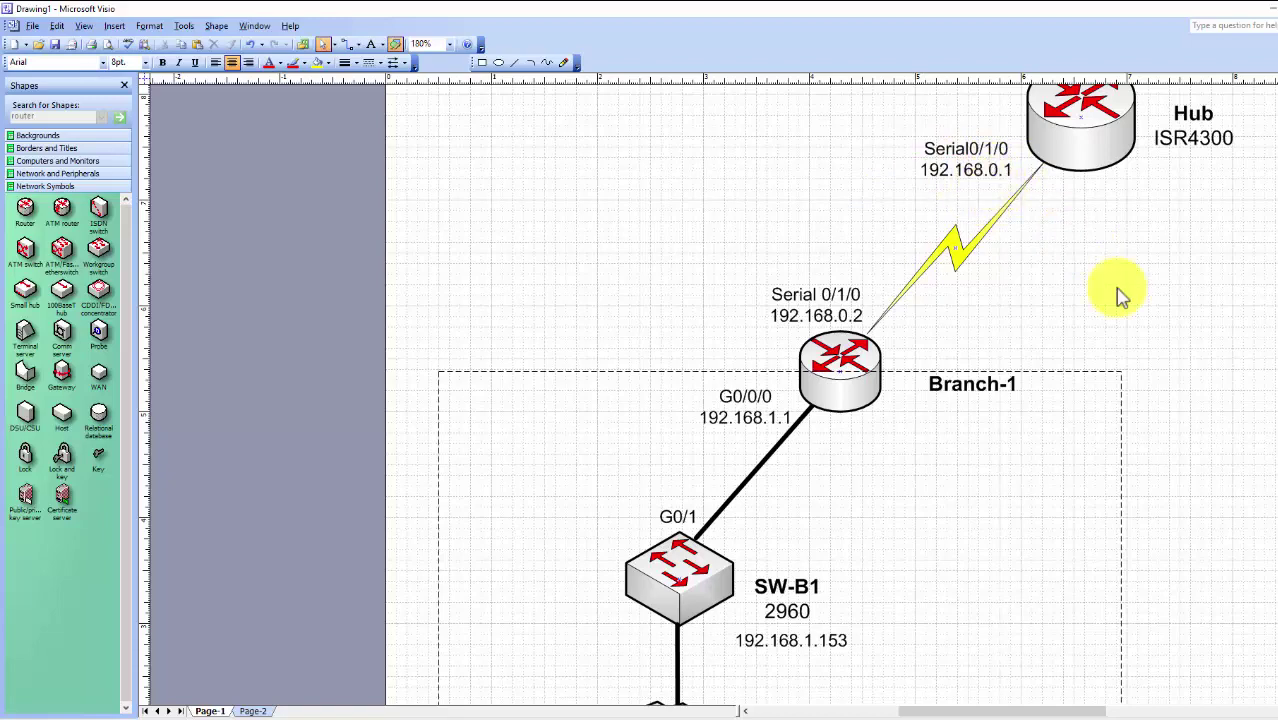
Zoom out on the diagram and return to the Packet Tracer network
scroll(1090, 348, down, 3)
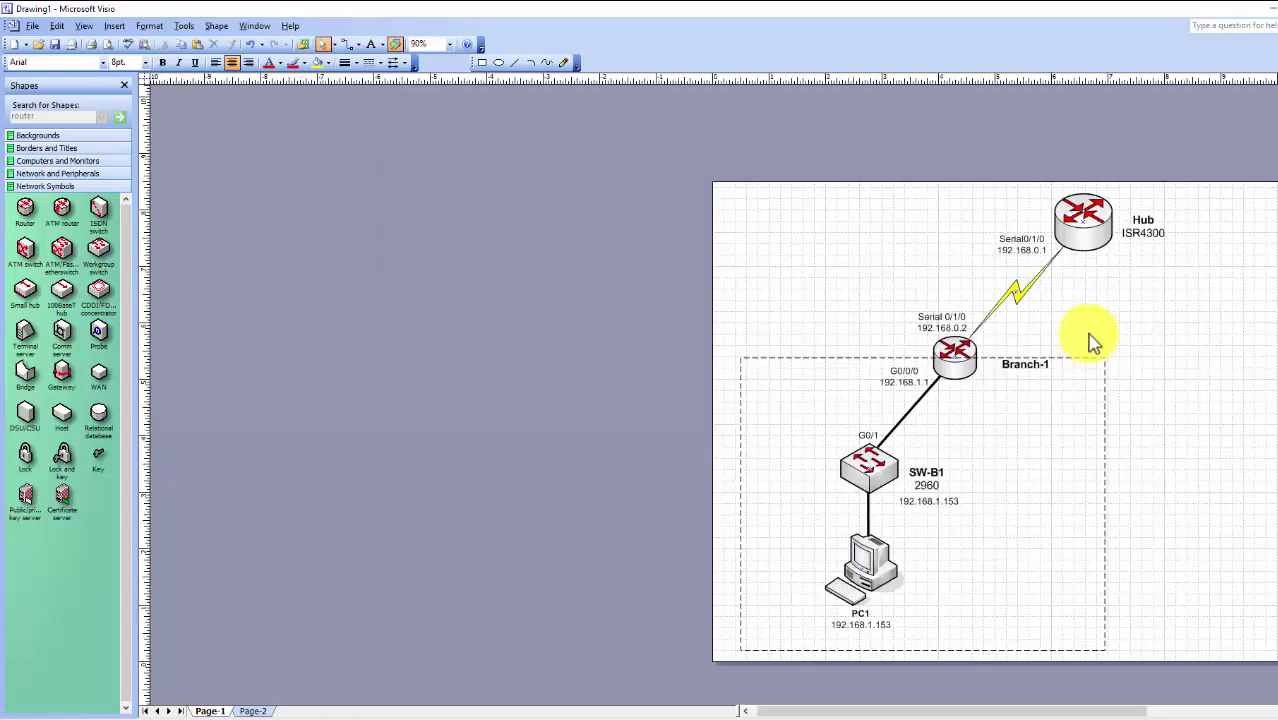
drag(895, 711, 938, 712)
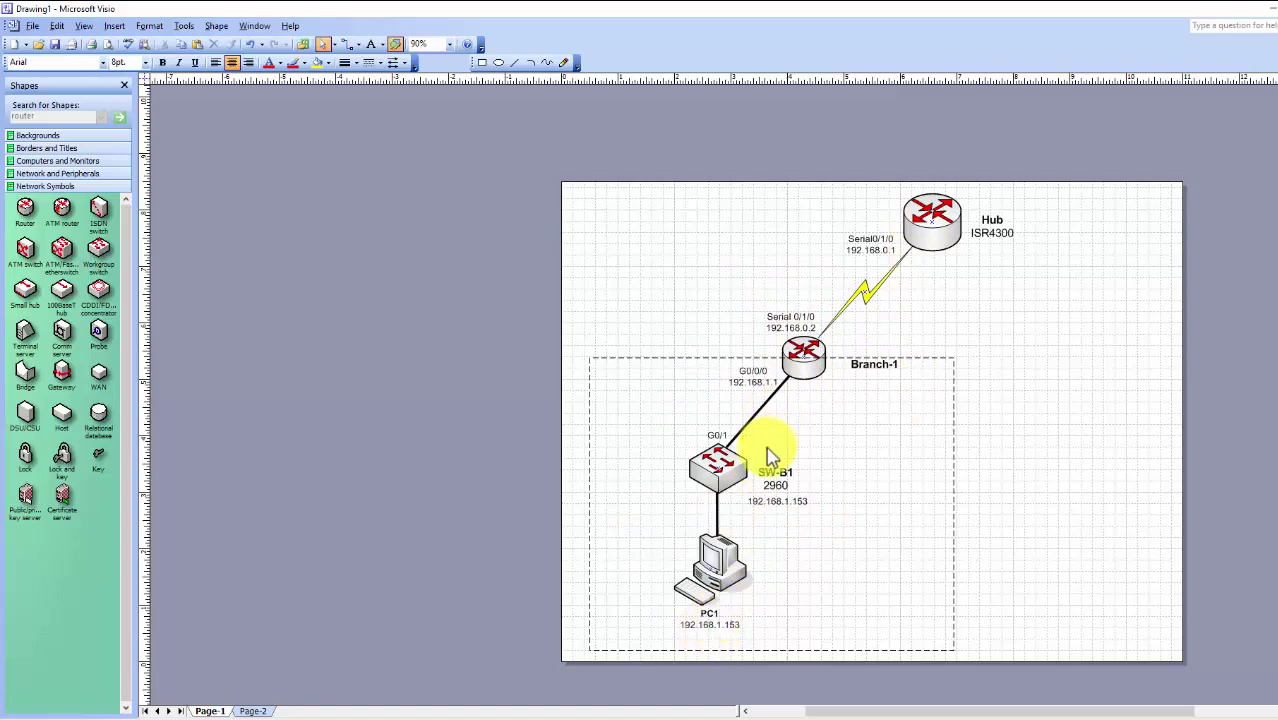
mouse_move(675, 712)
click(599, 683)
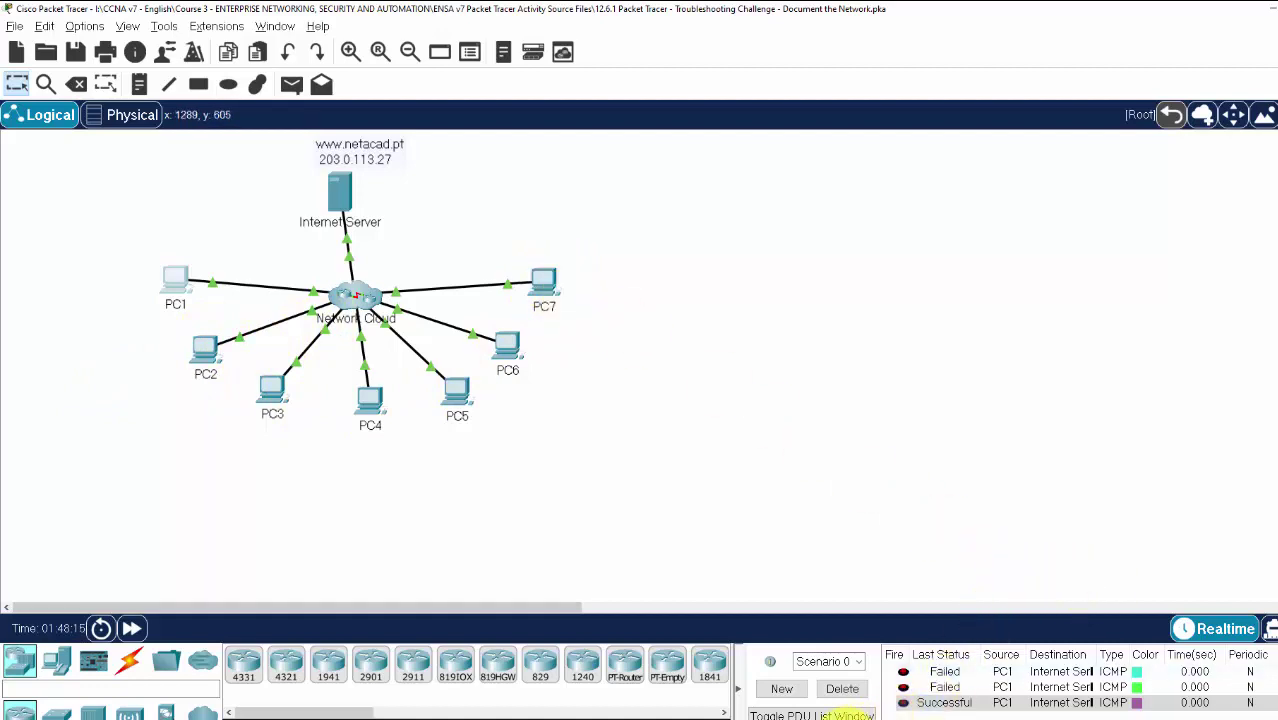
Switch from Packet Tracer to the Excel device addressing workbook
click(827, 690)
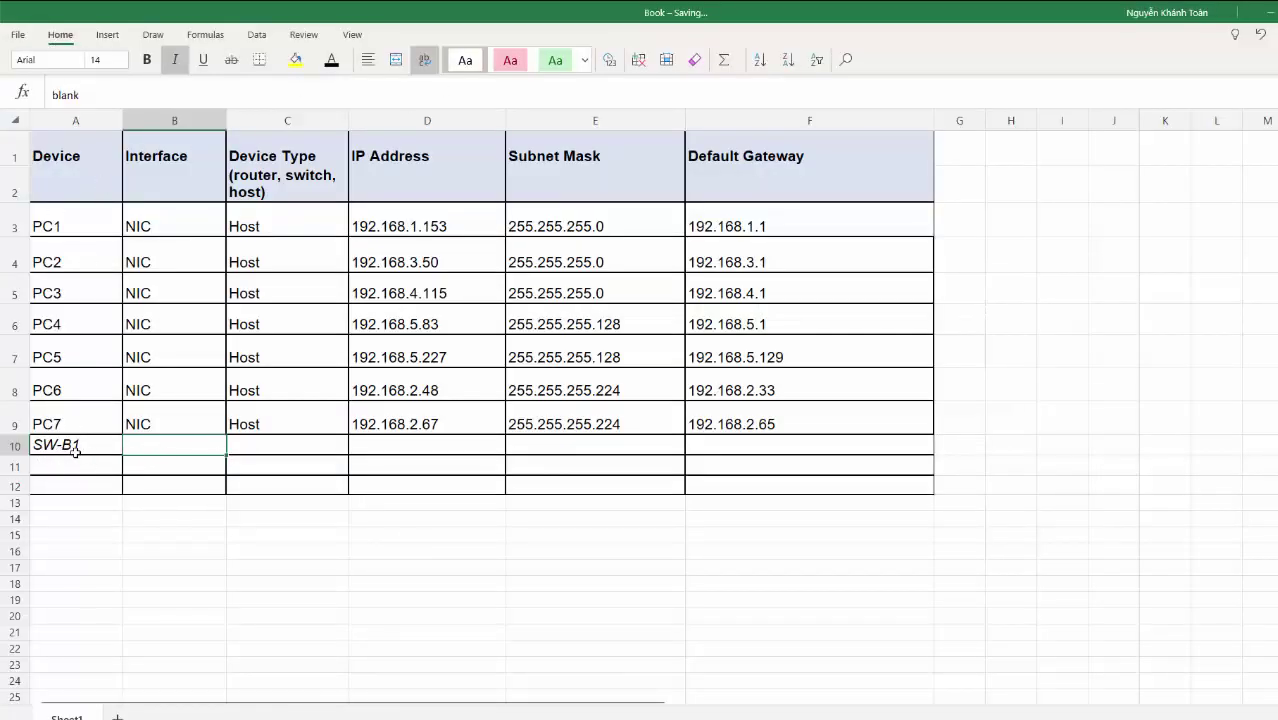
Check SW-B1 in cell A10 and begin its interface entry 'g' in B10
click(77, 451)
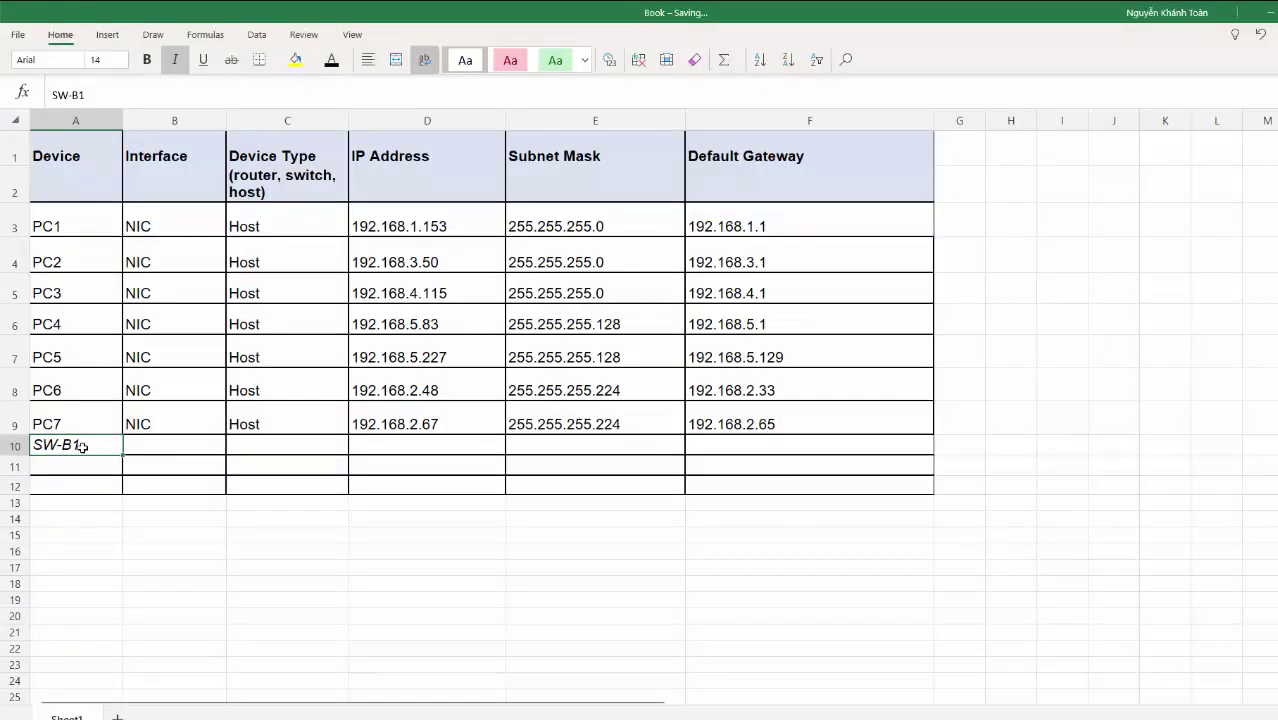
click(166, 444)
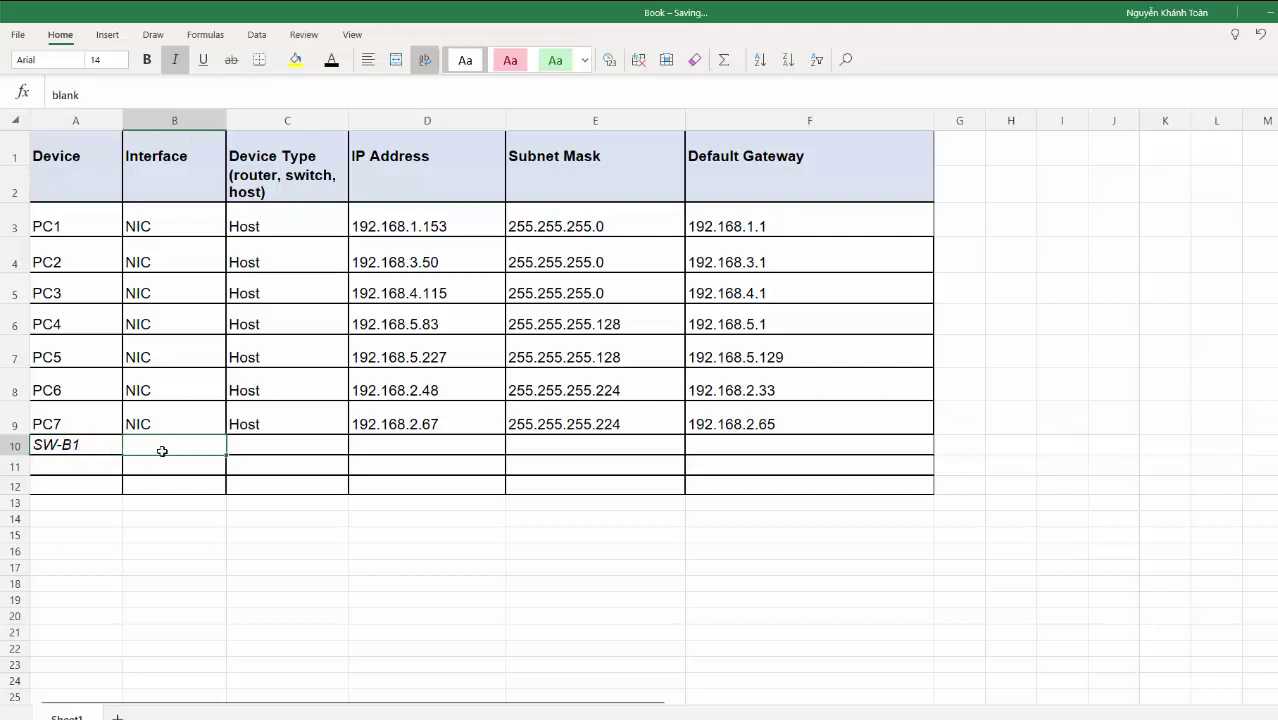
text(g)
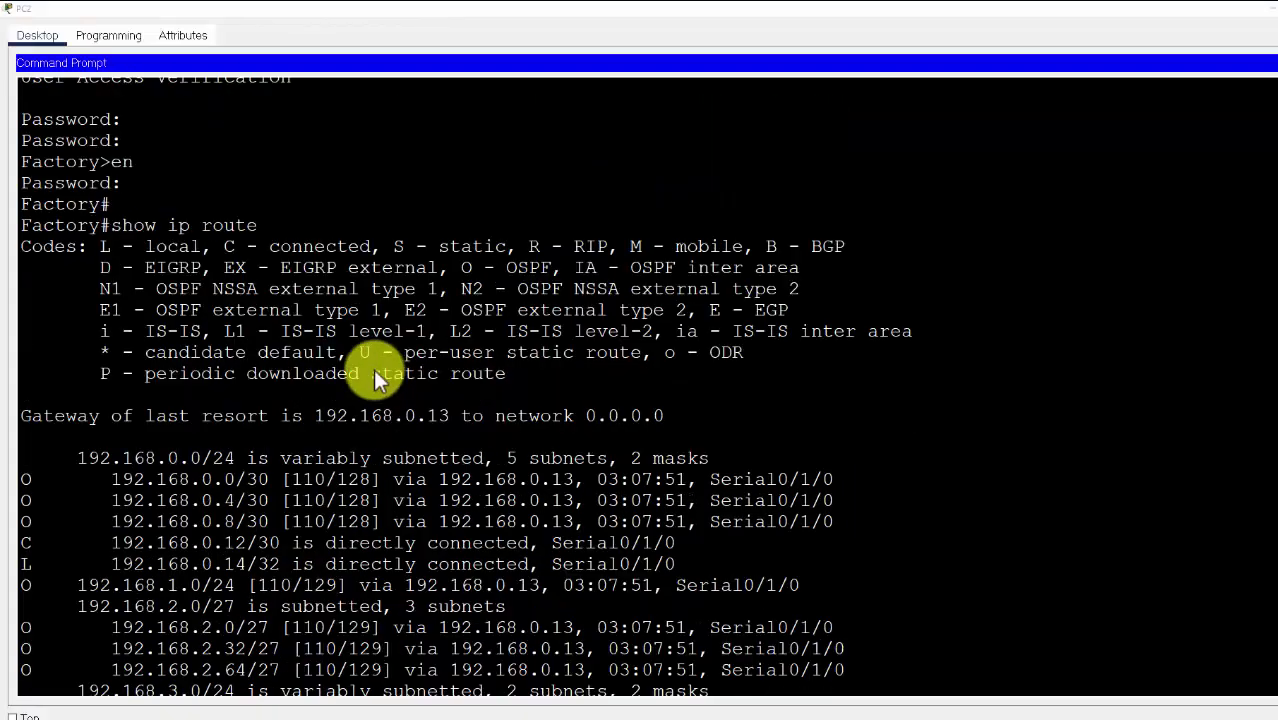
scroll(360, 350, up, 3)
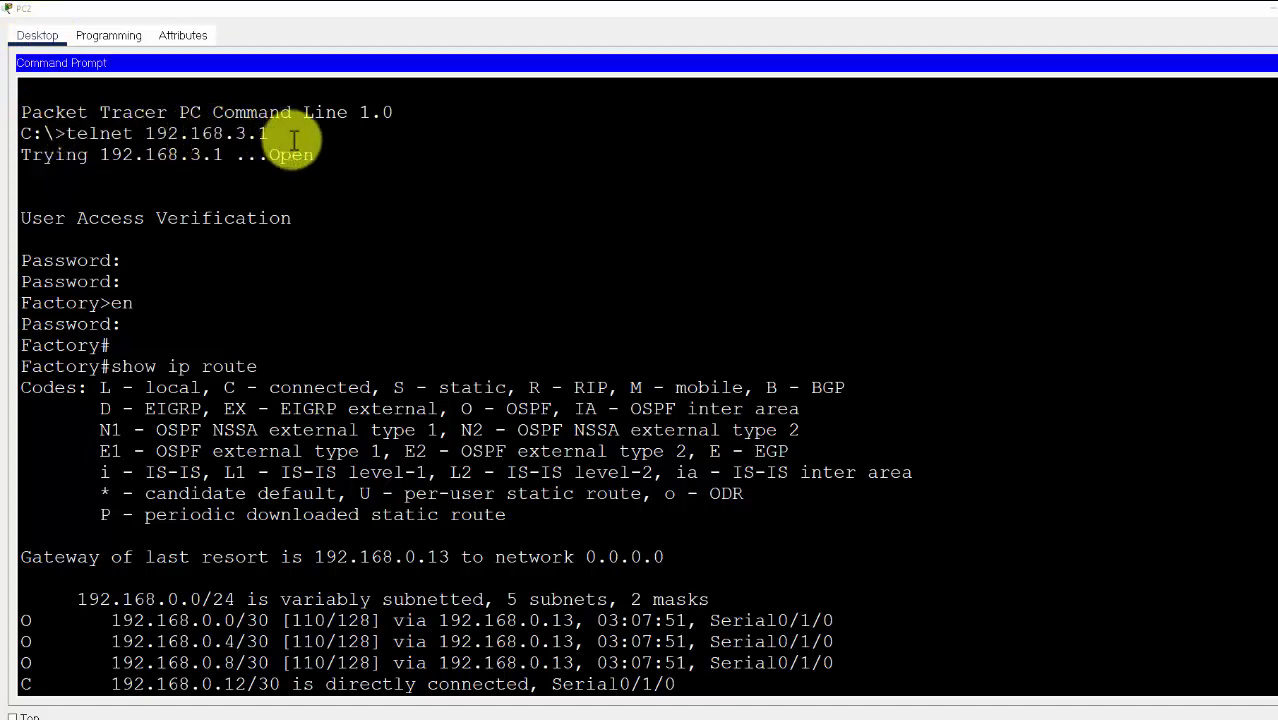
scroll(214, 245, down, 3)
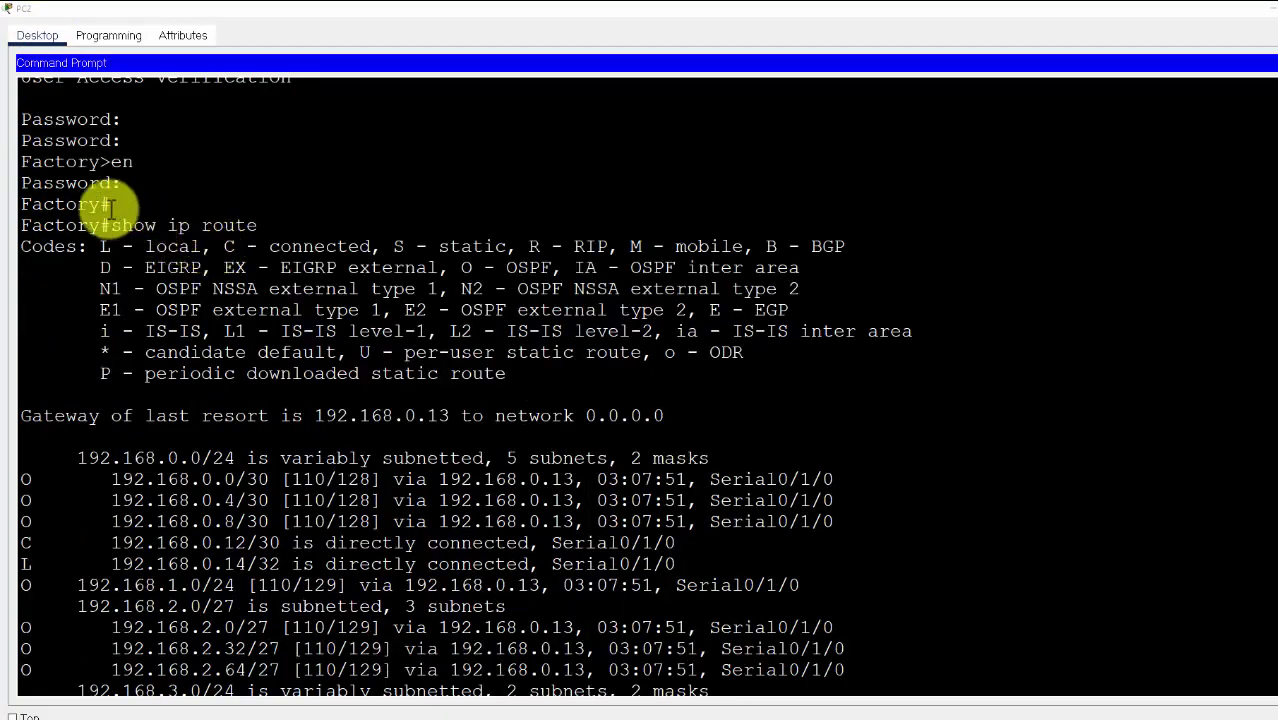
double_click(60, 206)
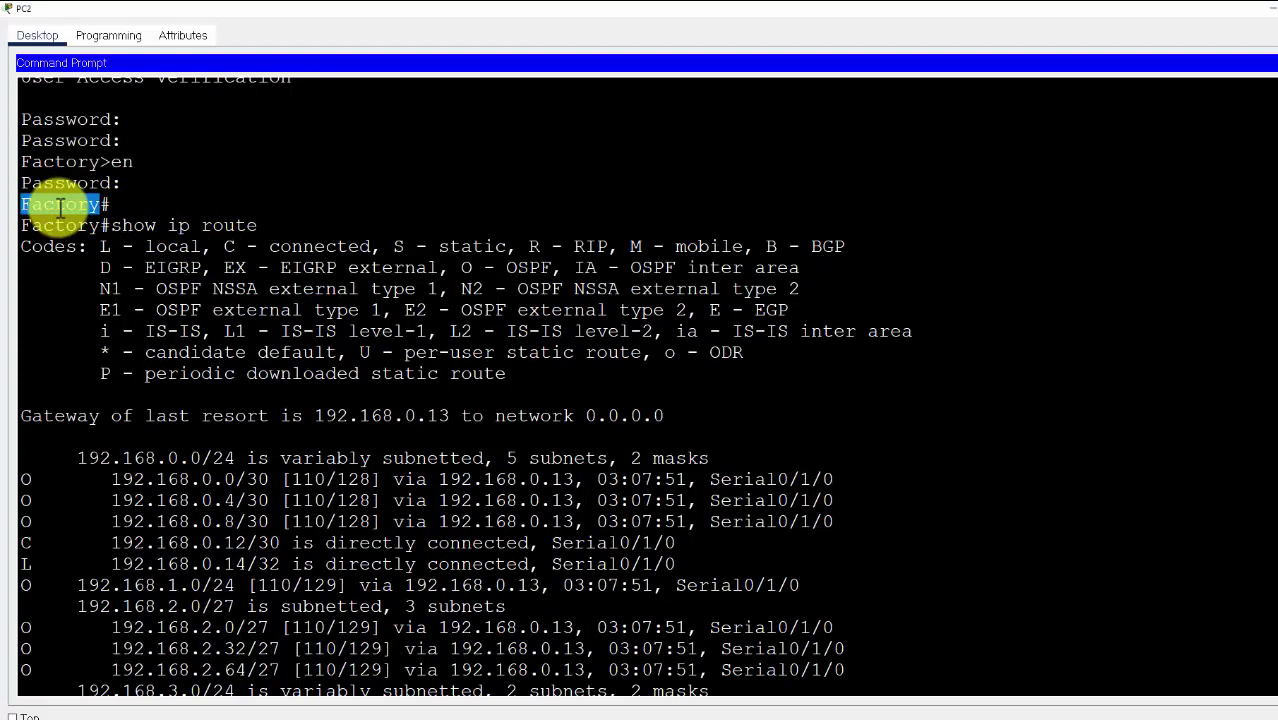
drag(113, 228, 259, 227)
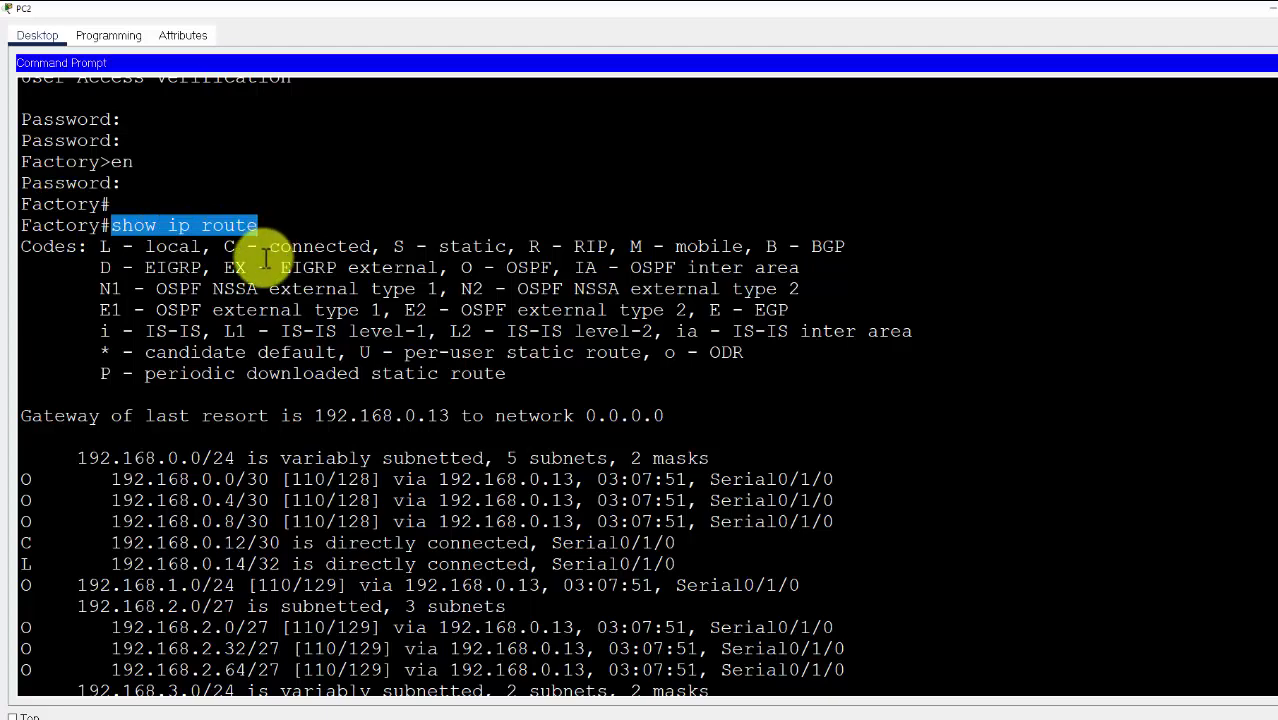
scroll(265, 258, down, 5)
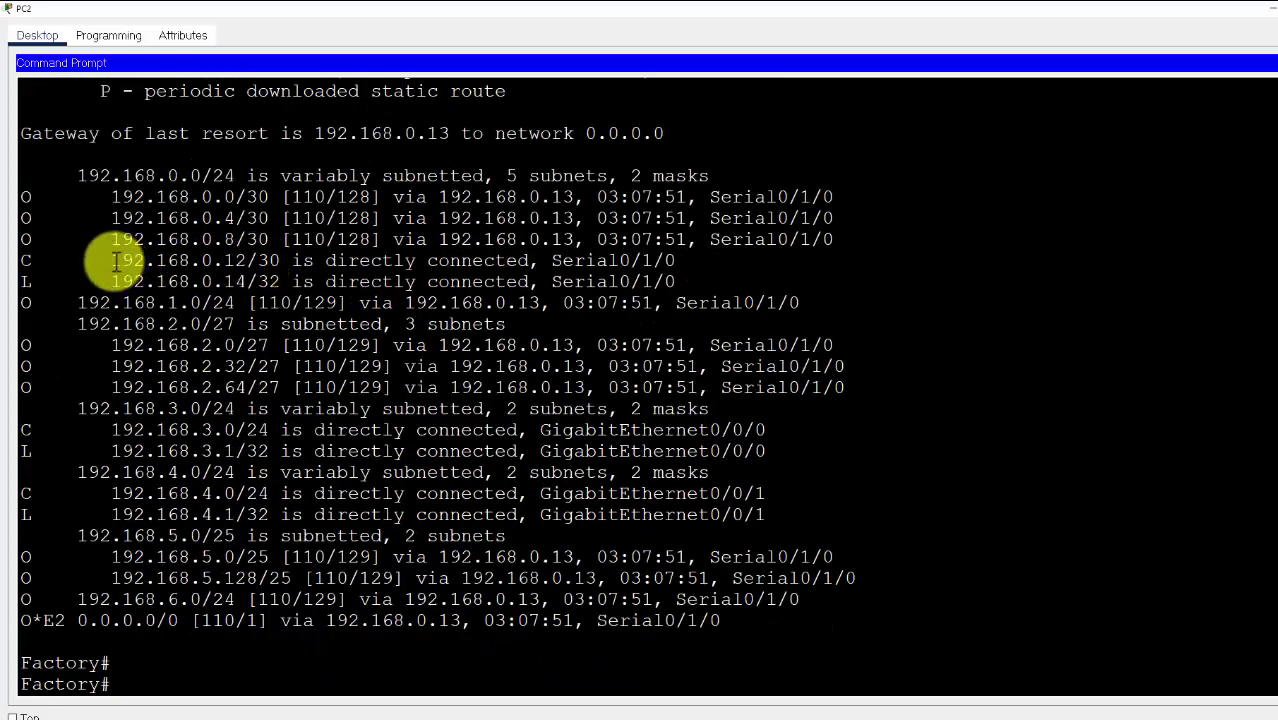
drag(113, 262, 676, 268)
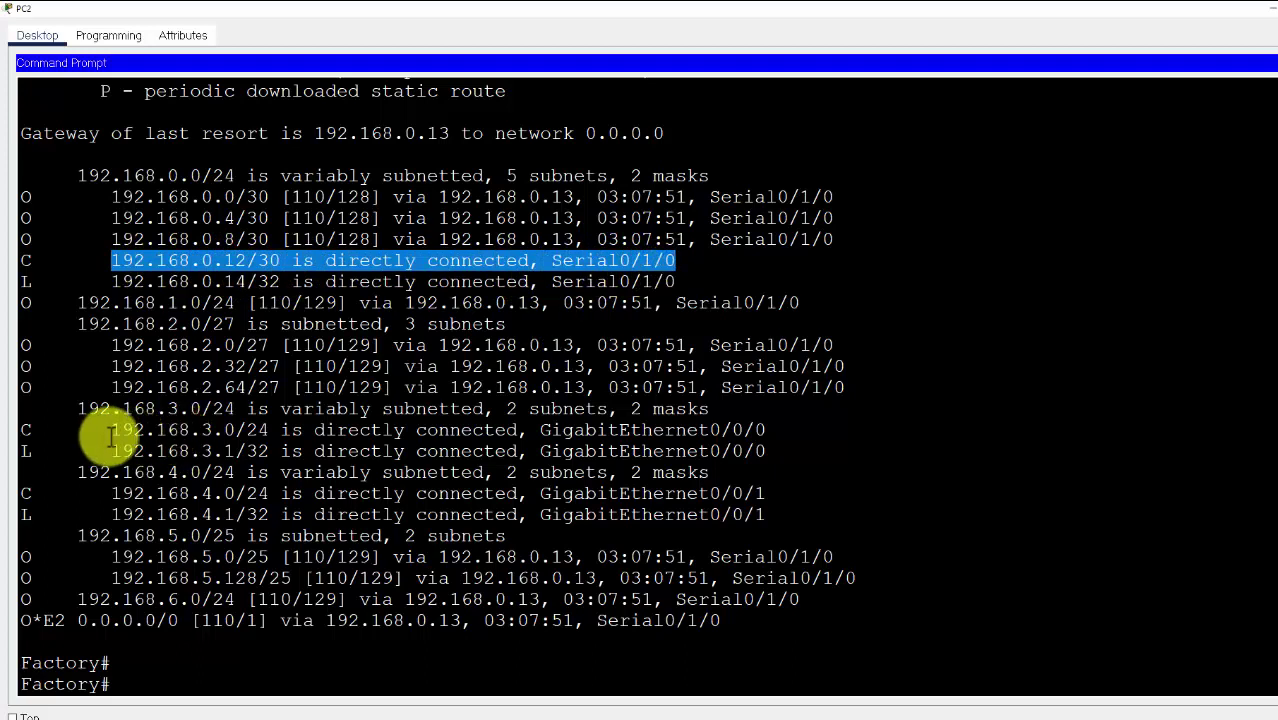
drag(110, 437, 773, 437)
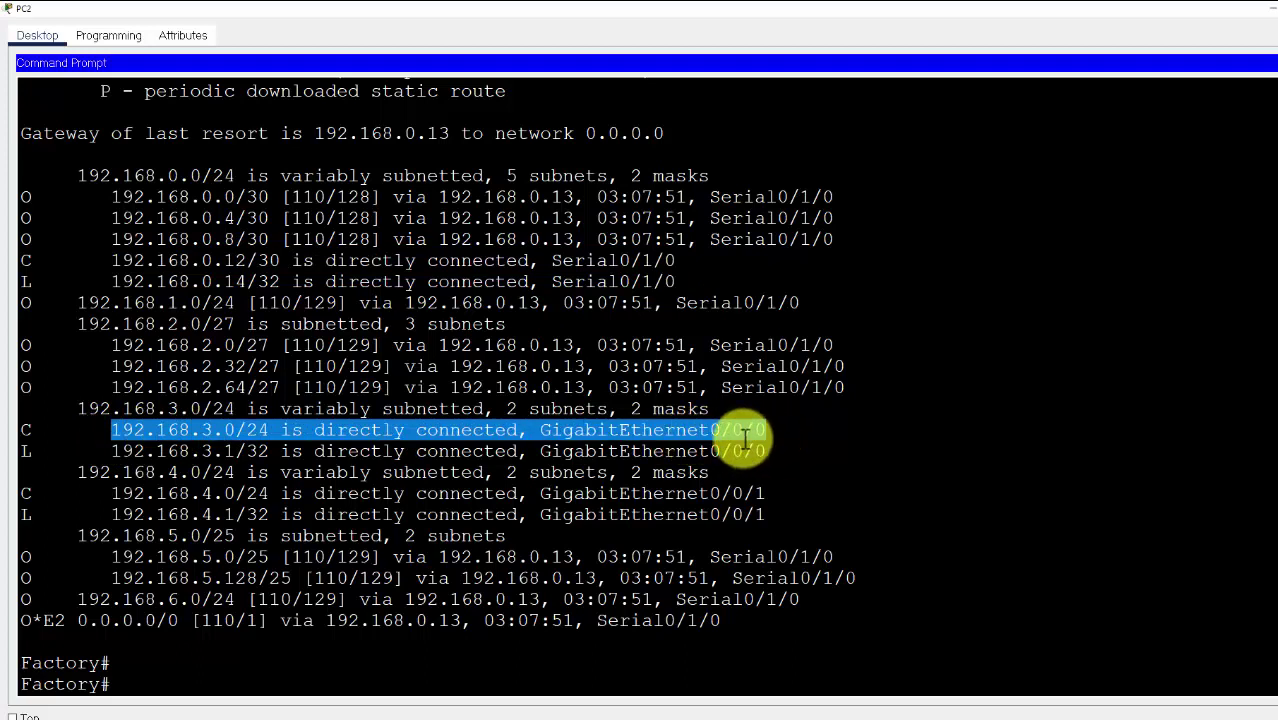
drag(112, 494, 770, 491)
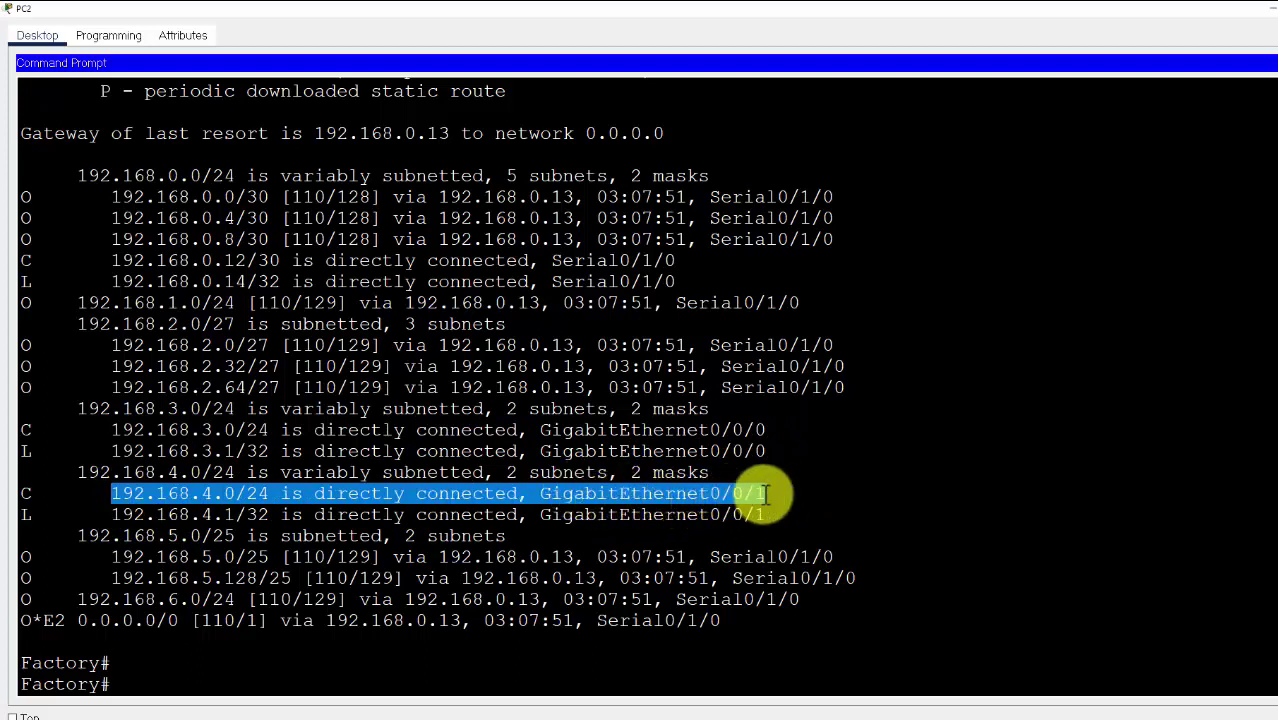
click(262, 617)
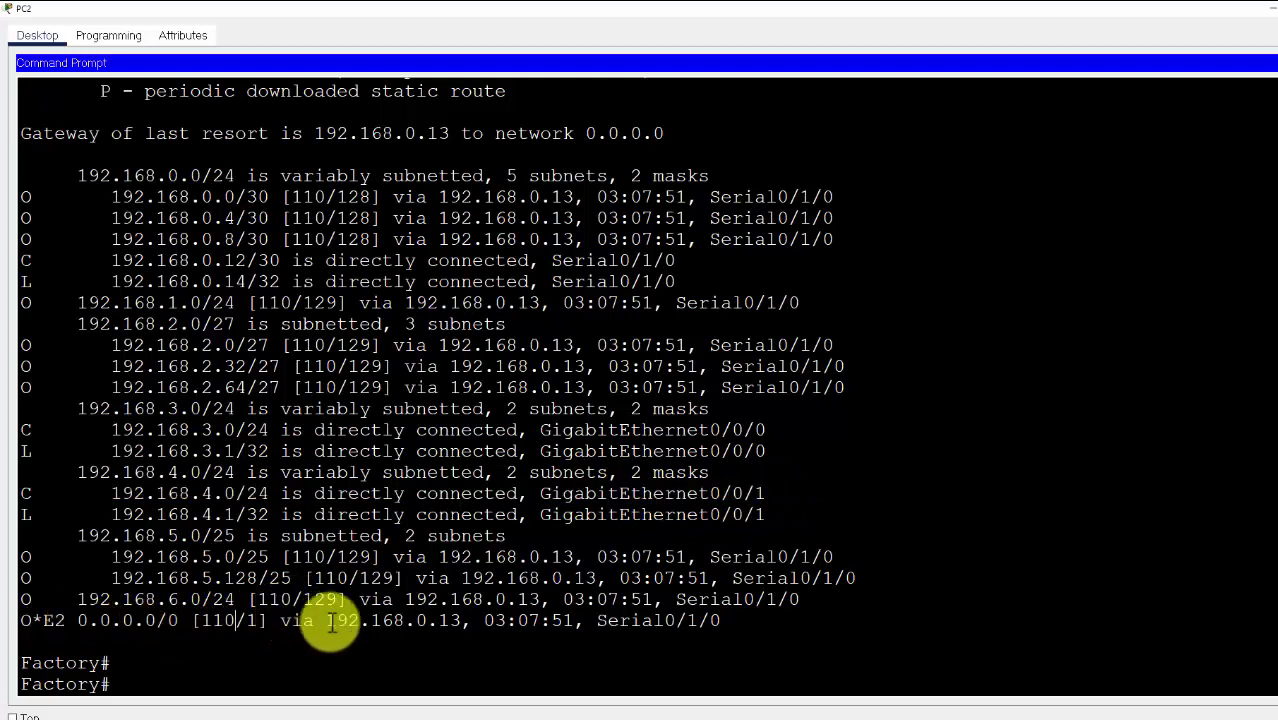
drag(330, 622, 460, 622)
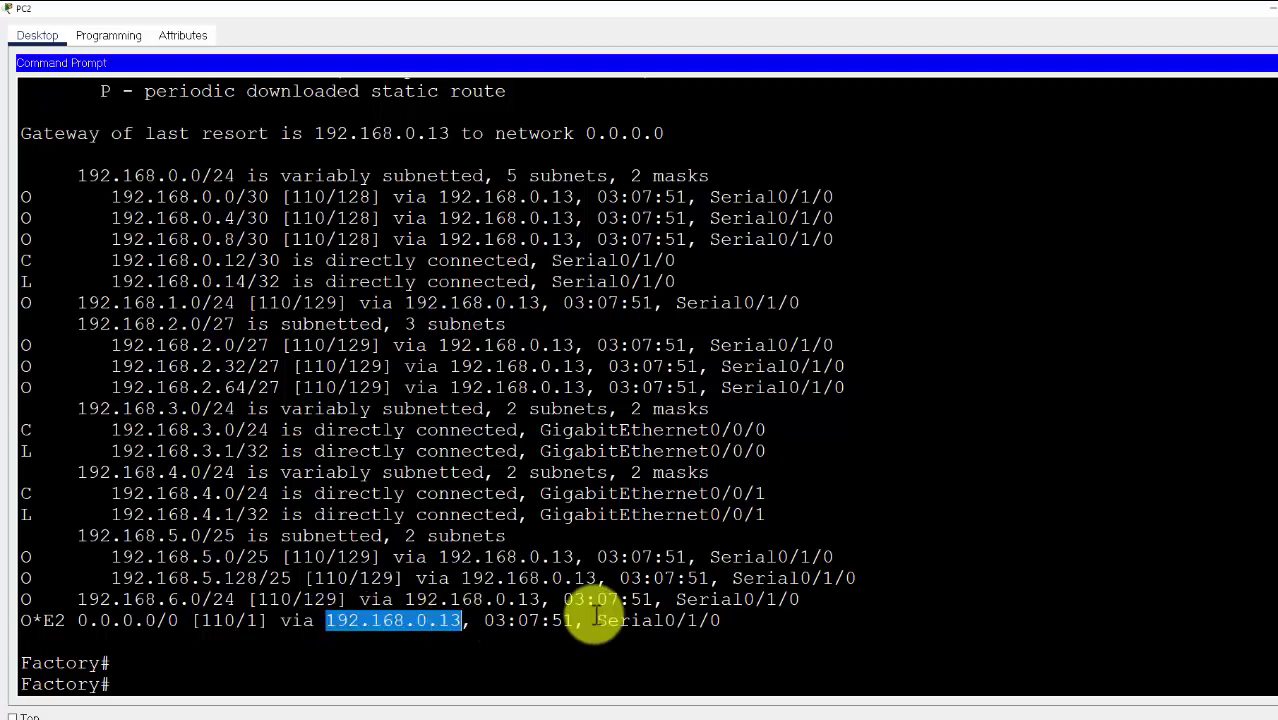
drag(597, 622, 720, 622)
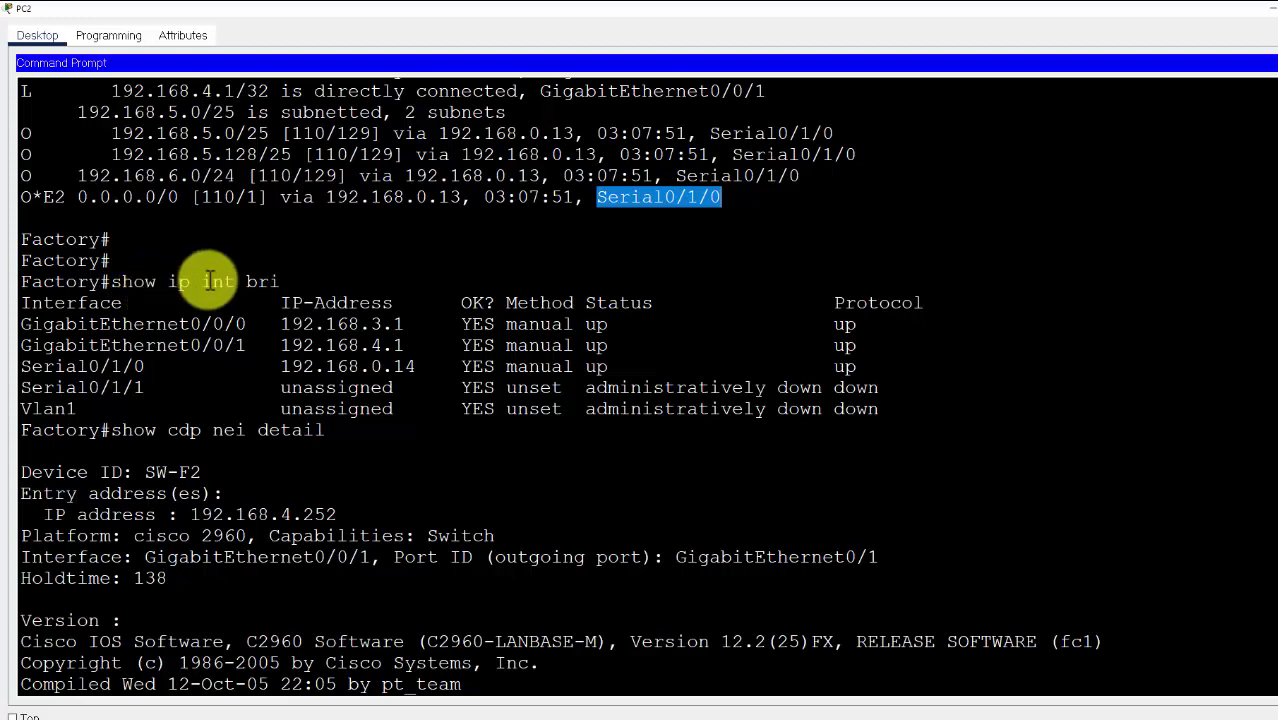
Mark the three up interfaces and the show cdp nei detail command in PC2's output
drag(22, 320, 893, 362)
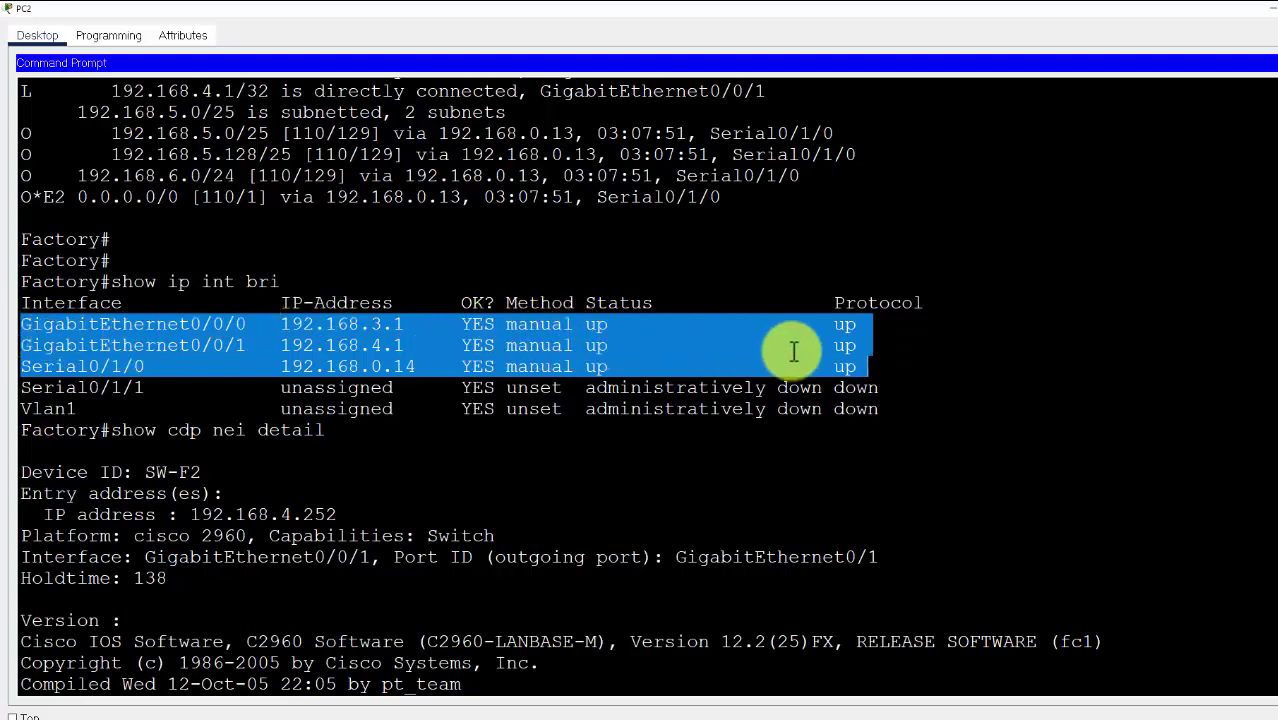
scroll(303, 401, down, 1)
scroll(303, 401, down, 1)
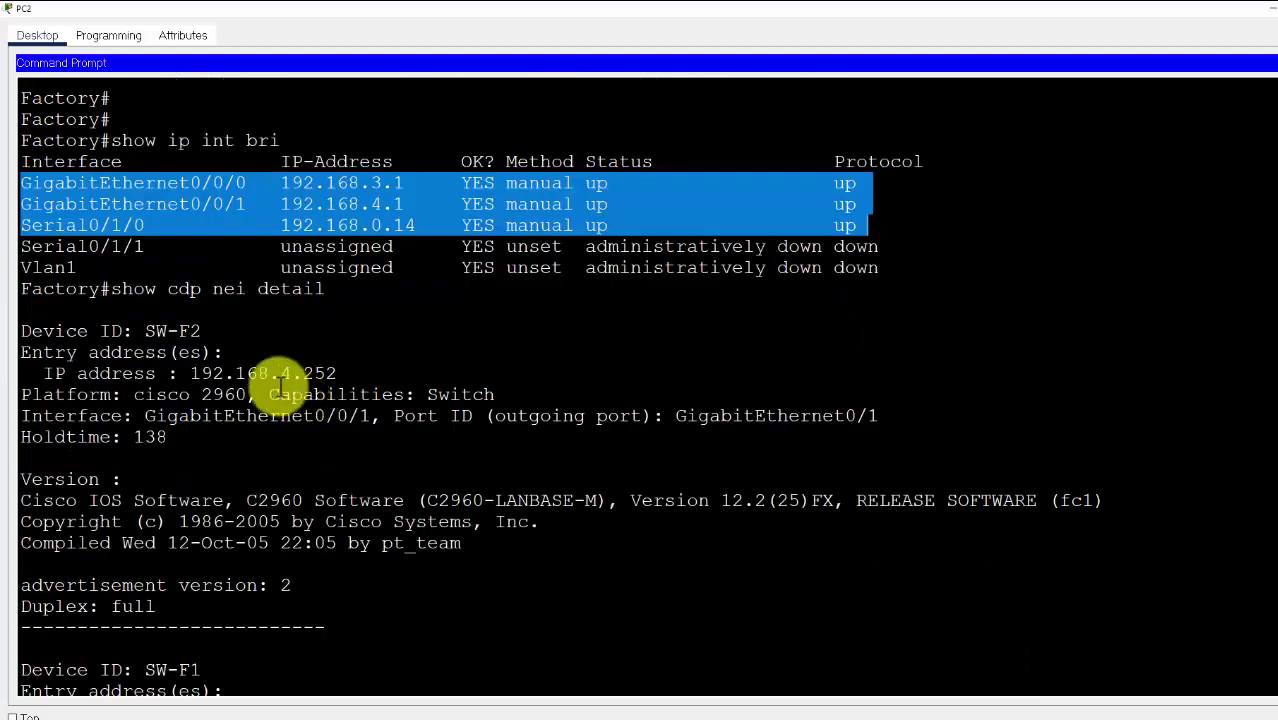
drag(111, 292, 326, 293)
Scroll through the CDP neighbours, highlighting SW-F1 and then the Hub device ID
scroll(230, 305, down, 1)
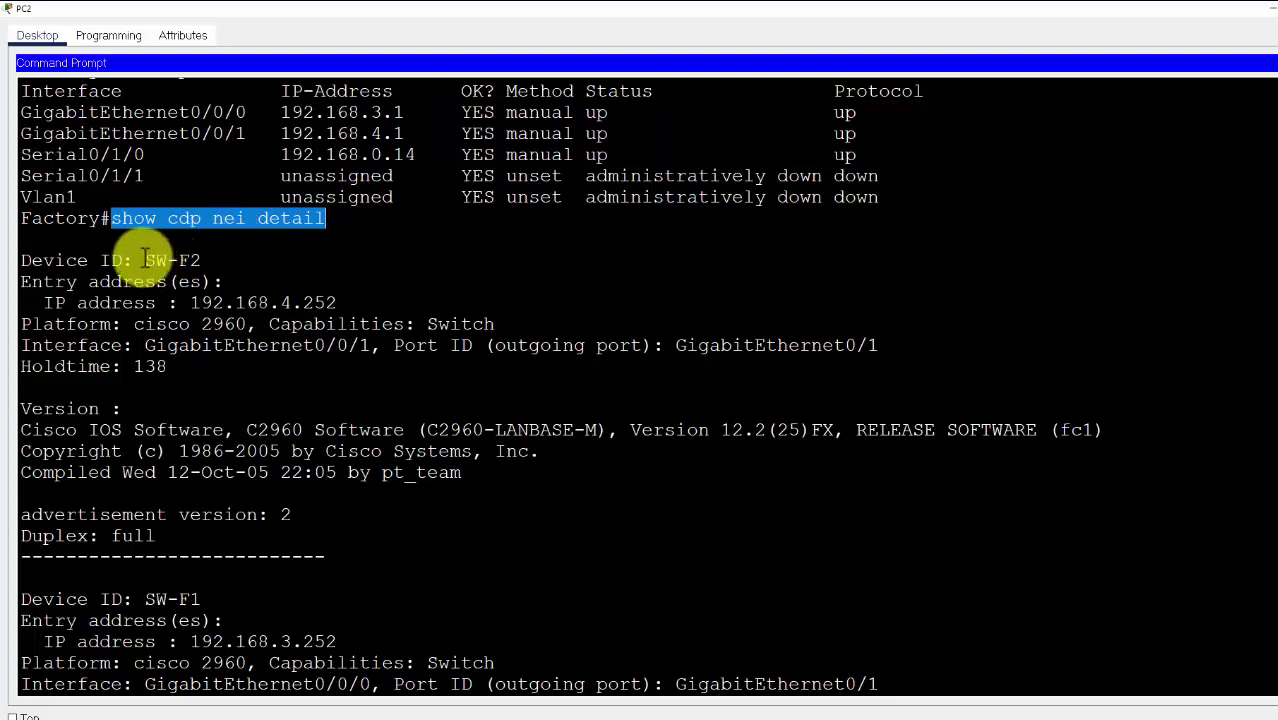
drag(145, 260, 203, 262)
scroll(215, 303, down, 2)
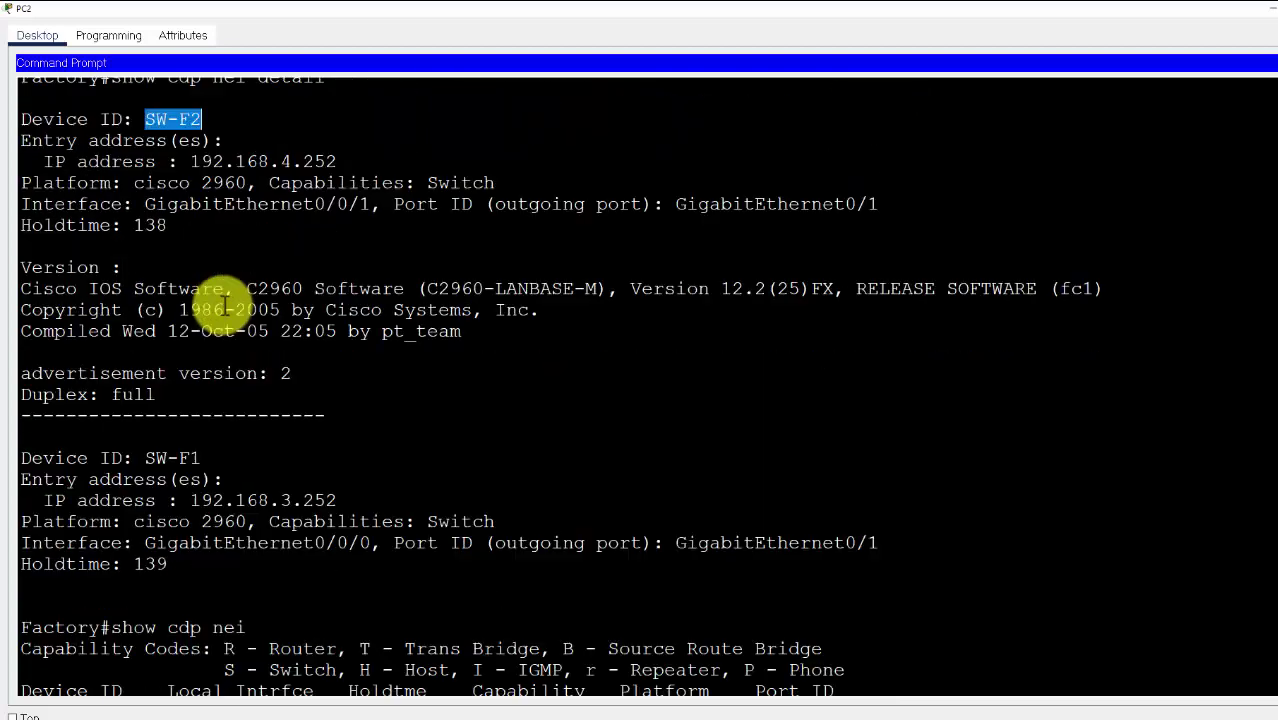
drag(145, 458, 205, 458)
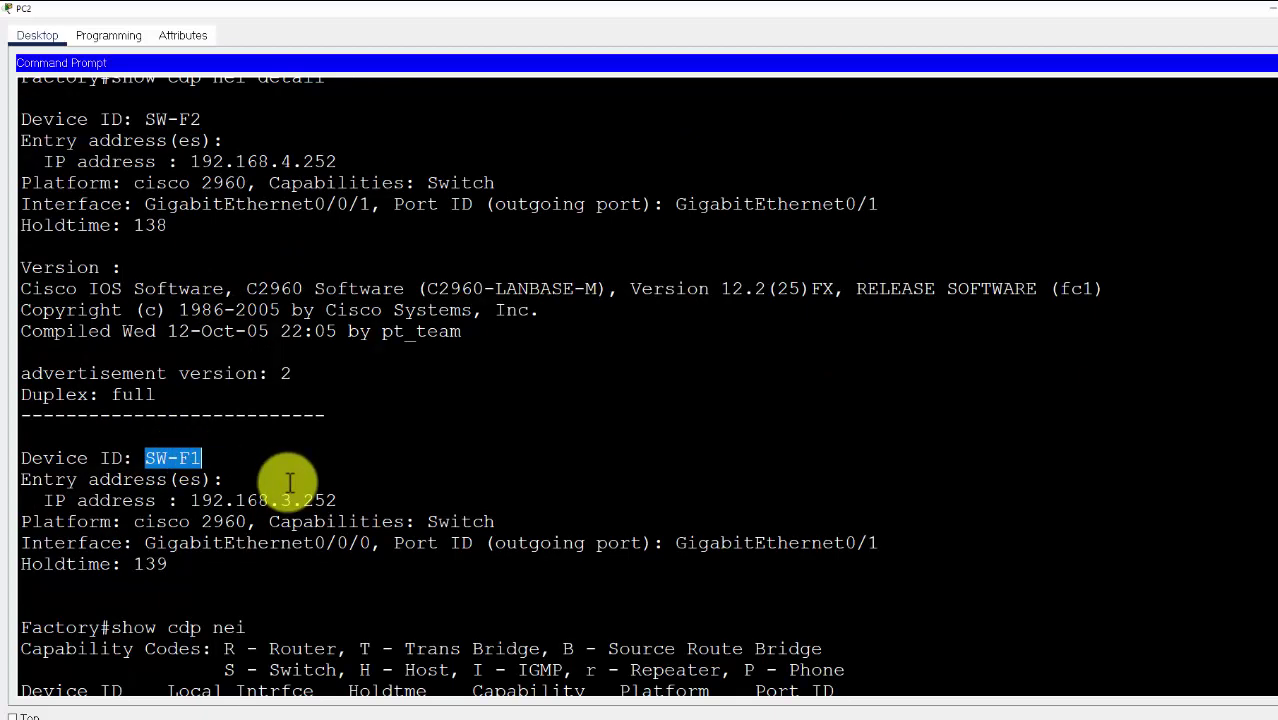
scroll(286, 480, up, 2)
scroll(290, 428, down, 5)
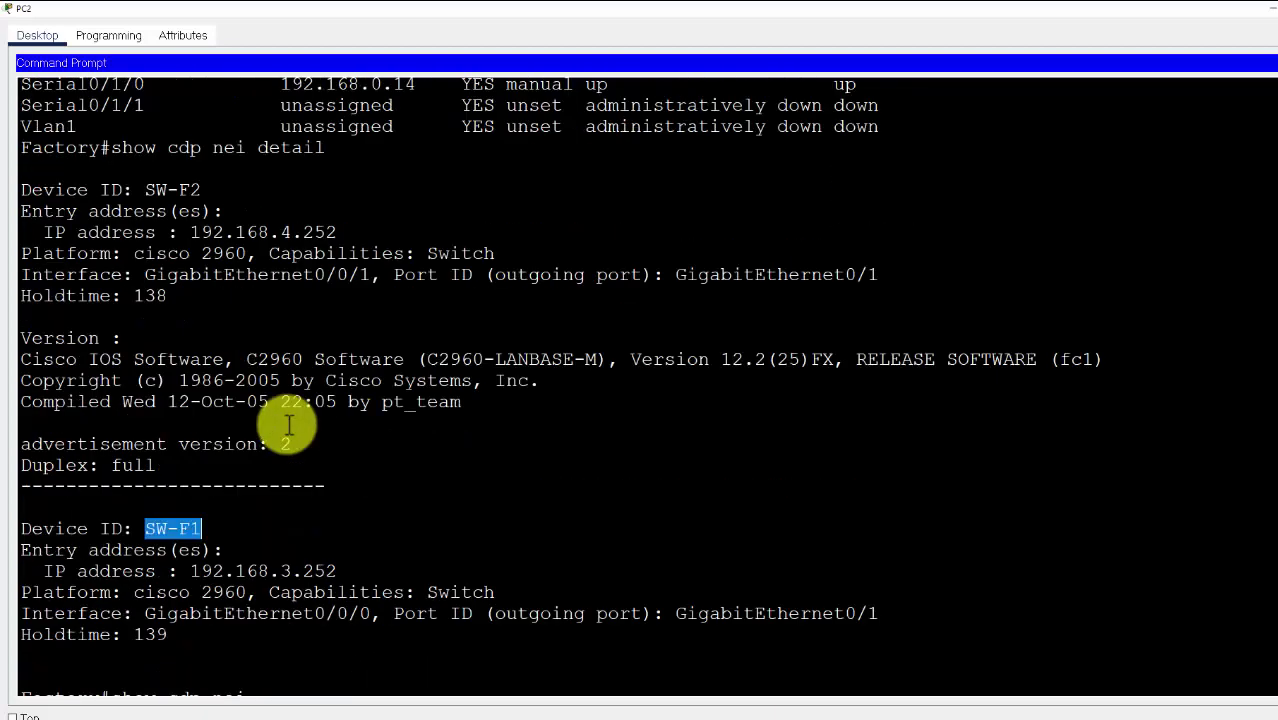
click(174, 427)
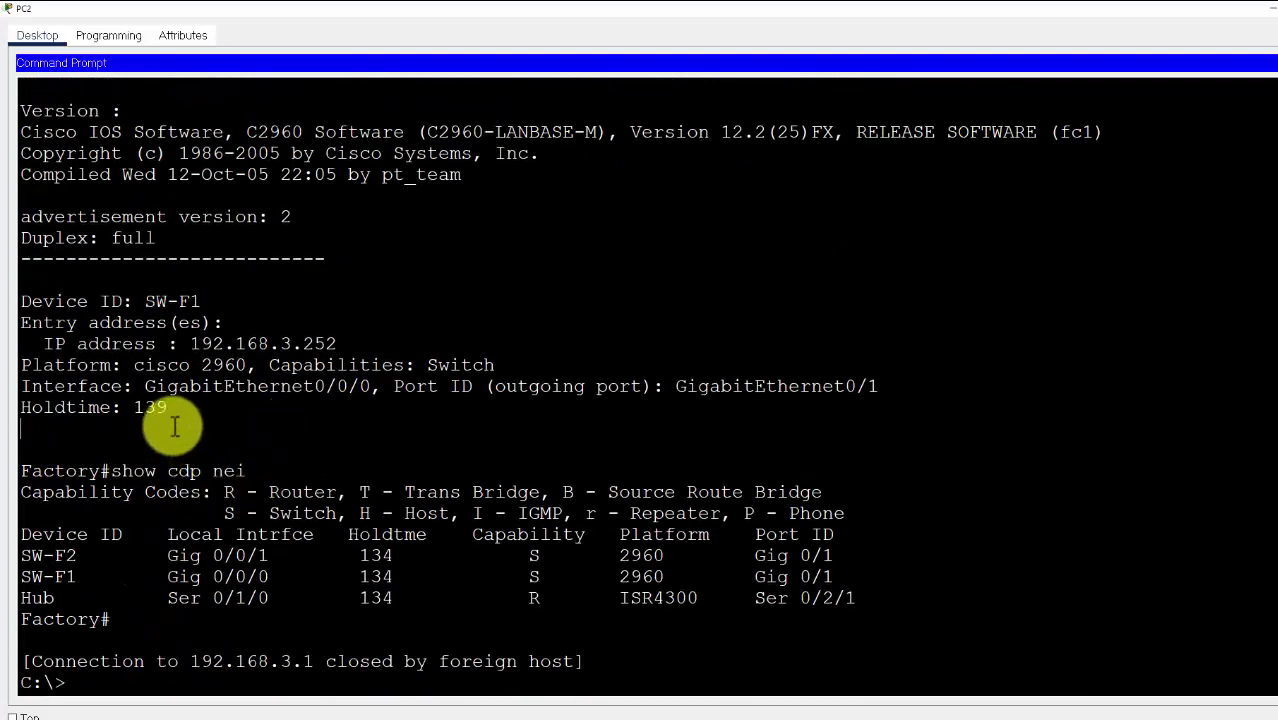
scroll(174, 420, up, 10)
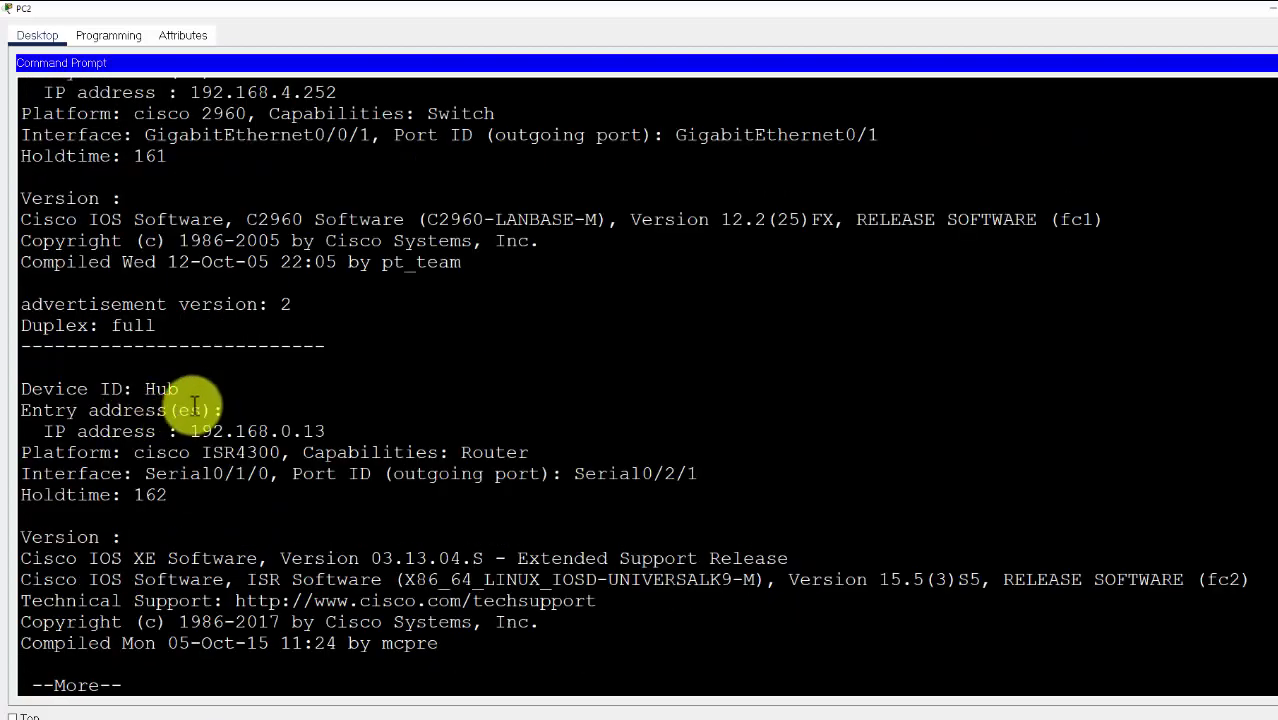
mouse_move(40, 389)
mouse_down()
mouse_move(191, 388)
mouse_move(34, 389)
mouse_up()
click(342, 408)
click(170, 390)
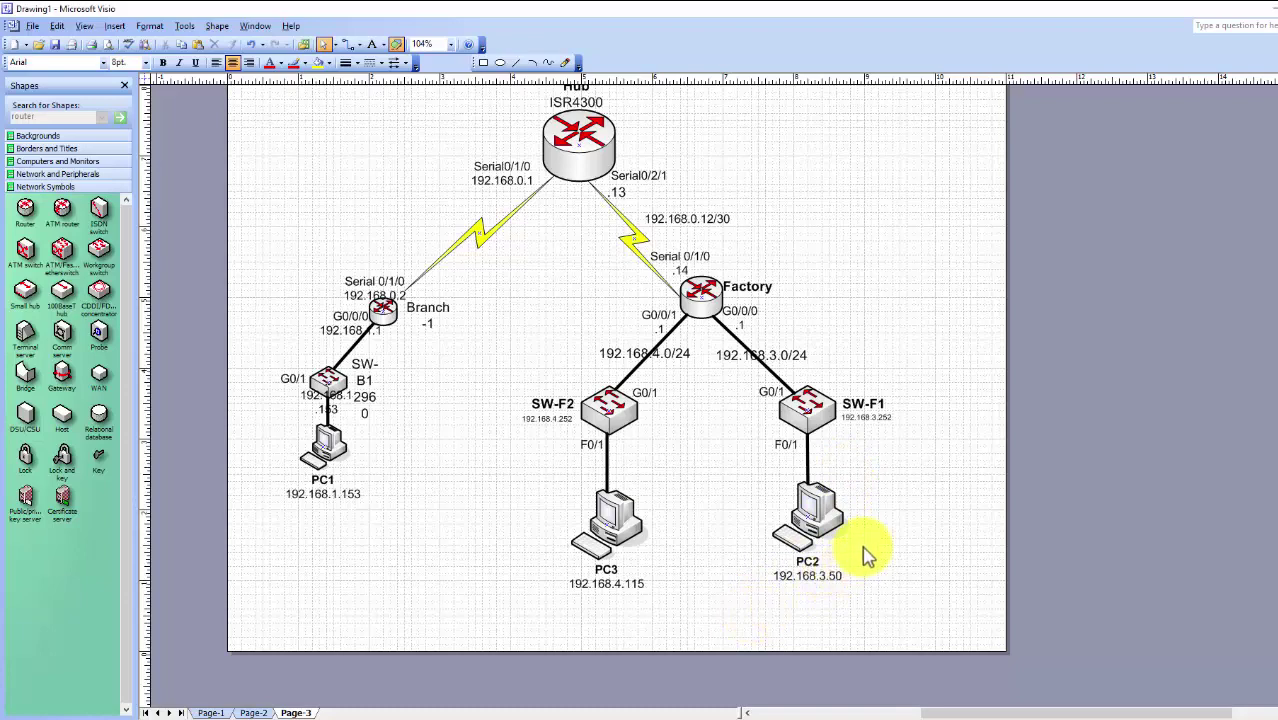
Select PC2 and SW-F1's IP label, then nudge SW-F1's F0/1 label slightly up-right
click(810, 568)
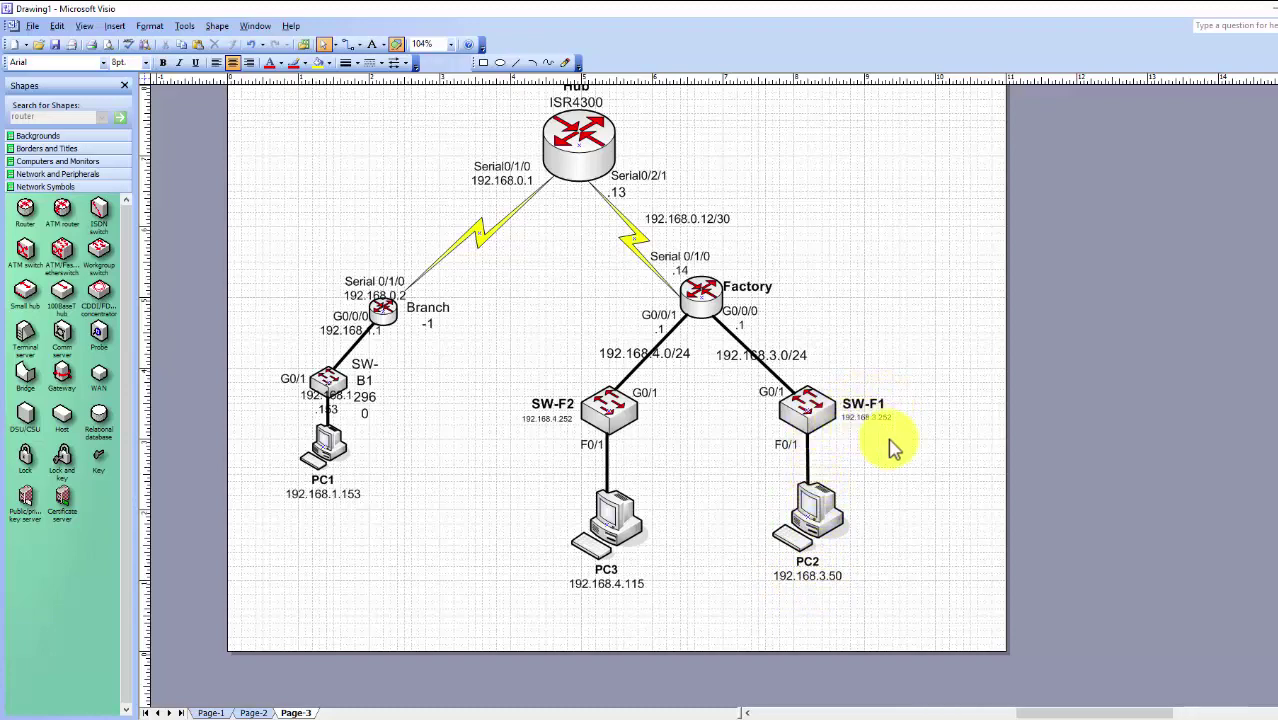
scroll(893, 448, up, 2)
scroll(870, 422, down, 1)
click(826, 385)
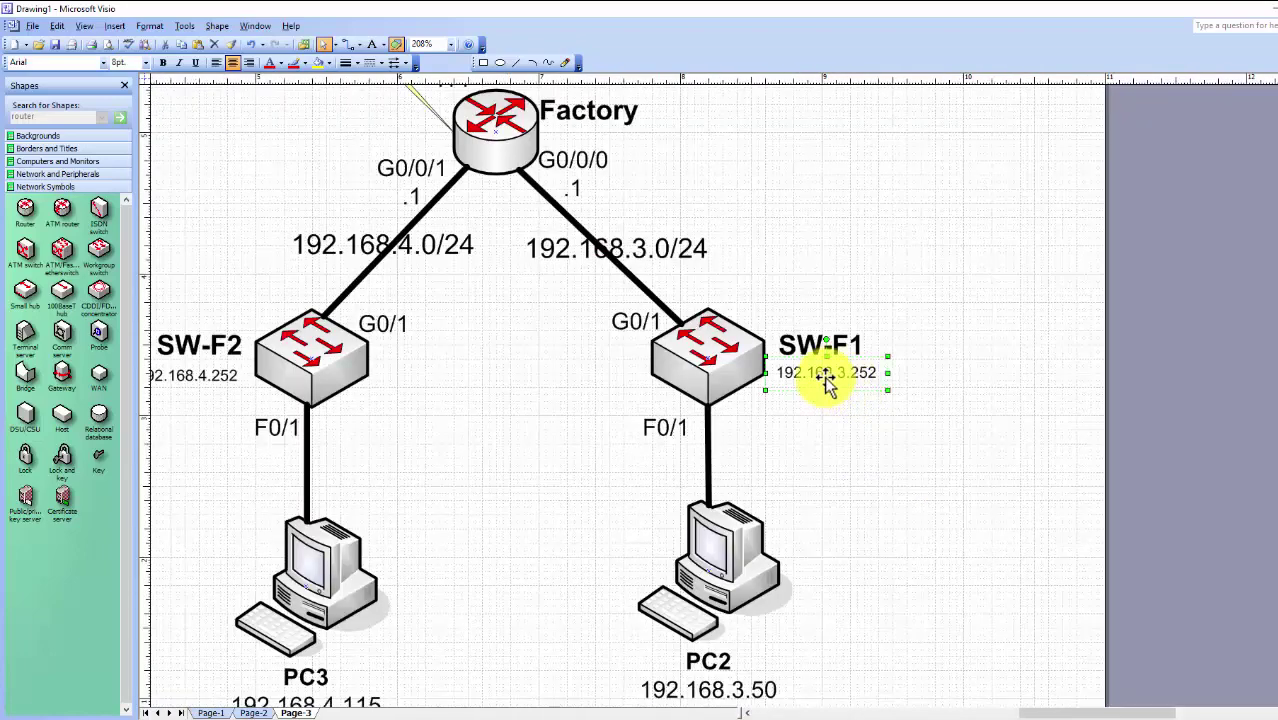
click(667, 432)
drag(652, 425, 667, 413)
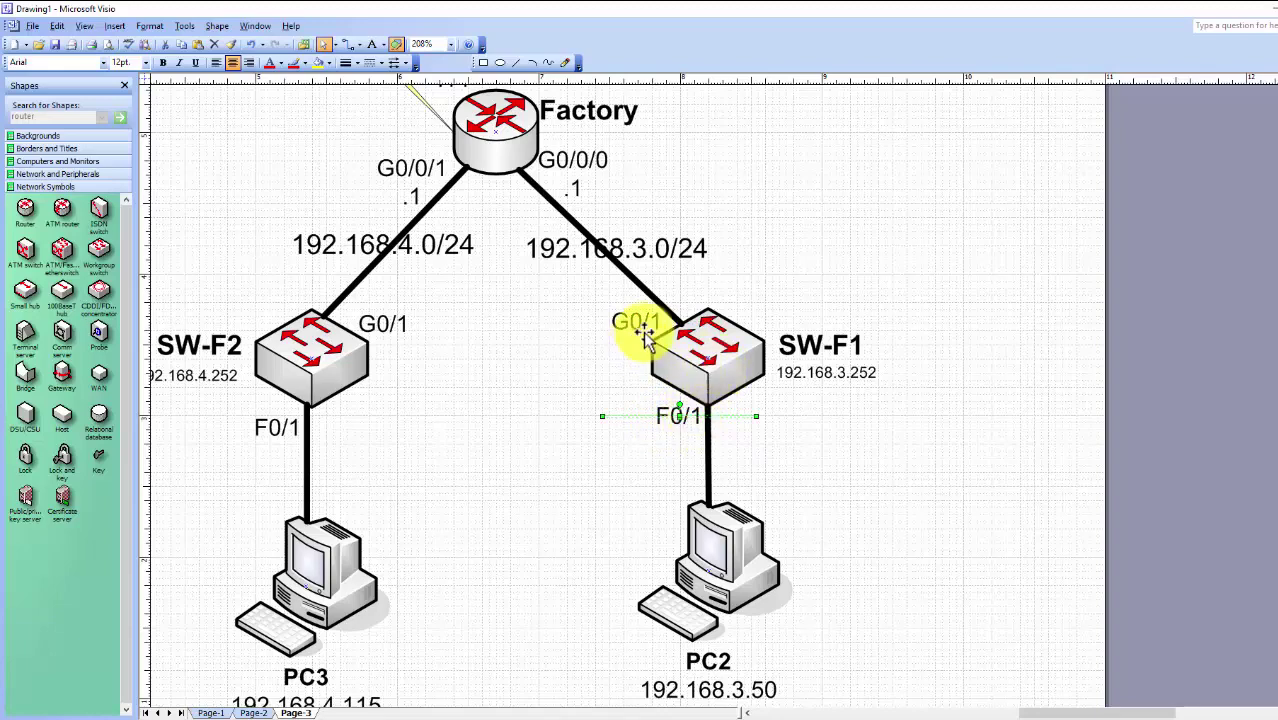
scroll(650, 322, up, 1)
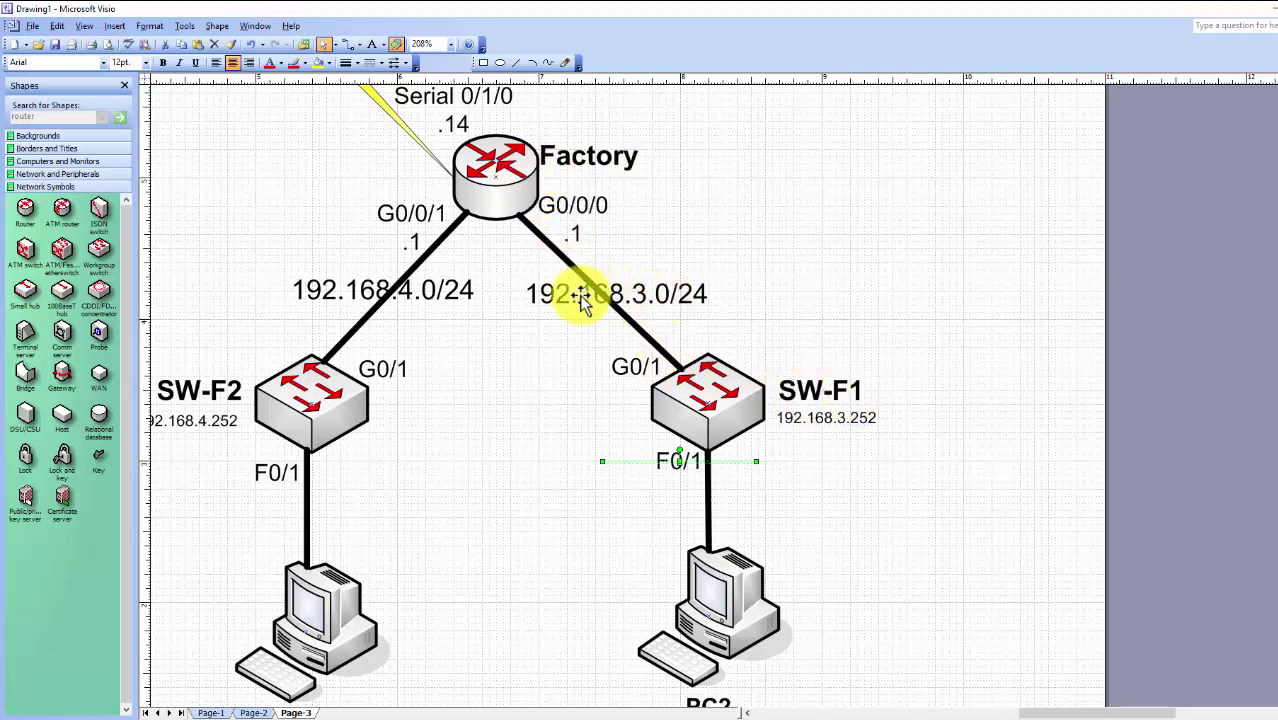
Inspect SW-F1's G0/1 port label and the PC3 computer
click(645, 375)
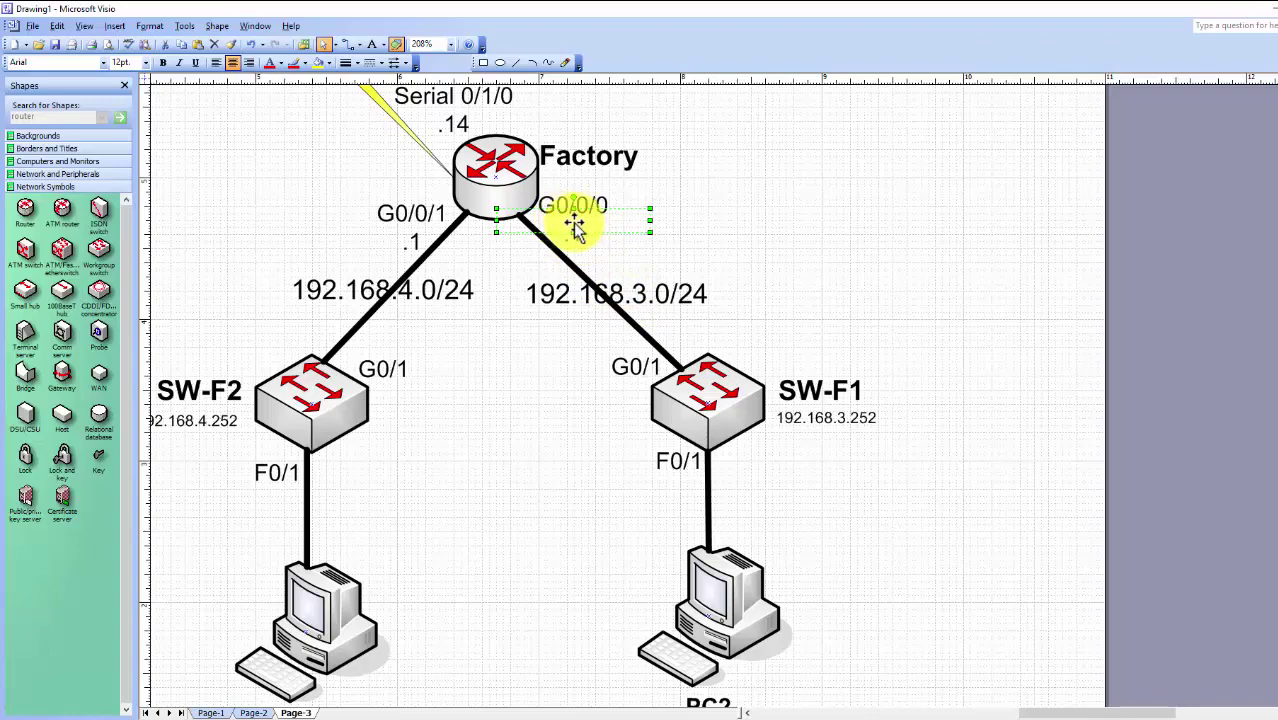
scroll(670, 550, down, 1)
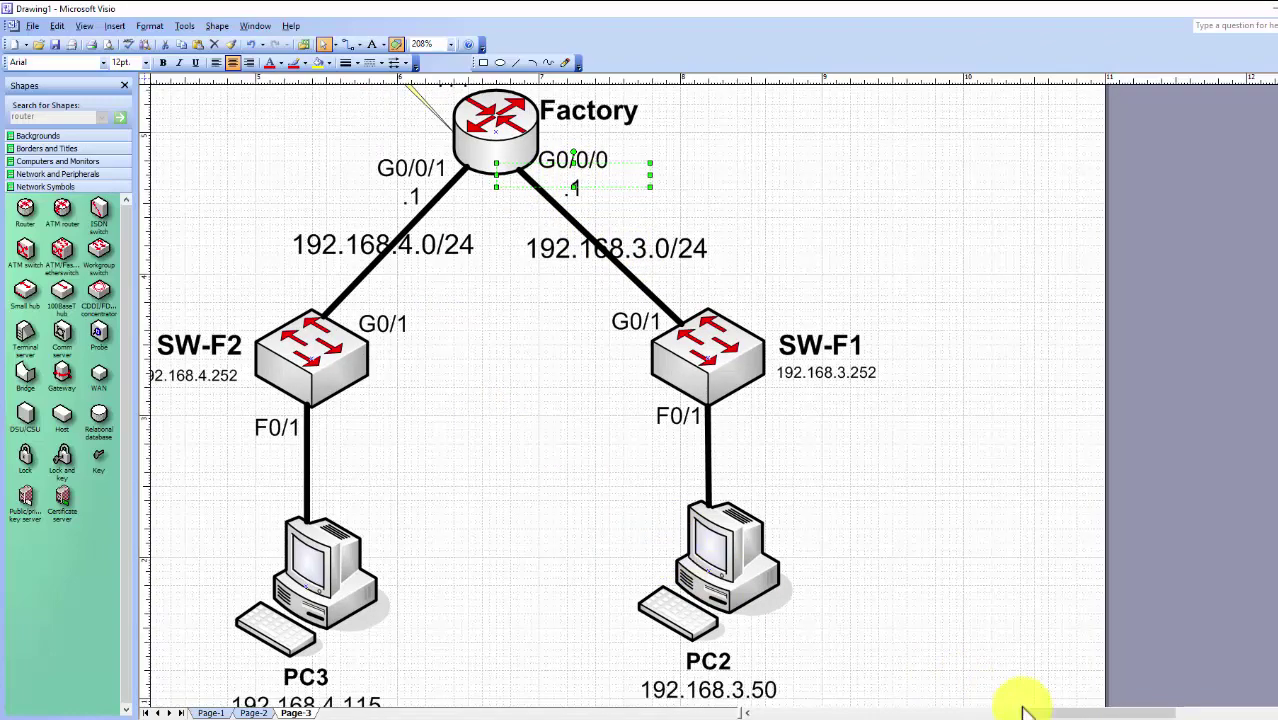
drag(1105, 712, 1070, 712)
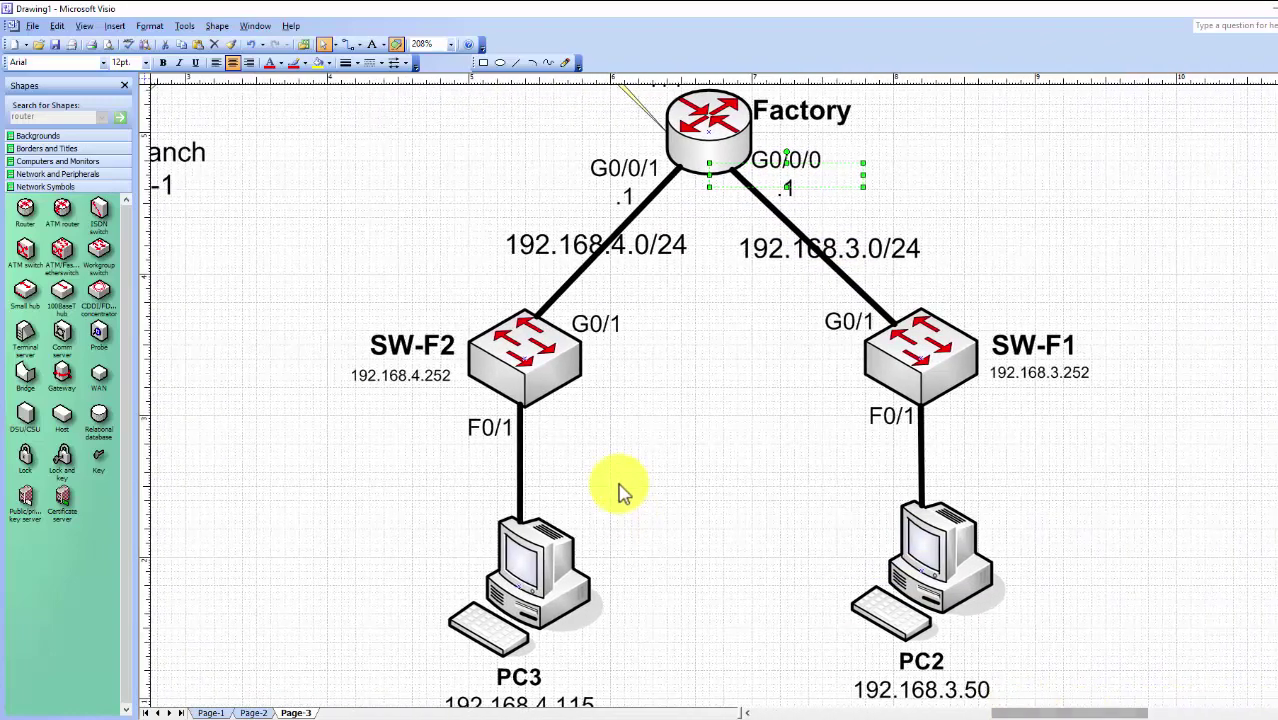
scroll(620, 488, down, 1)
scroll(618, 488, up, 1)
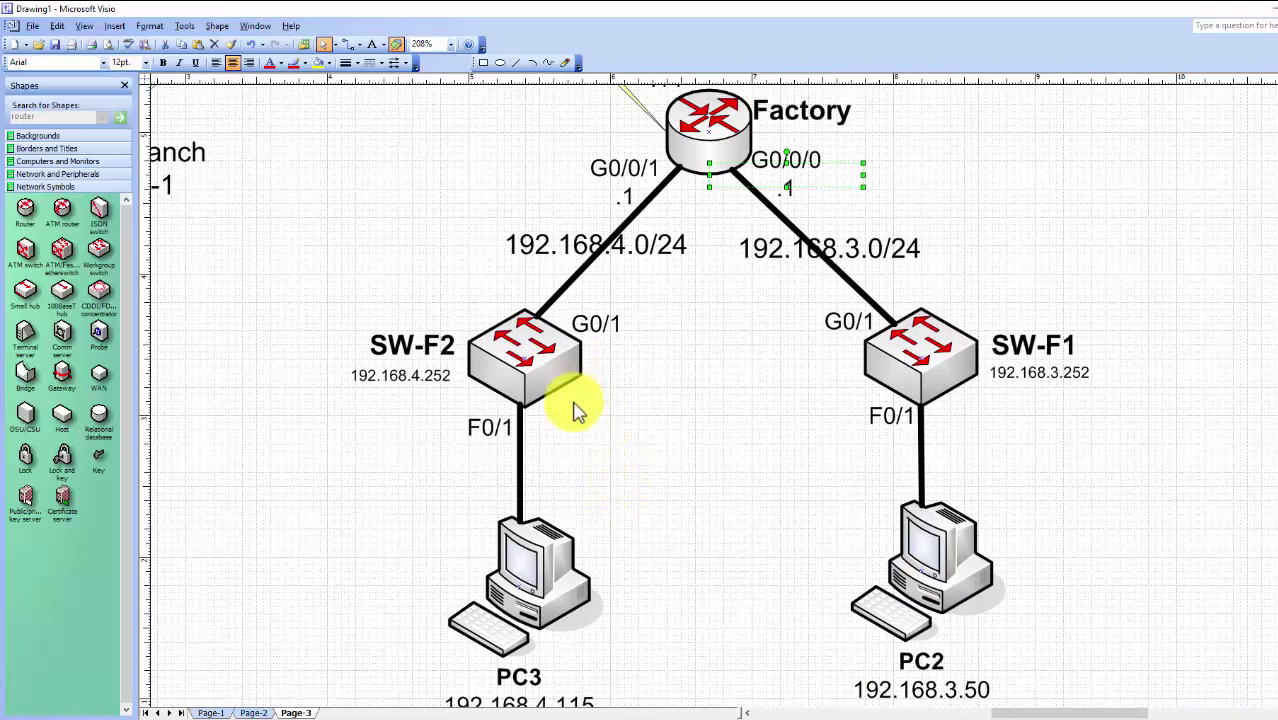
scroll(578, 410, down, 1)
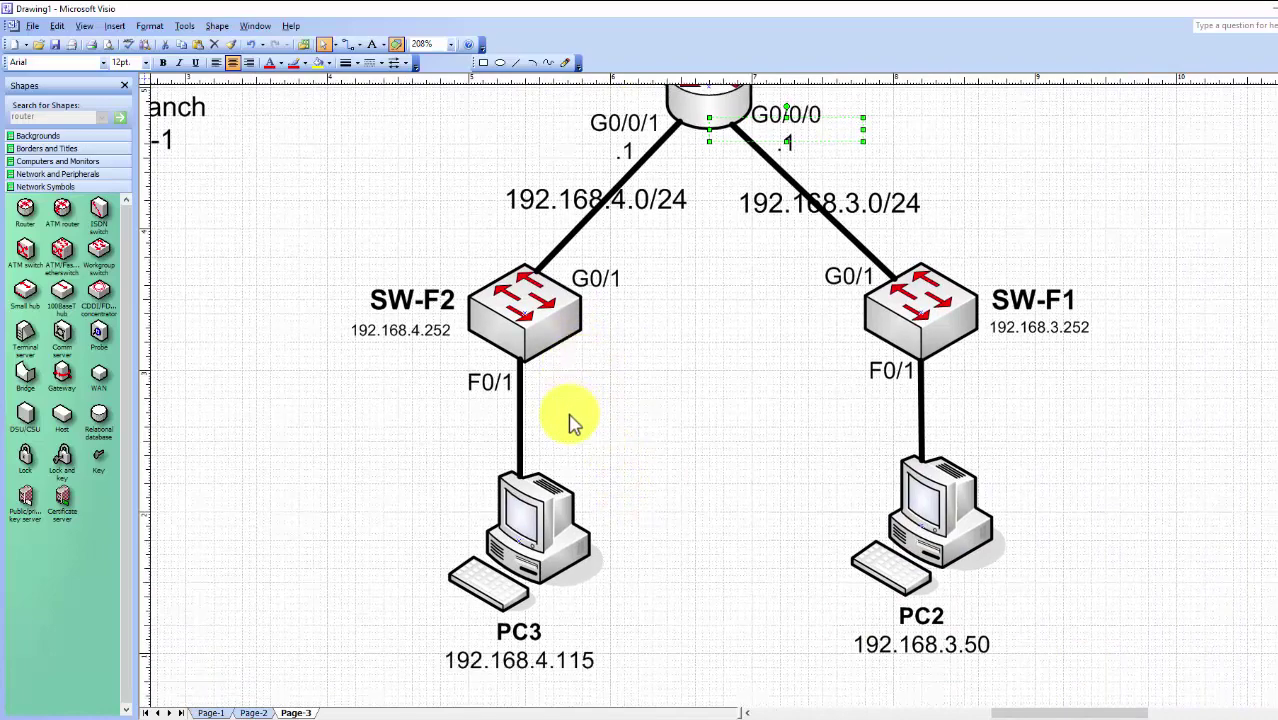
click(518, 645)
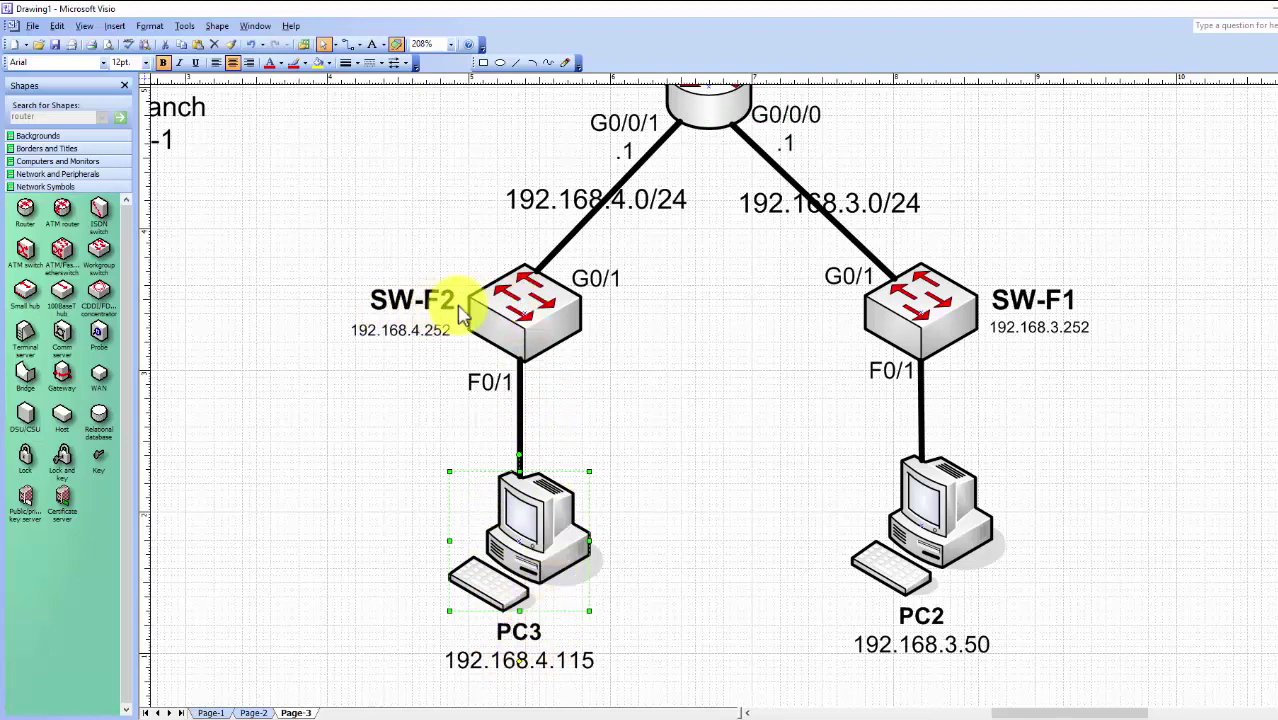
Scroll up to the Hub router, zoom out to 104%, and select PC2 and PC3
scroll(463, 314, up, 1)
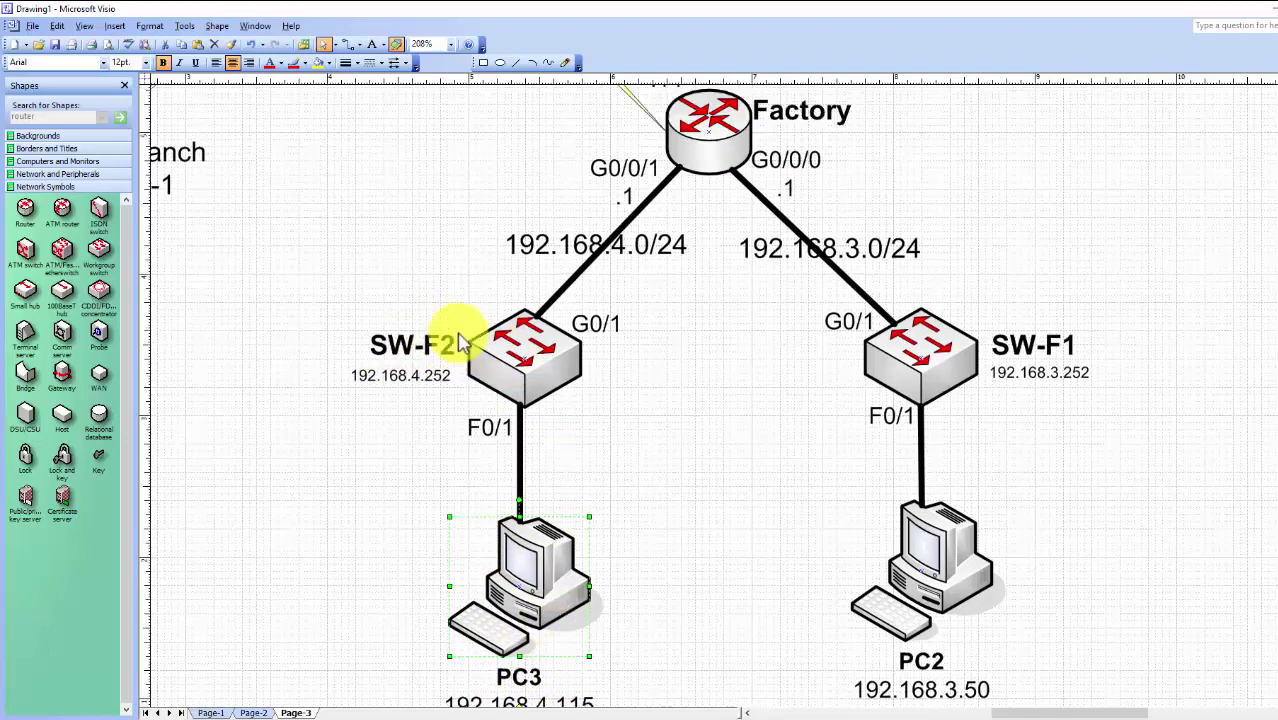
scroll(600, 288, up, 1)
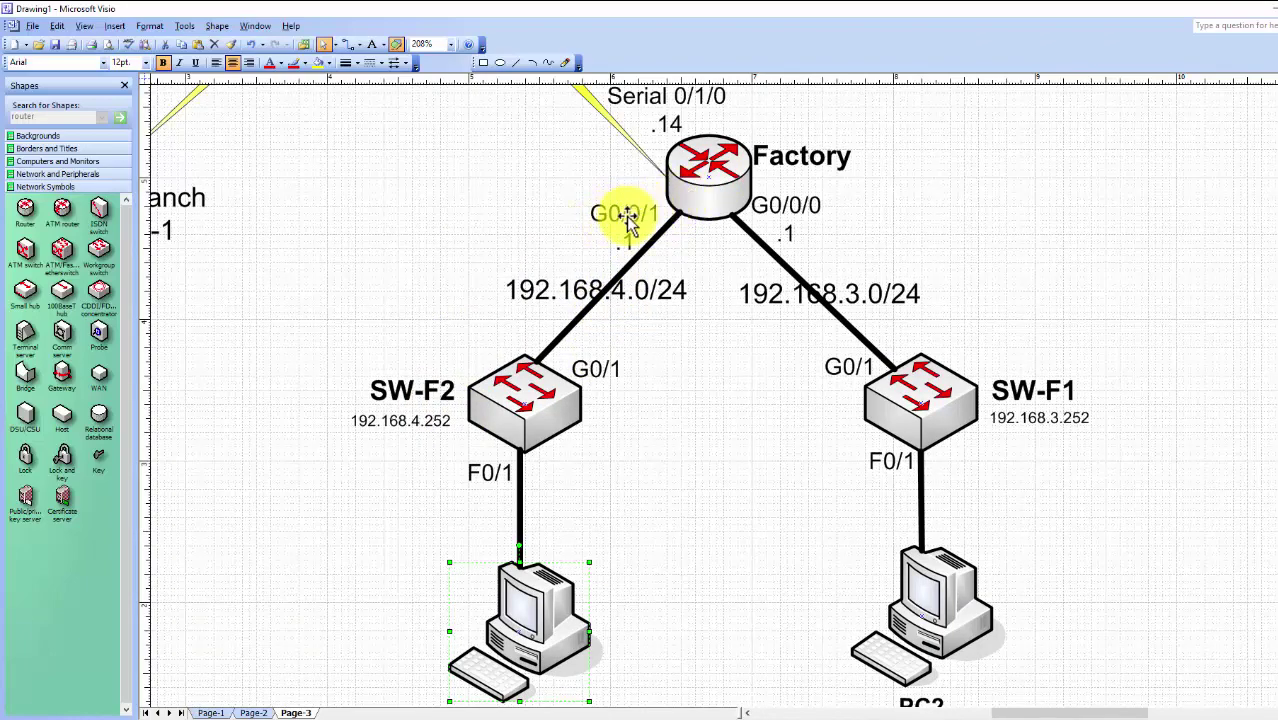
scroll(676, 230, up, 1)
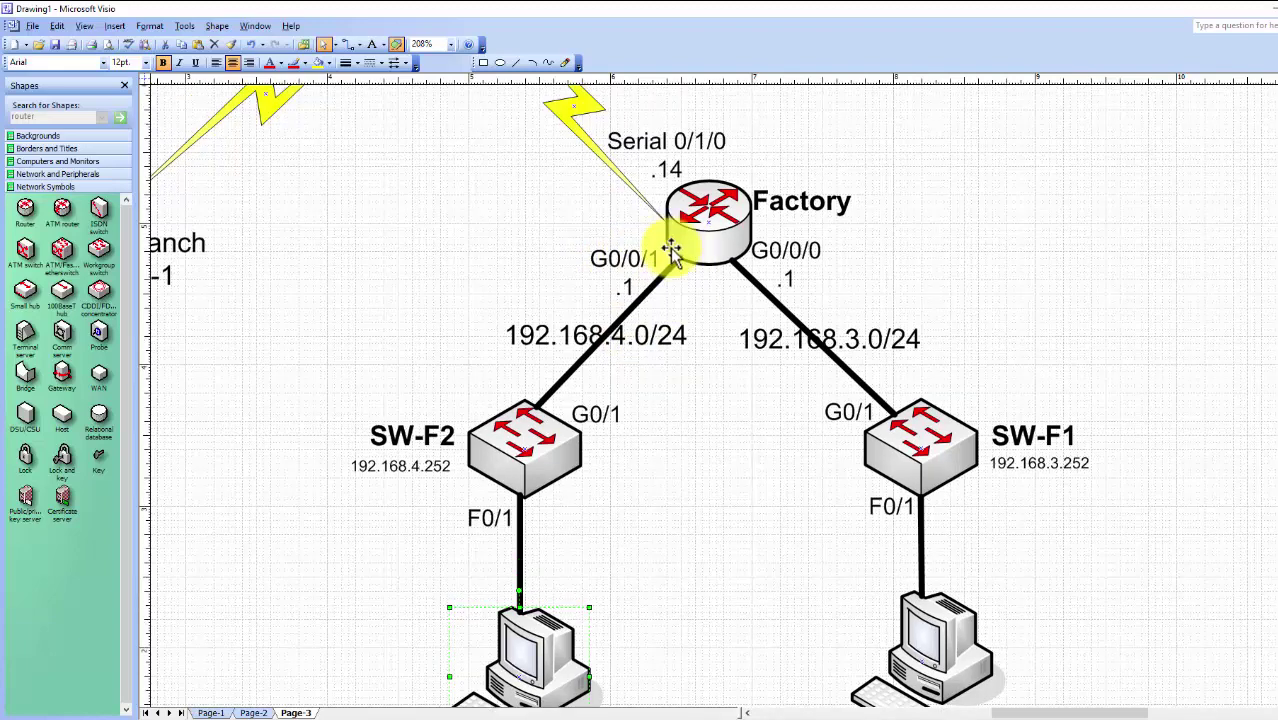
scroll(672, 256, up, 4)
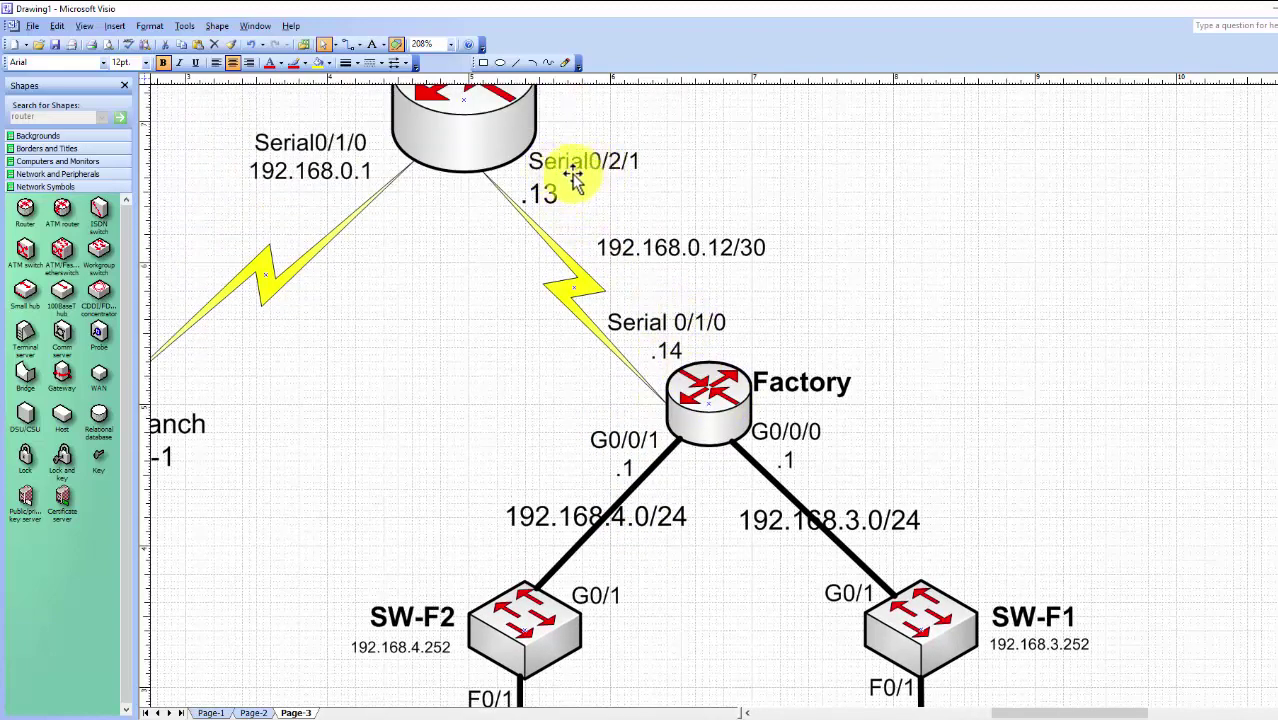
scroll(505, 160, up, 3)
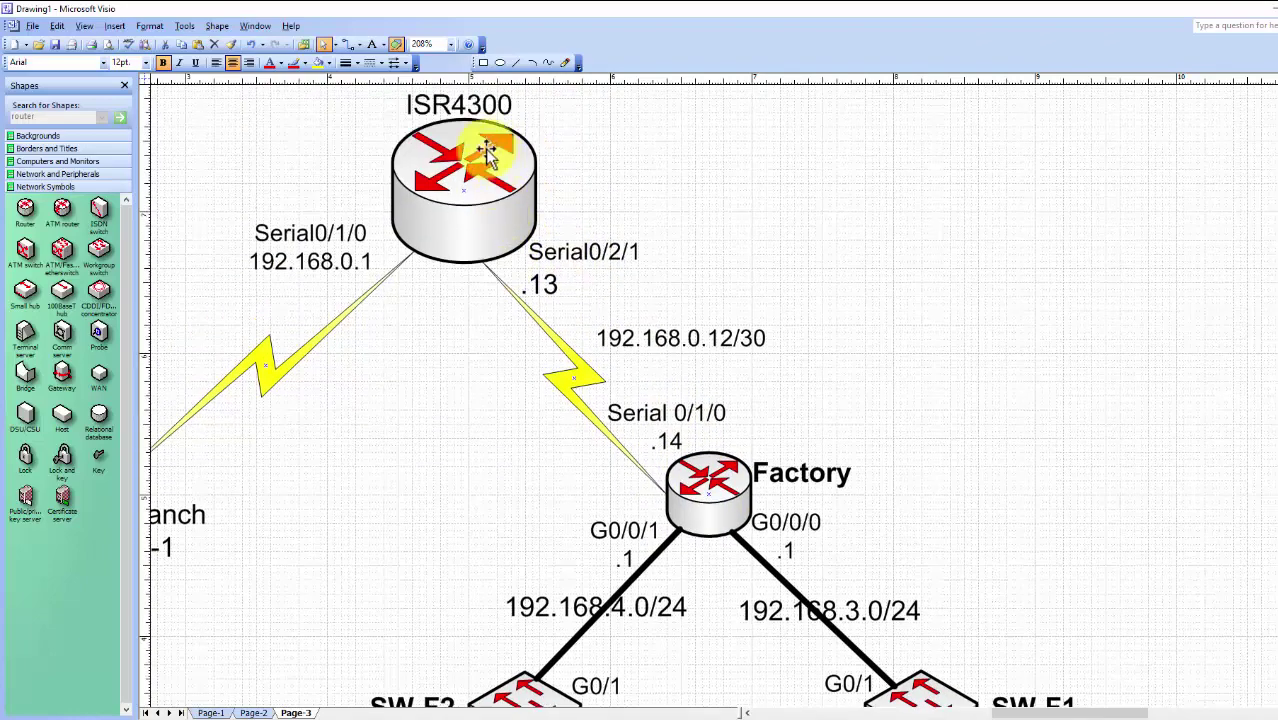
scroll(479, 150, down, 2)
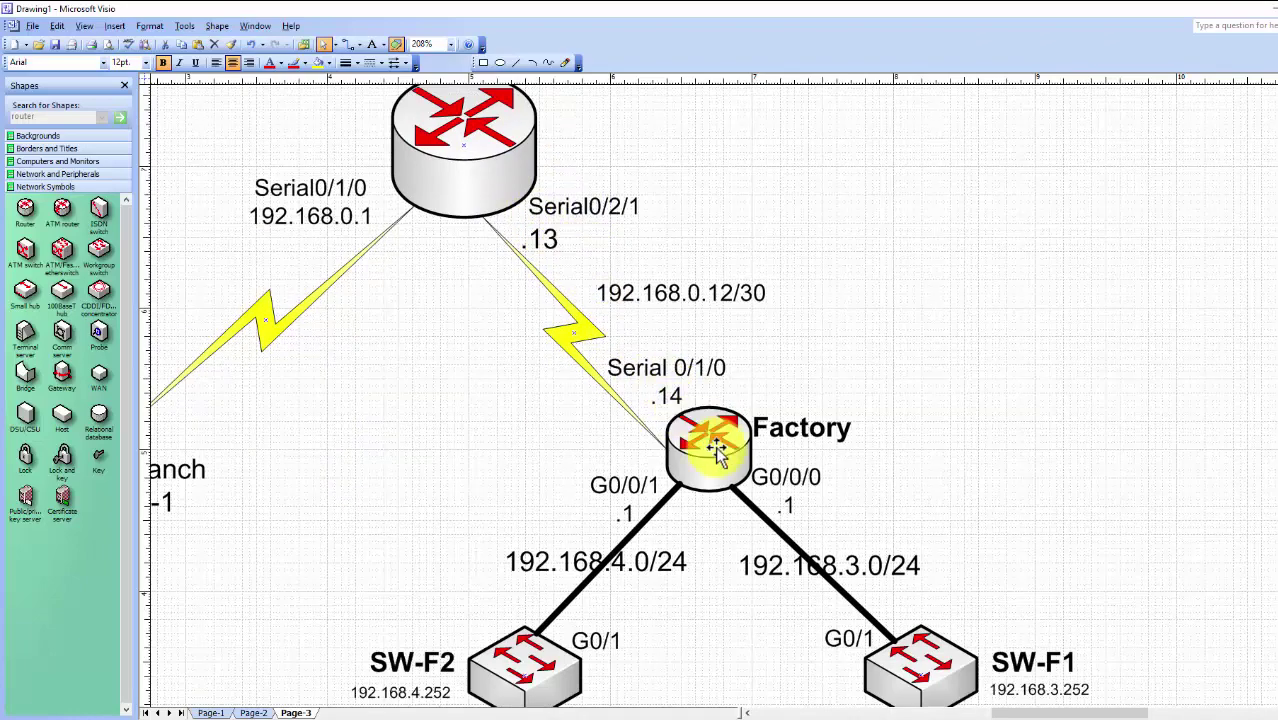
scroll(765, 460, down, 3)
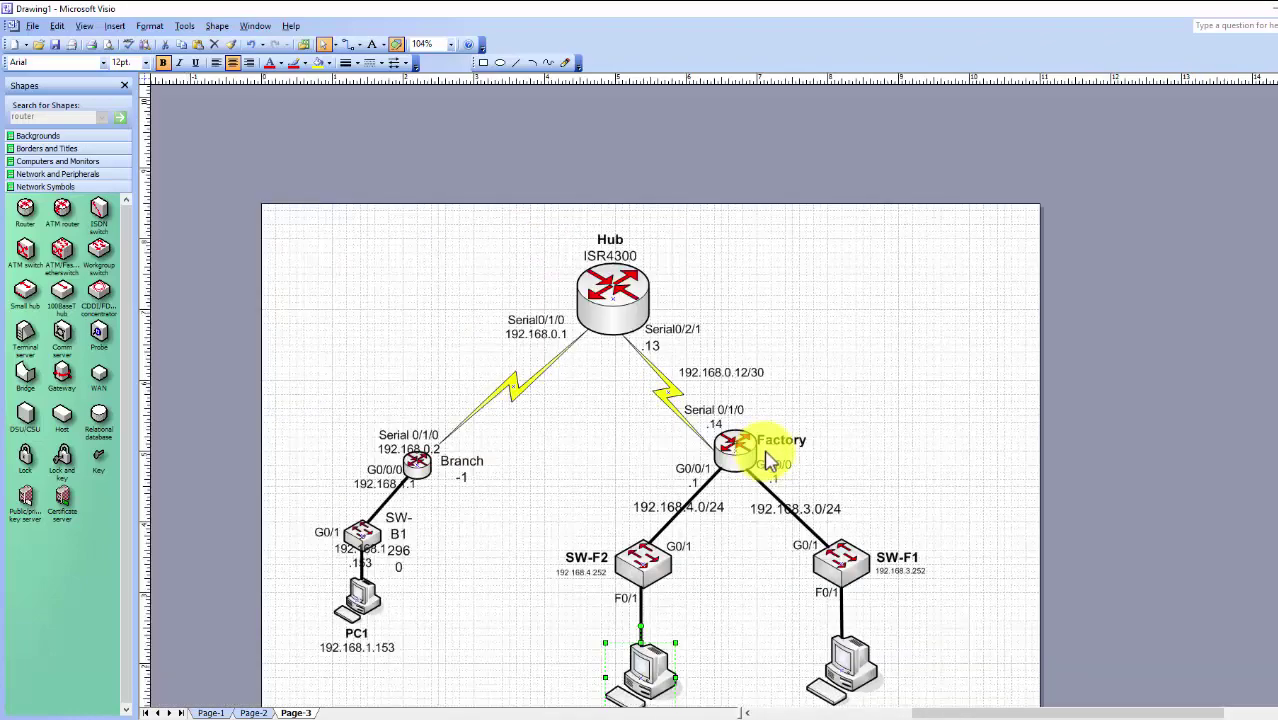
scroll(890, 422, down, 3)
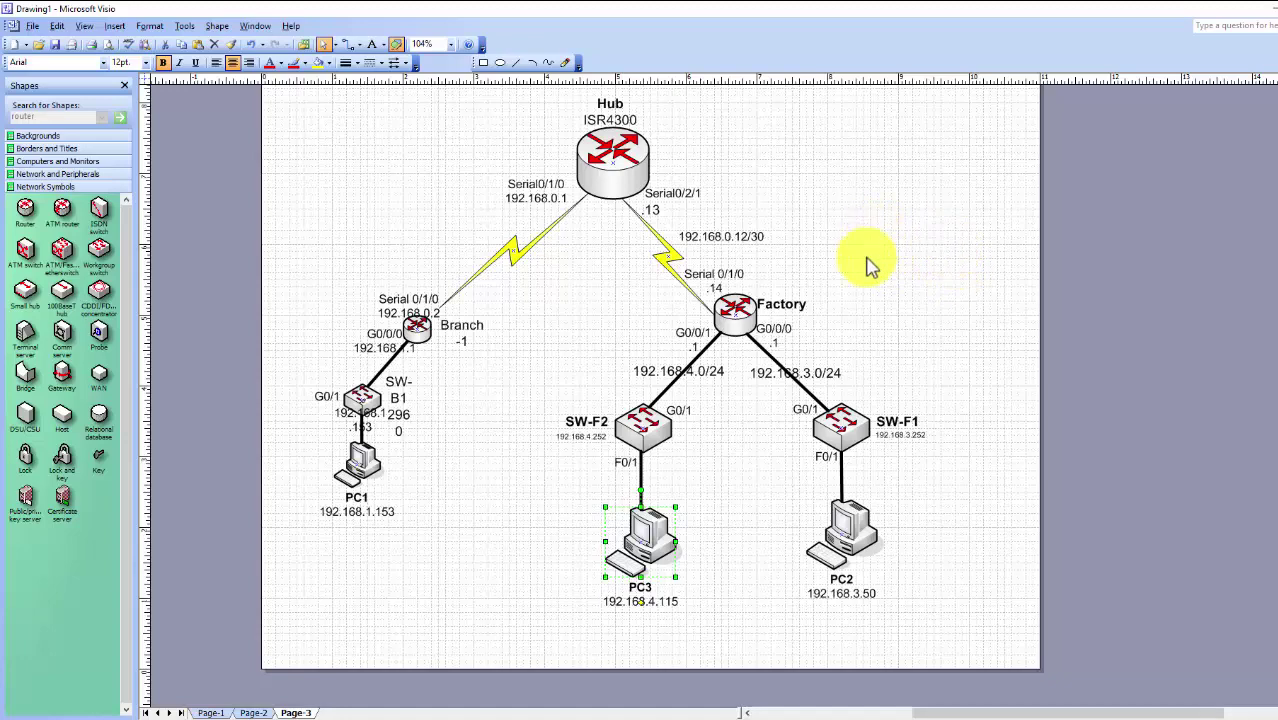
click(930, 328)
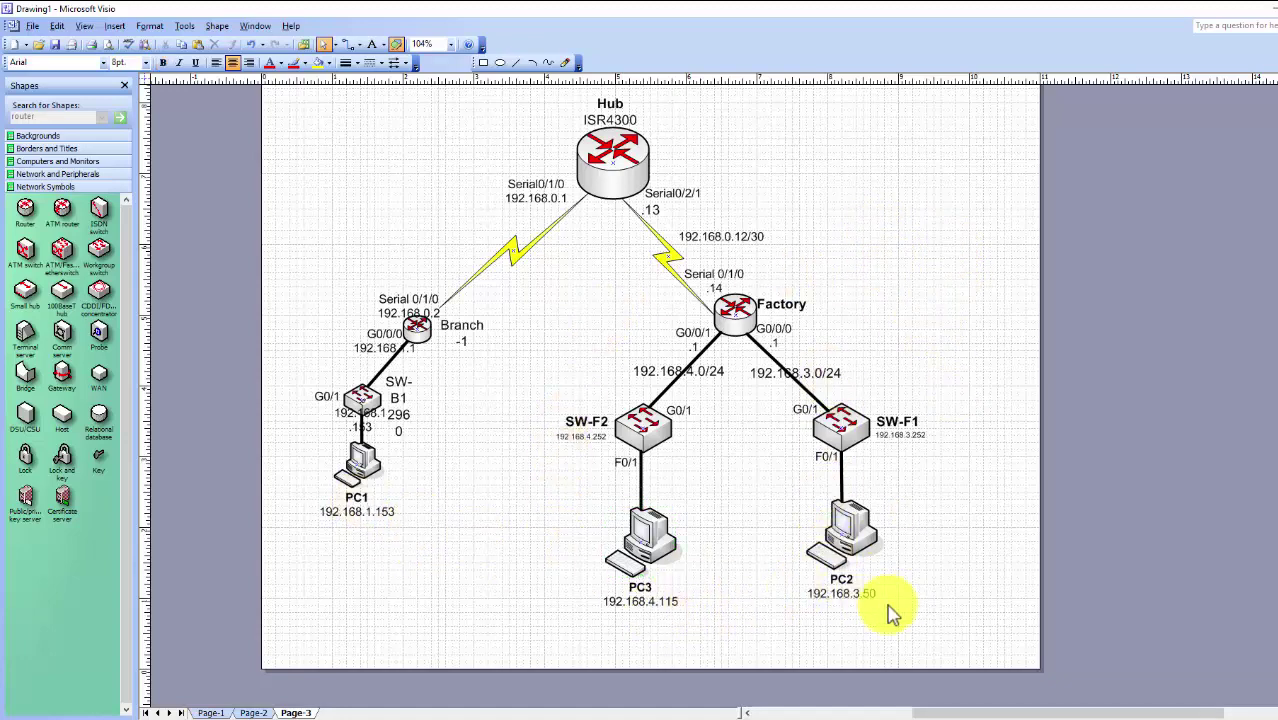
click(845, 591)
click(636, 592)
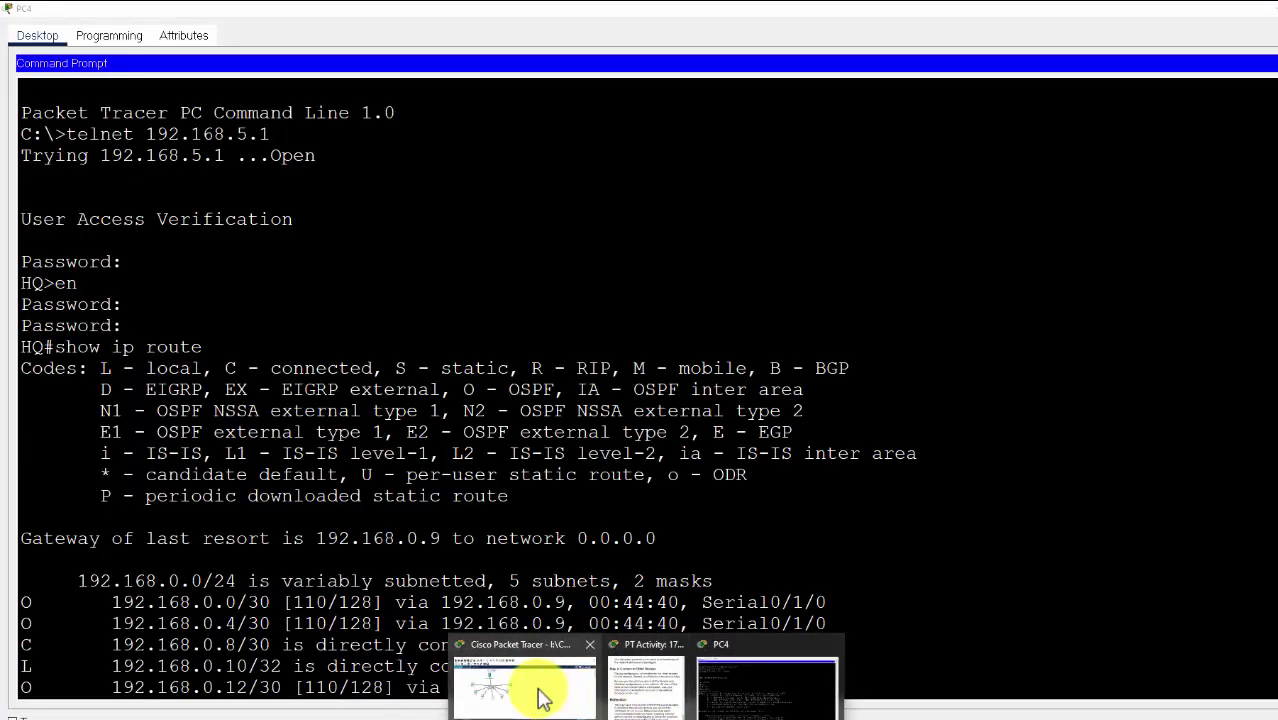
click(515, 688)
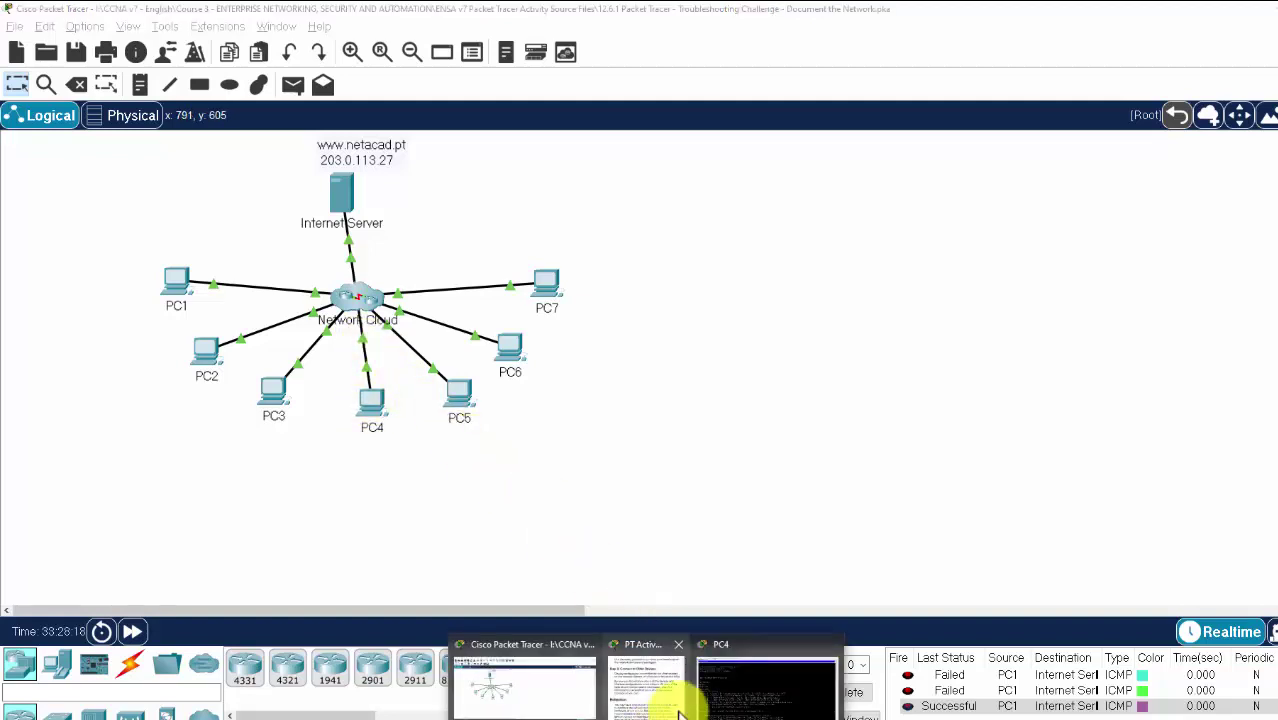
click(676, 693)
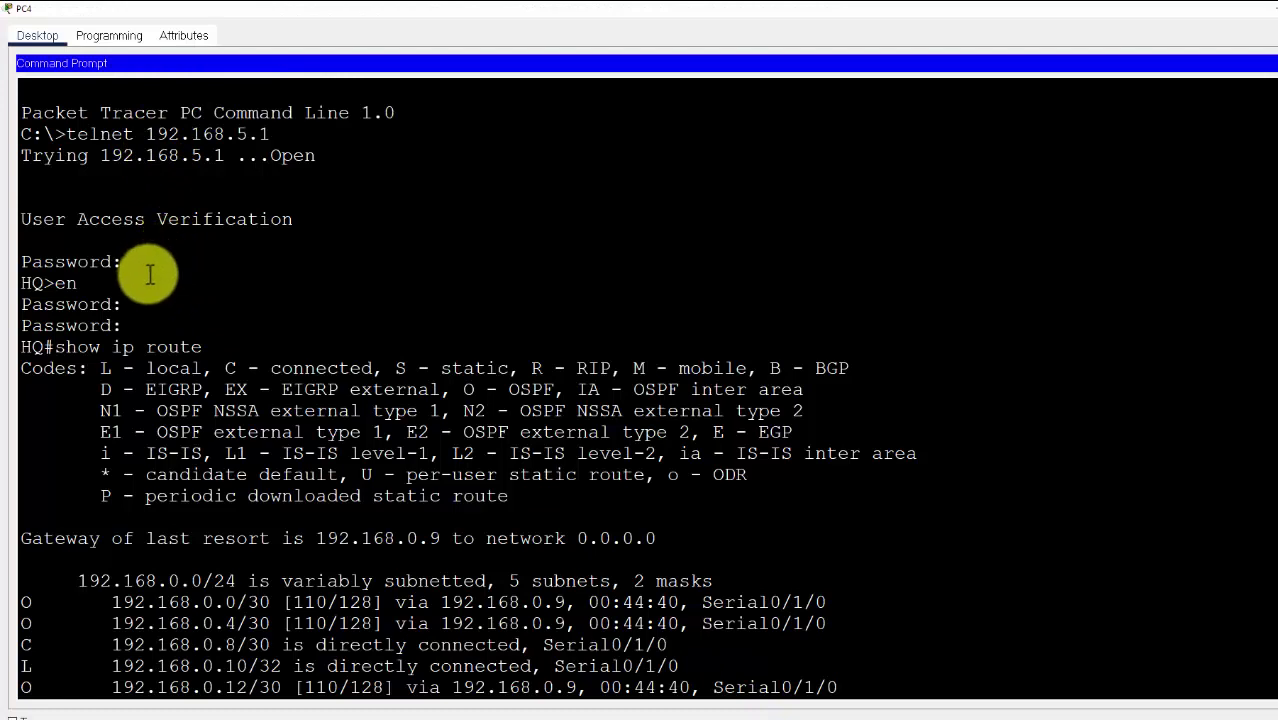
drag(20, 347, 205, 350)
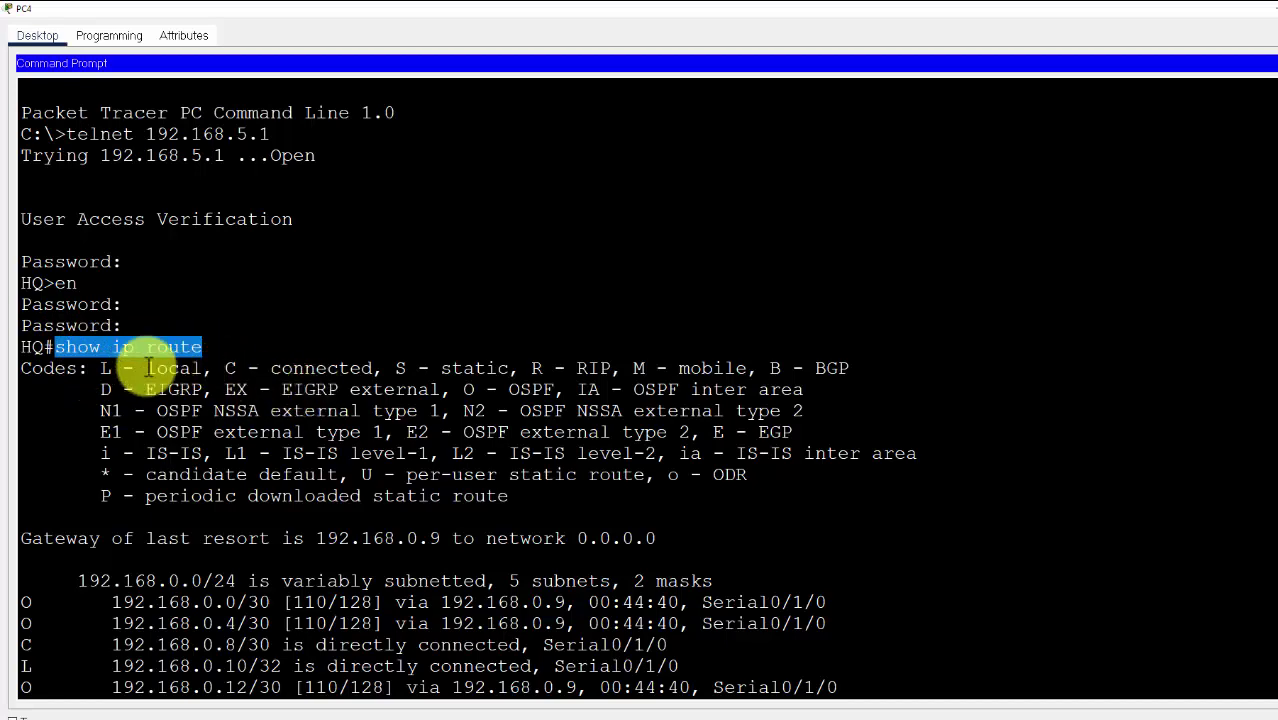
scroll(75, 350, down, 6)
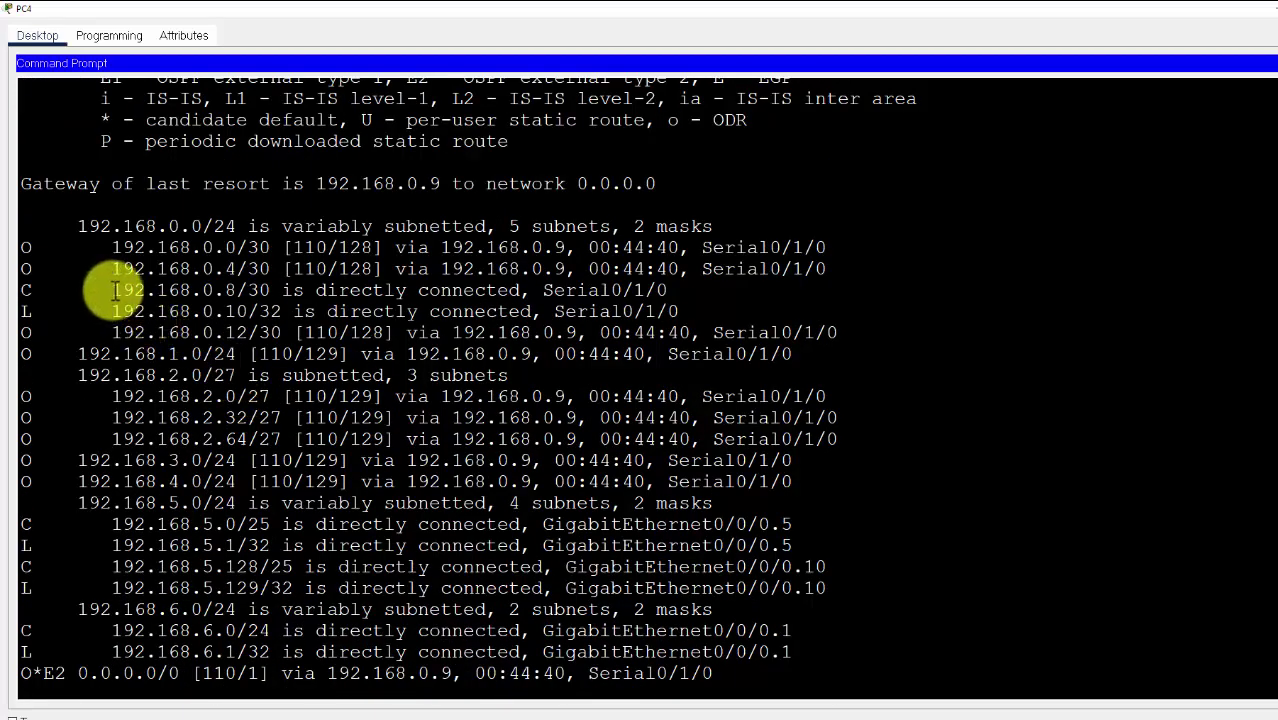
drag(115, 290, 672, 289)
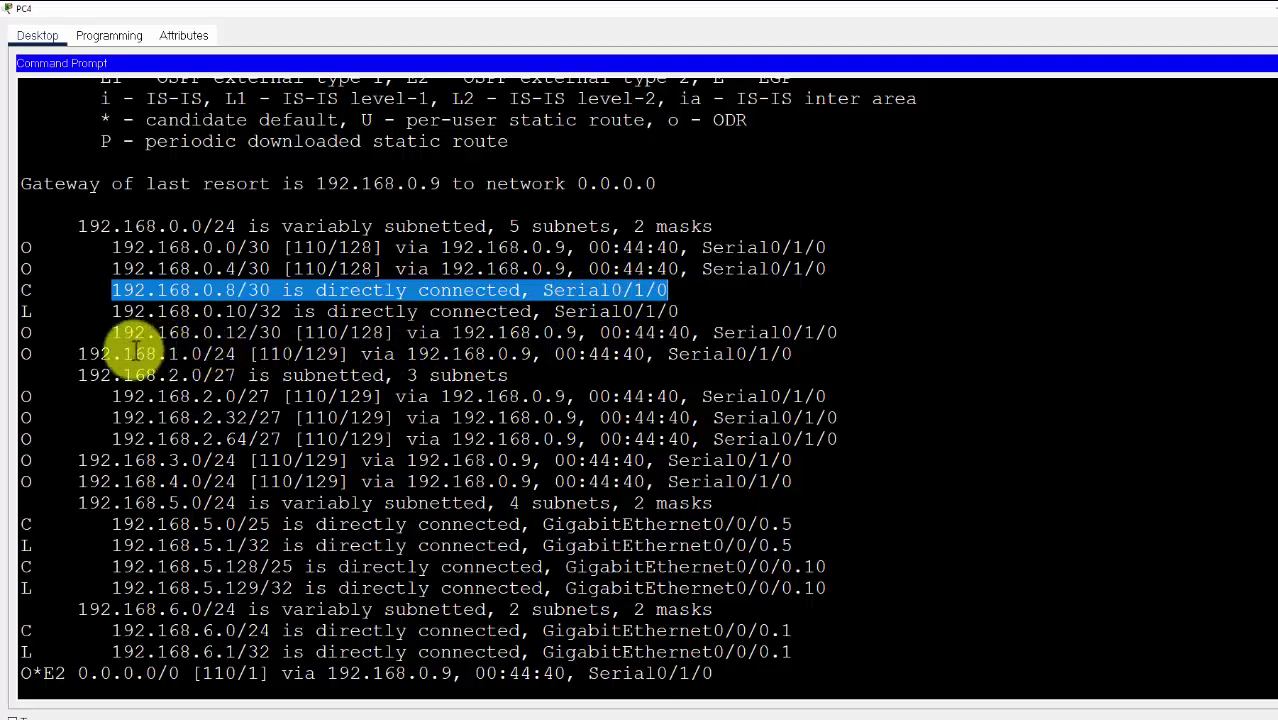
key(Return)
text(show cdp nei)
key(Return)
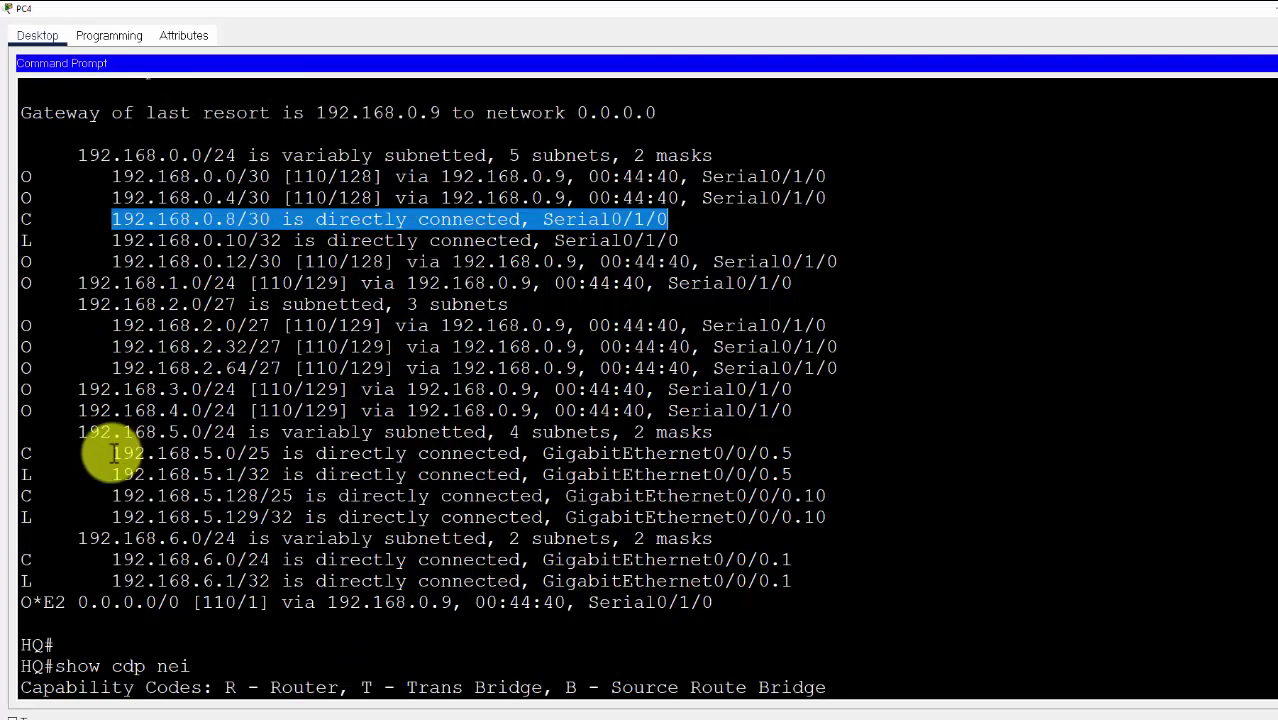
drag(111, 453, 795, 452)
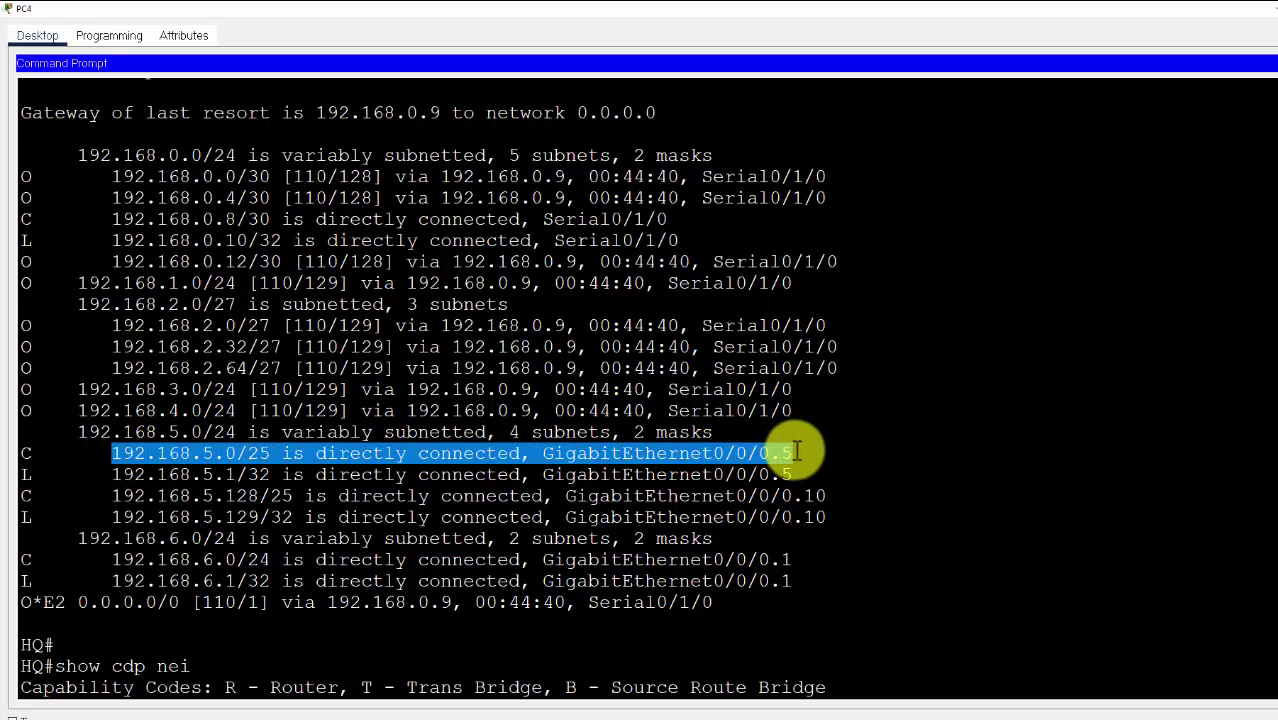
drag(112, 496, 824, 503)
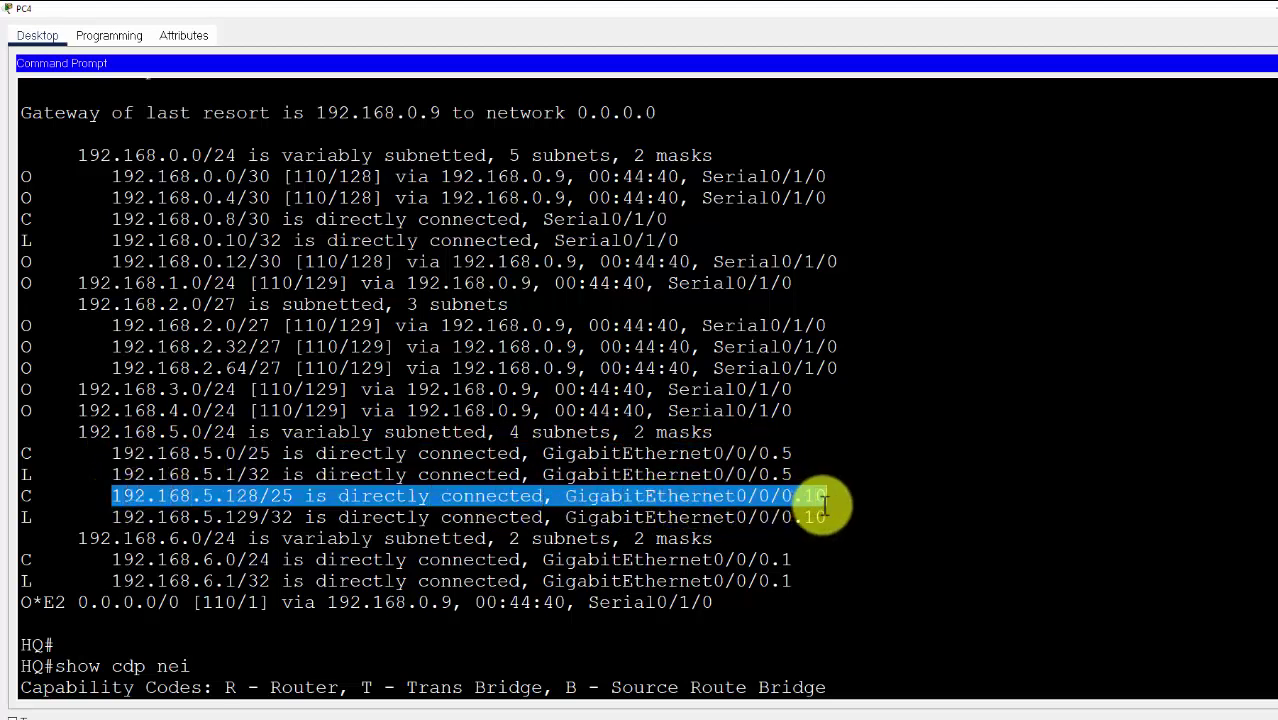
click(824, 500)
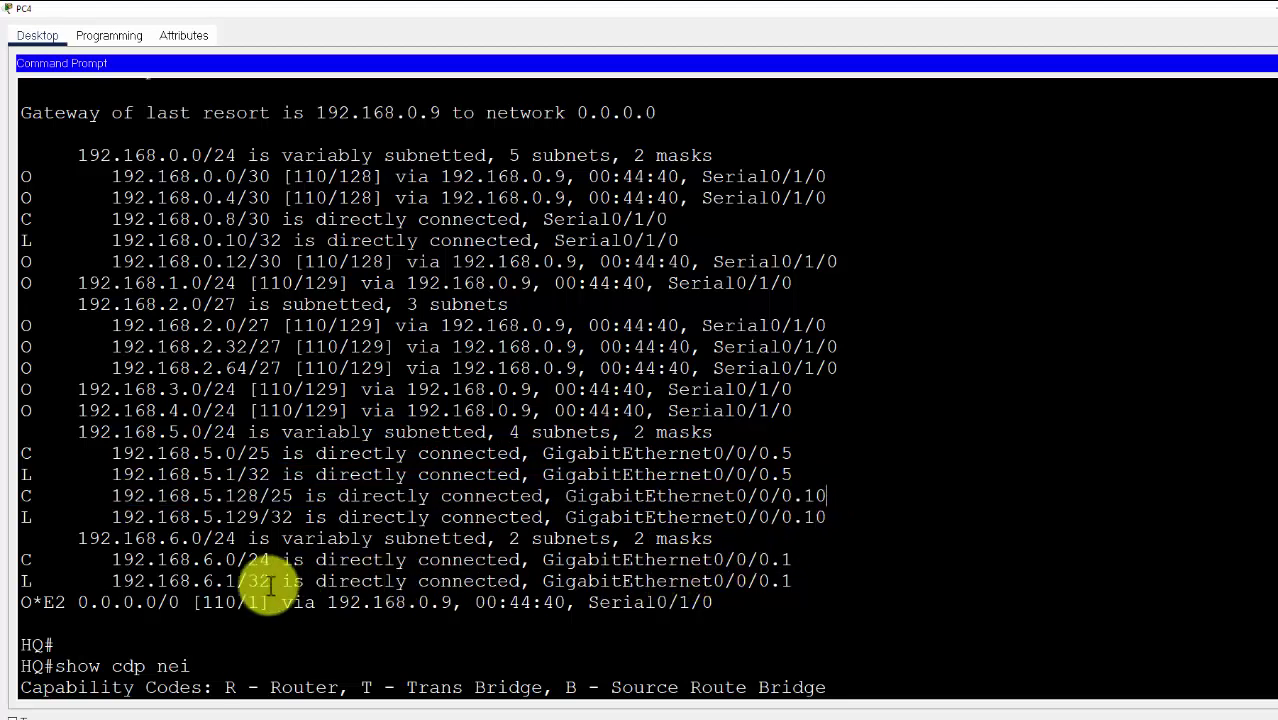
drag(111, 560, 790, 559)
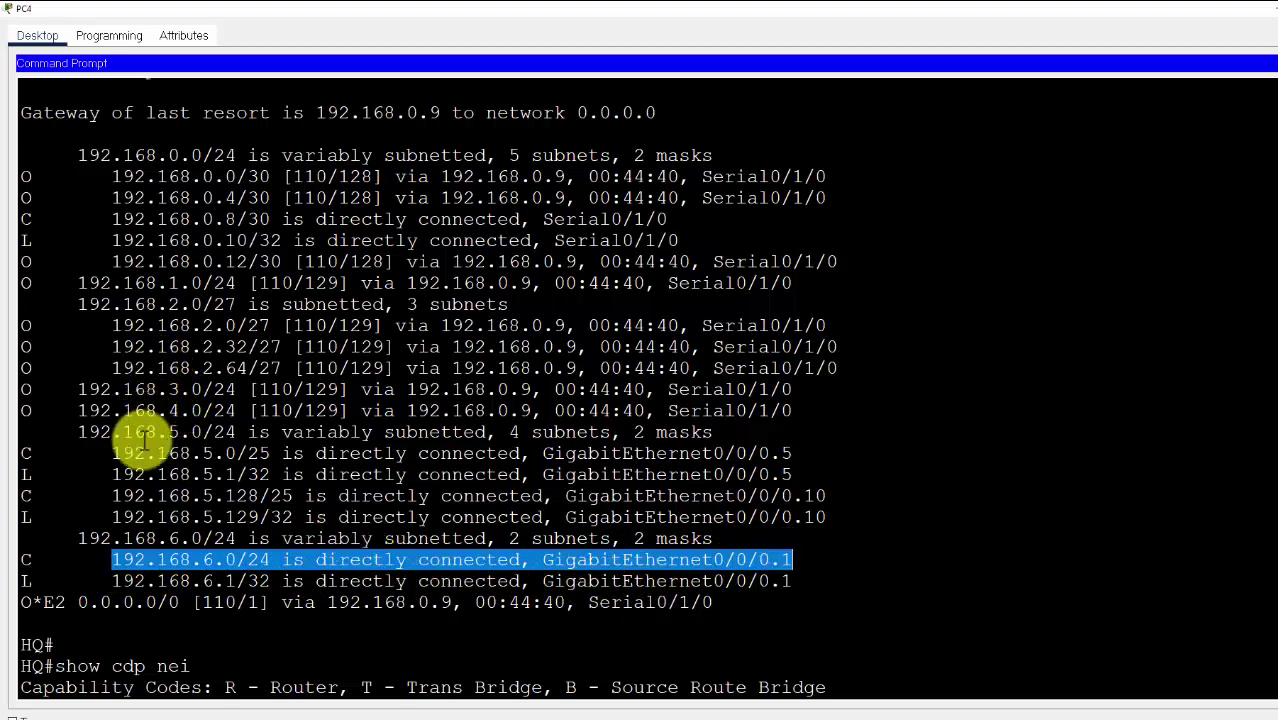
click(567, 497)
drag(567, 497, 645, 497)
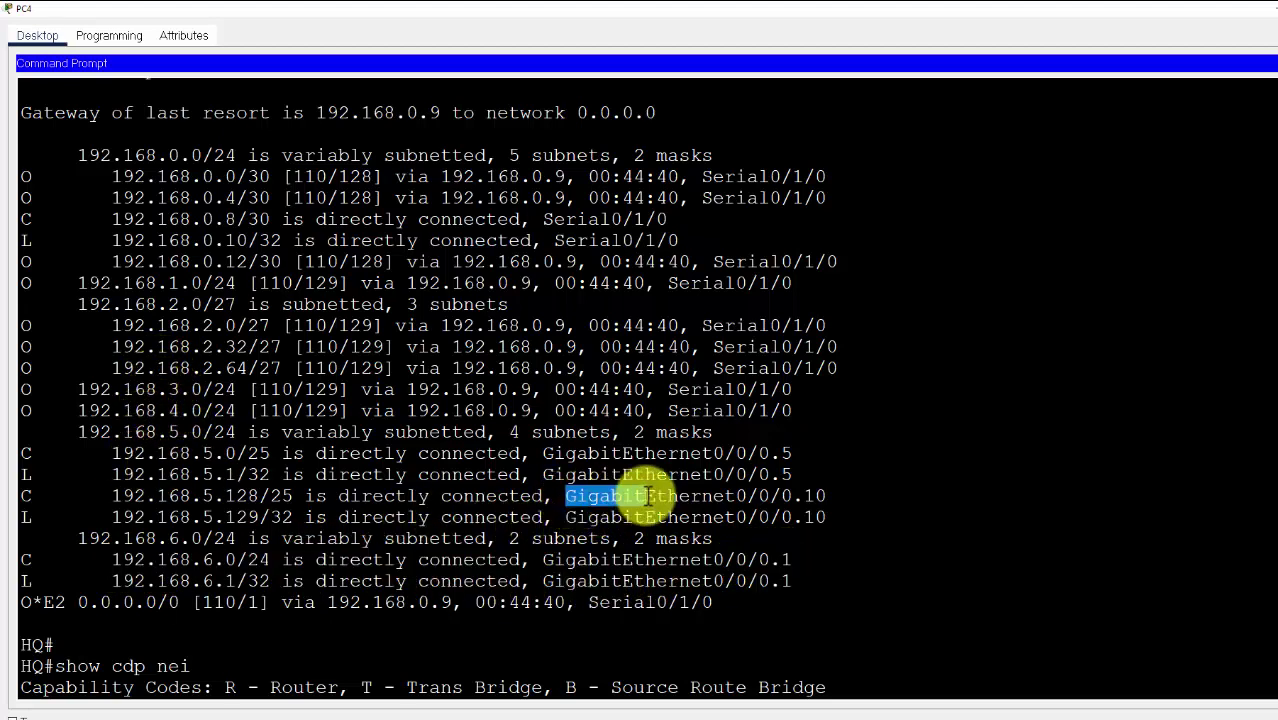
drag(713, 453, 771, 453)
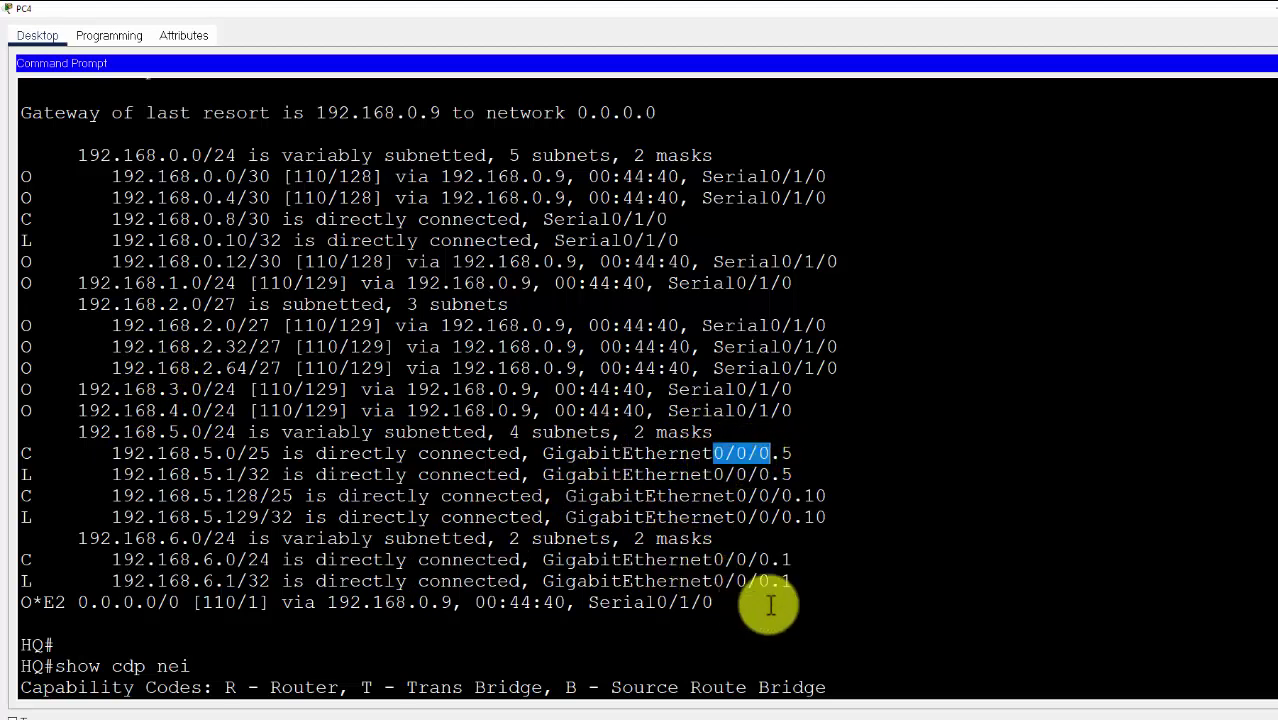
scroll(260, 500, down, 3)
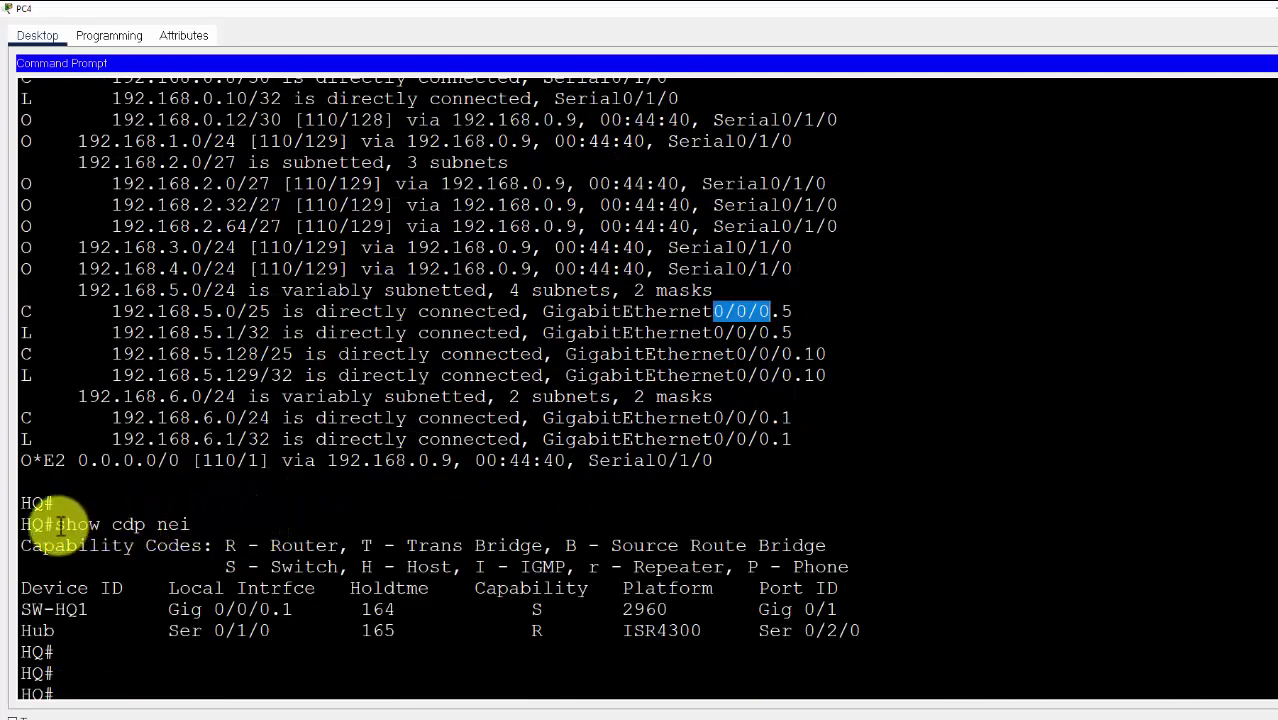
drag(57, 524, 200, 528)
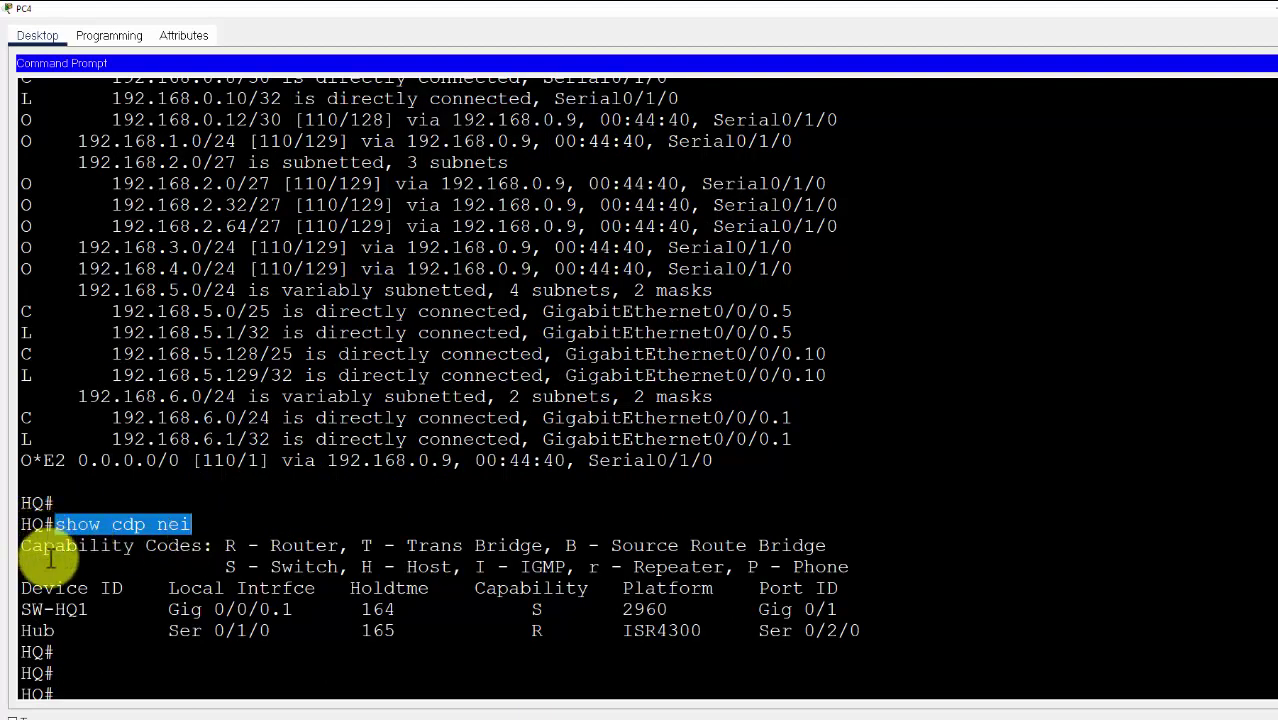
drag(32, 609, 100, 612)
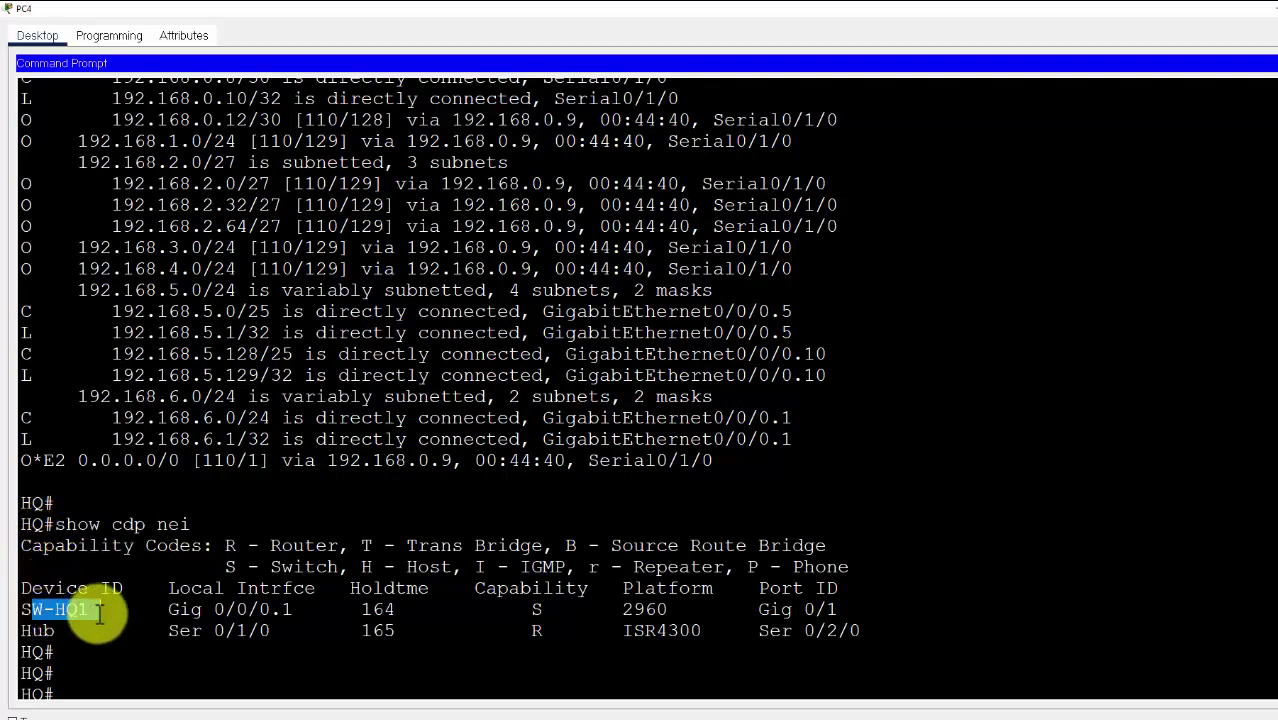
drag(21, 630, 304, 630)
drag(440, 628, 845, 632)
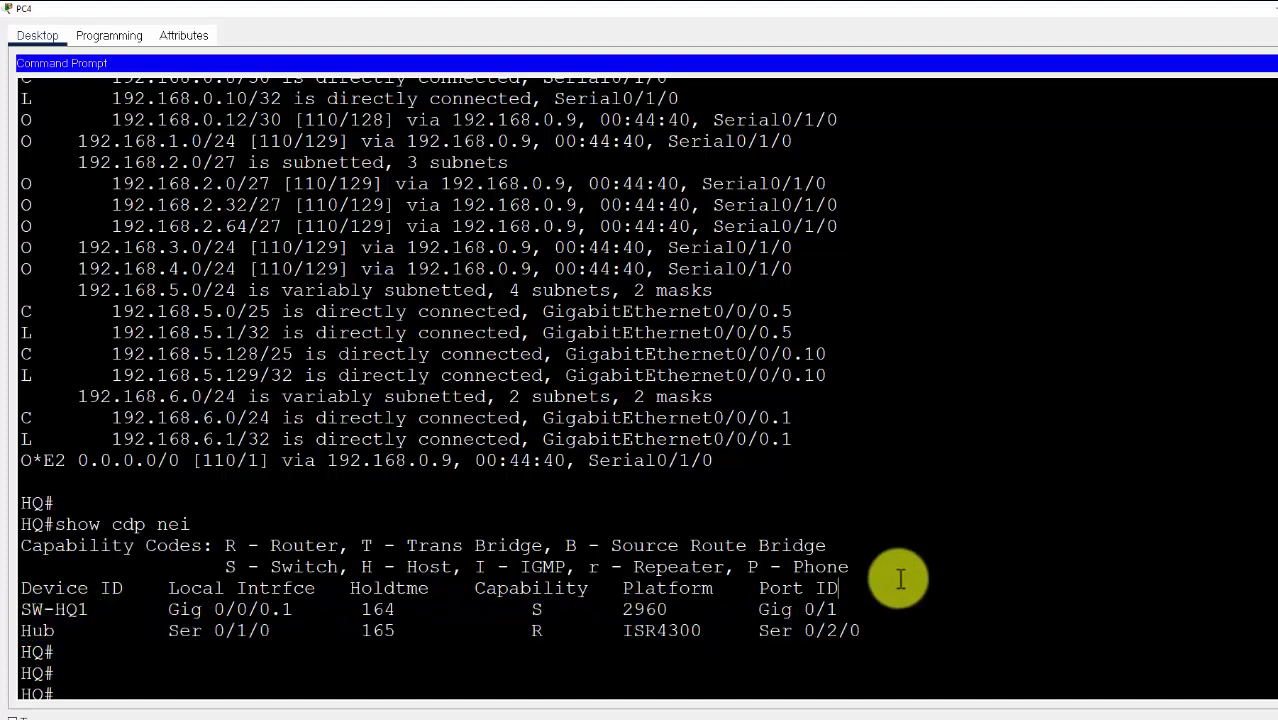
click(903, 578)
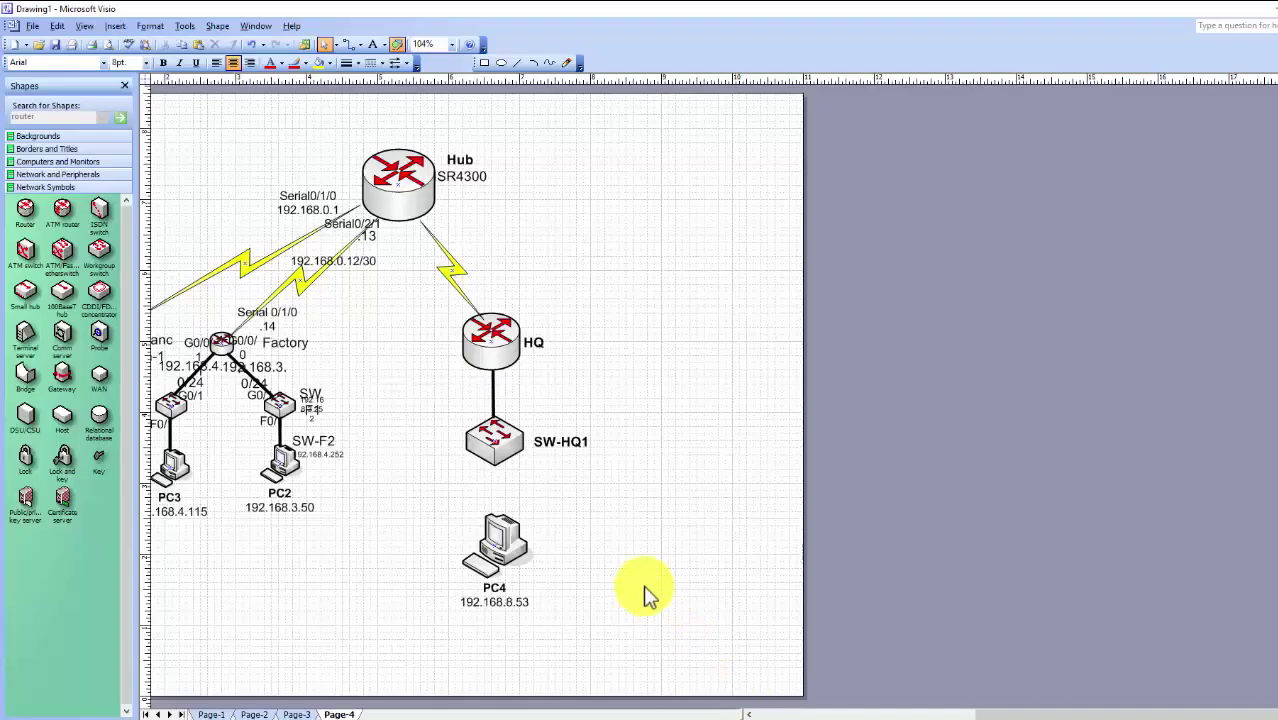
Move PC4 just below SW-HQ1 and add a G0/0/0 text label under HQ
mouse_move(494, 560)
mouse_down()
mouse_move(519, 522)
mouse_move(491, 545)
mouse_up()
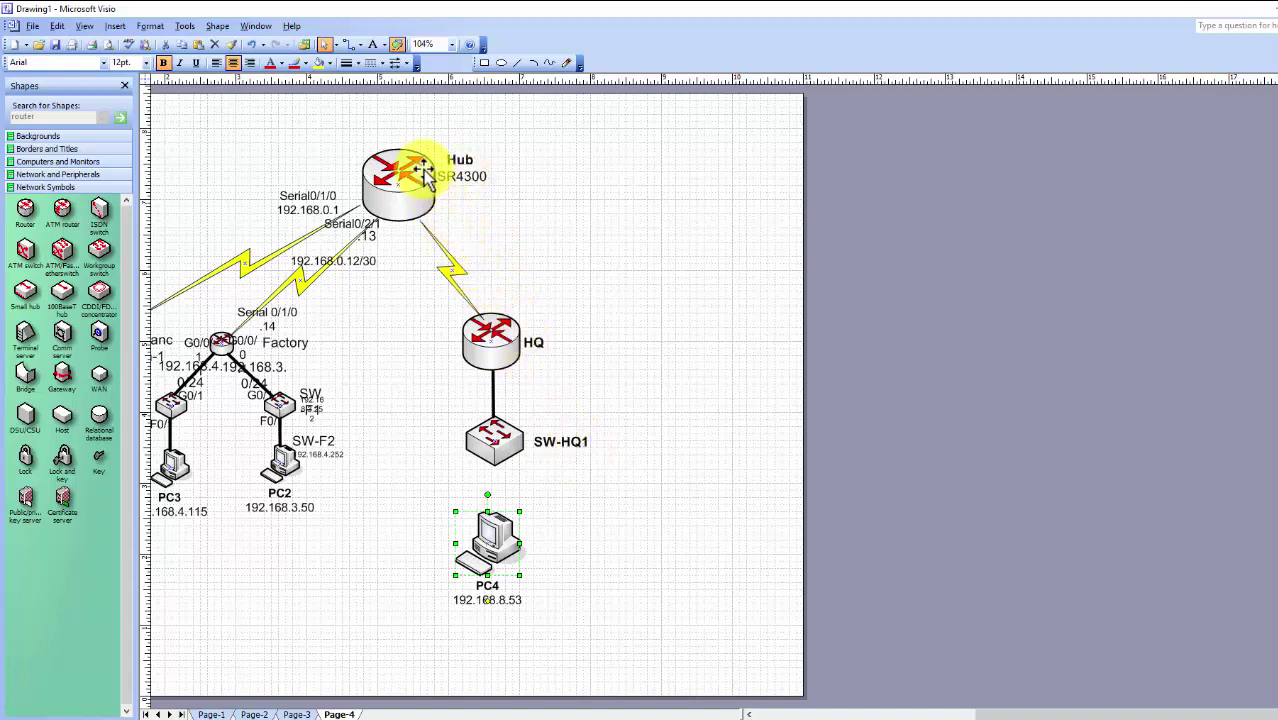
click(556, 326)
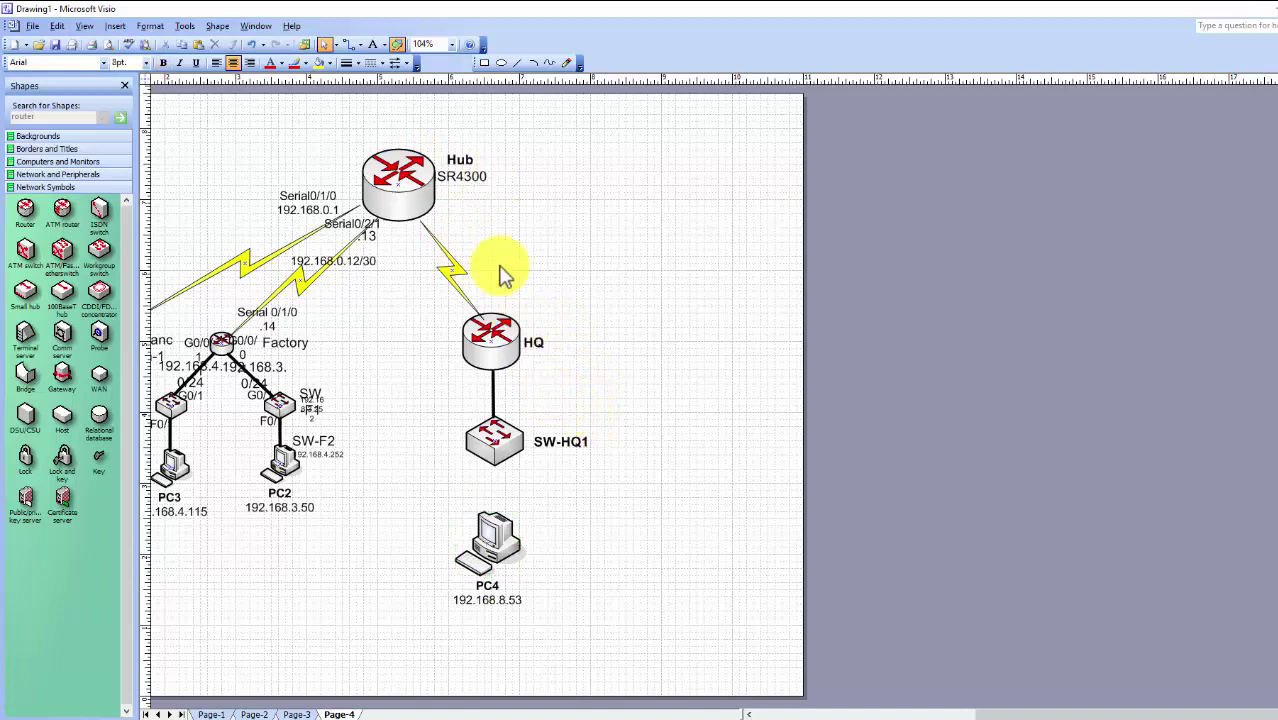
click(372, 44)
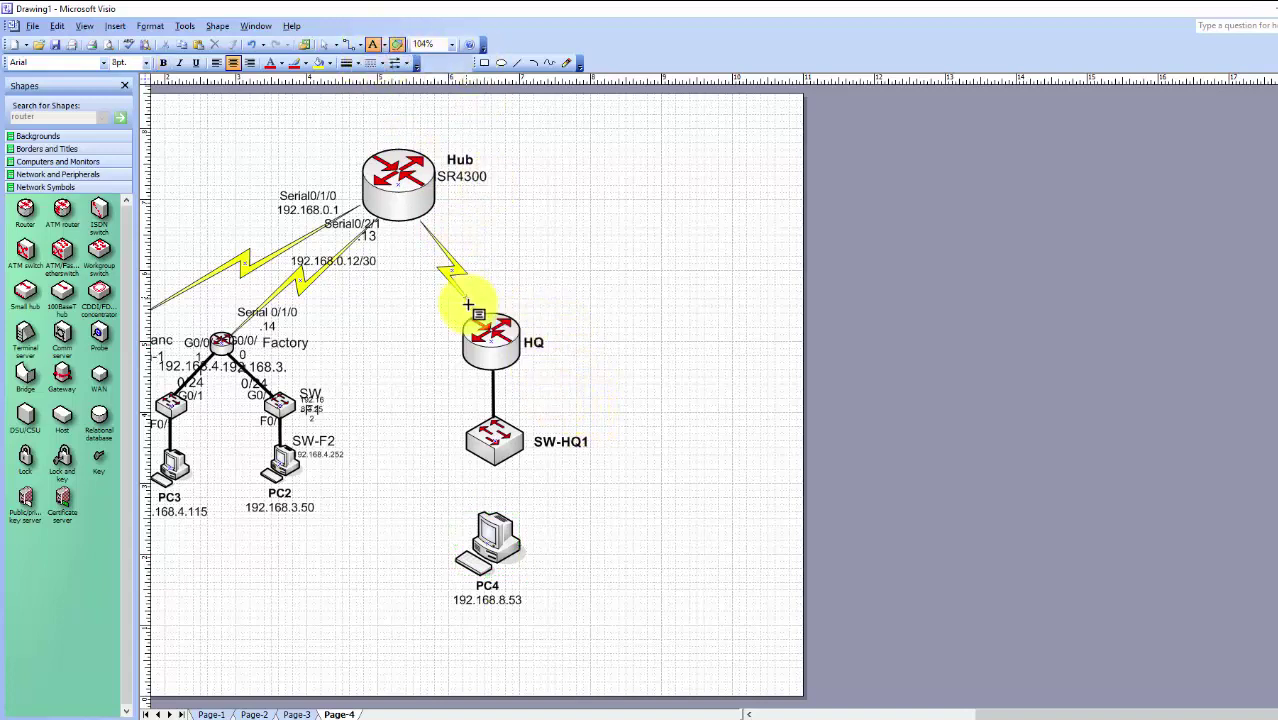
click(507, 378)
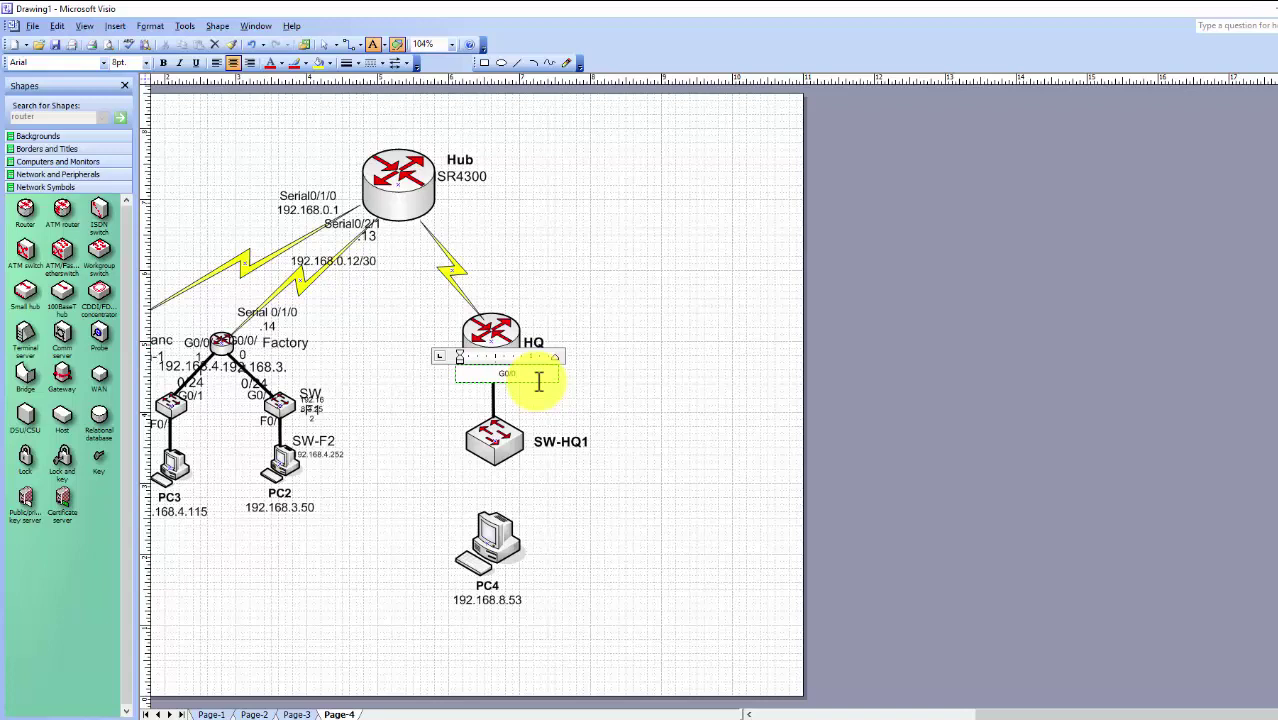
click(608, 408)
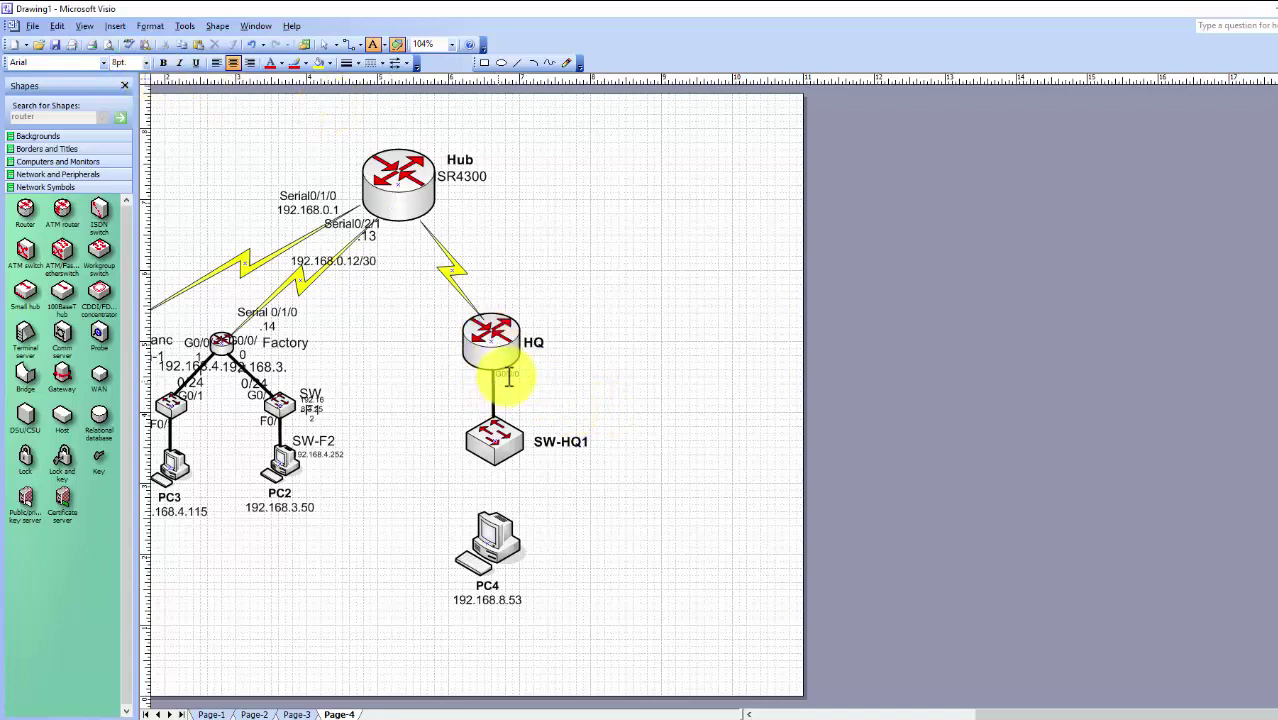
Select the HQ–SW-HQ1 link and undo the last drawing change
click(495, 405)
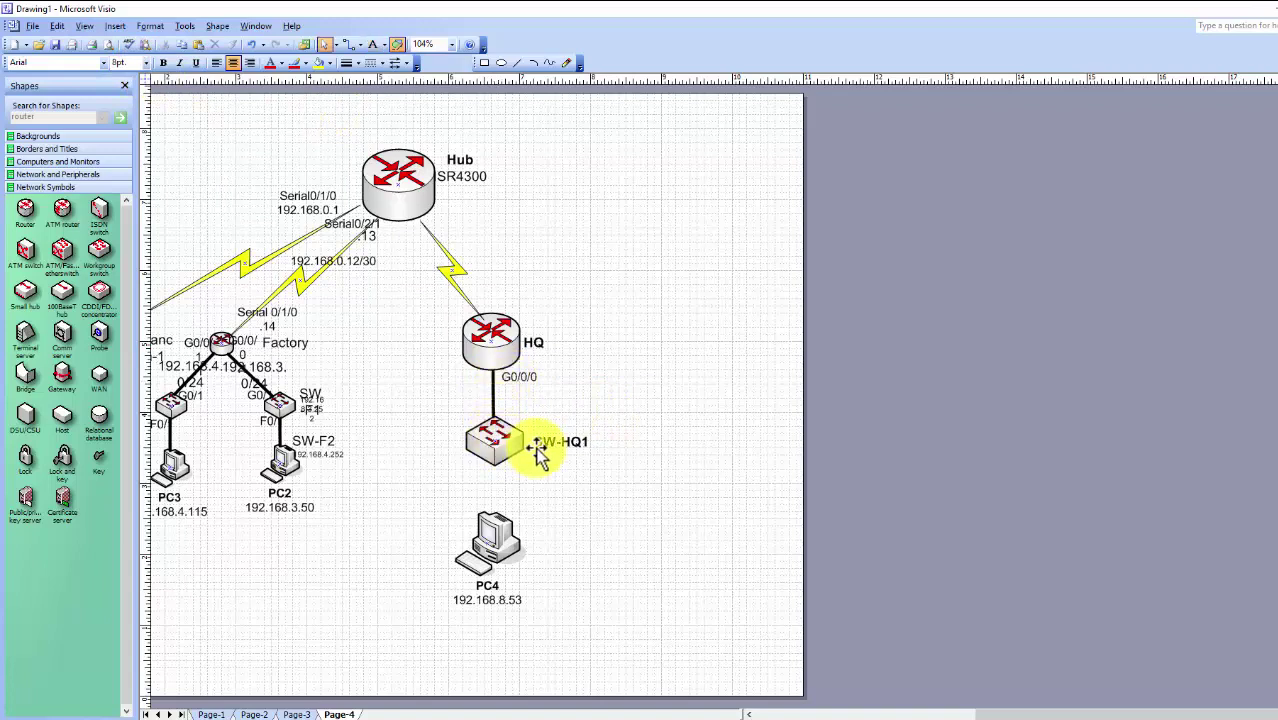
click(493, 418)
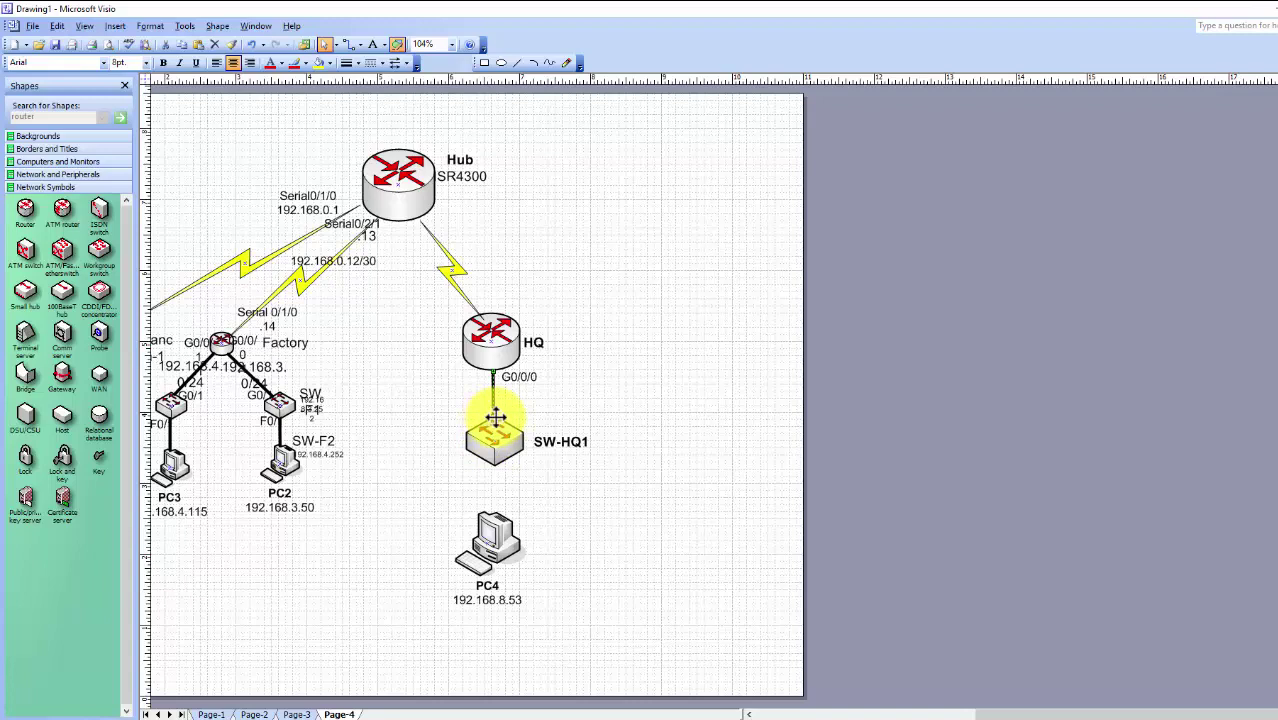
key(ctrl+z)
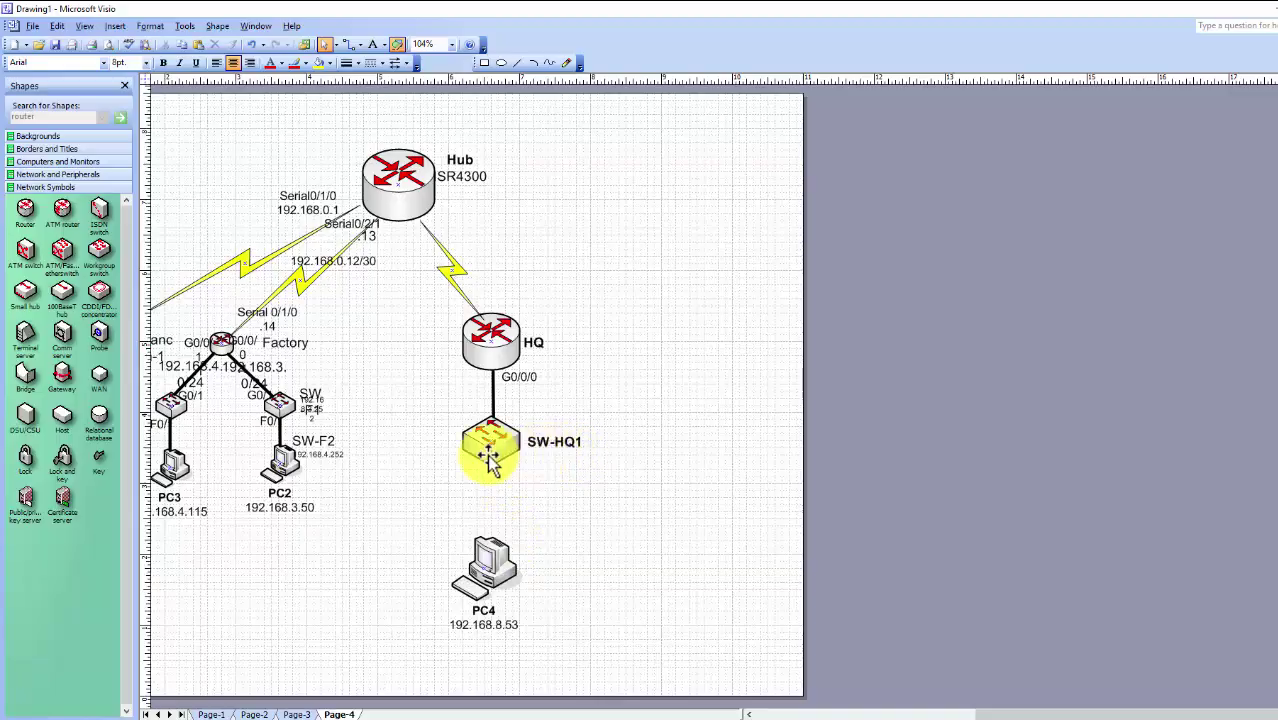
key(alt+Tab)
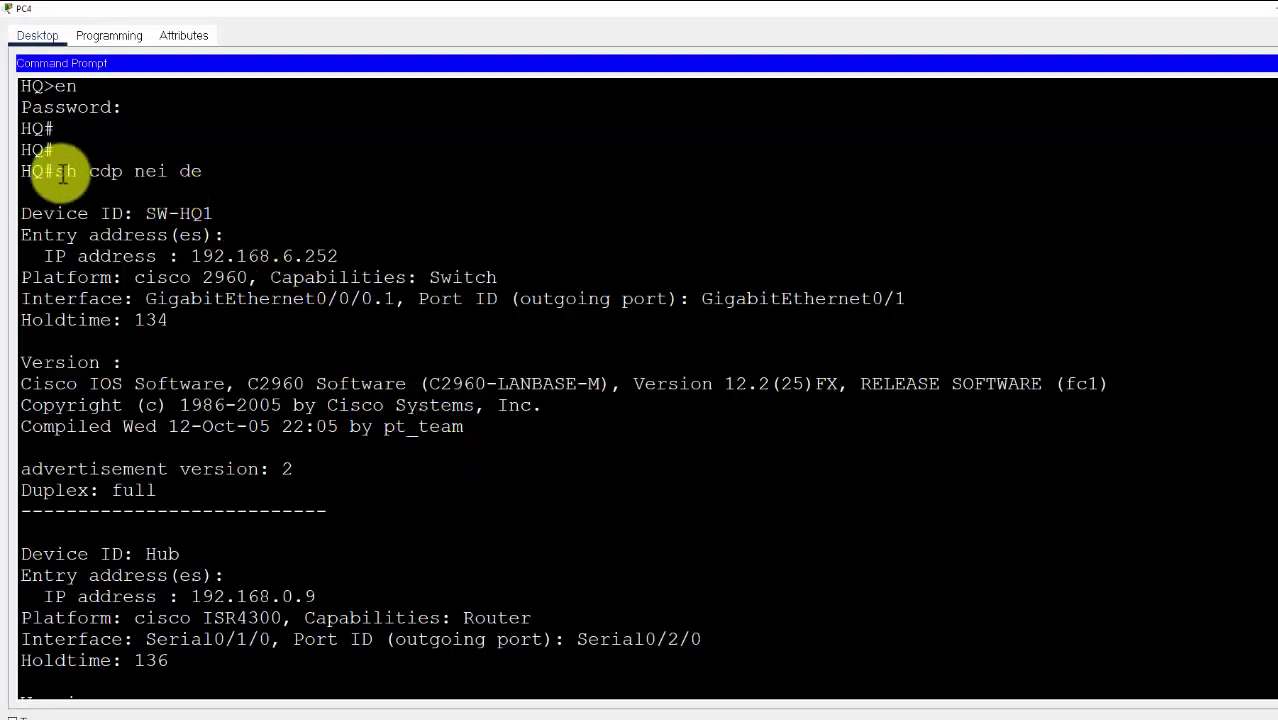
Review SW-HQ1's CDP entry at 192.168.6.252, then finish the output back at HQ's prompt
drag(62, 175, 206, 173)
drag(145, 213, 216, 213)
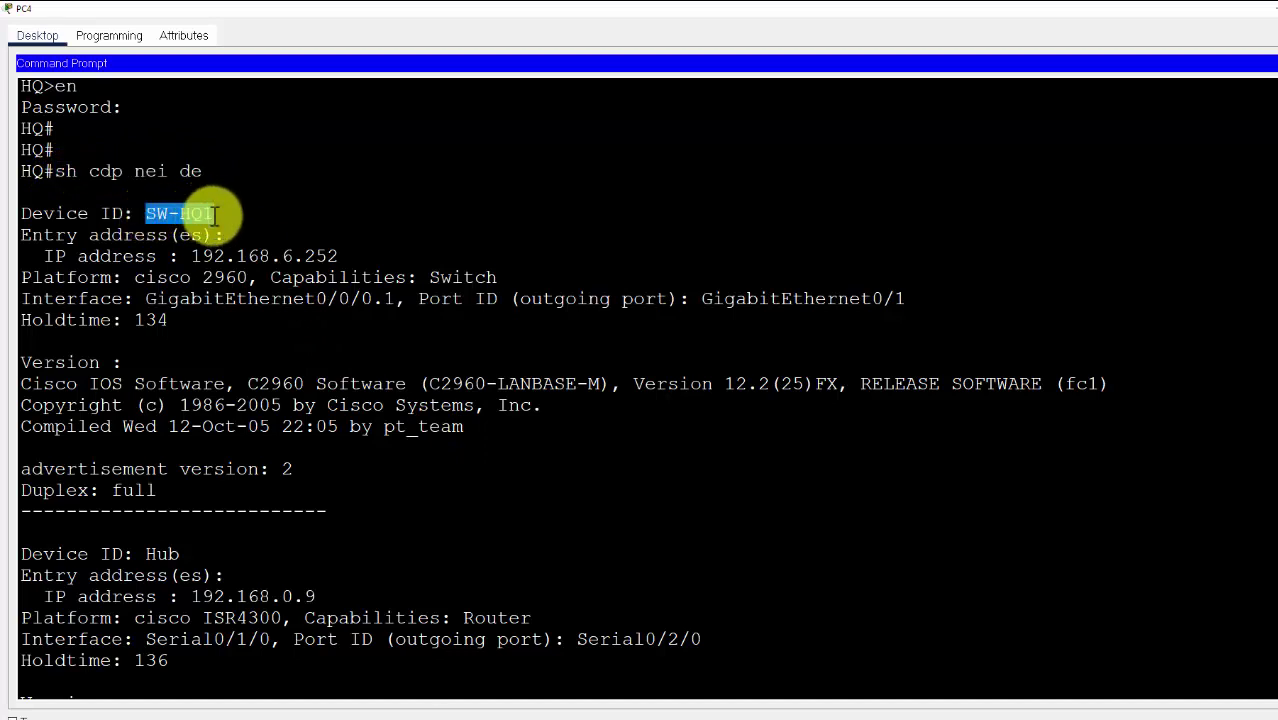
drag(191, 256, 346, 266)
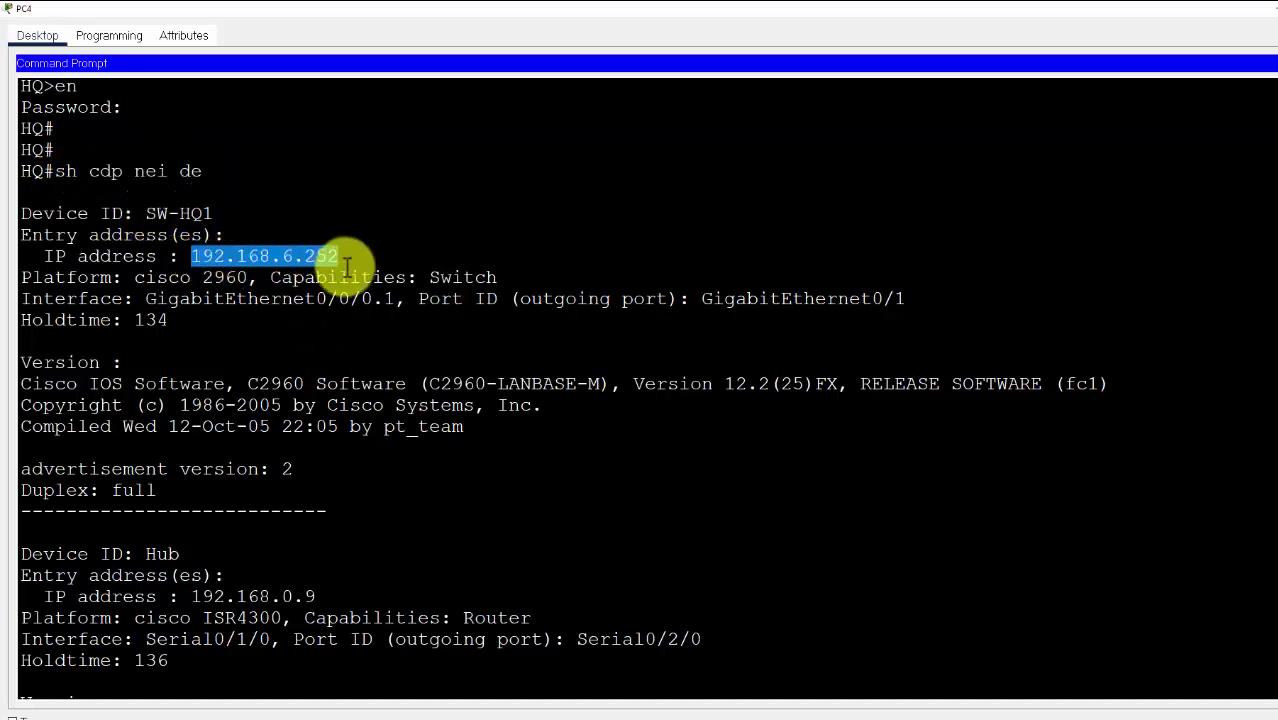
scroll(222, 571, down, 3)
click(143, 685)
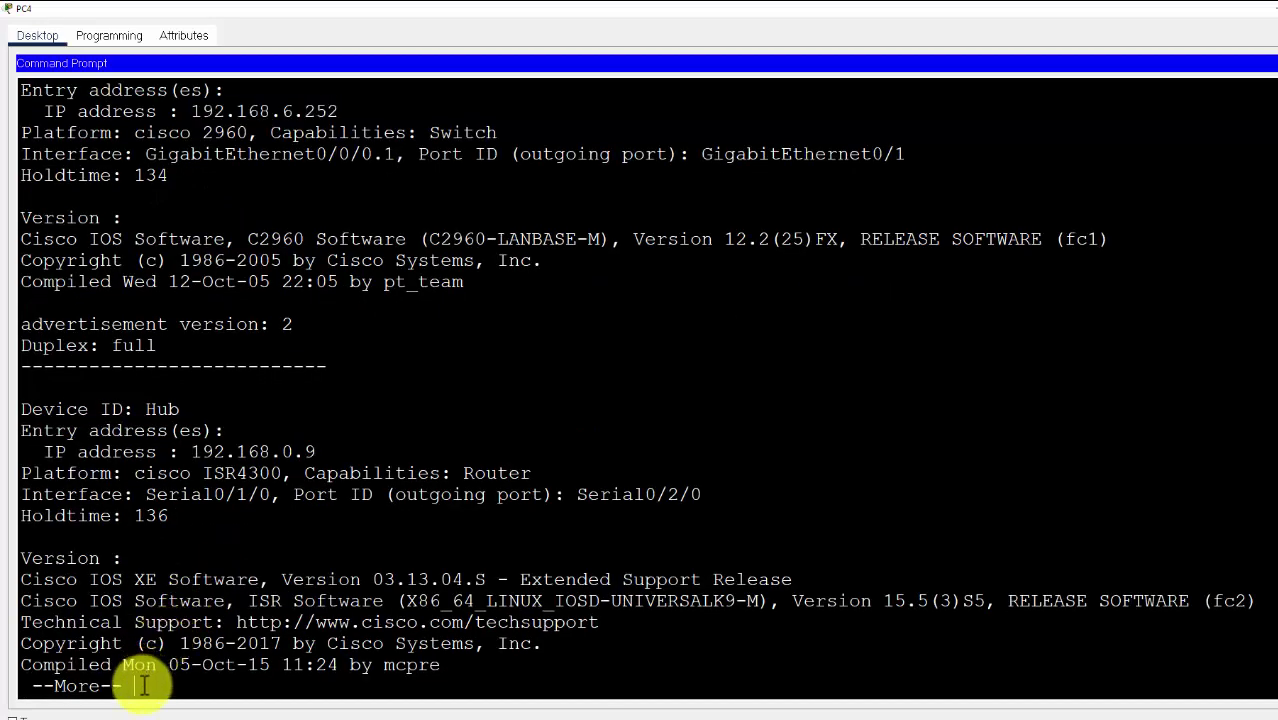
key(Return)
key(q)
key(Return)
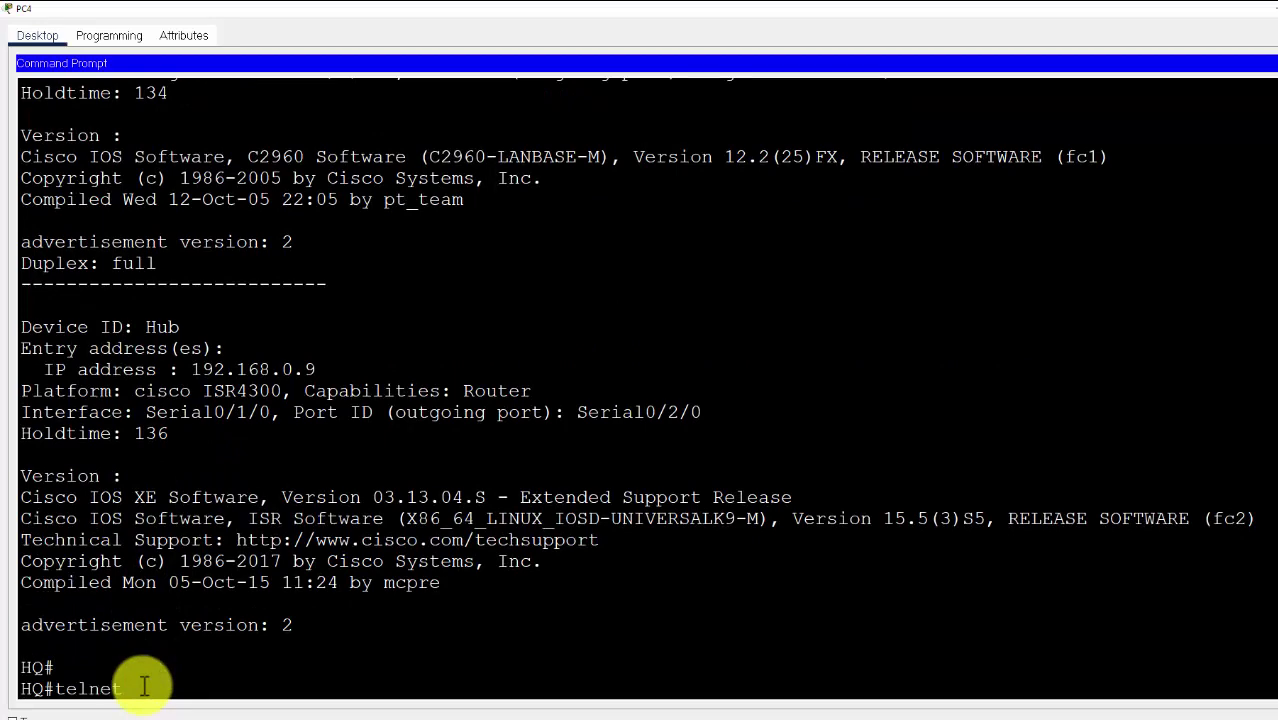
Type telnet and paste SW-HQ1's address 192.168.6.252 after it
text(telnet)
scroll(160, 380, up, 4)
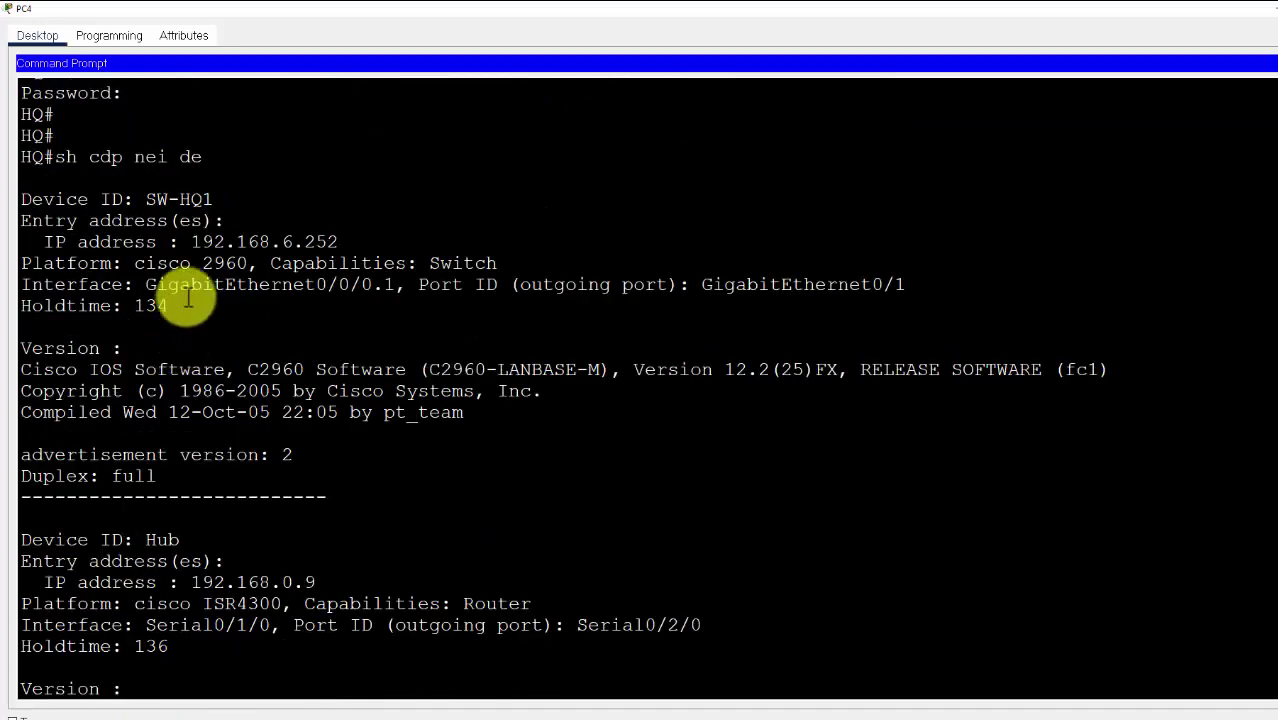
drag(194, 246, 342, 247)
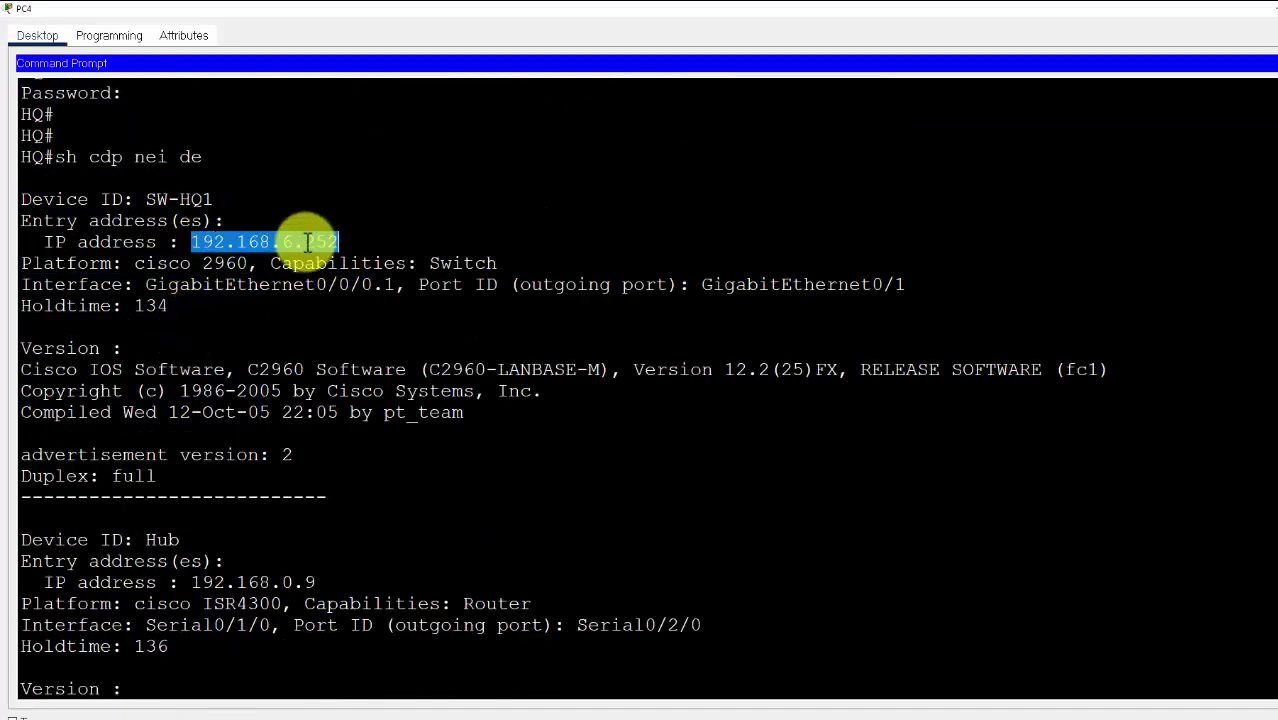
right_click(320, 249)
click(320, 249)
scroll(271, 448, down, 4)
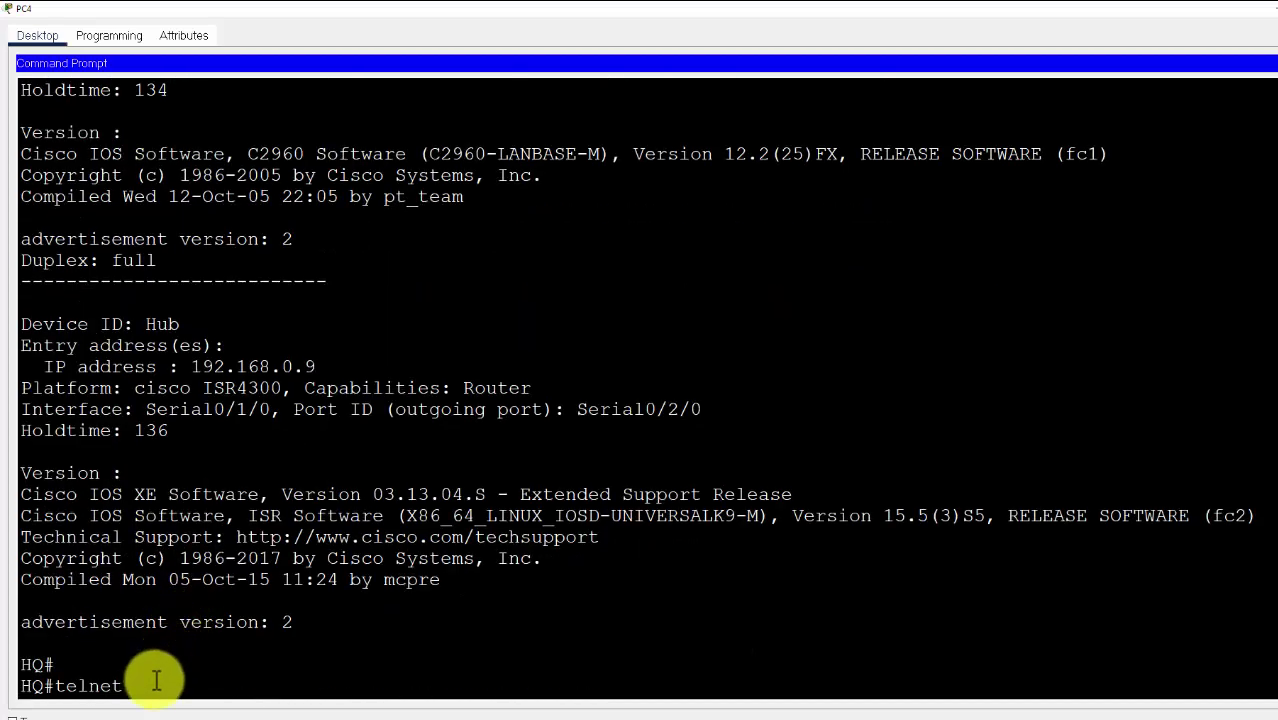
click(188, 714)
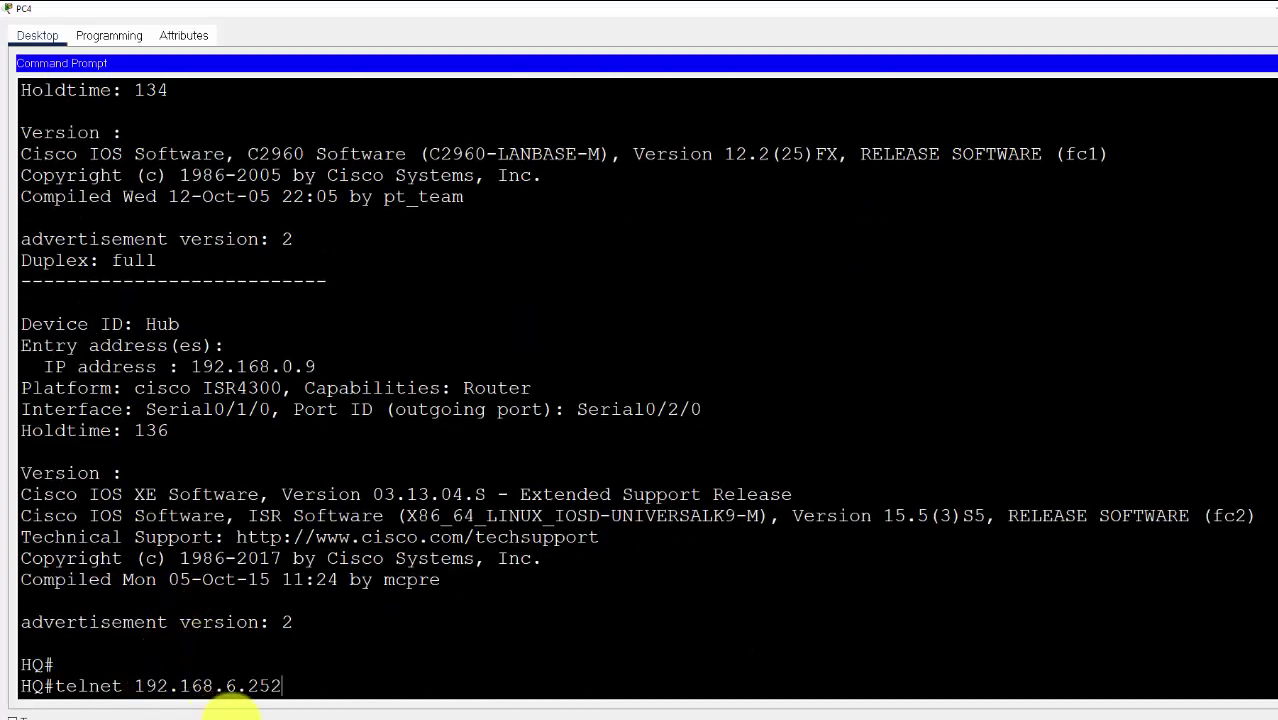
Telnet from HQ to SW-HQ1, log in with the VTY password, and request enable mode
key(Return)
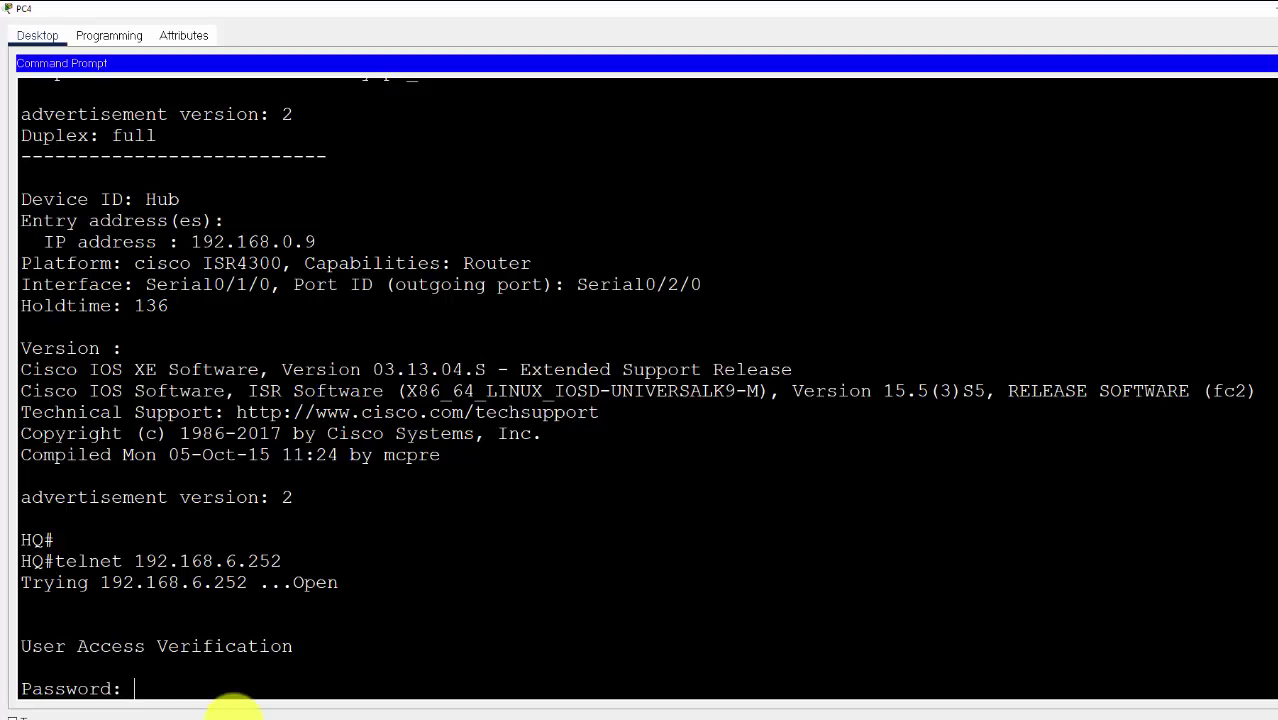
key(Return)
key(Return)
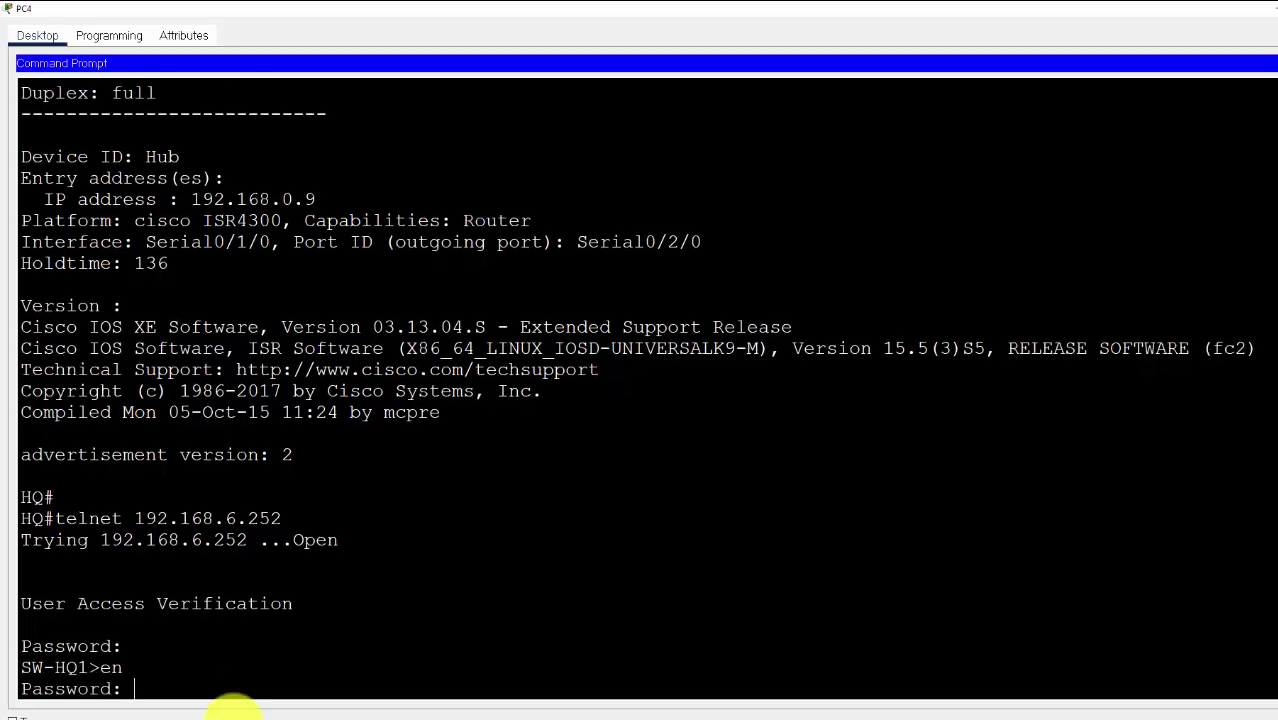
key(Return)
key(Return)
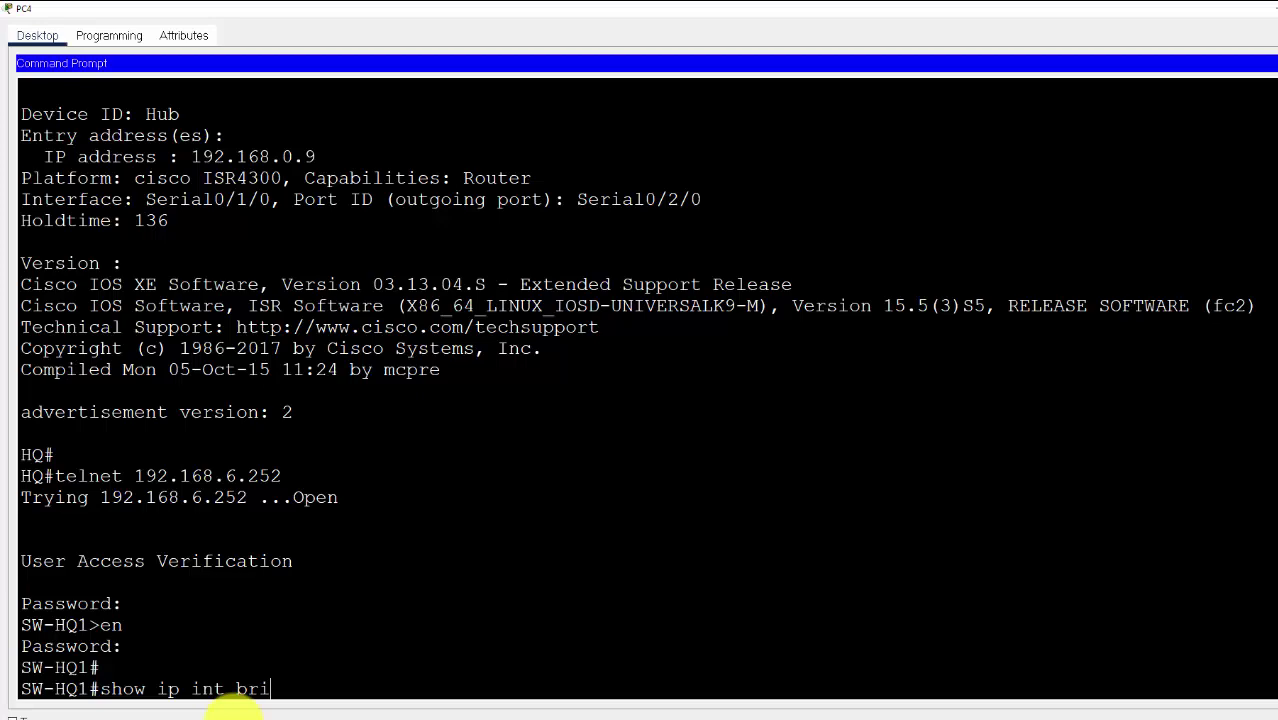
Run 'show ip int bri' on SW-HQ1 and mark the up Port-channel1, Port-channel3 and FastEthernet rows
key(Return)
key(Return)
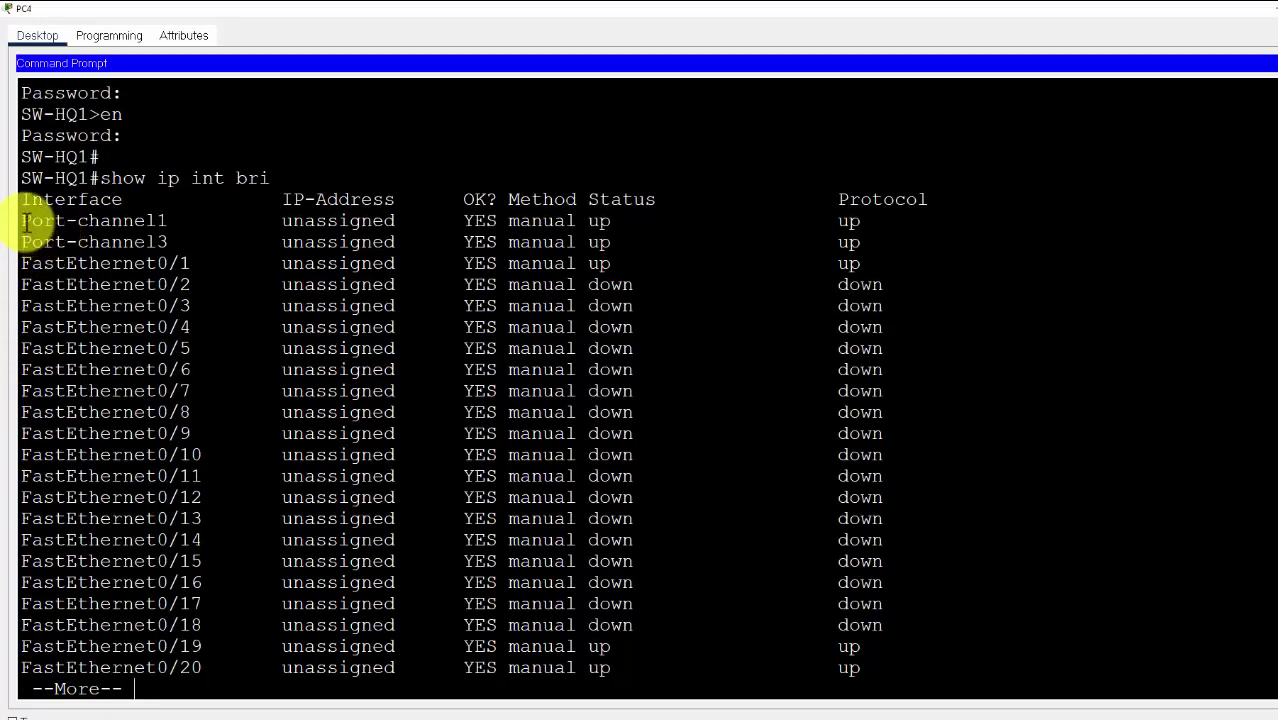
drag(24, 220, 893, 246)
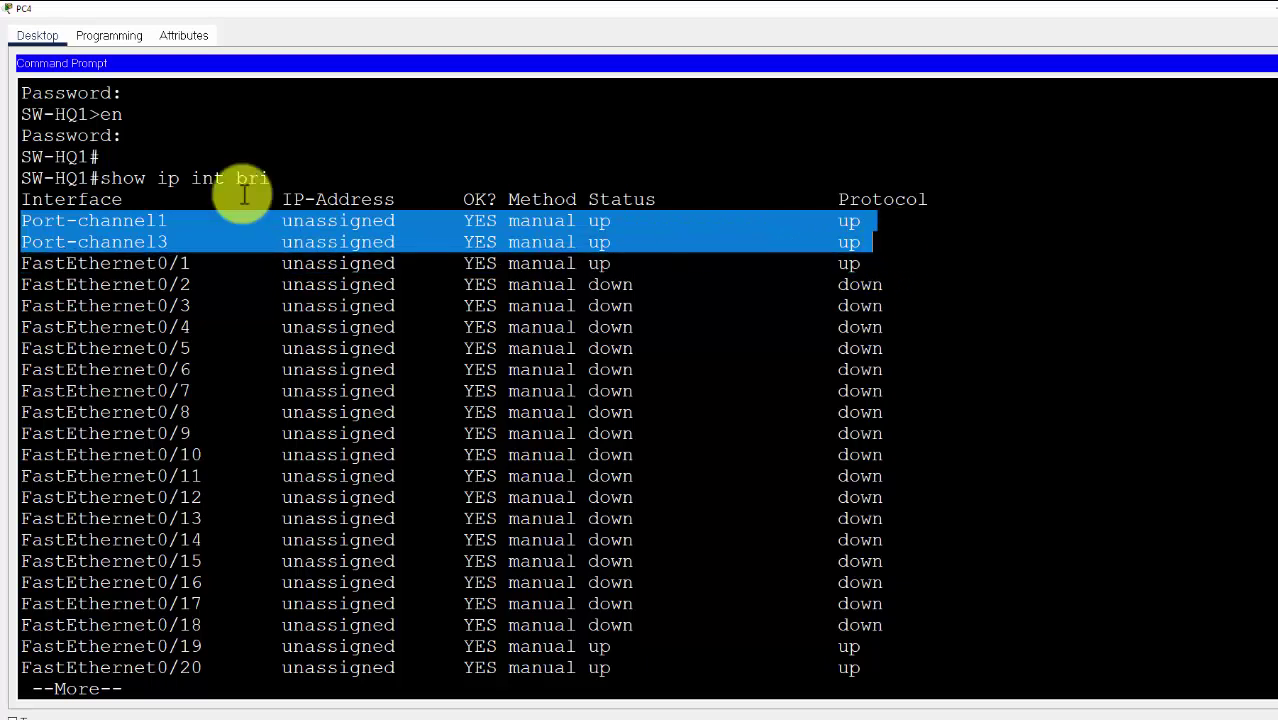
drag(89, 178, 21, 180)
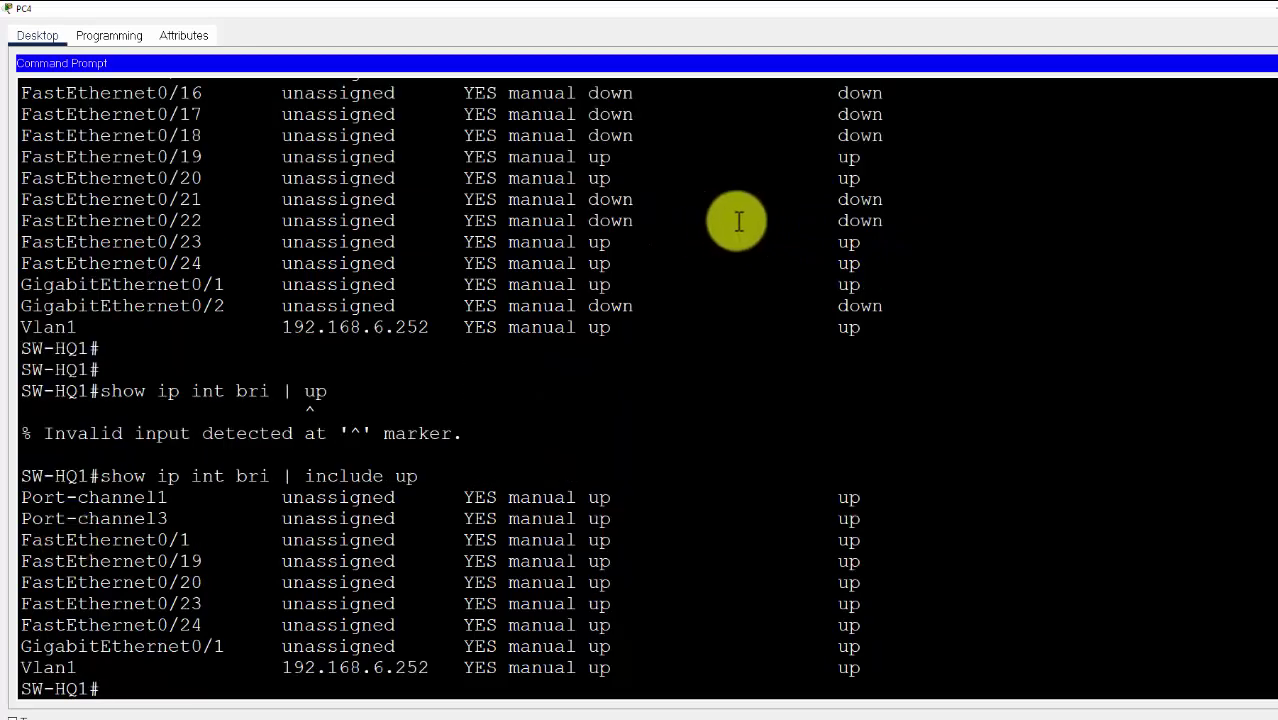
drag(197, 476, 428, 474)
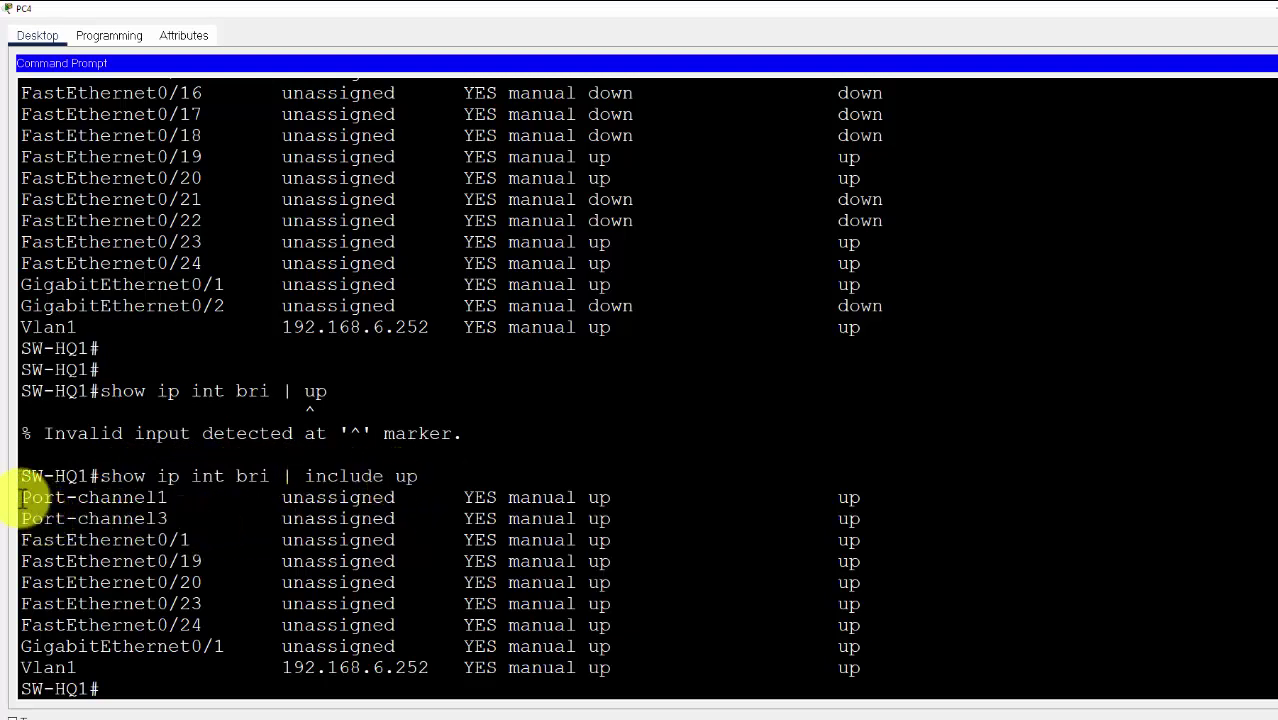
drag(47, 497, 170, 515)
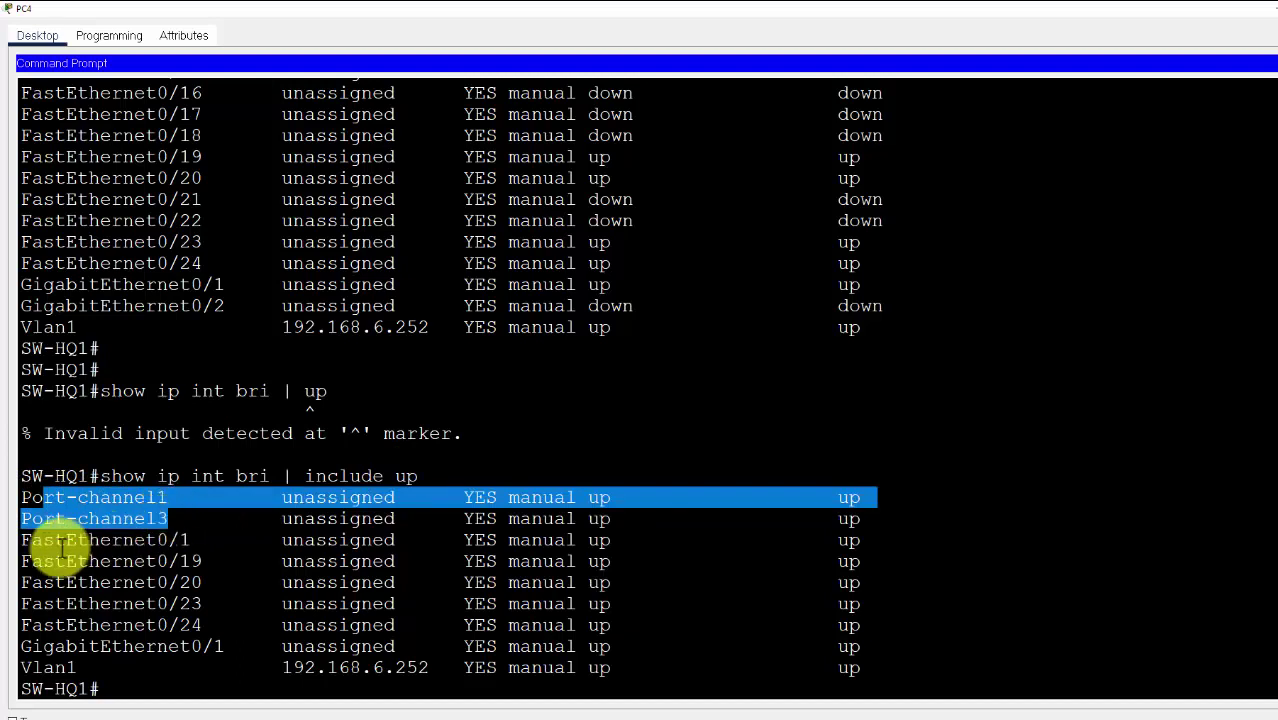
drag(27, 541, 232, 622)
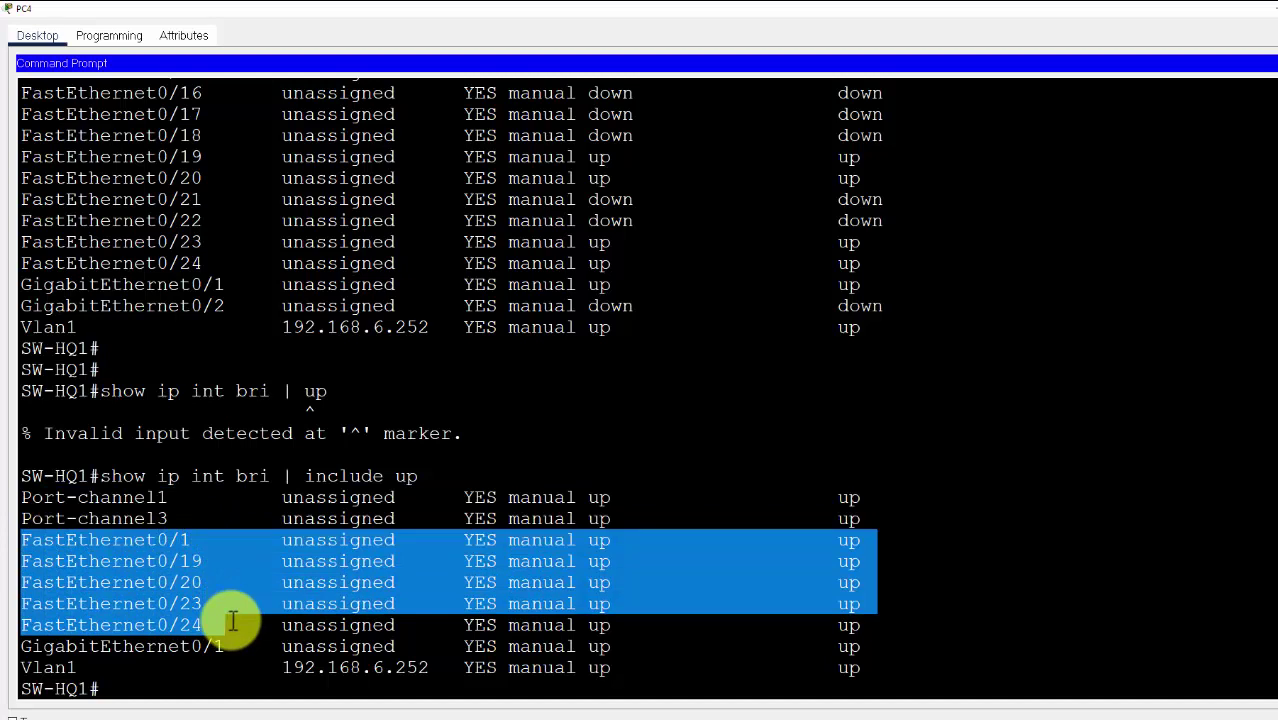
drag(240, 622, 860, 630)
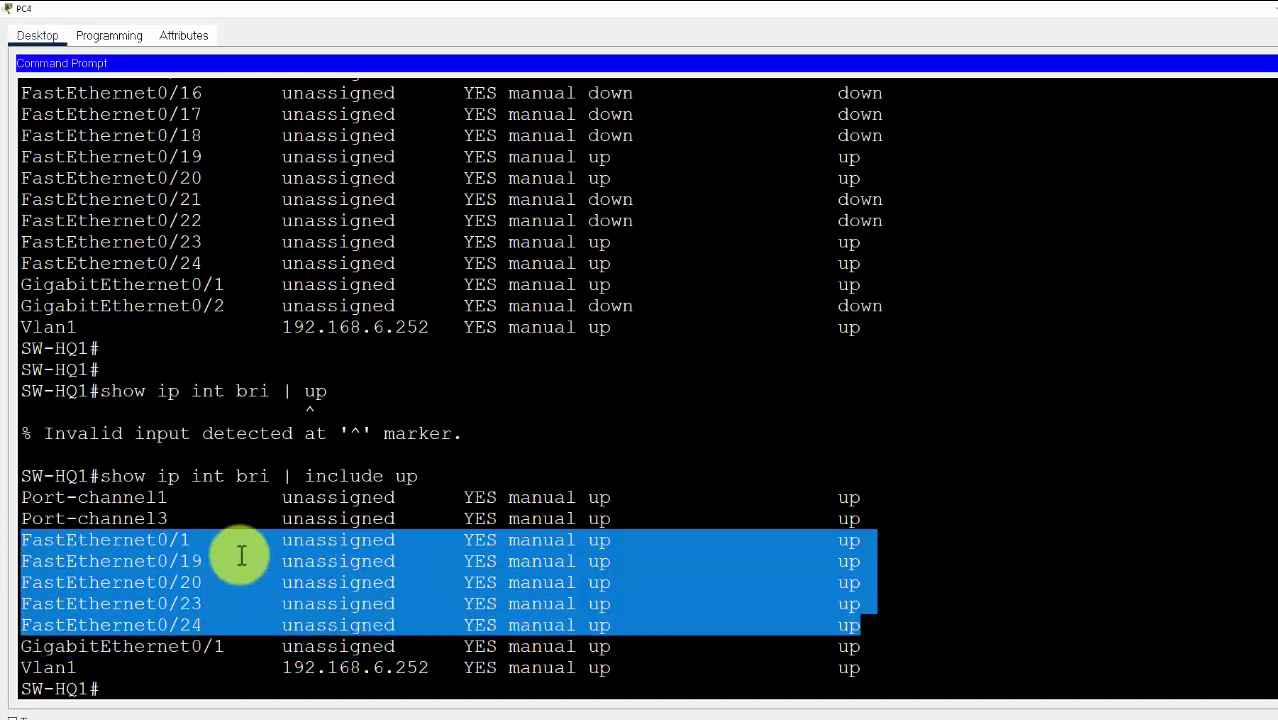
Recheck the Port-channel1/3, GigabitEthernet0/1 and Vlan1 rows before returning to the Visio diagram
drag(32, 494, 190, 550)
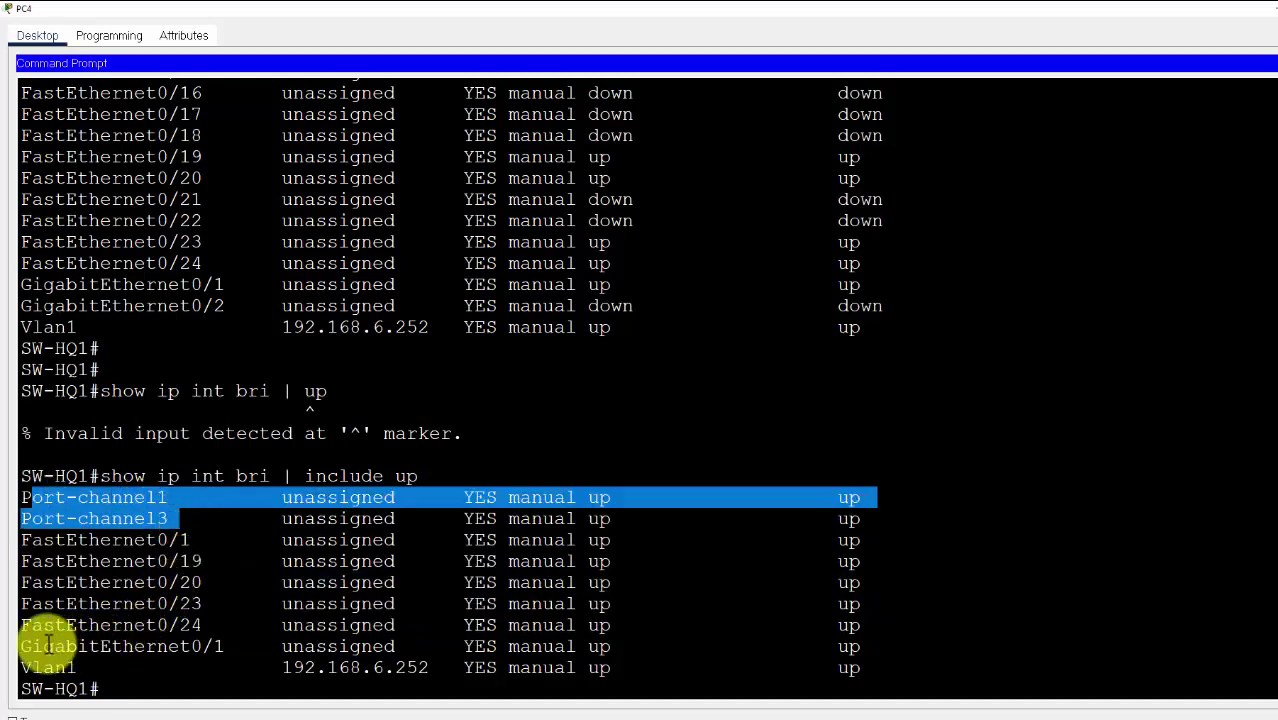
drag(32, 646, 220, 648)
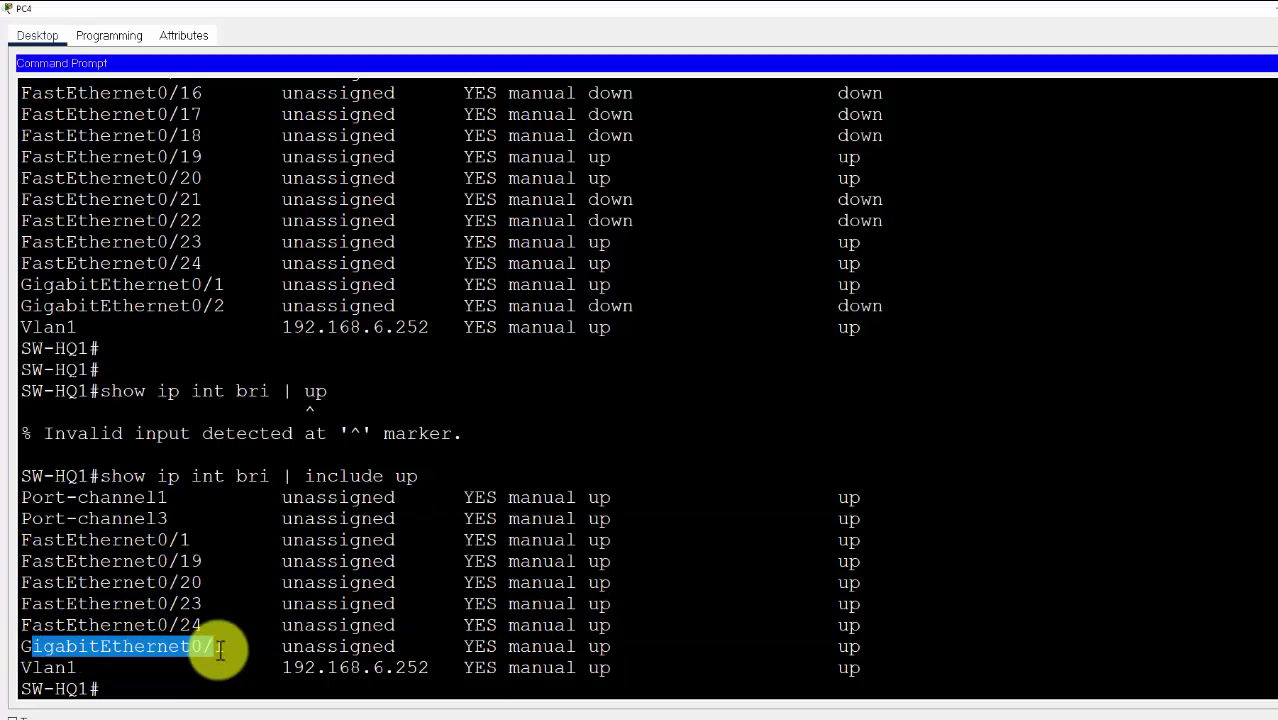
drag(32, 667, 902, 663)
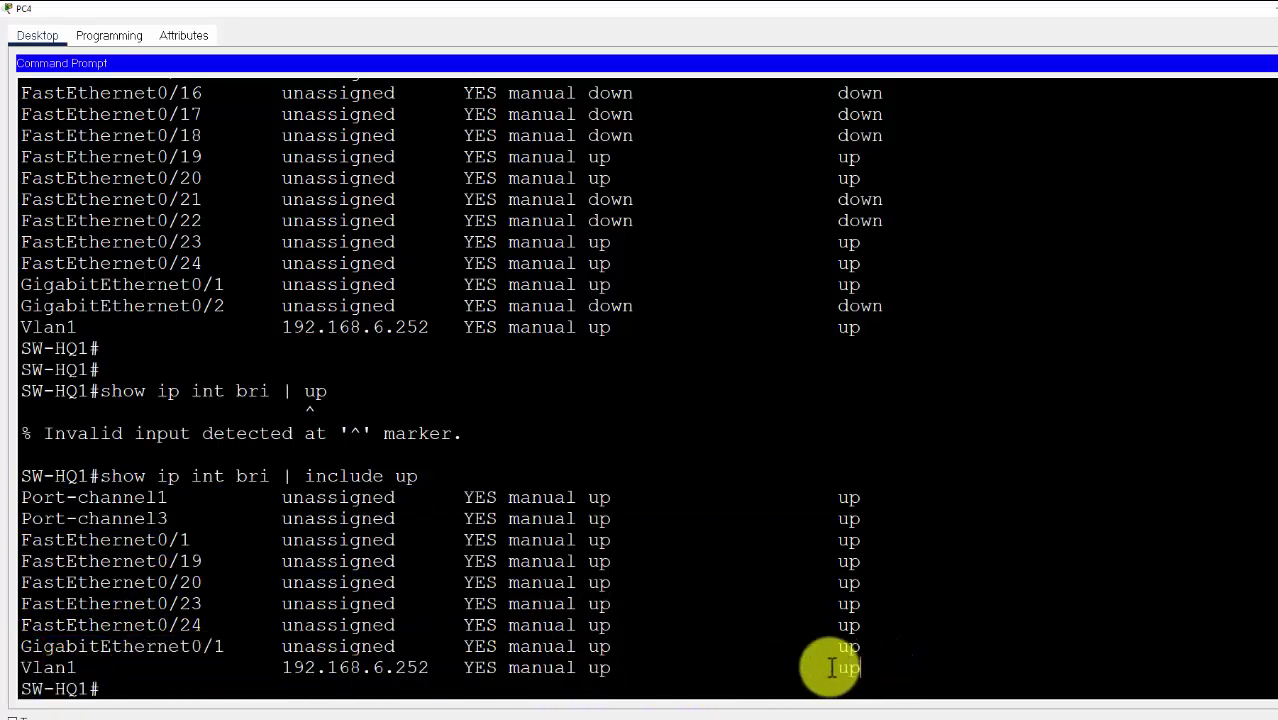
drag(21, 497, 195, 518)
click(195, 518)
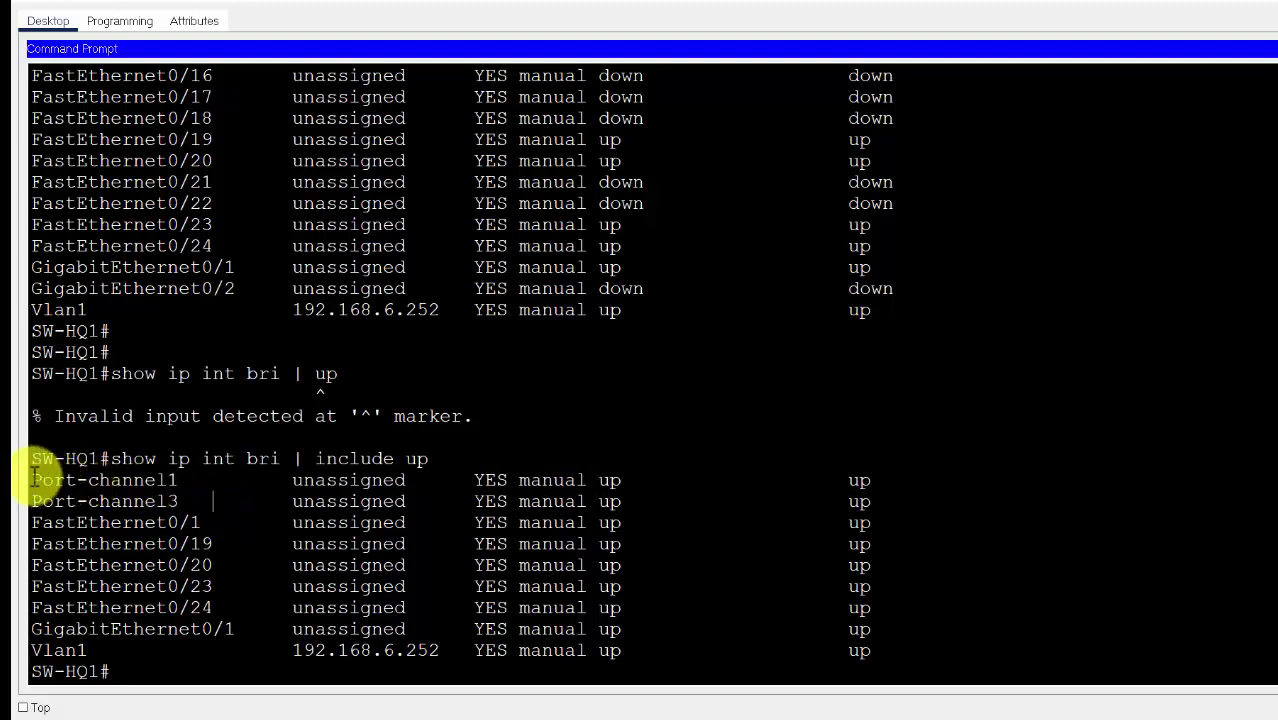
drag(33, 478, 225, 505)
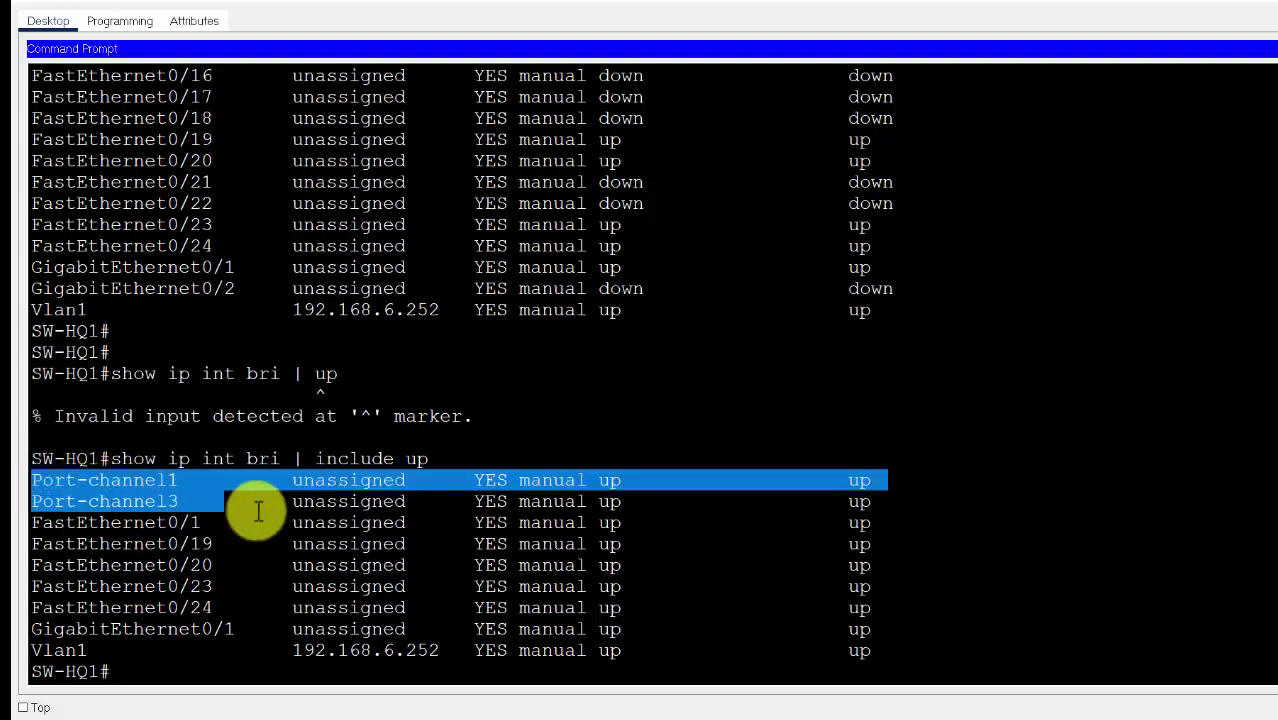
click(782, 710)
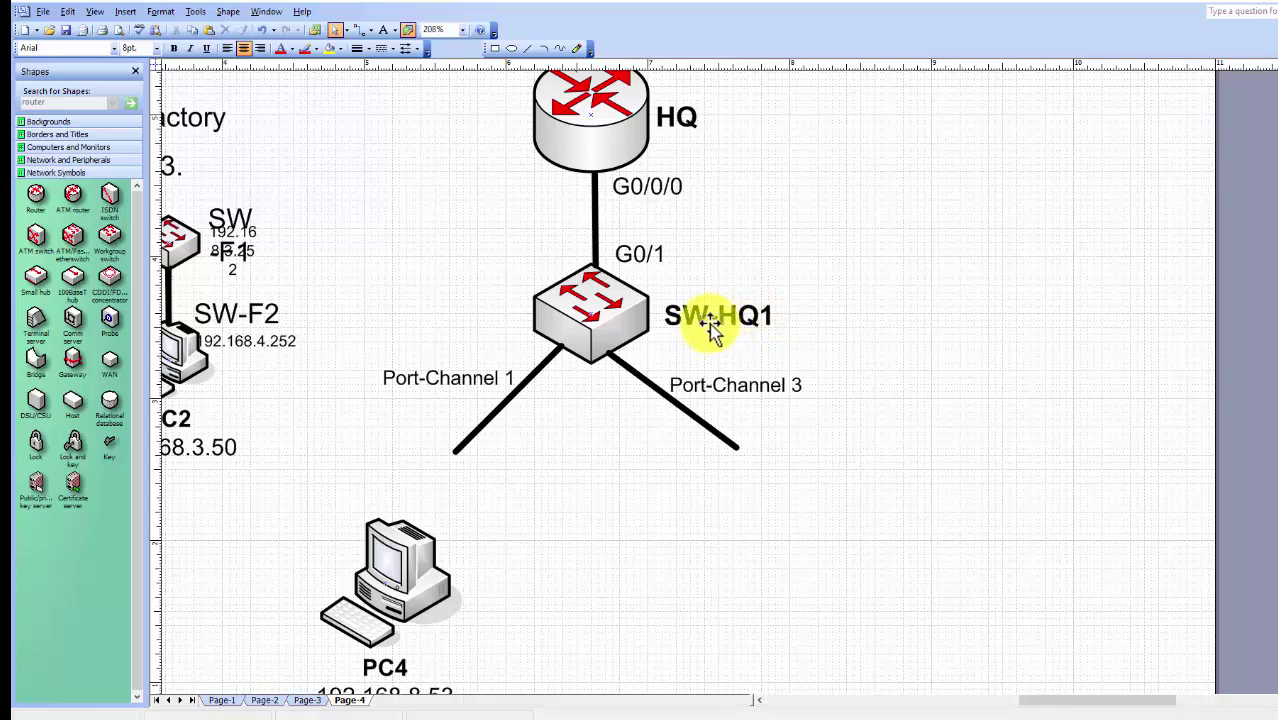
Nudge the PC4 shape slightly left and down beneath SW-HQ1 in the Visio diagram
click(641, 255)
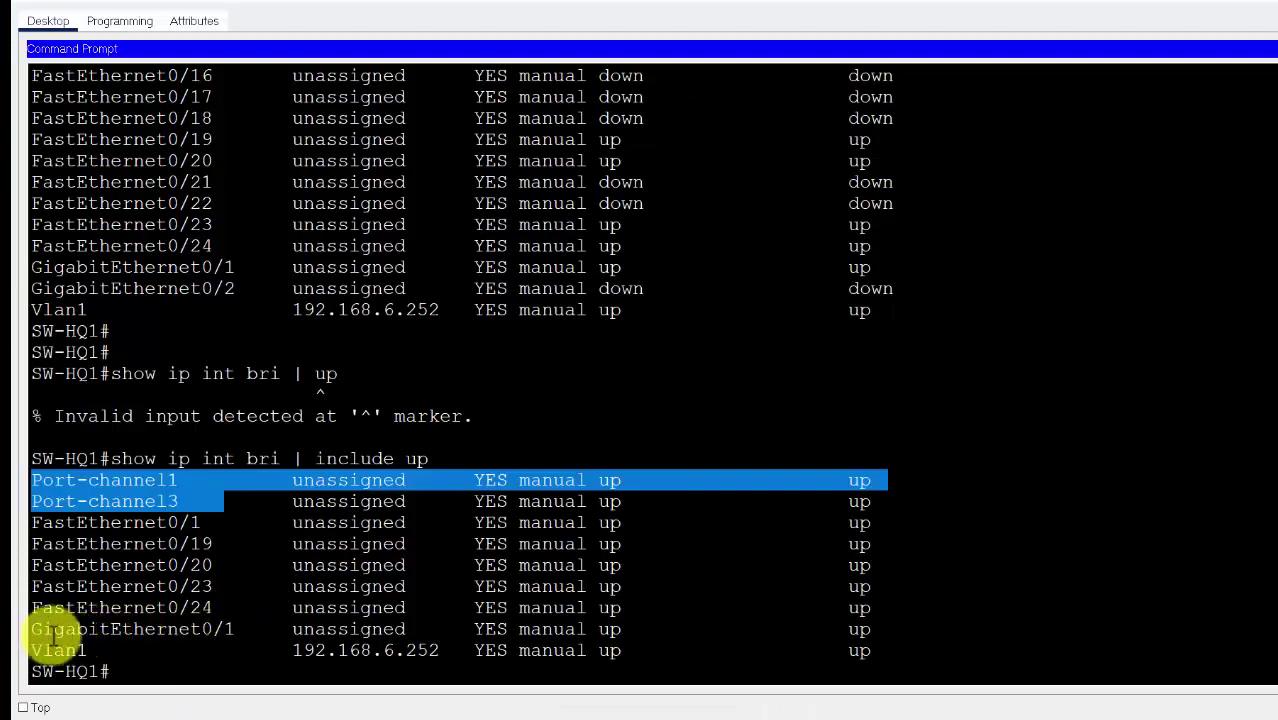
drag(40, 629, 870, 623)
key(super+Tab)
click(676, 391)
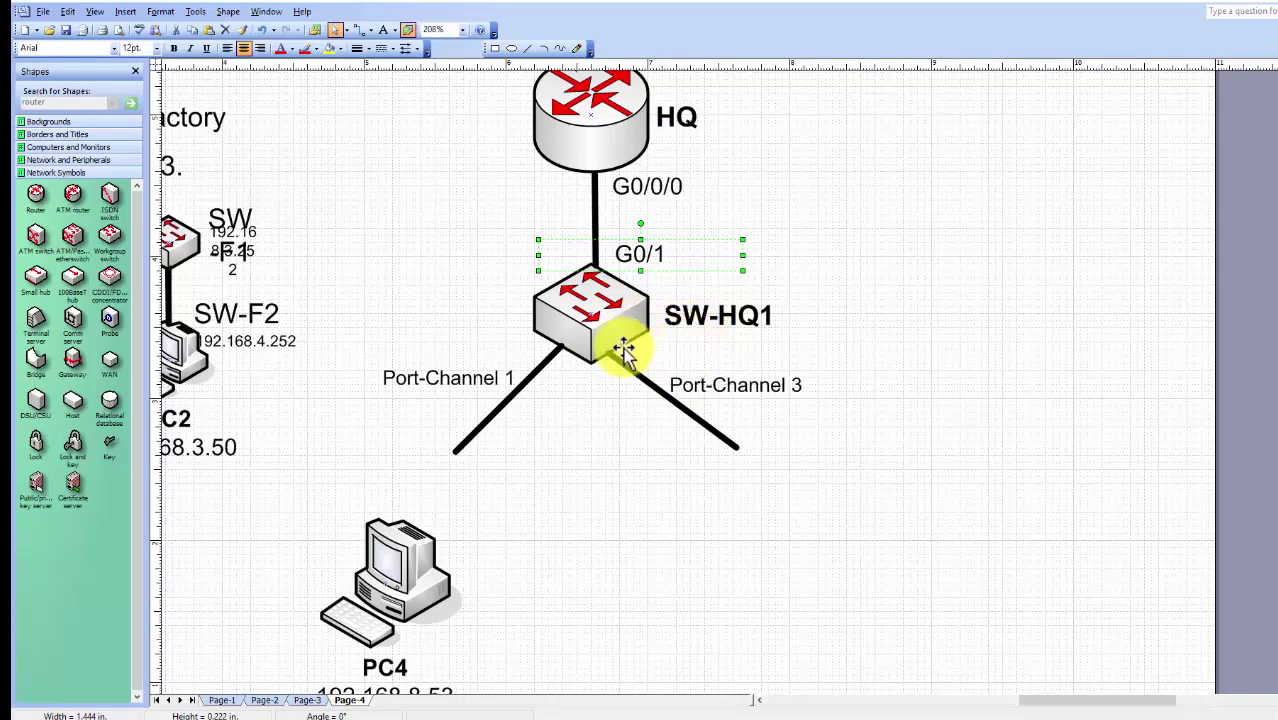
click(503, 383)
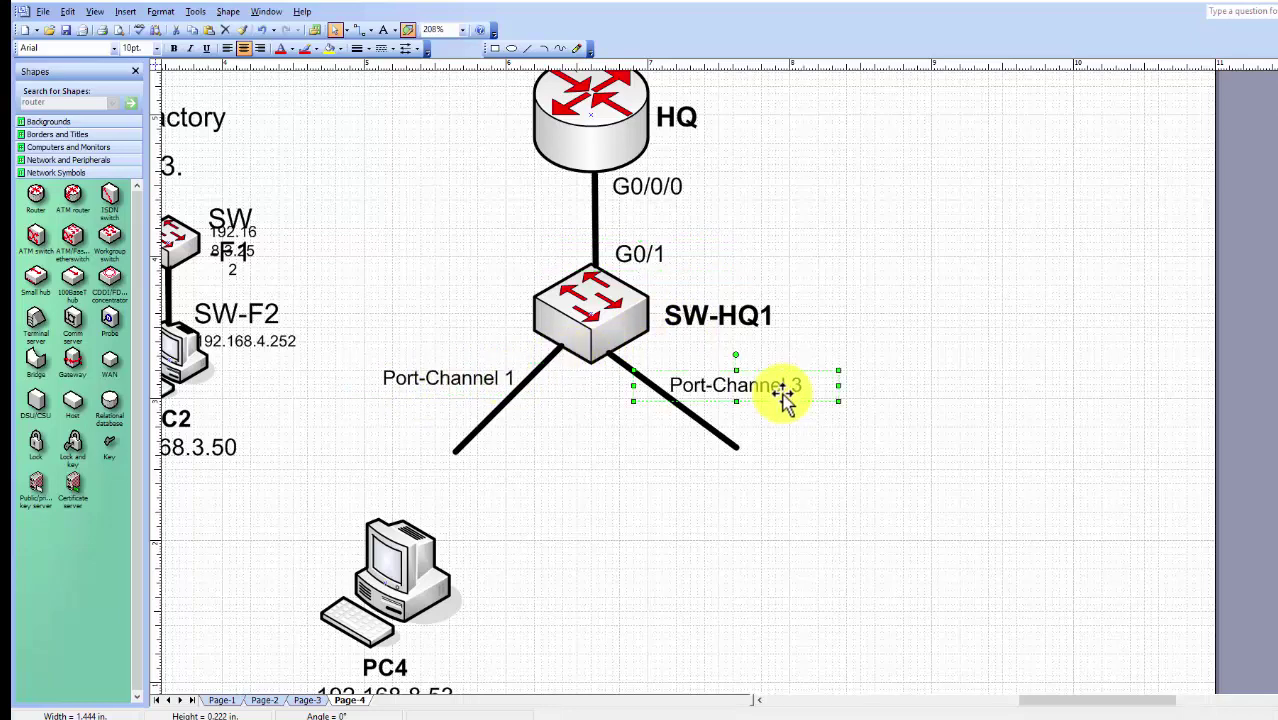
drag(415, 598, 401, 612)
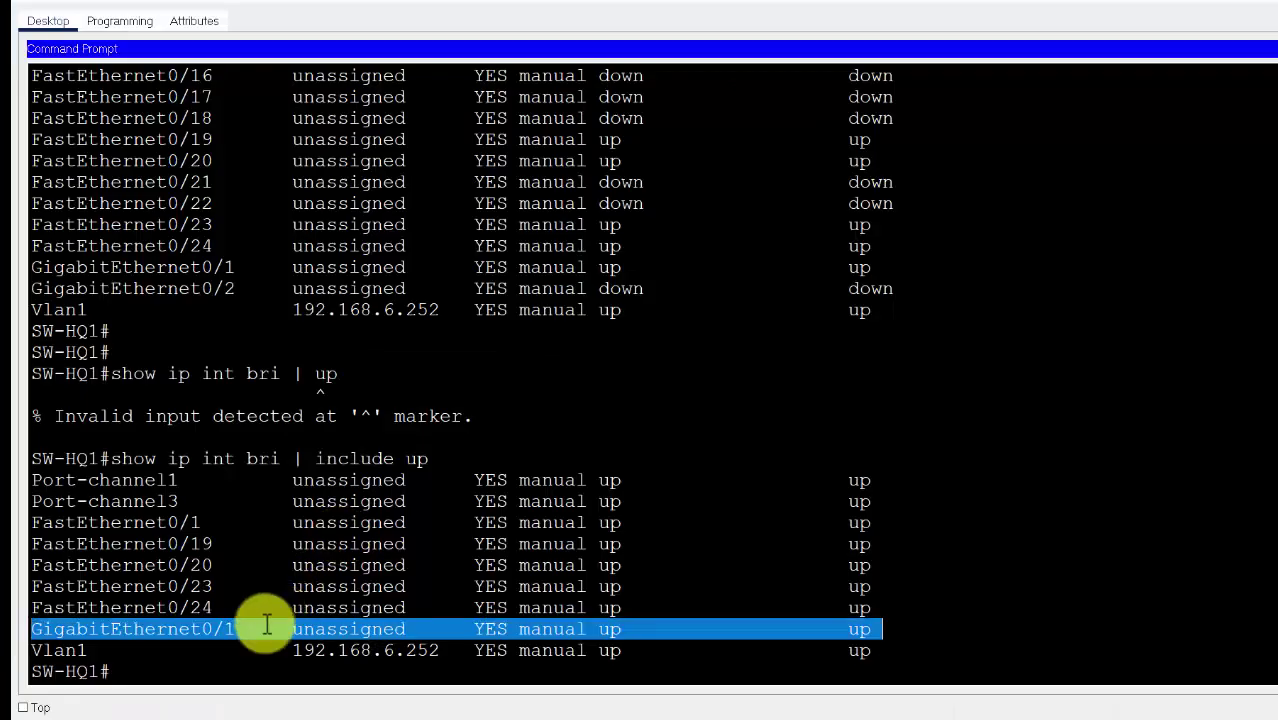
click(197, 680)
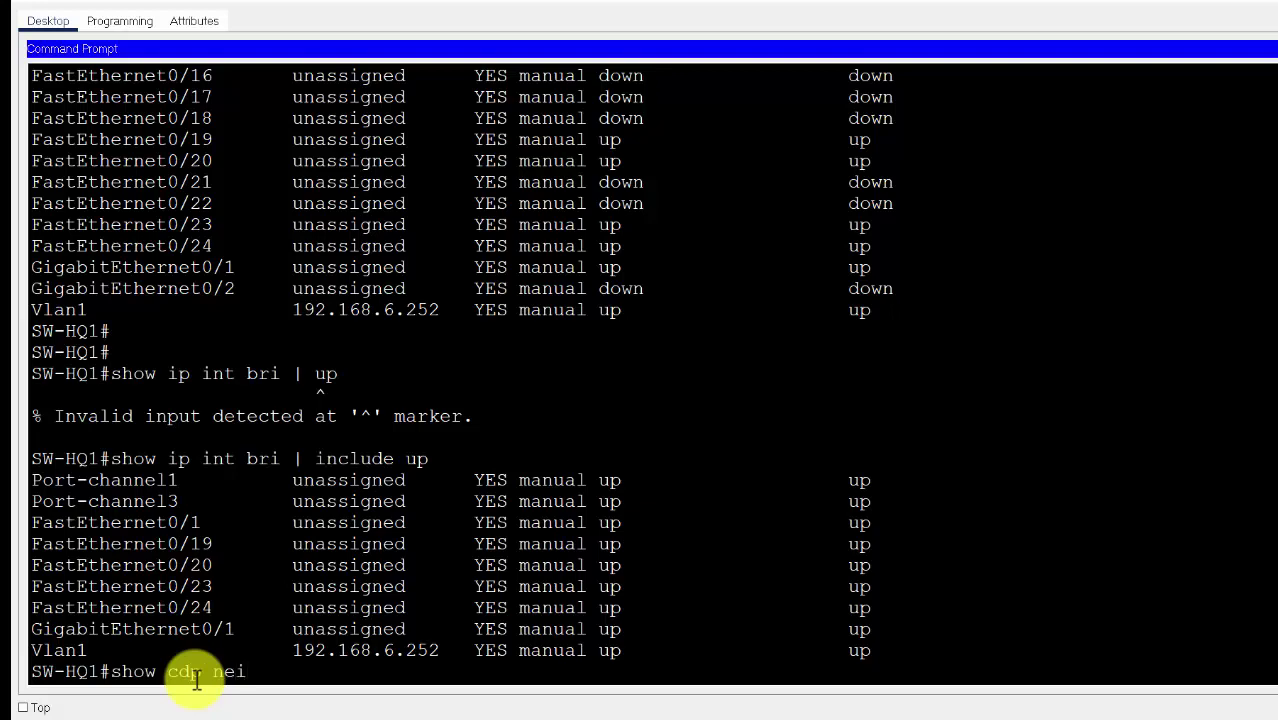
Run 'show cdp nei' on SW-HQ1 and highlight neighbours SW-HQ3 and SW-HQ2 on Por 1
key(Return)
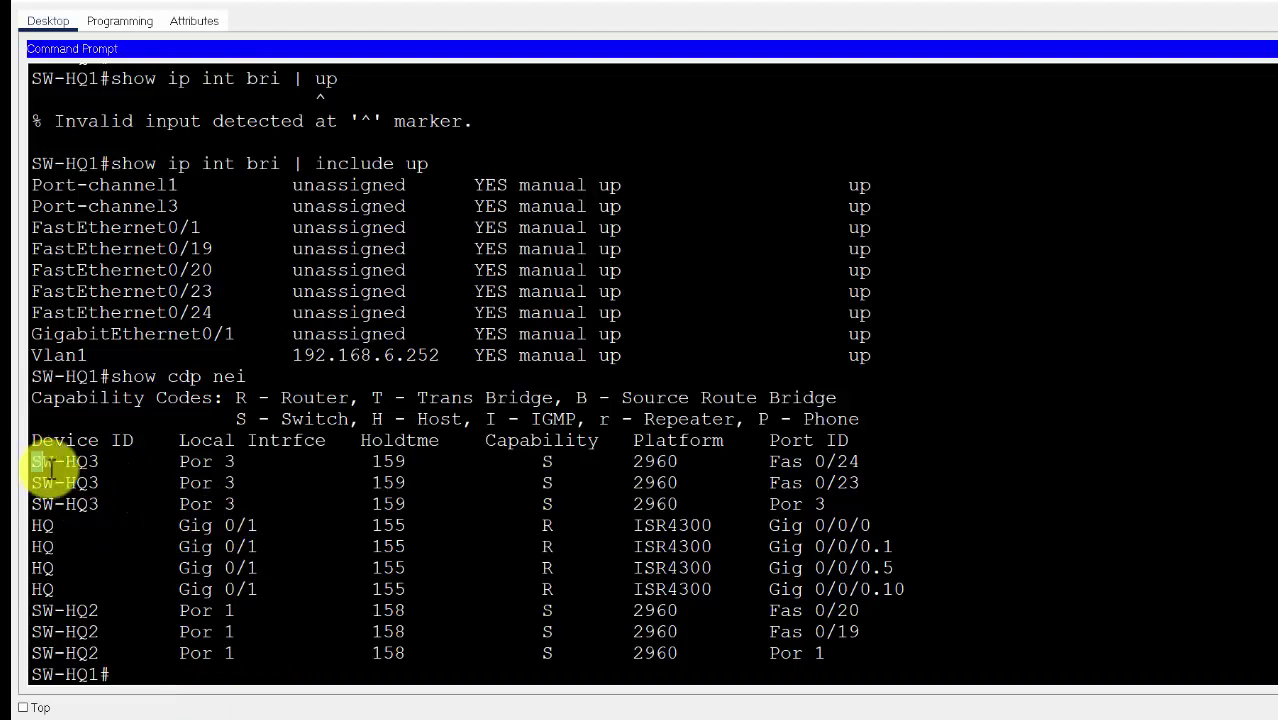
drag(48, 467, 119, 489)
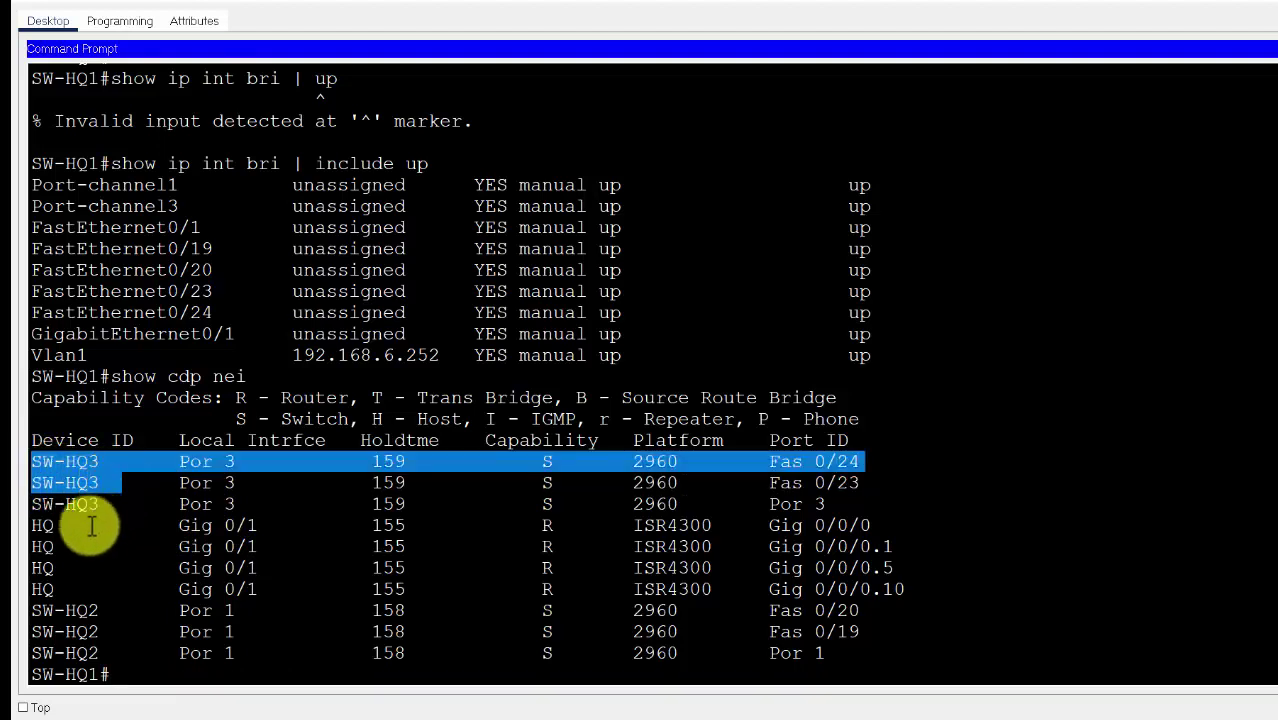
click(38, 610)
drag(38, 610, 118, 653)
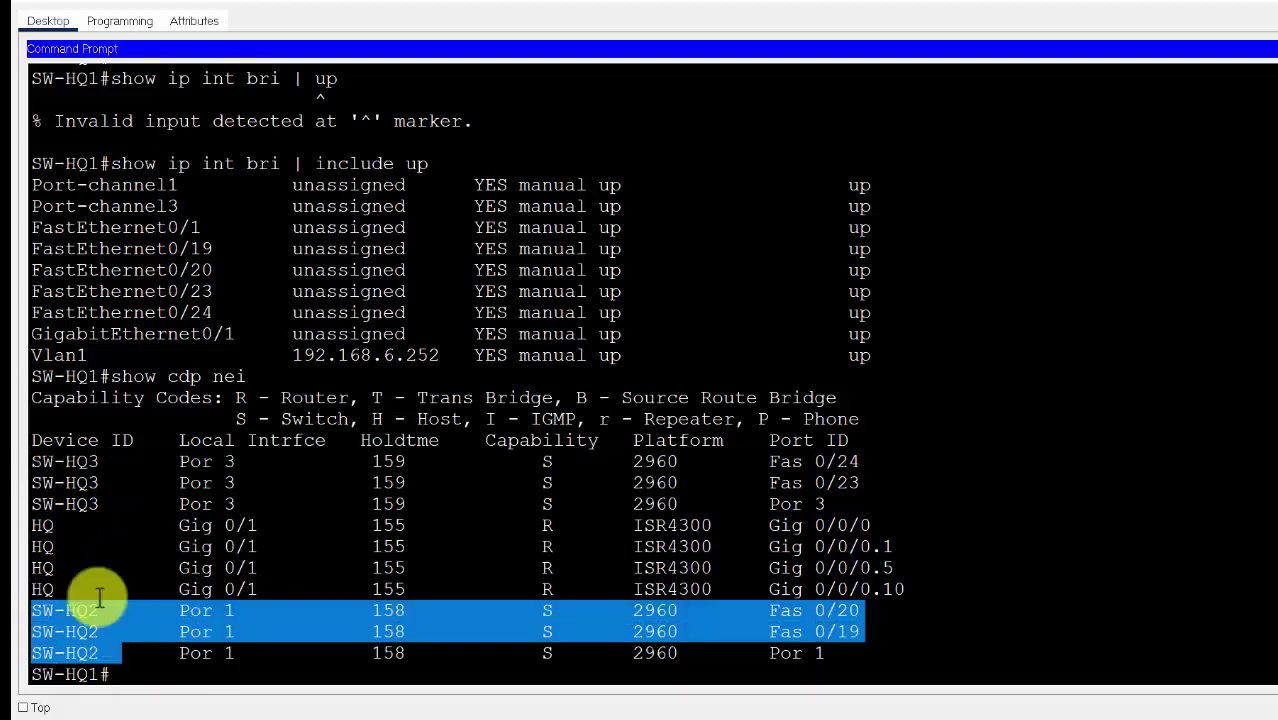
drag(32, 461, 236, 461)
drag(33, 653, 101, 654)
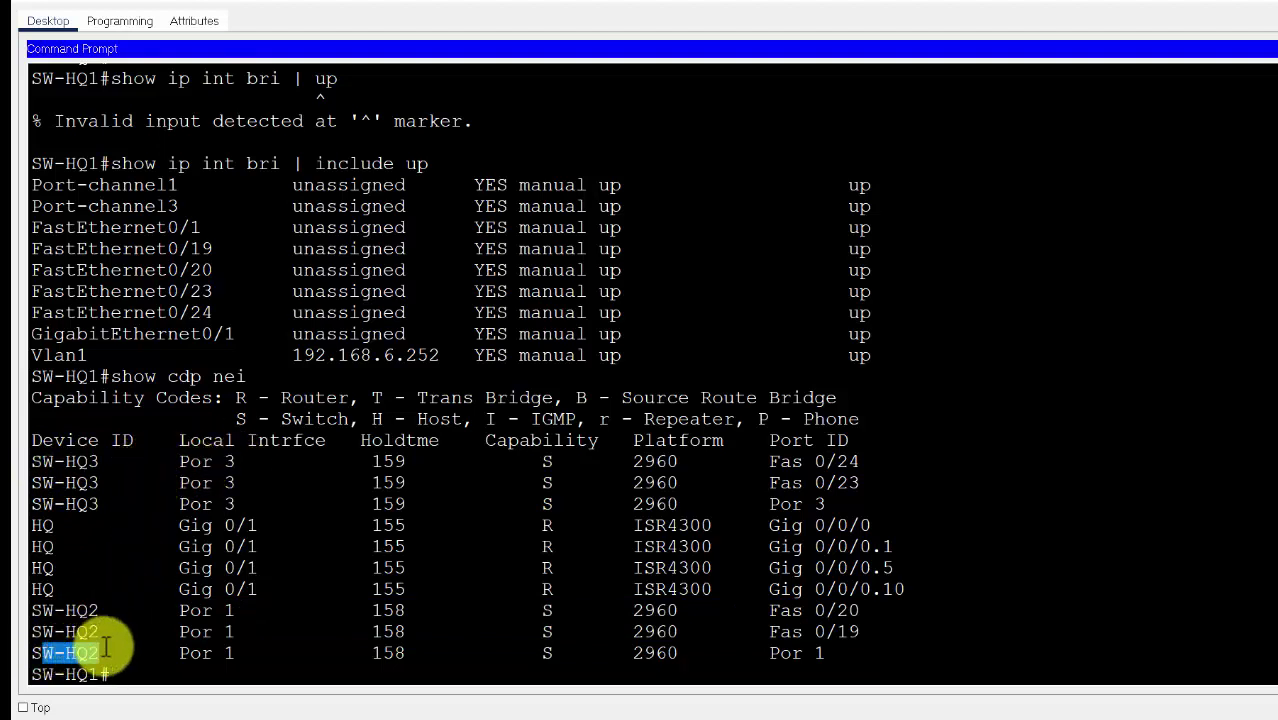
drag(180, 653, 232, 656)
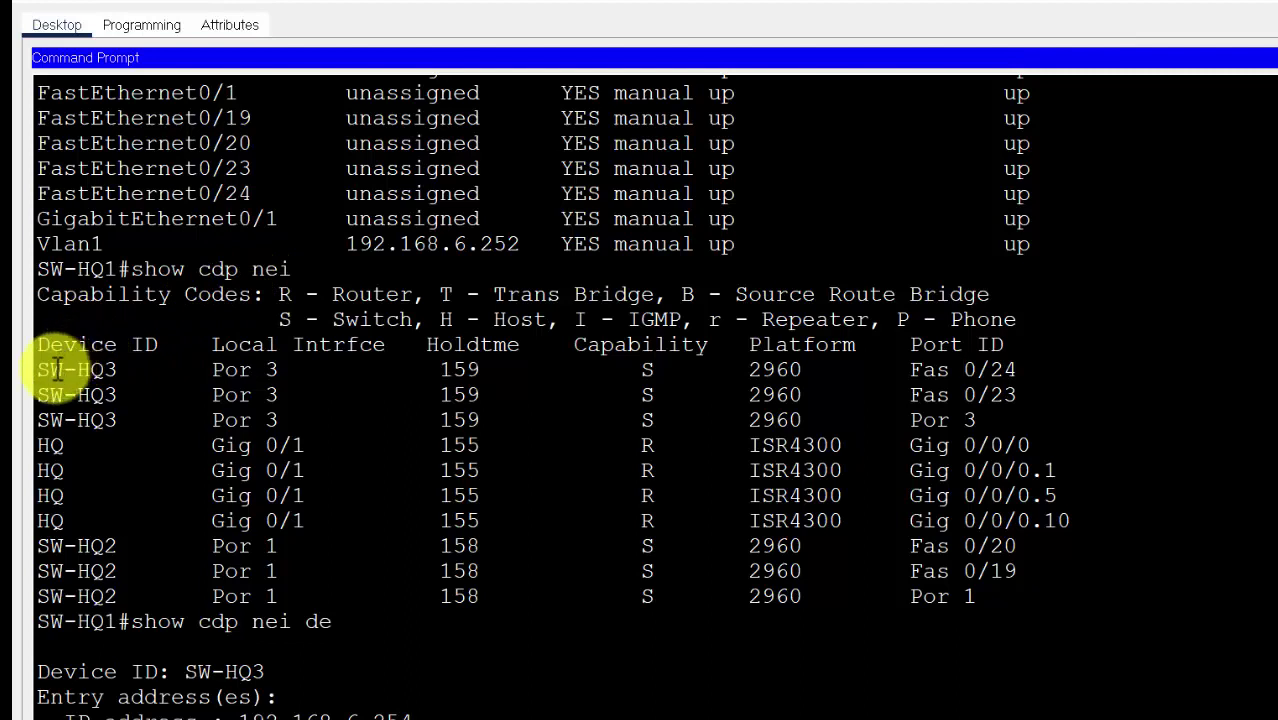
Highlight SW-HQ3's row in the CDP table: local Por 3, remote ports Fas 0/24 and Fas 0/23
drag(38, 269, 116, 270)
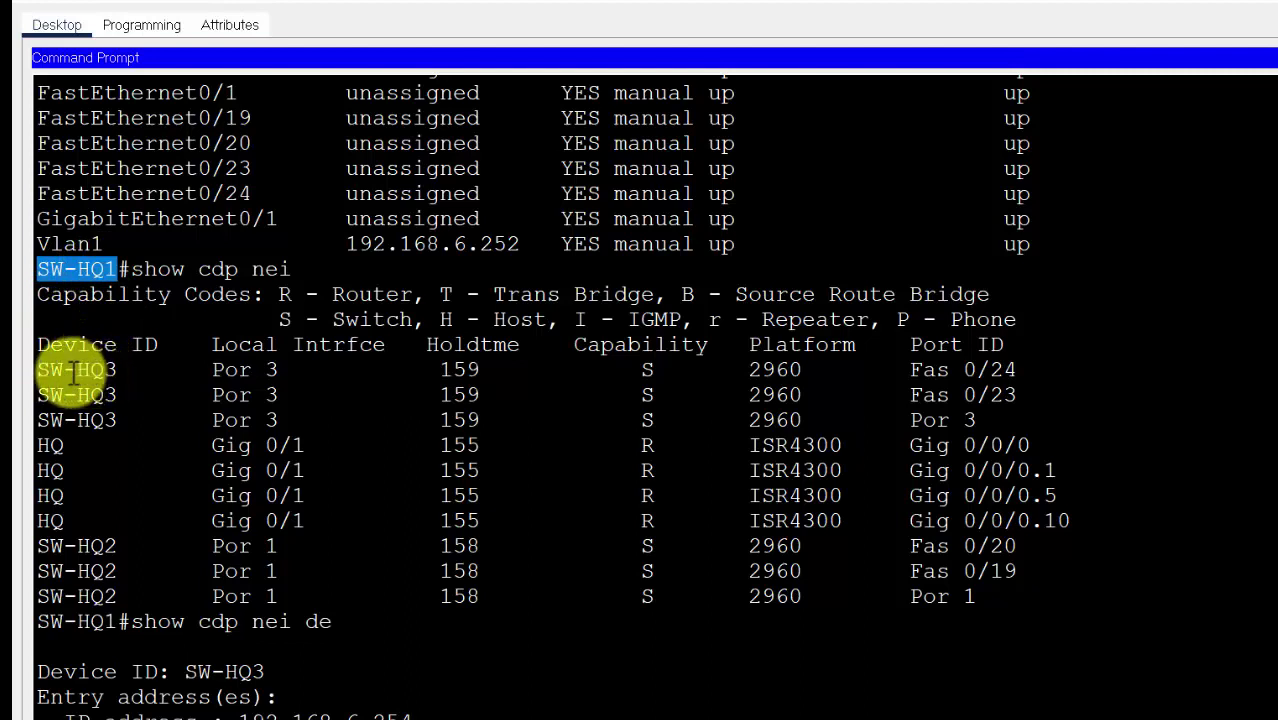
drag(77, 370, 117, 370)
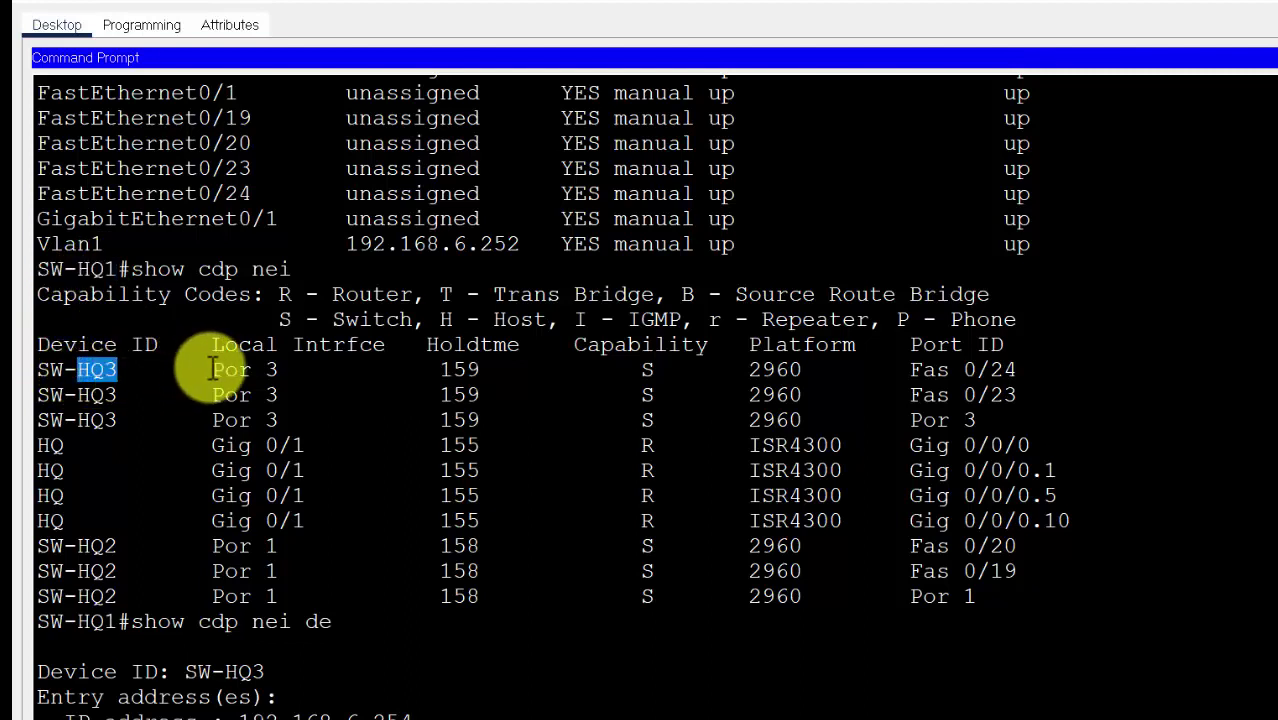
drag(221, 370, 278, 370)
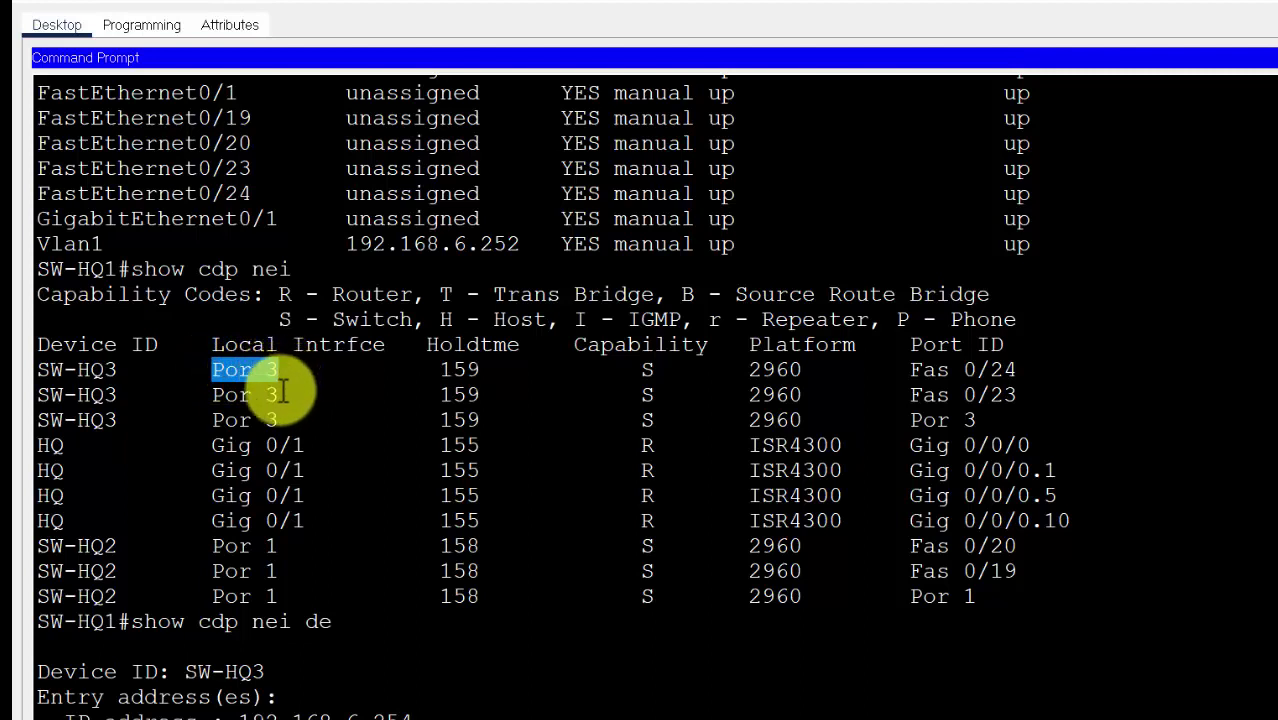
click(918, 375)
drag(918, 375, 1018, 375)
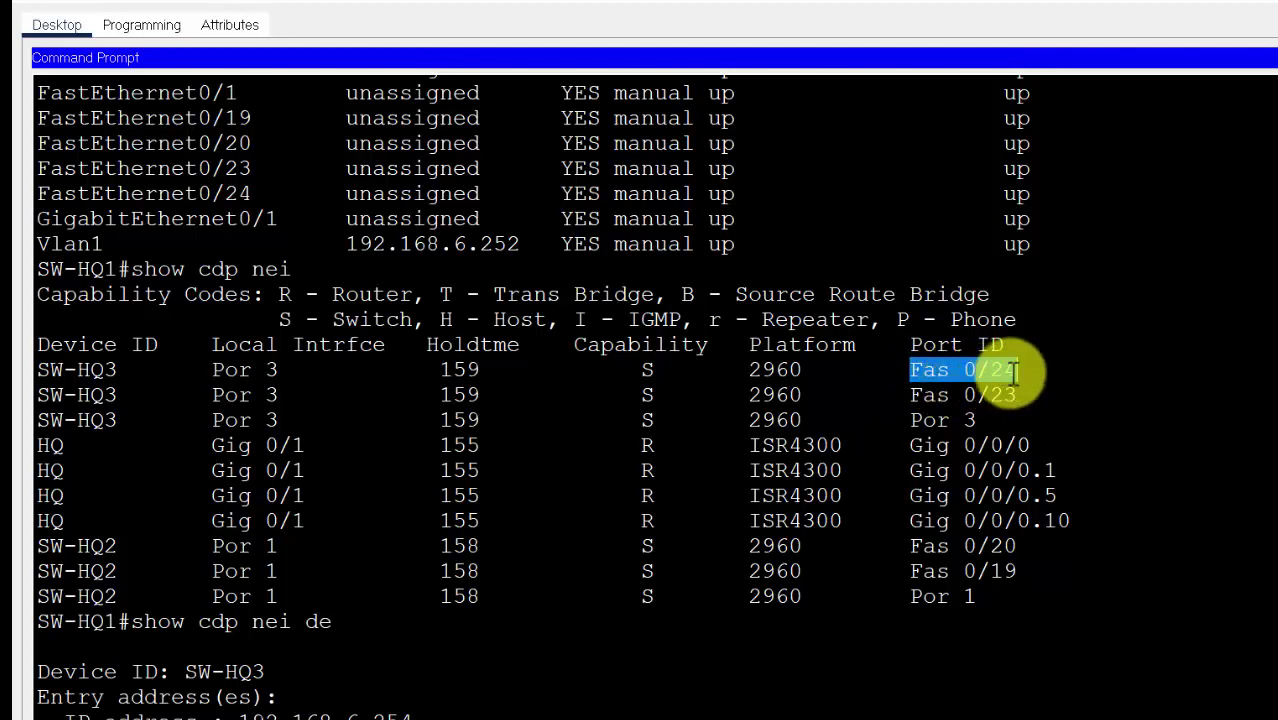
drag(1016, 396, 918, 375)
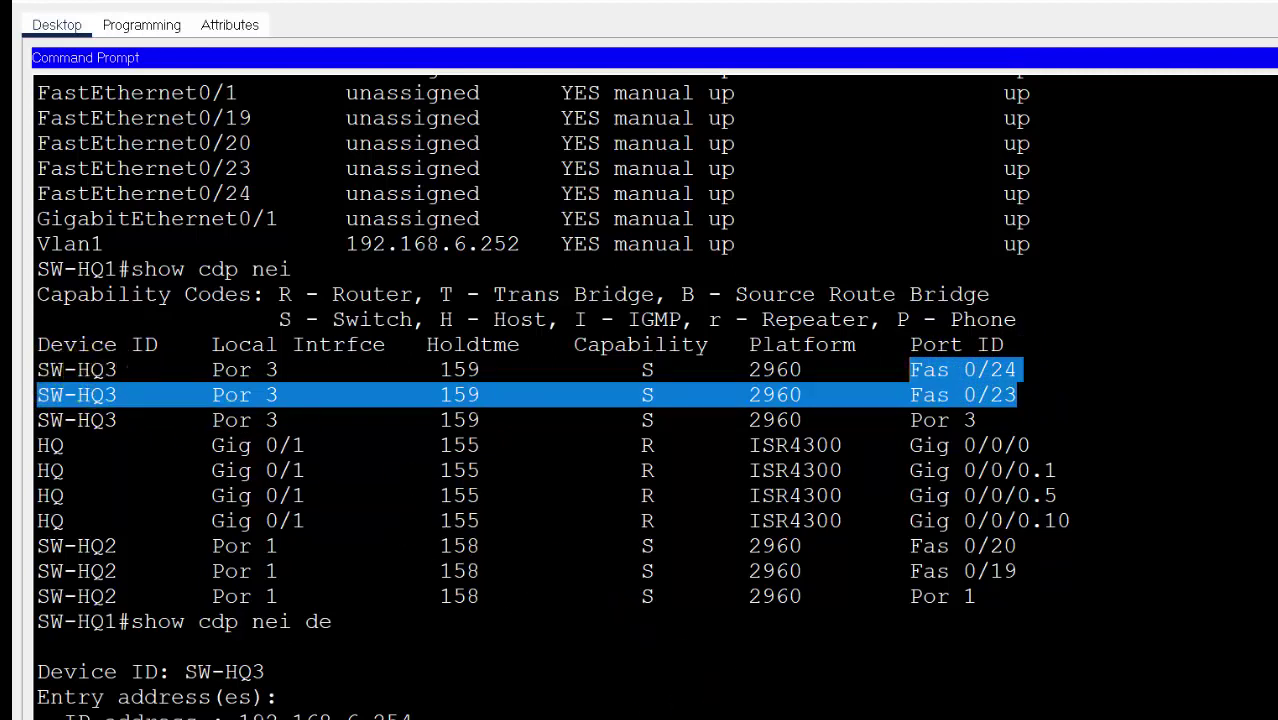
key(alt+Tab)
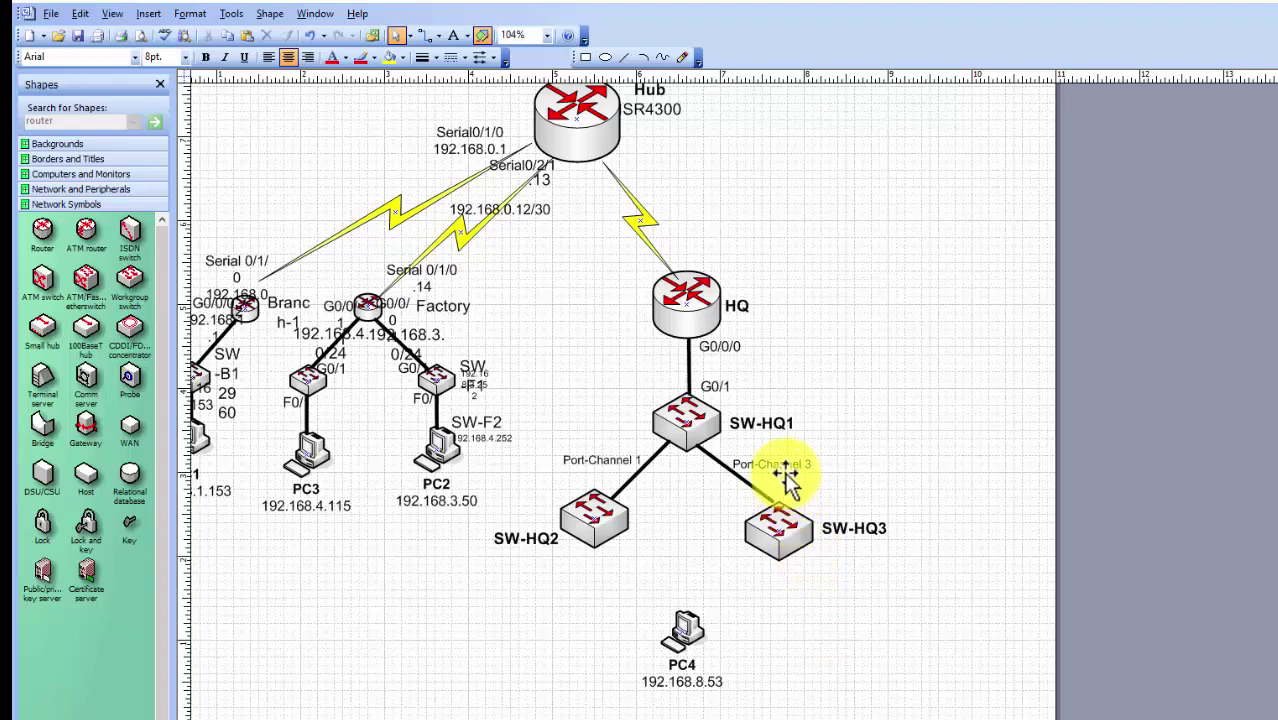
Reposition the Port-Channel 3 label and draw a second line from SW-HQ1 to SW-HQ3
drag(815, 460, 816, 460)
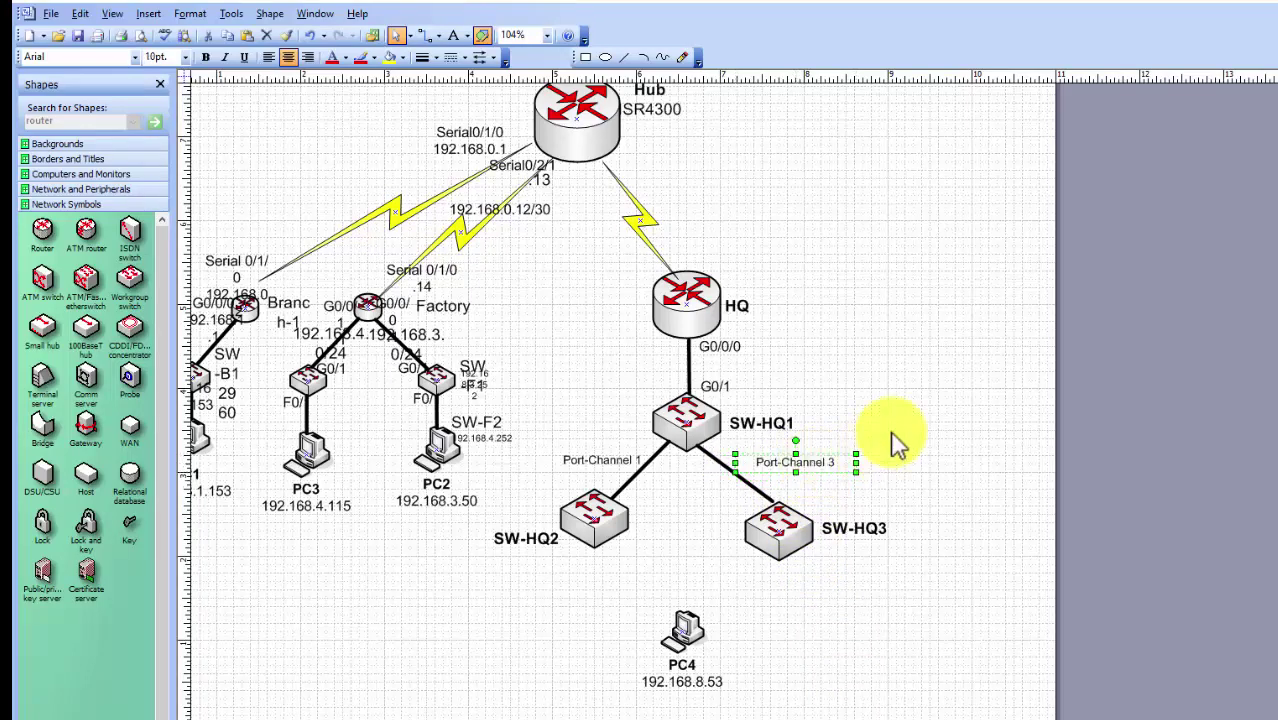
click(624, 57)
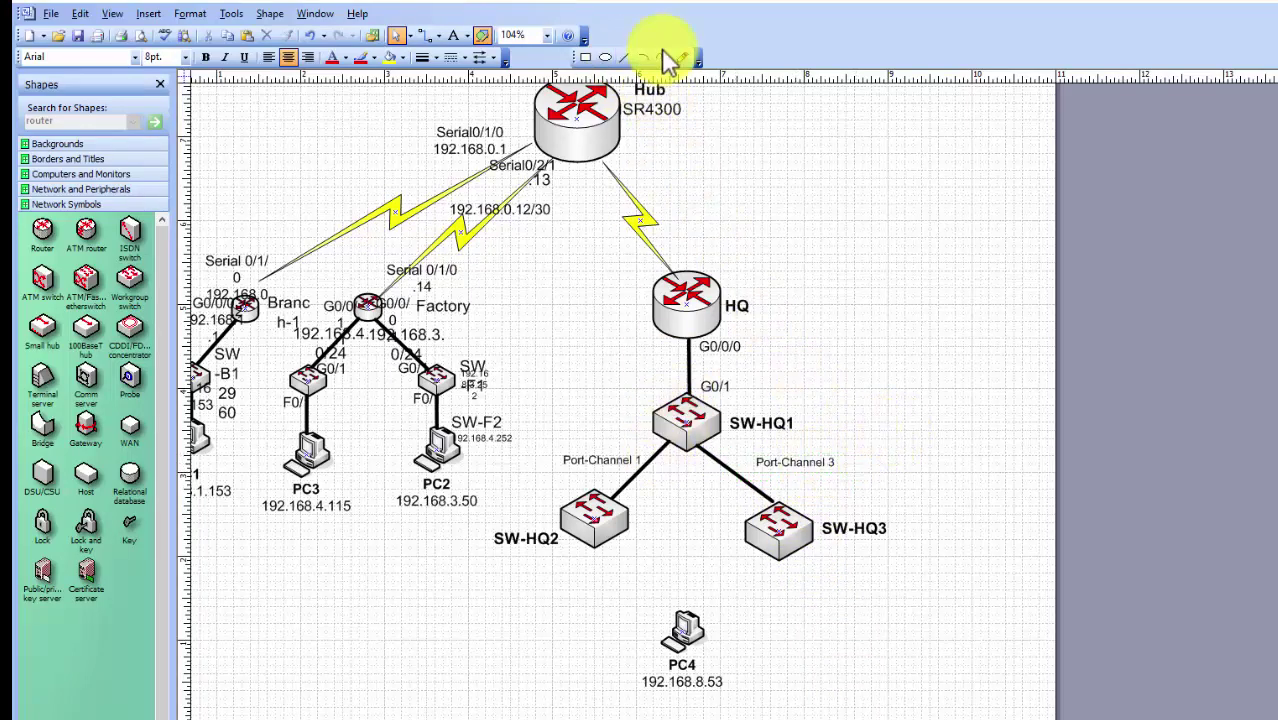
click(624, 57)
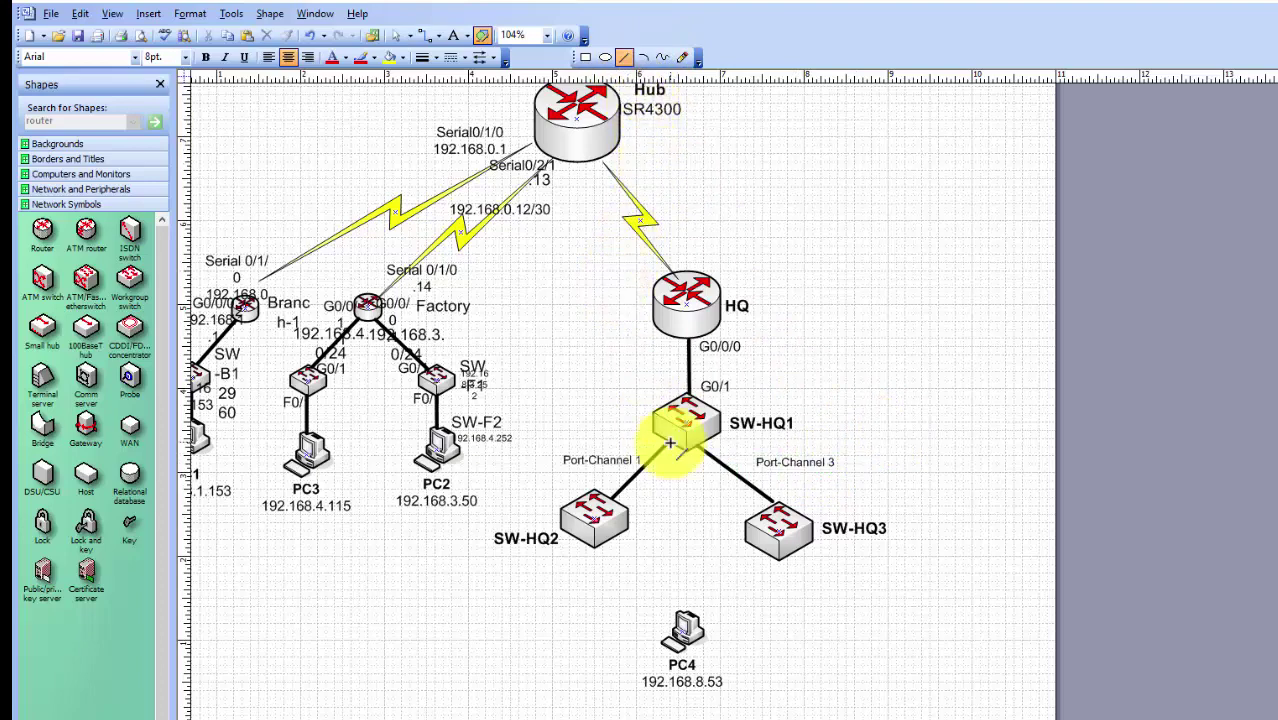
drag(704, 439, 795, 509)
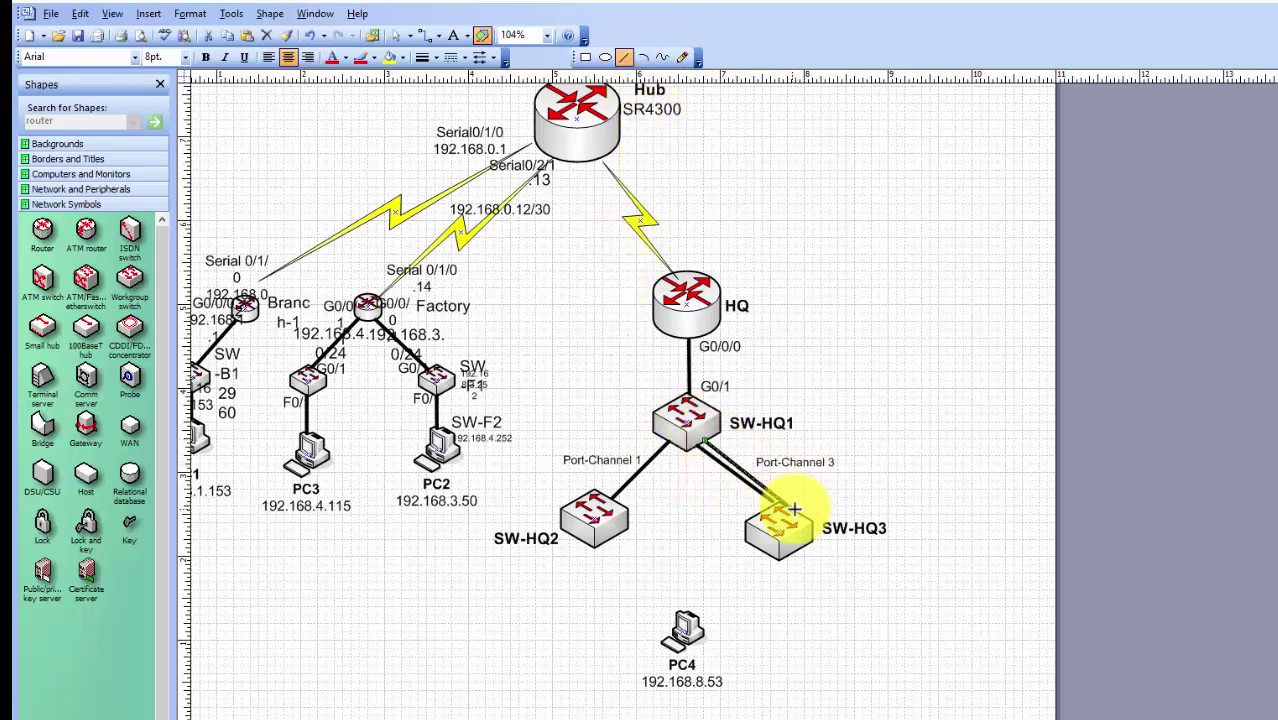
Zoom in on the HQ switches and place the F24 label beside SW-HQ3
scroll(805, 514, up, 2)
key(ctrl+1)
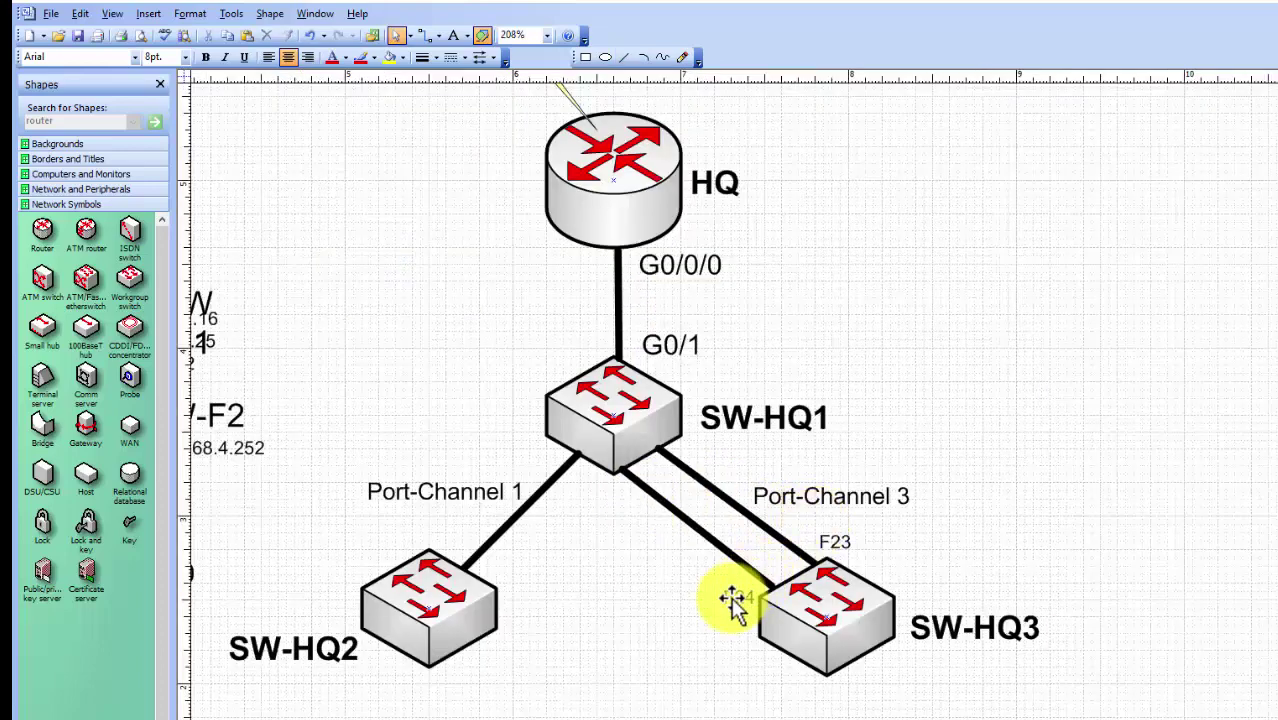
drag(735, 597, 736, 585)
click(979, 542)
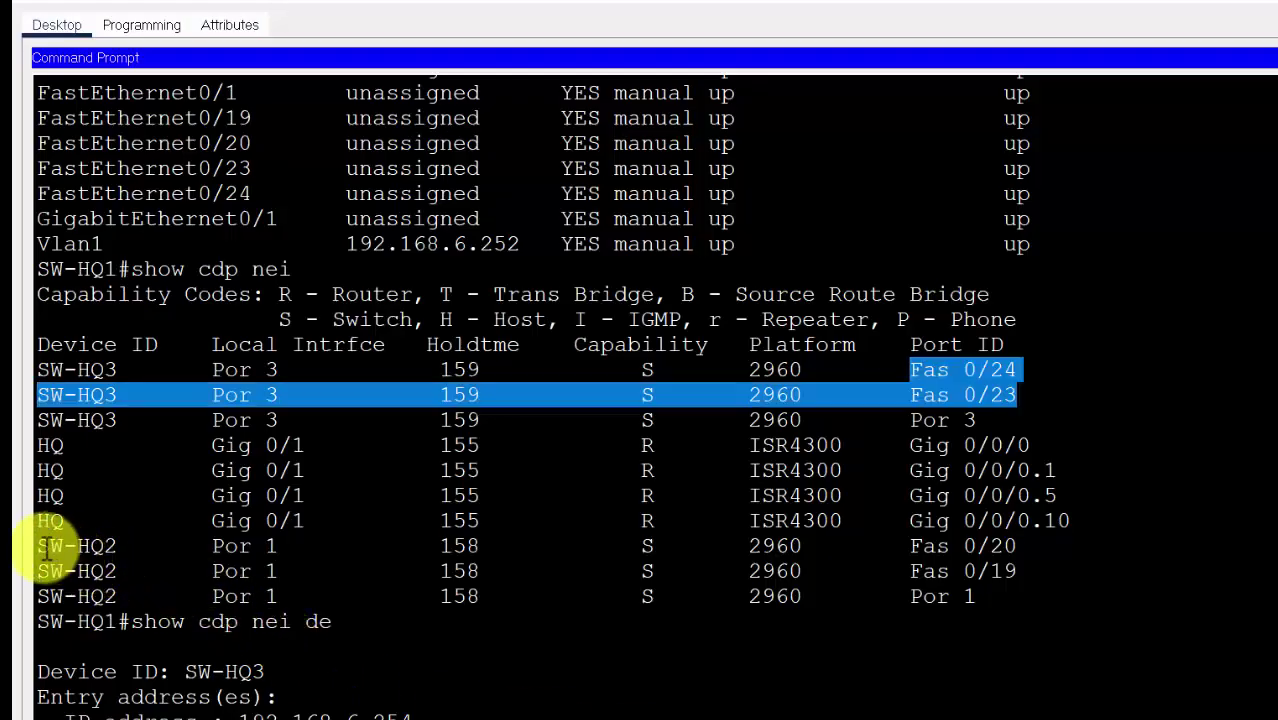
click(72, 550)
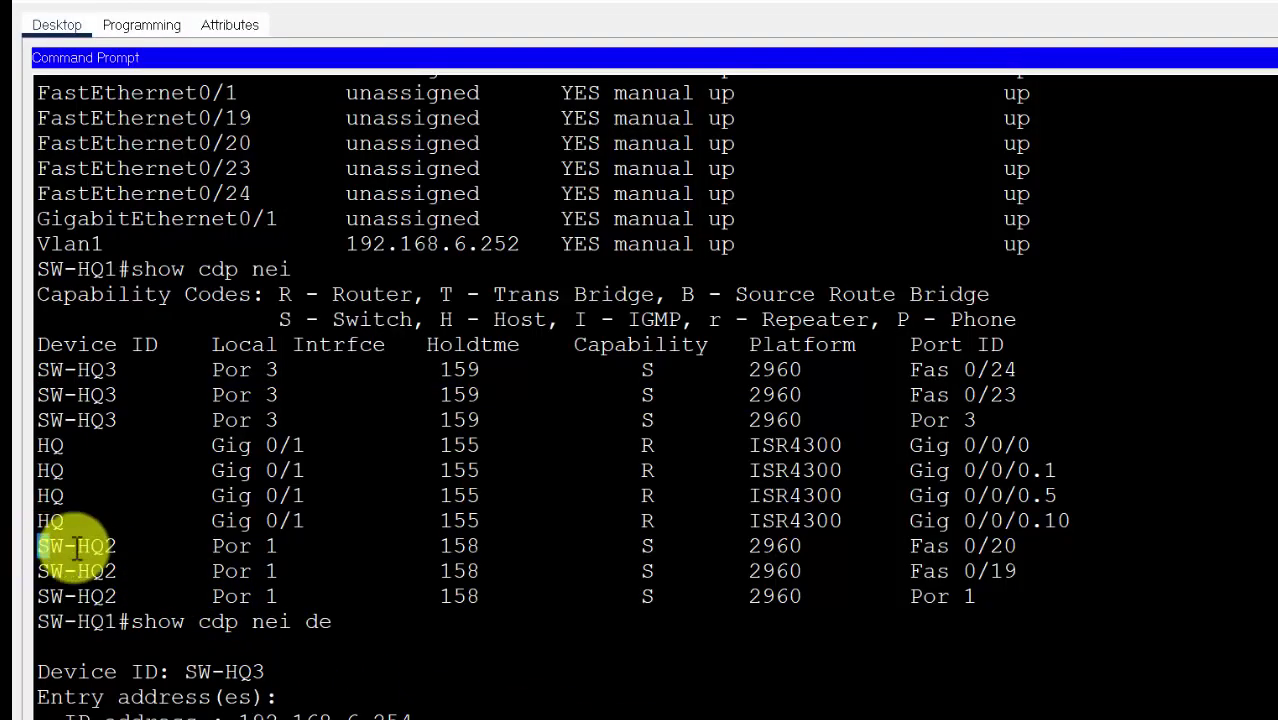
drag(38, 547, 1044, 585)
click(1044, 585)
drag(990, 546, 1027, 547)
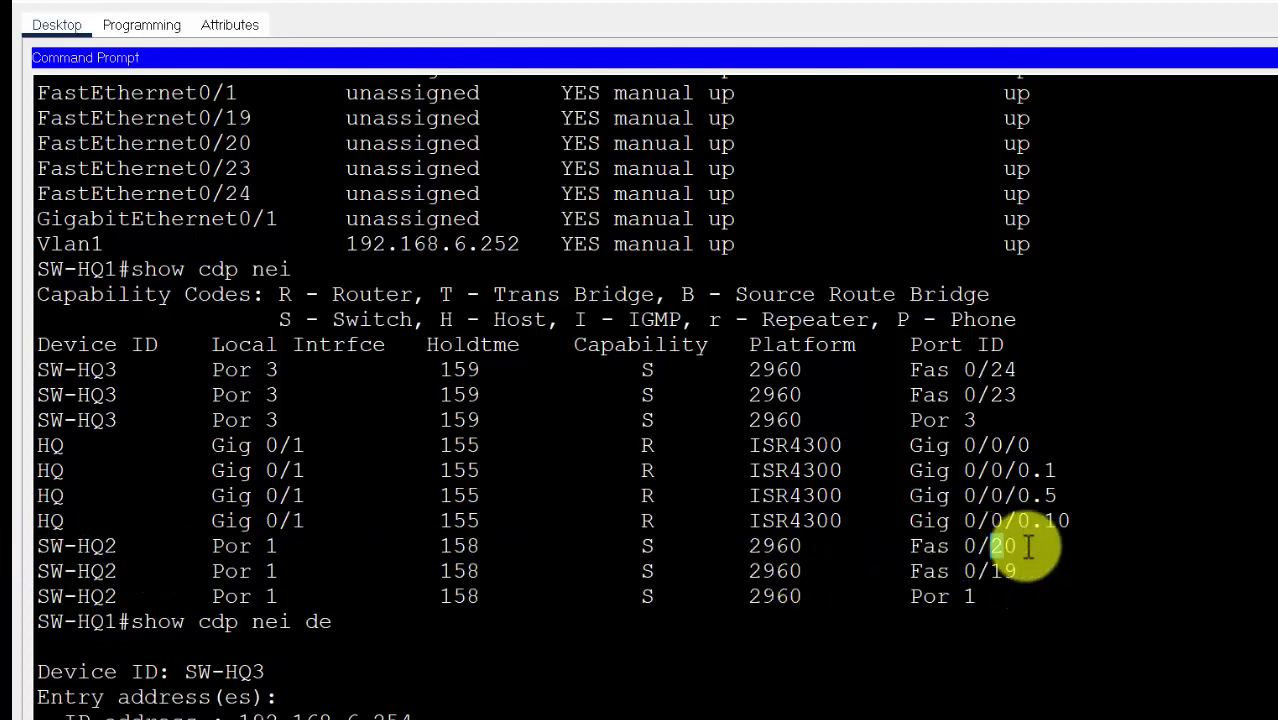
click(1016, 571)
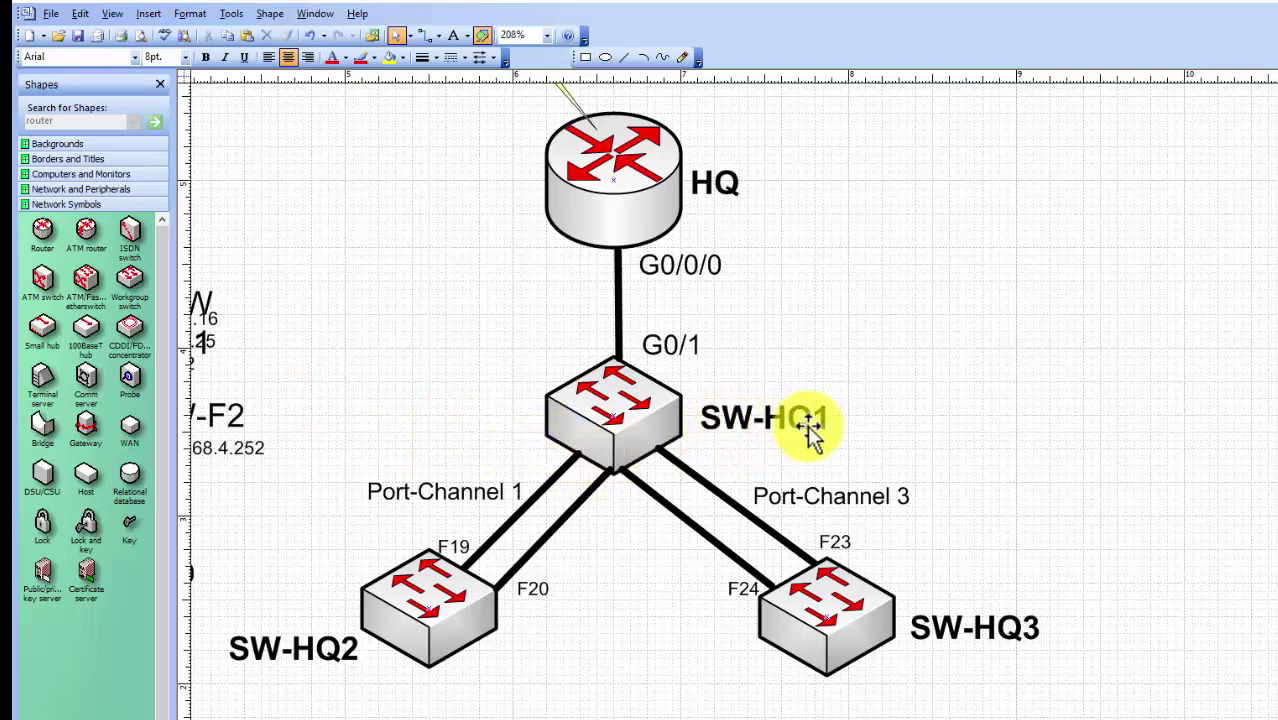
click(570, 456)
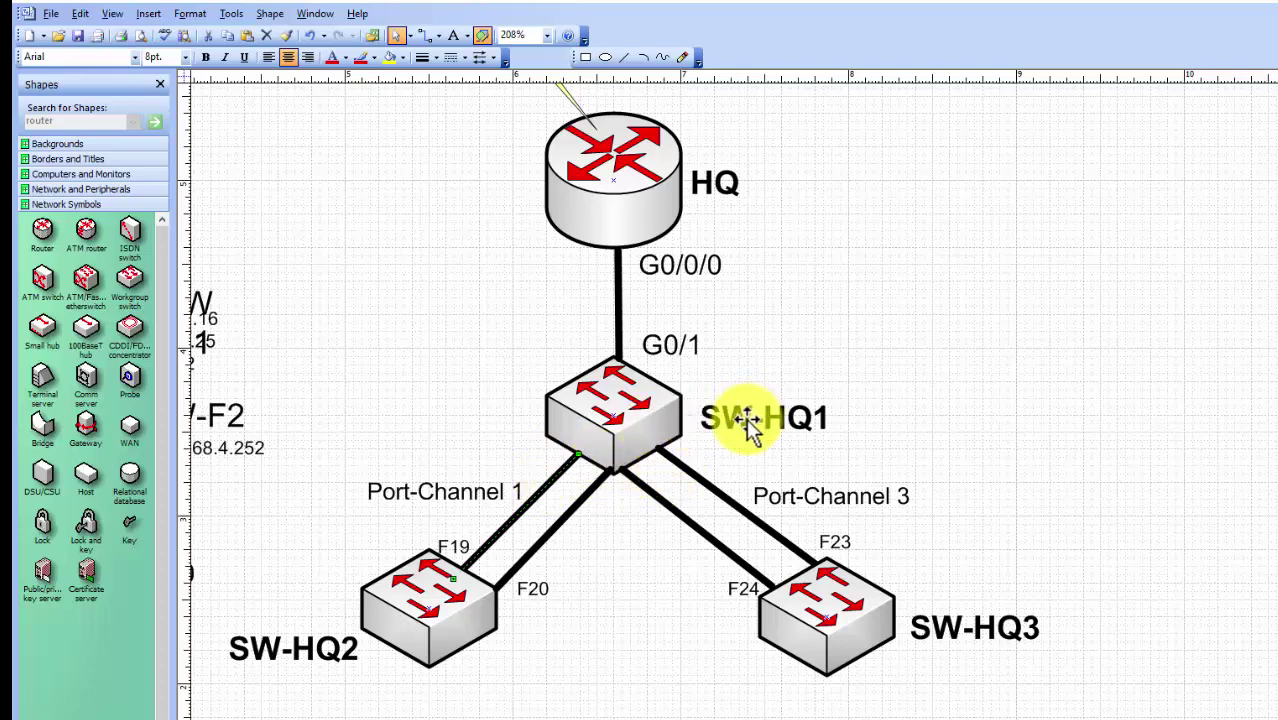
click(772, 427)
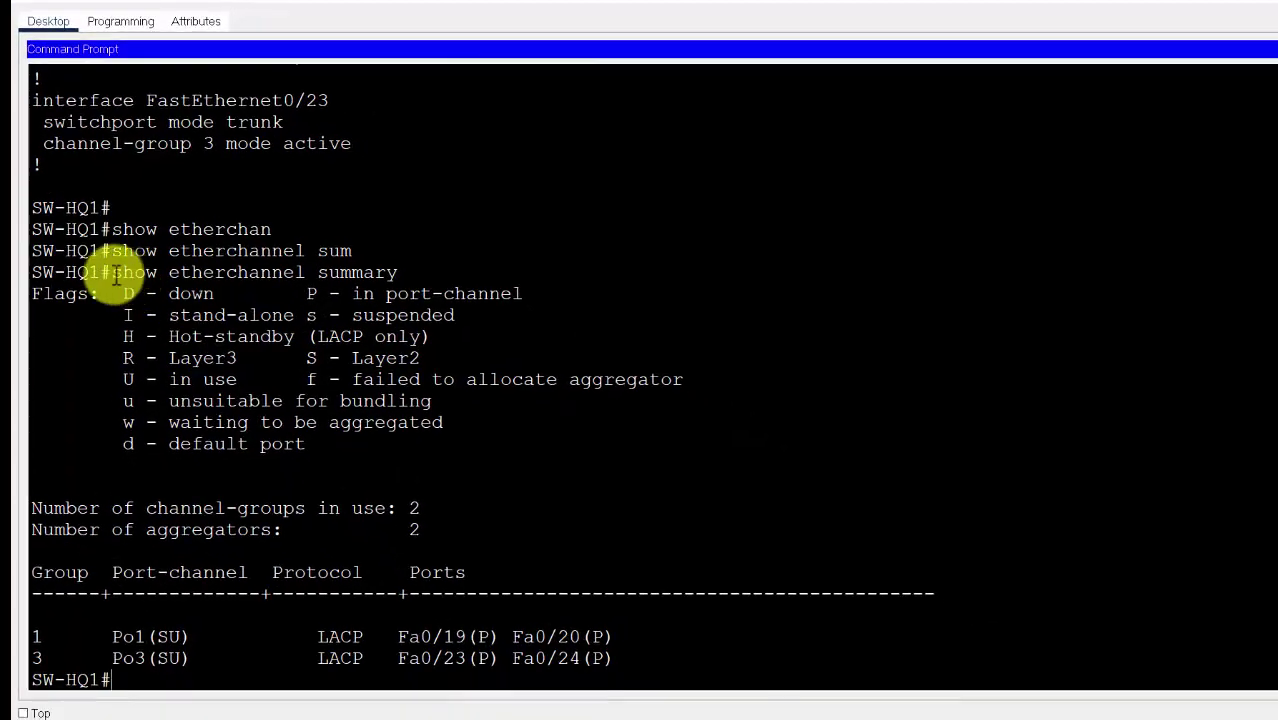
Highlight the etherchannel summary's Po1(SU) bundle and its member ports Fa0/19 and Fa0/20
drag(112, 272, 410, 270)
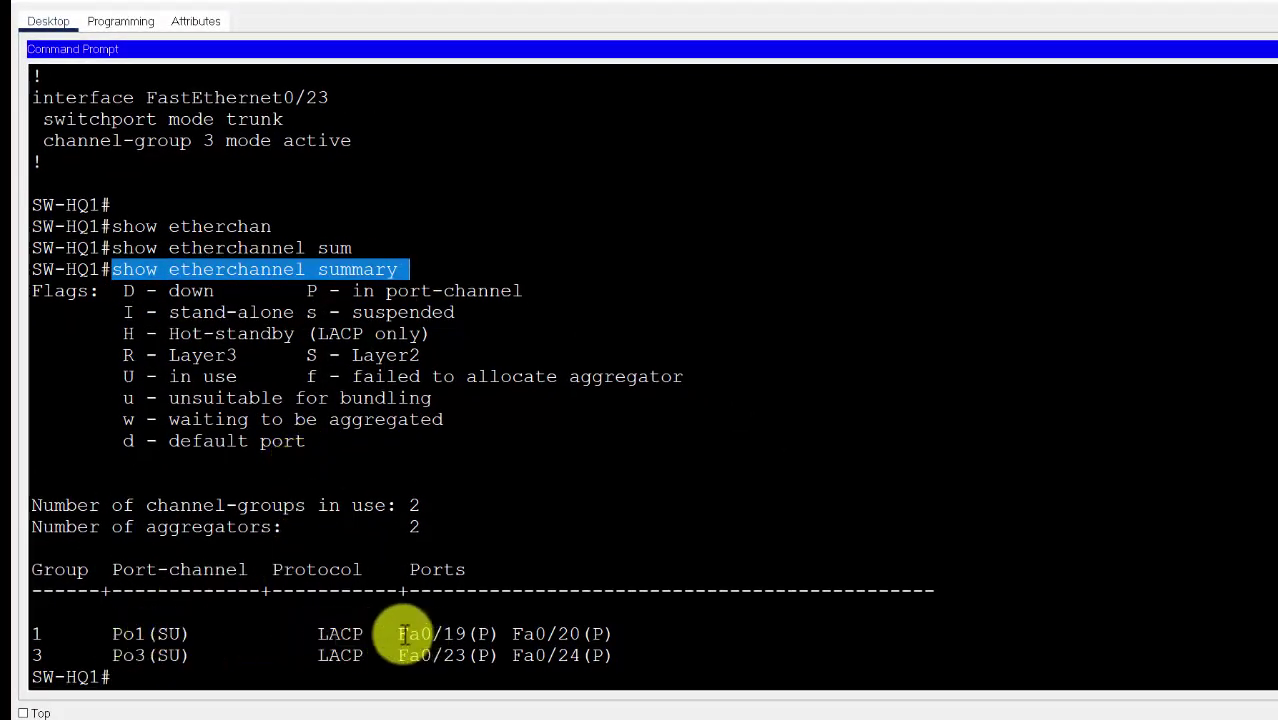
drag(112, 633, 189, 634)
drag(398, 634, 613, 634)
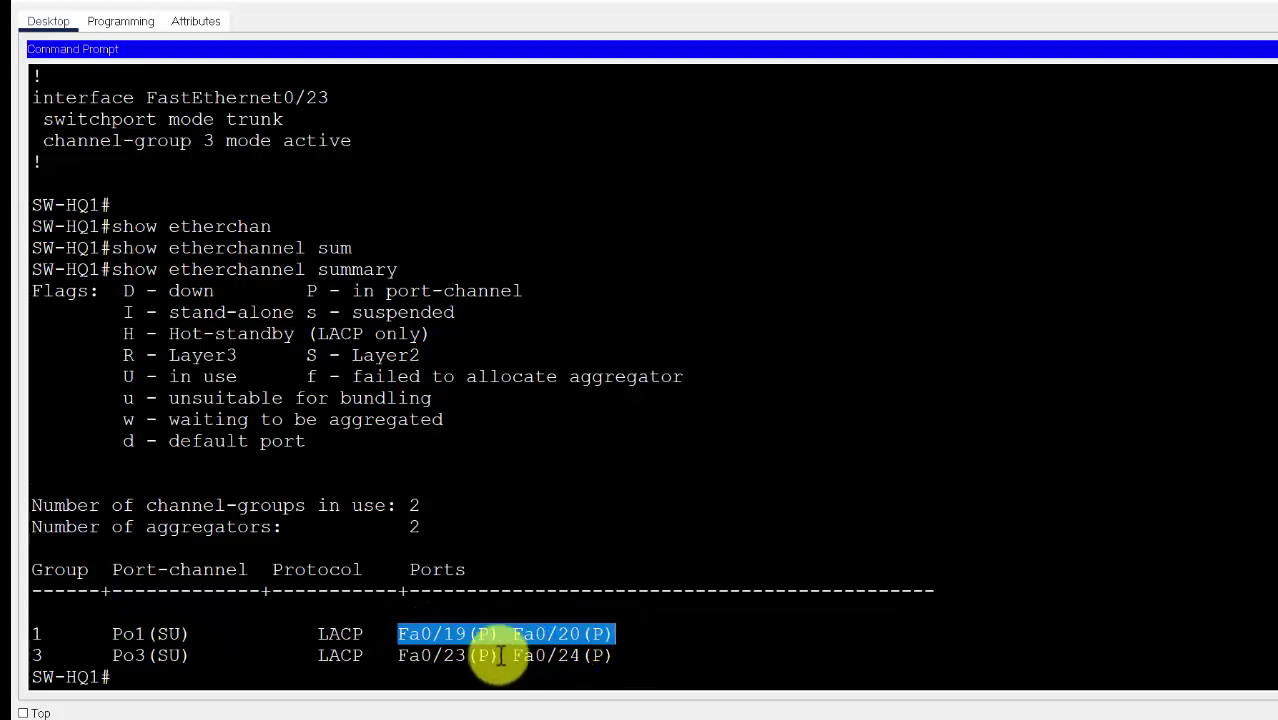
key(alt+Tab)
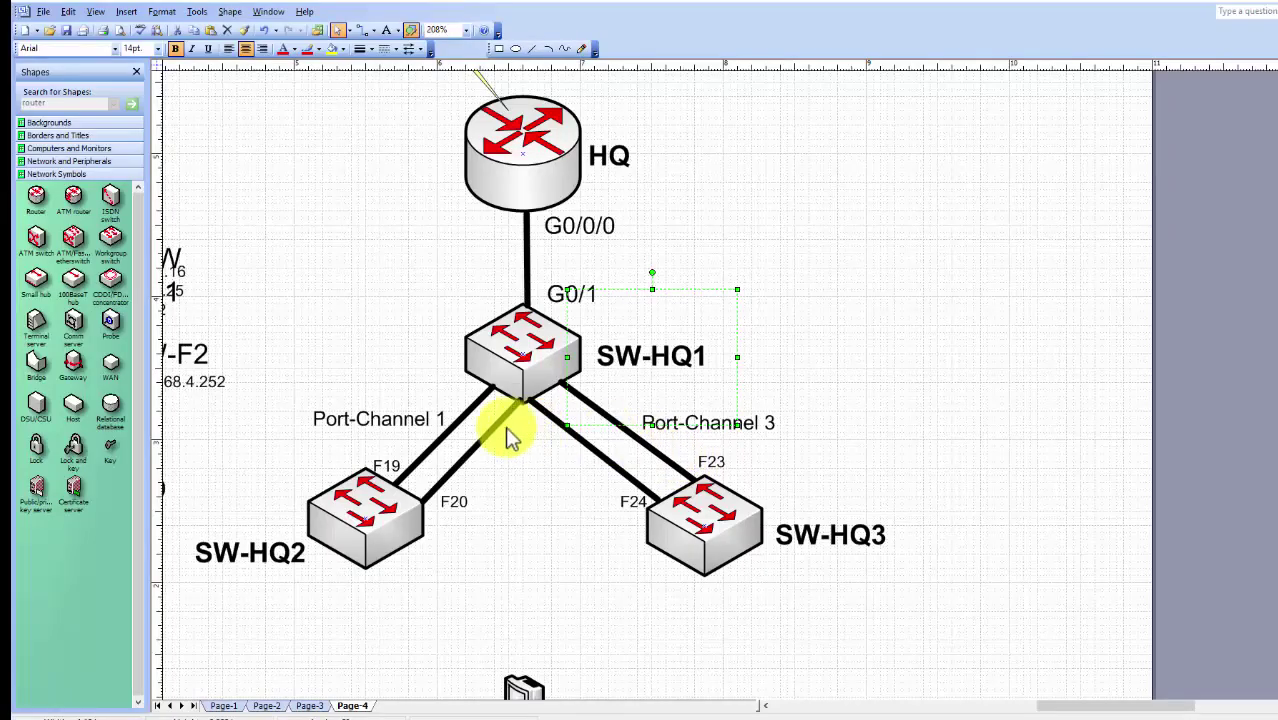
Copy the F19 label to SW-HQ1's end of Port-Channel 1 and edit it to read F20
click(387, 470)
drag(407, 467, 527, 430)
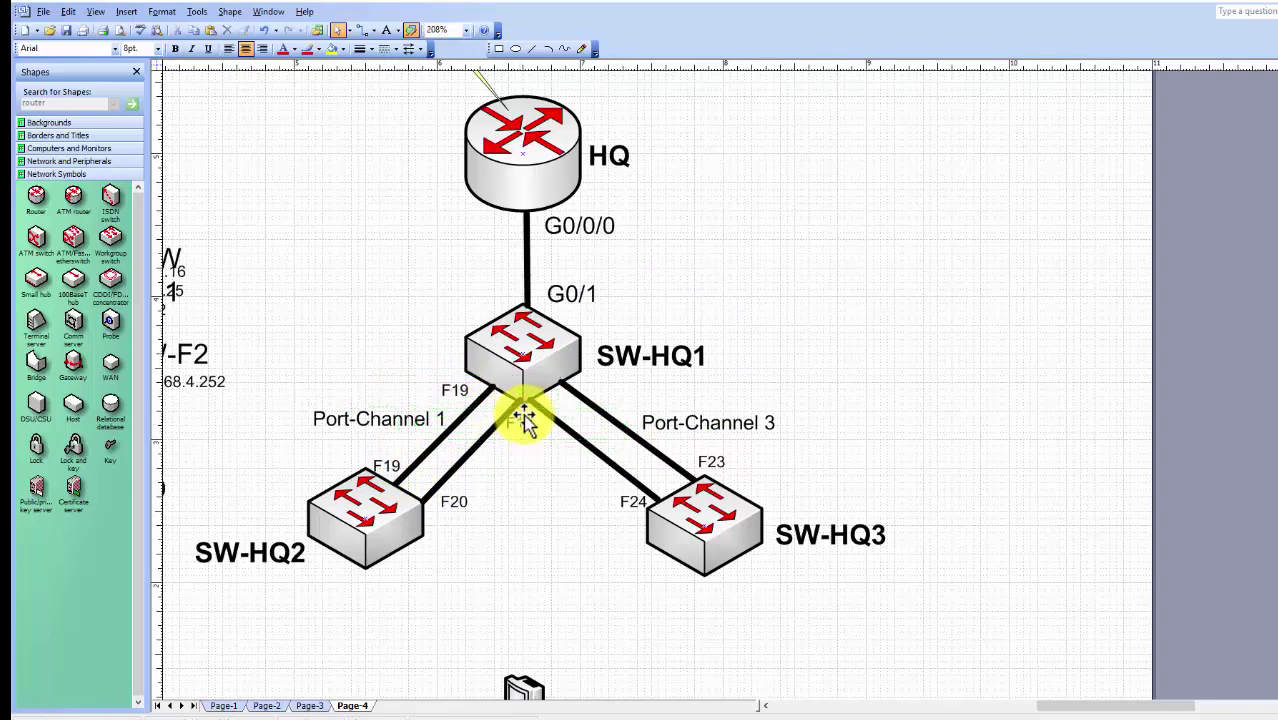
double_click(546, 425)
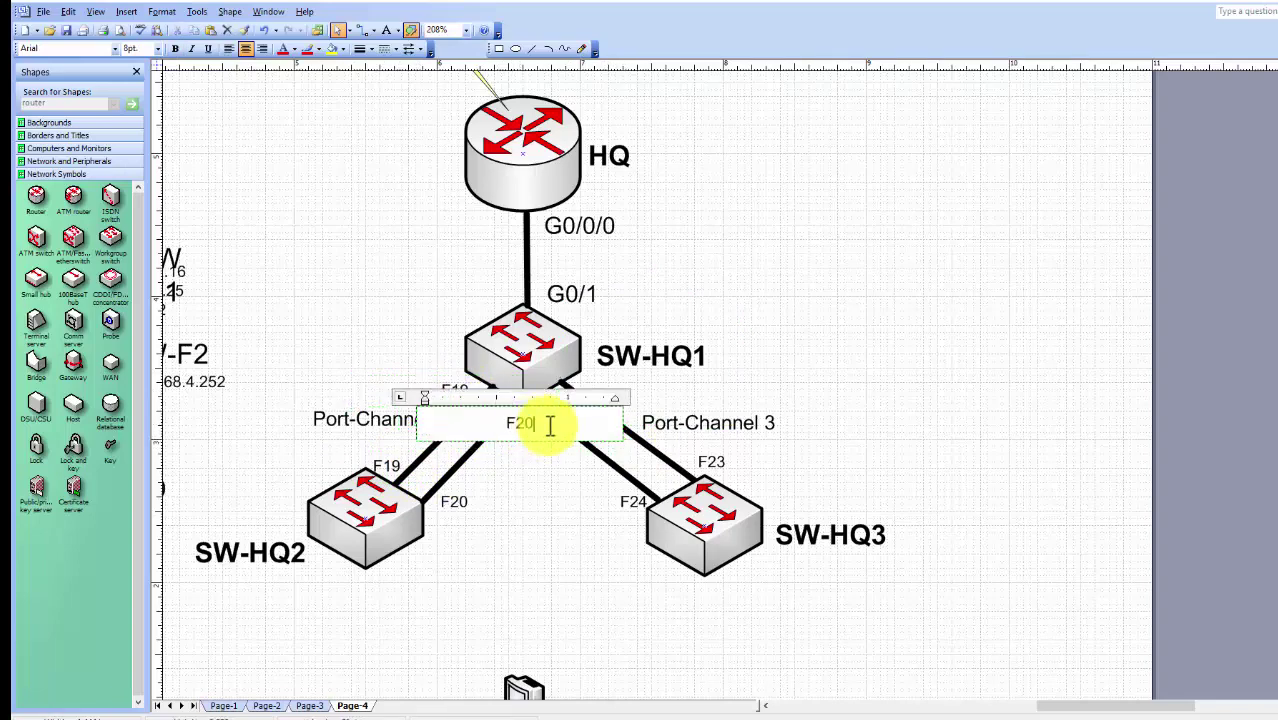
click(522, 505)
Check the etherchannel output for Po3(SU) member ports Fa0/23 and Fa0/24
key(alt+Tab)
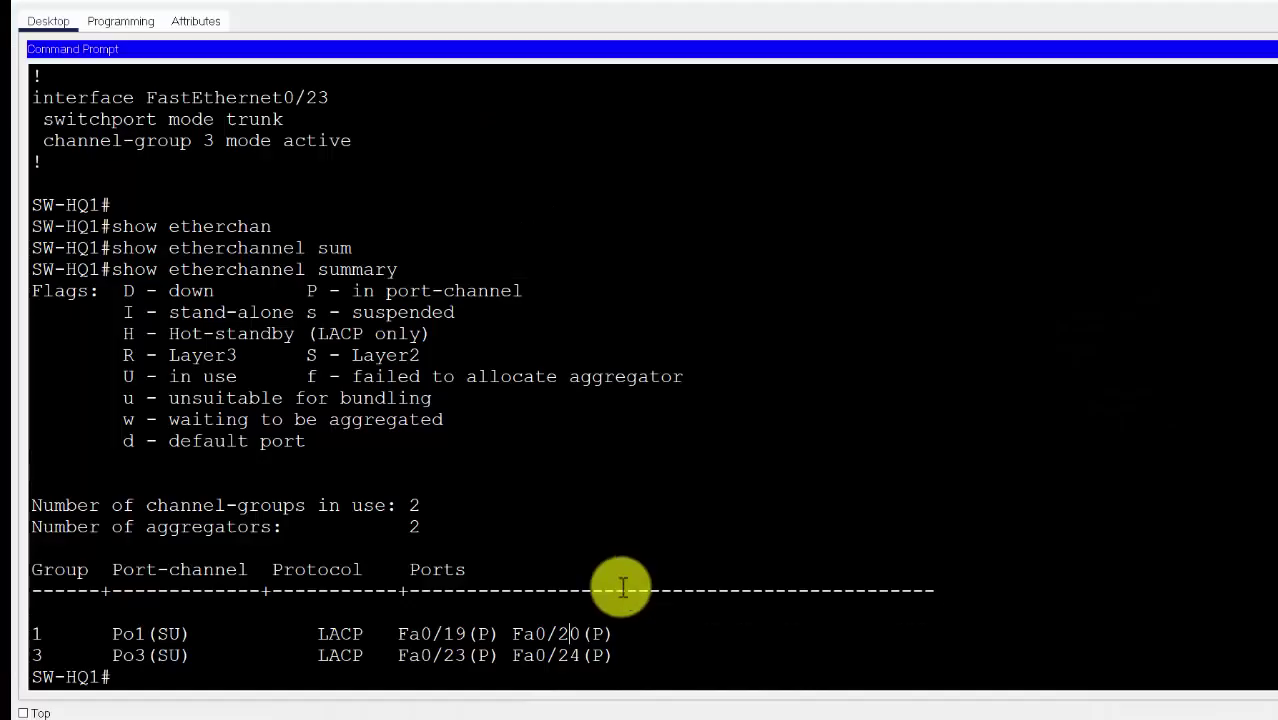
drag(112, 655, 190, 656)
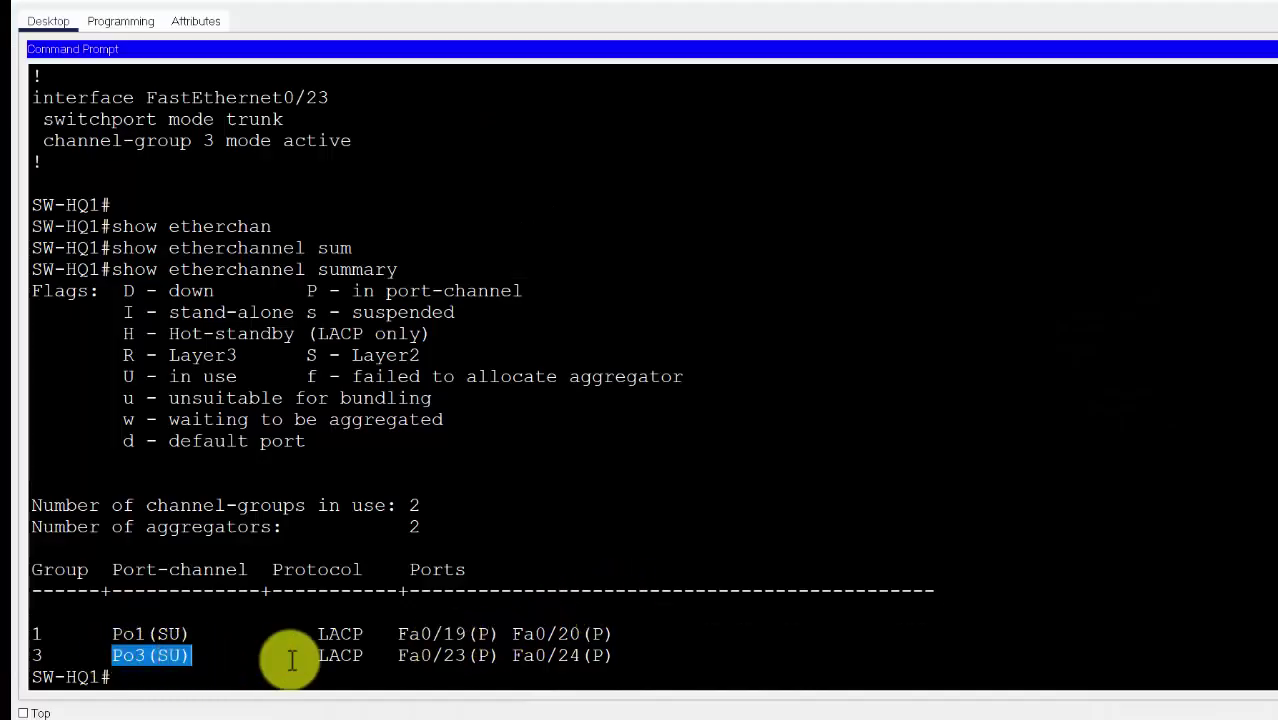
drag(446, 657, 466, 655)
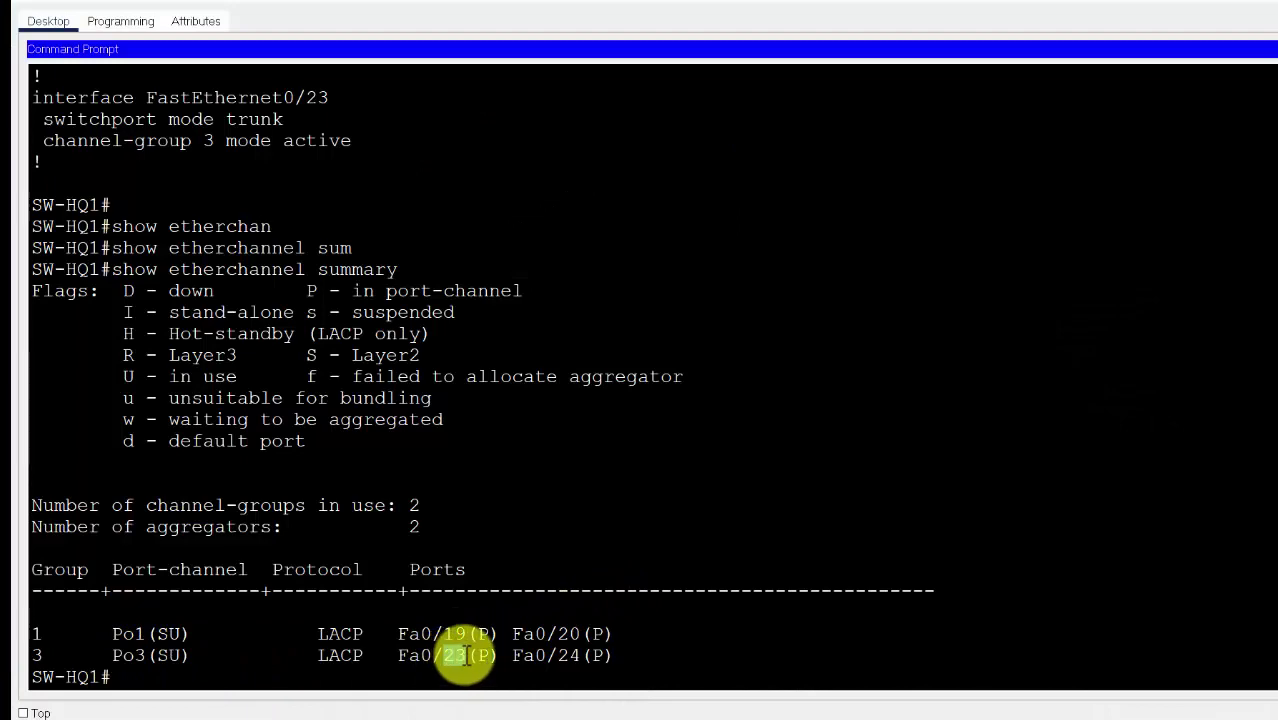
drag(568, 658, 600, 657)
key(alt+Tab)
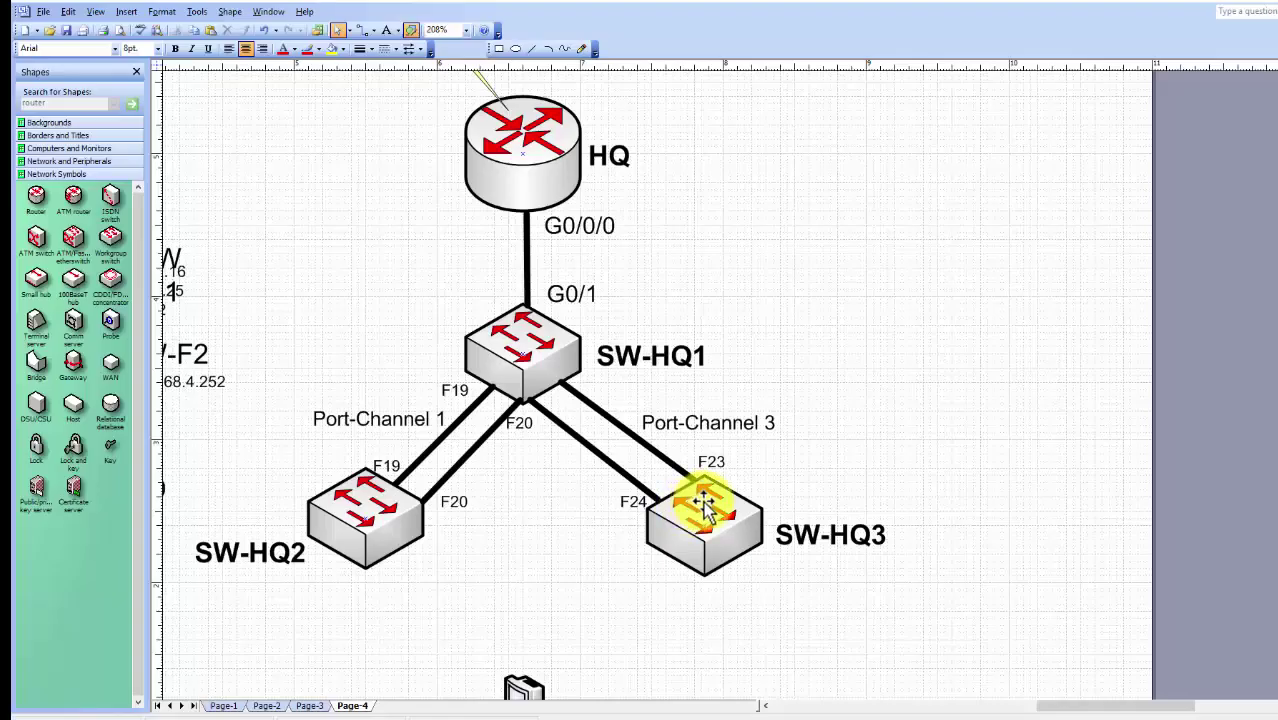
Copy the F23 and F24 labels to SW-HQ1's end of the Port-Channel 3 link
drag(713, 462, 593, 383)
drag(630, 510, 554, 421)
click(819, 323)
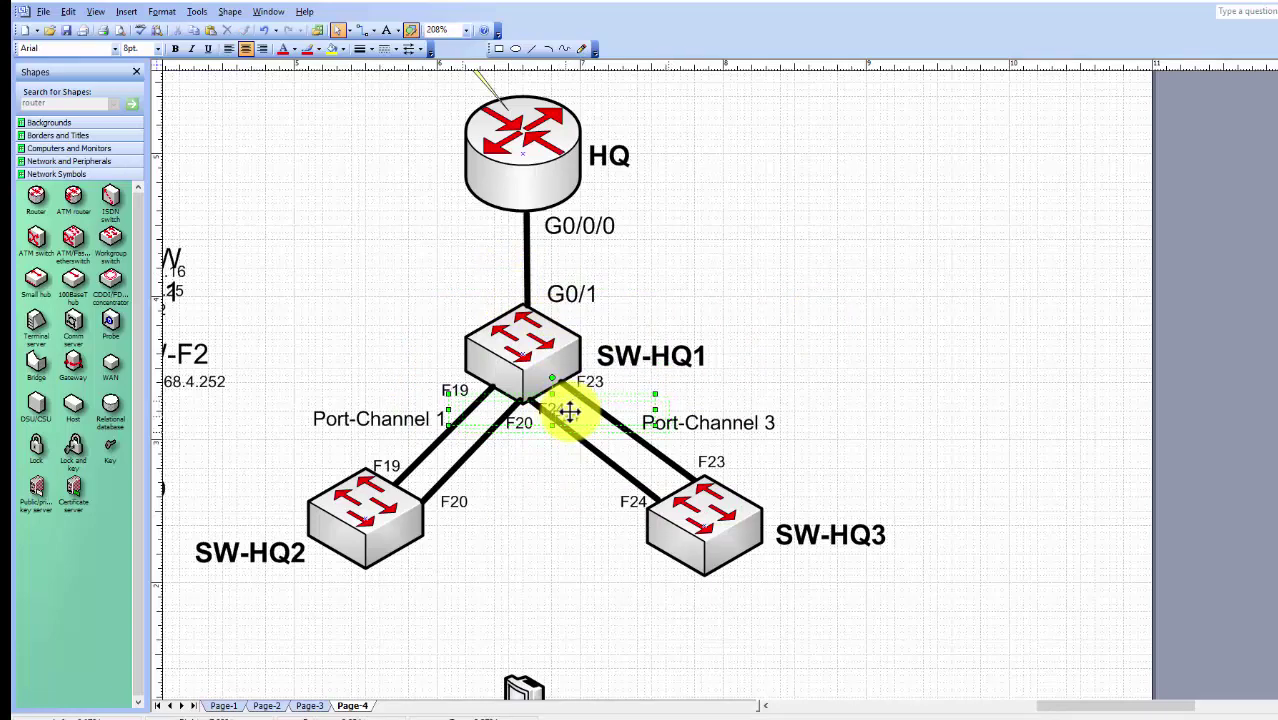
drag(568, 411, 582, 418)
scroll(499, 422, down, 1)
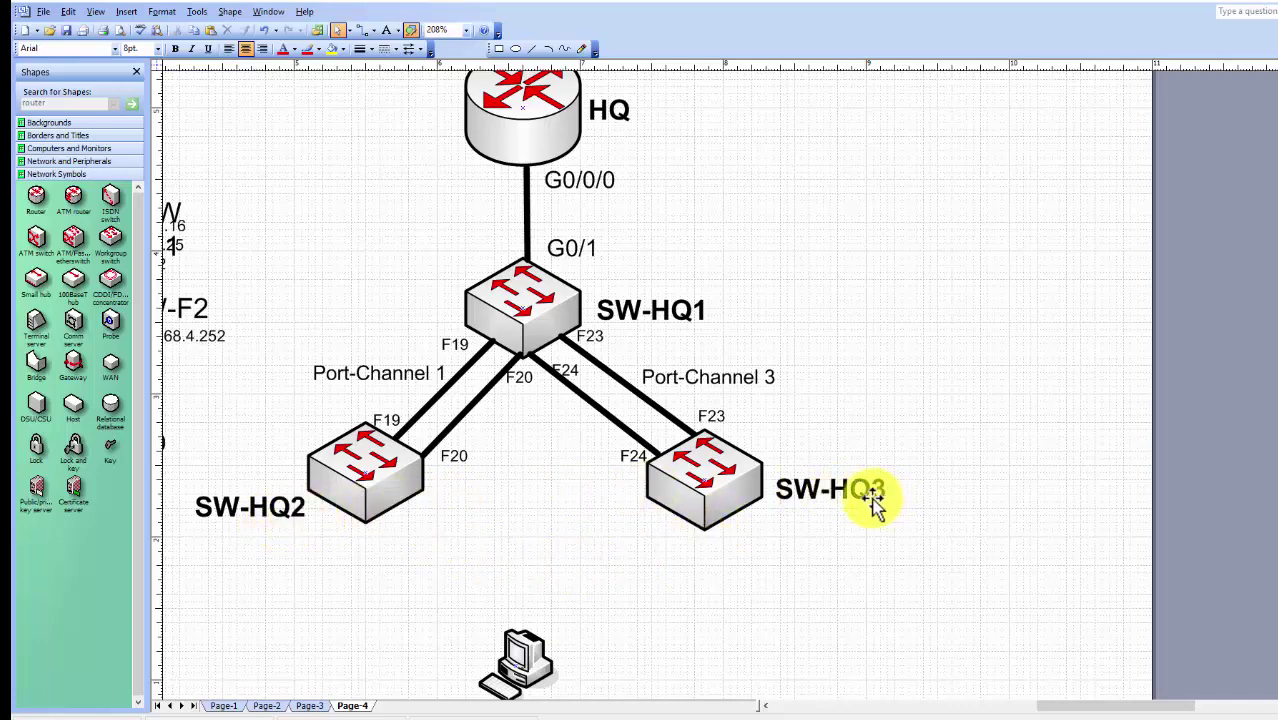
scroll(873, 503, down, 1)
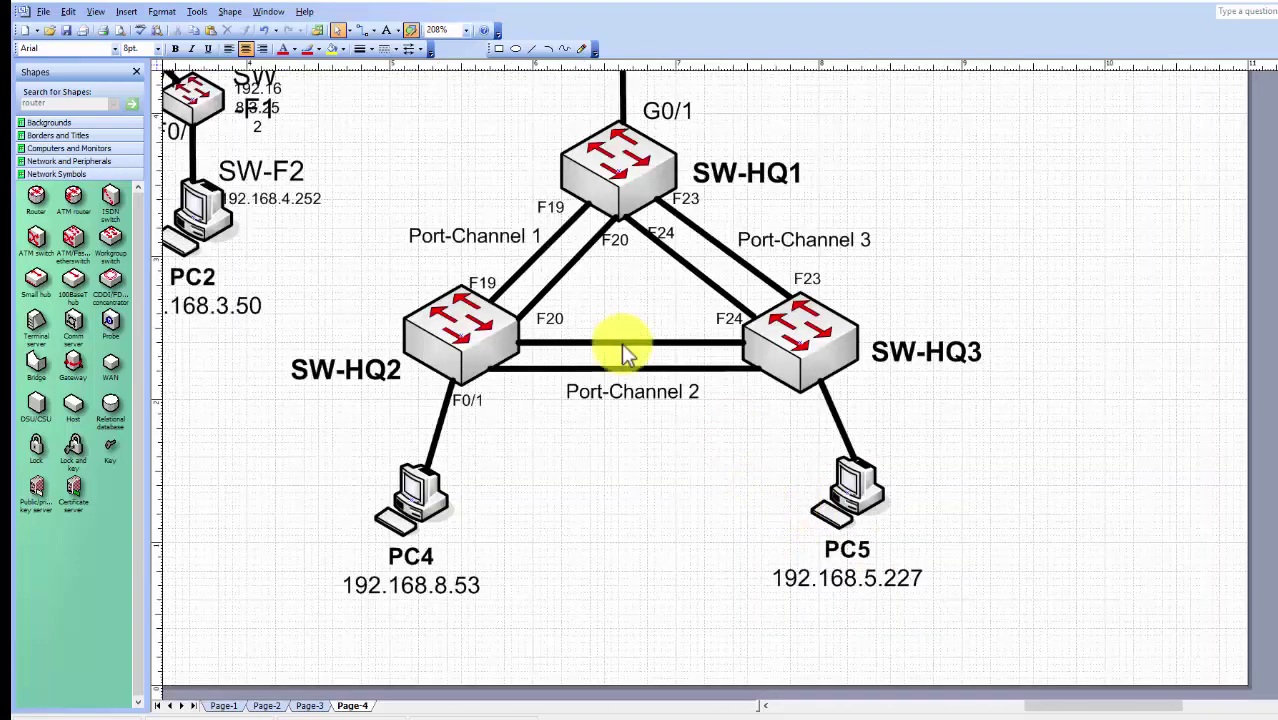
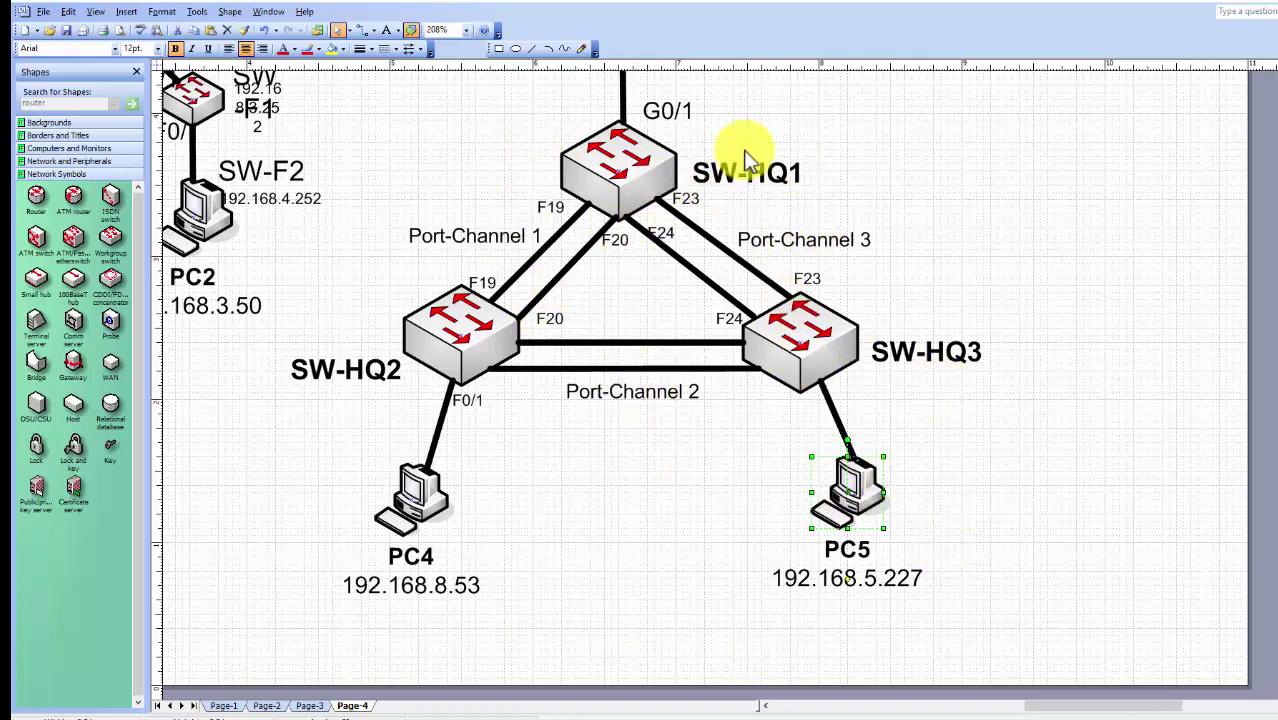
Scroll around the HQ router and switches, then zoom out to 104% to show all of Page-4
scroll(745, 160, up, 4)
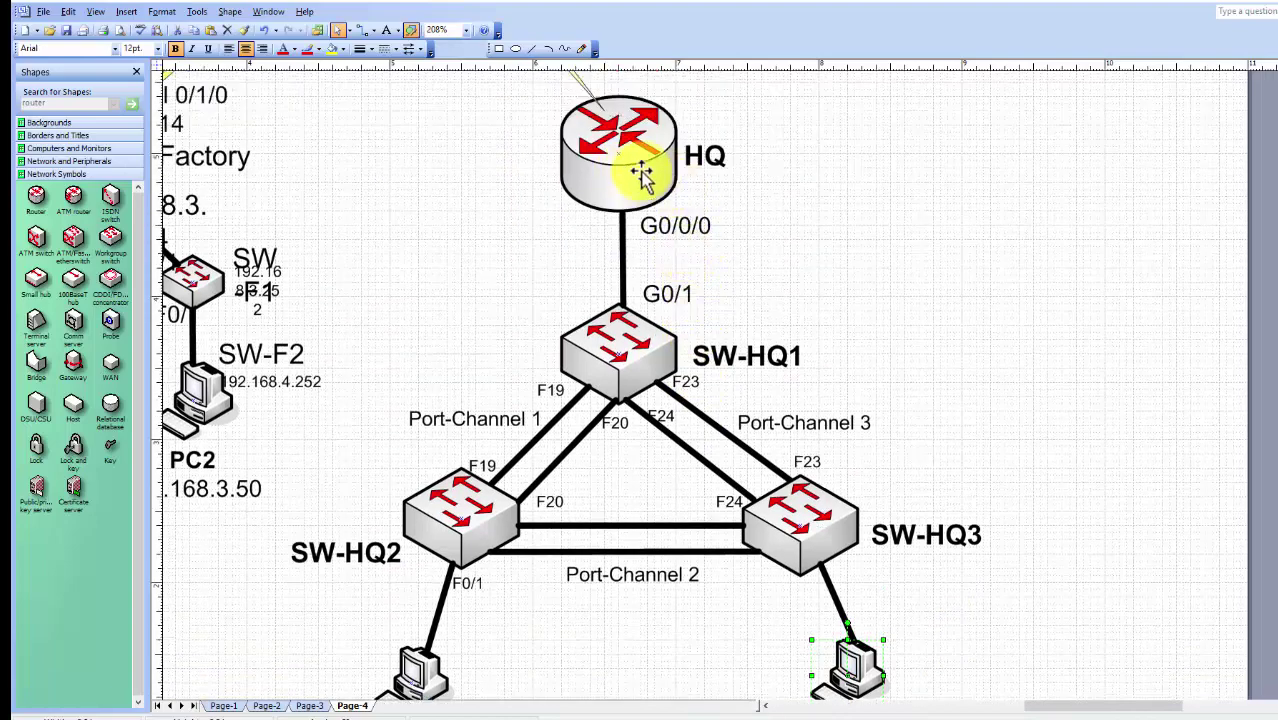
scroll(641, 178, up, 5)
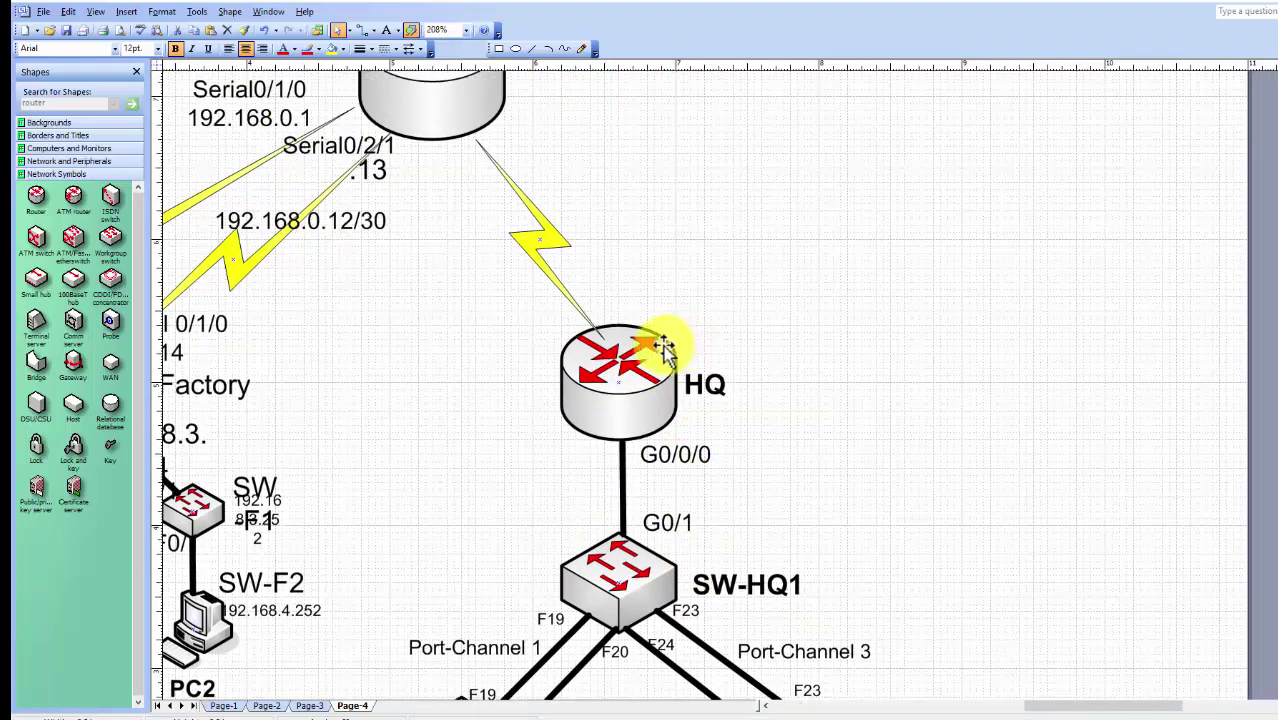
scroll(542, 177, up, 2)
scroll(693, 222, down, 6)
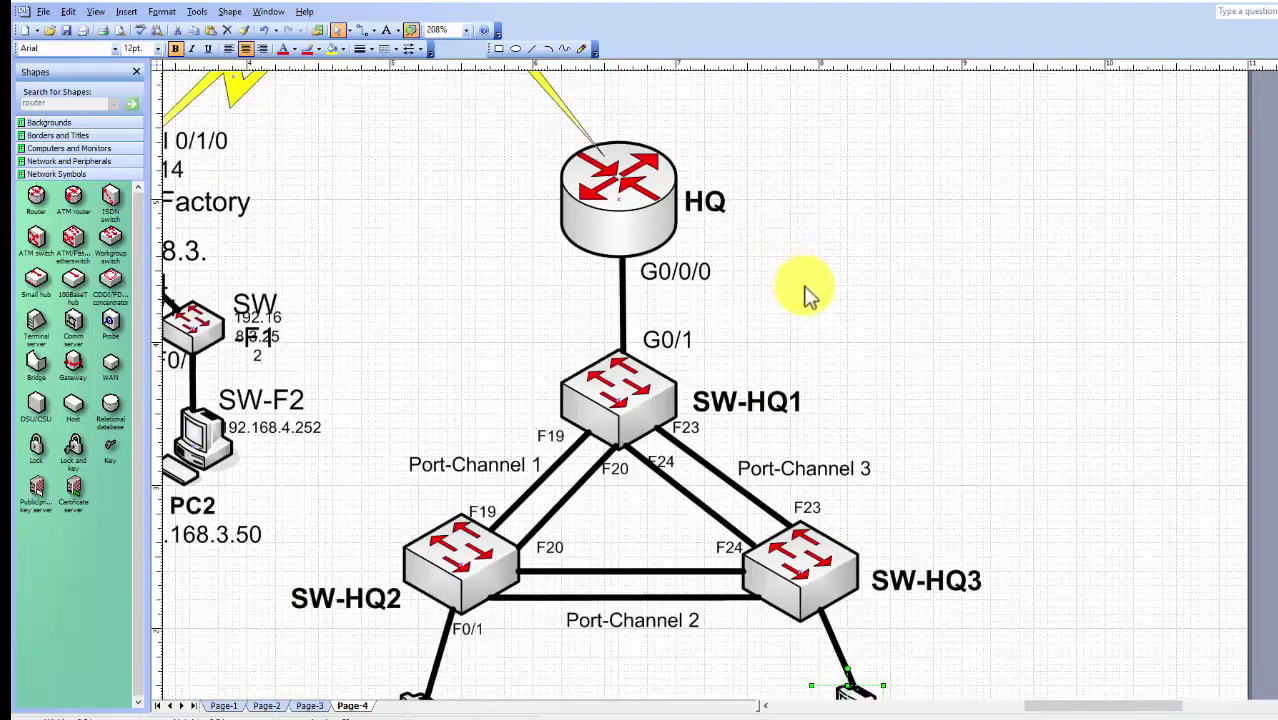
ctrl+scroll(806, 290, down, 2)
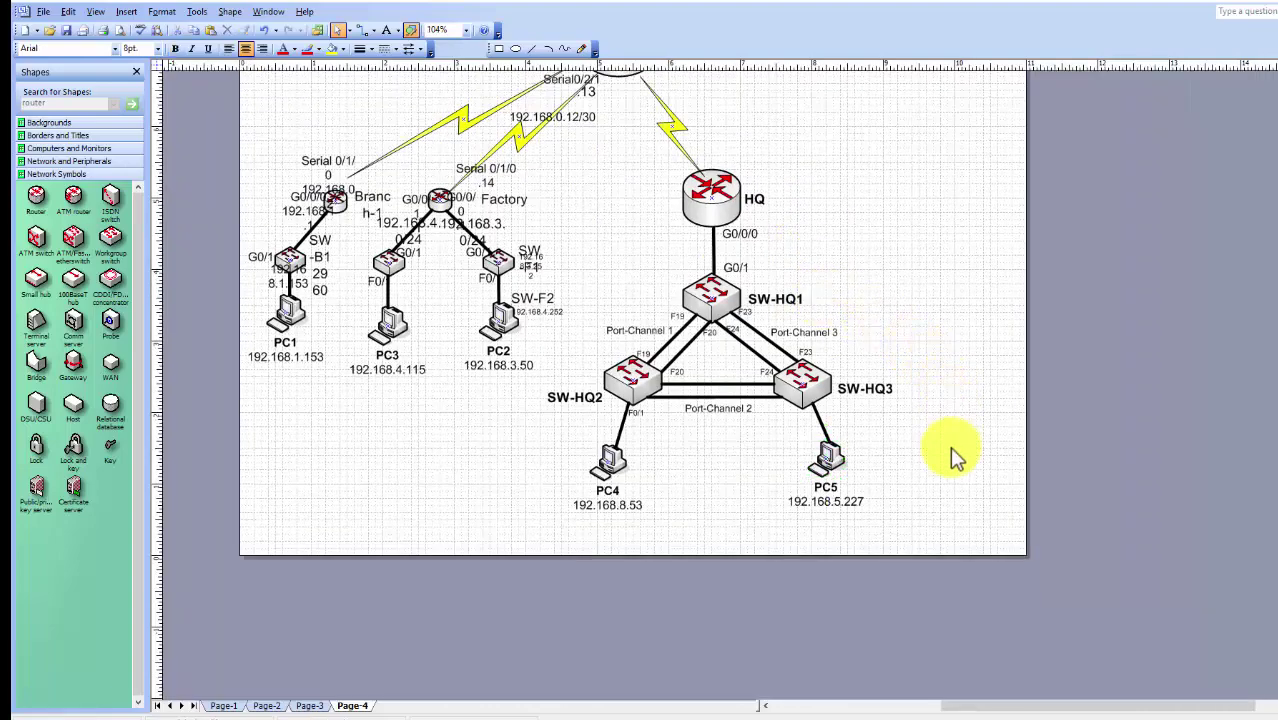
Zoom back in to 208% around the HQ router and SW-HQ1
ctrl+scroll(583, 198, up, 2)
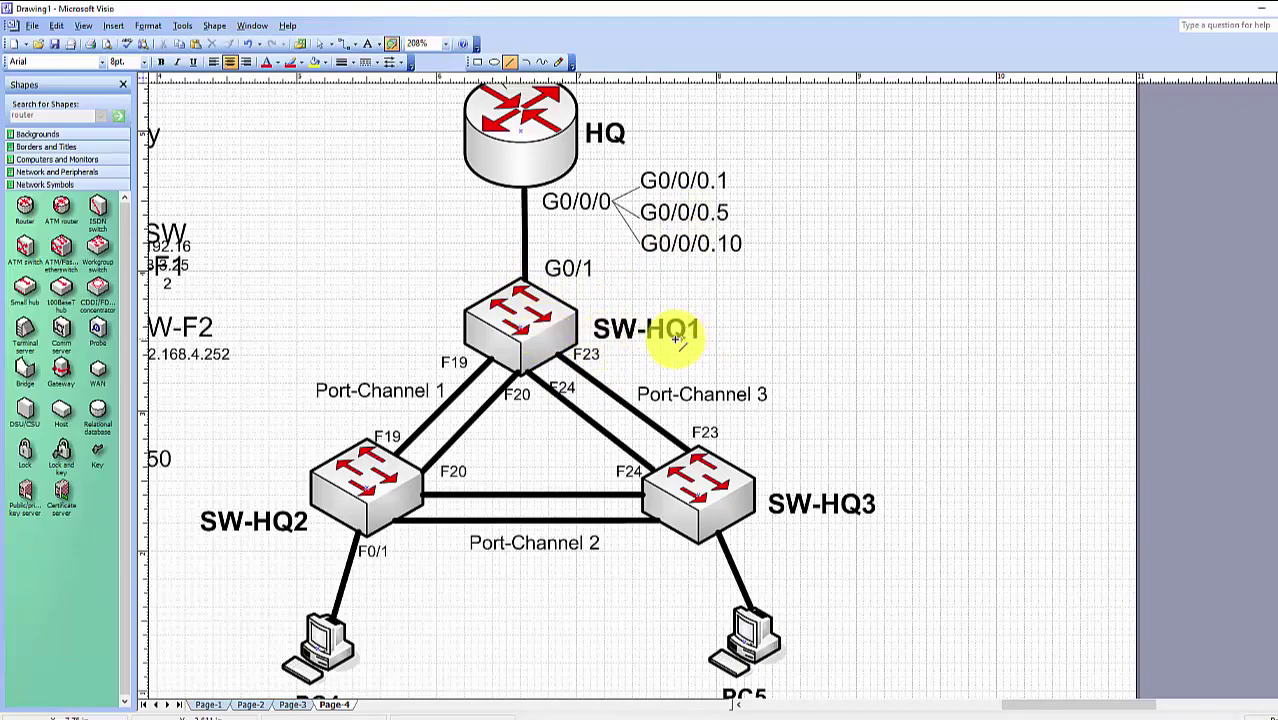
In the PC4 Command Prompt, list SW-HQ1's VLANs and note VLAN 1 default and VLAN 10 admin
key(alt+Tab)
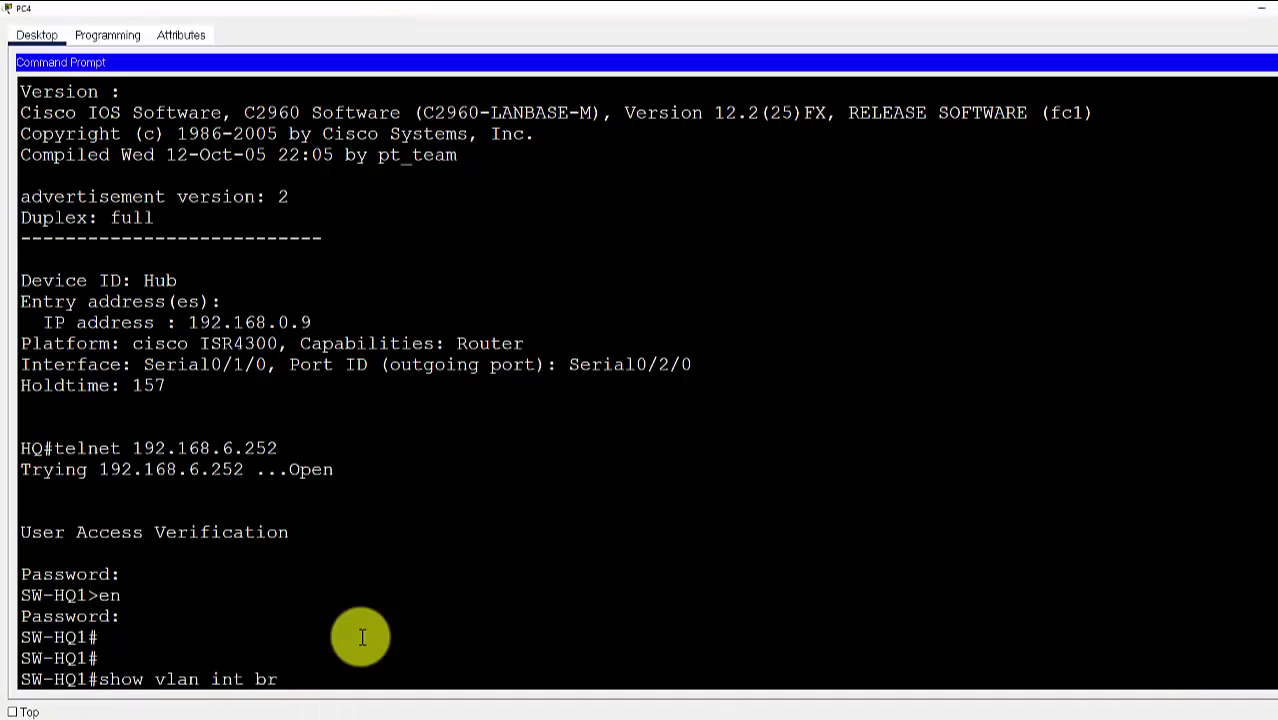
text(i)
key(Return)
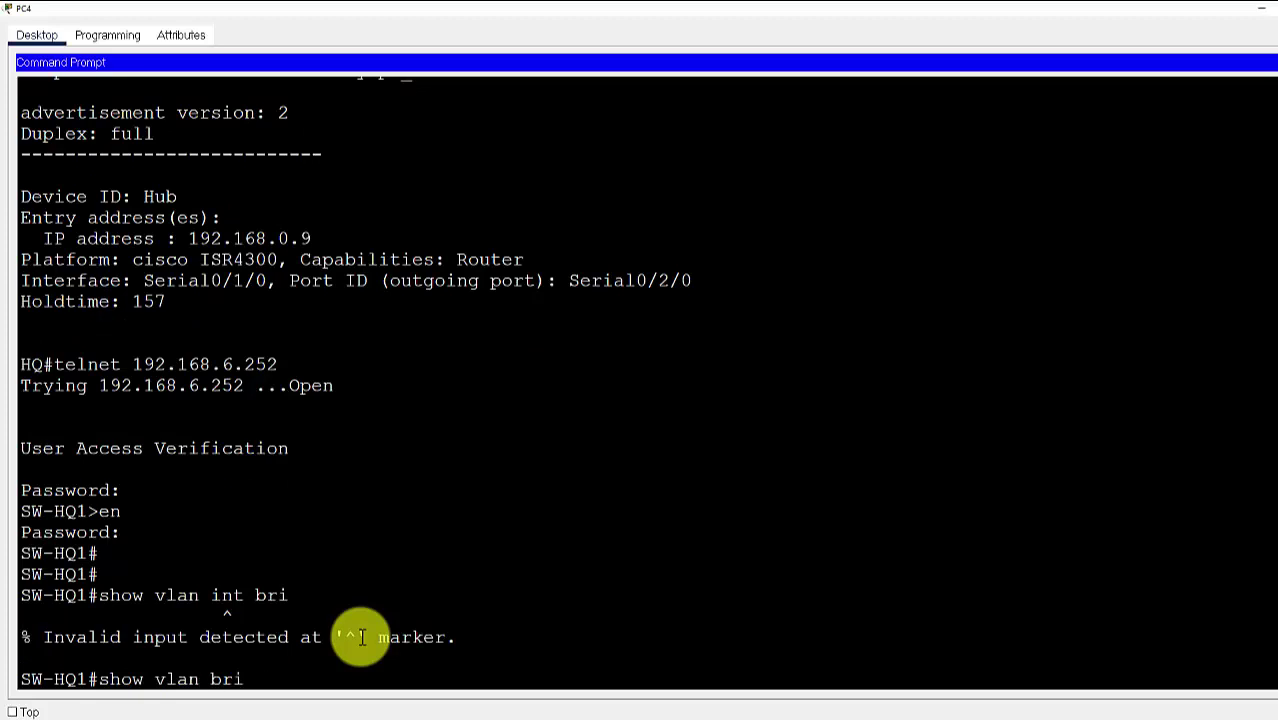
text(show vlan bri)
key(Return)
key(Return)
key(Return)
key(Return)
key(Return)
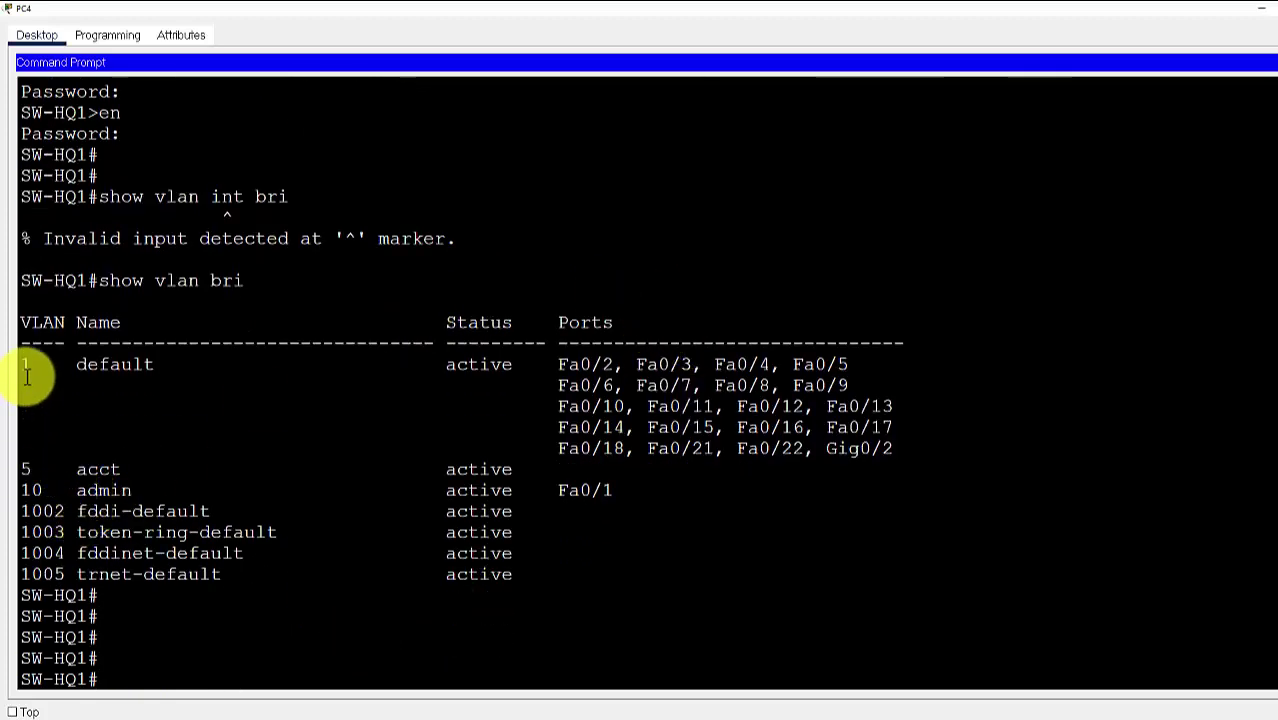
drag(24, 469, 613, 494)
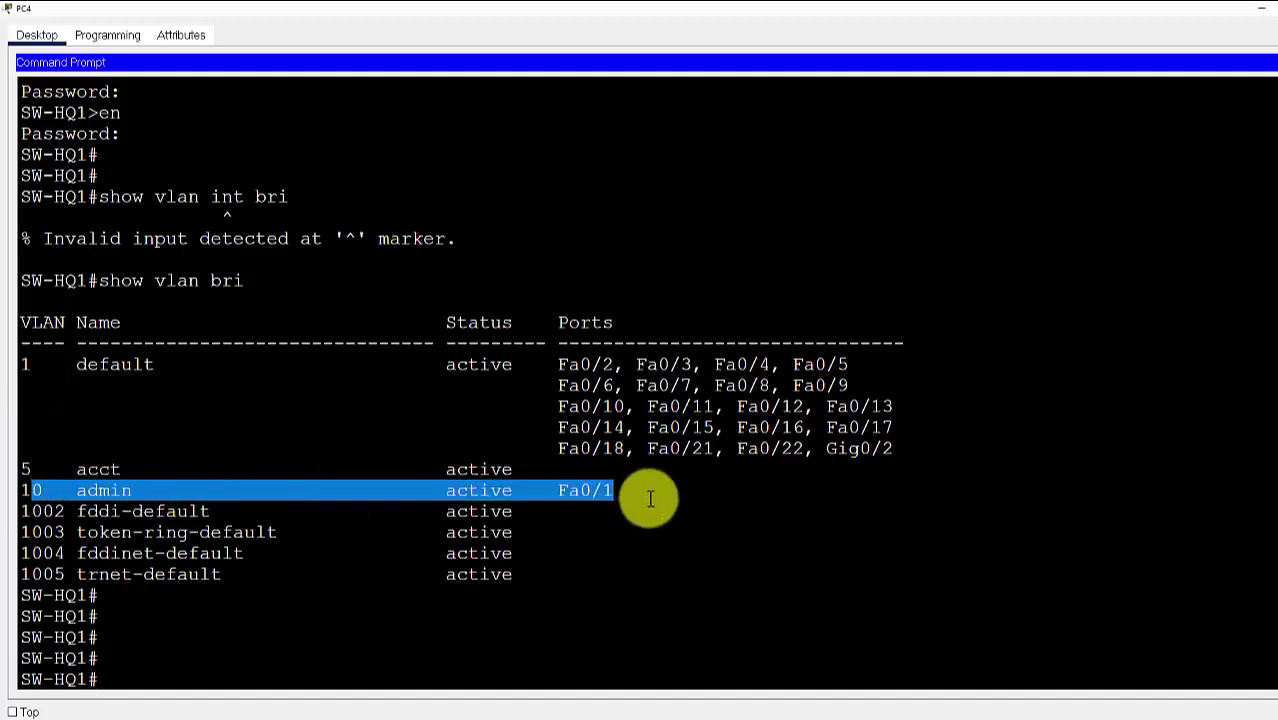
drag(27, 367, 148, 365)
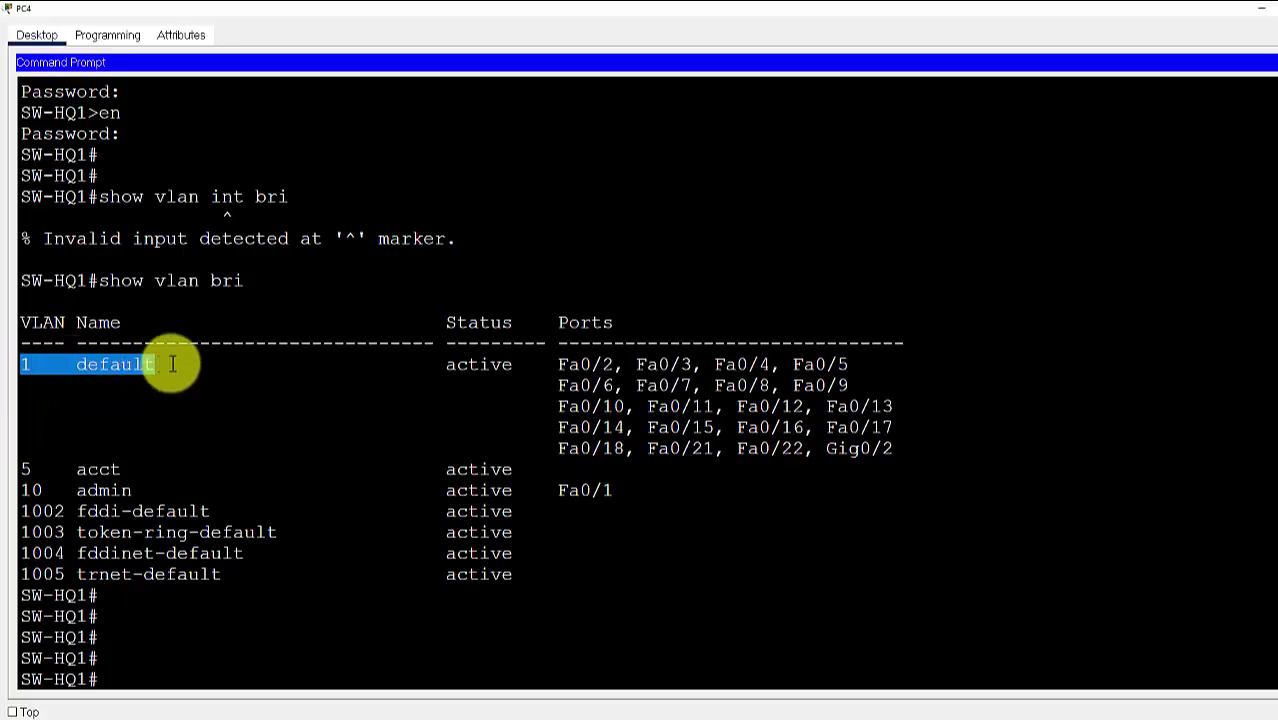
click(534, 434)
Run show ip int brief and show run on SW-HQ1, then exit back to the HQ router
text(show ip int bri)
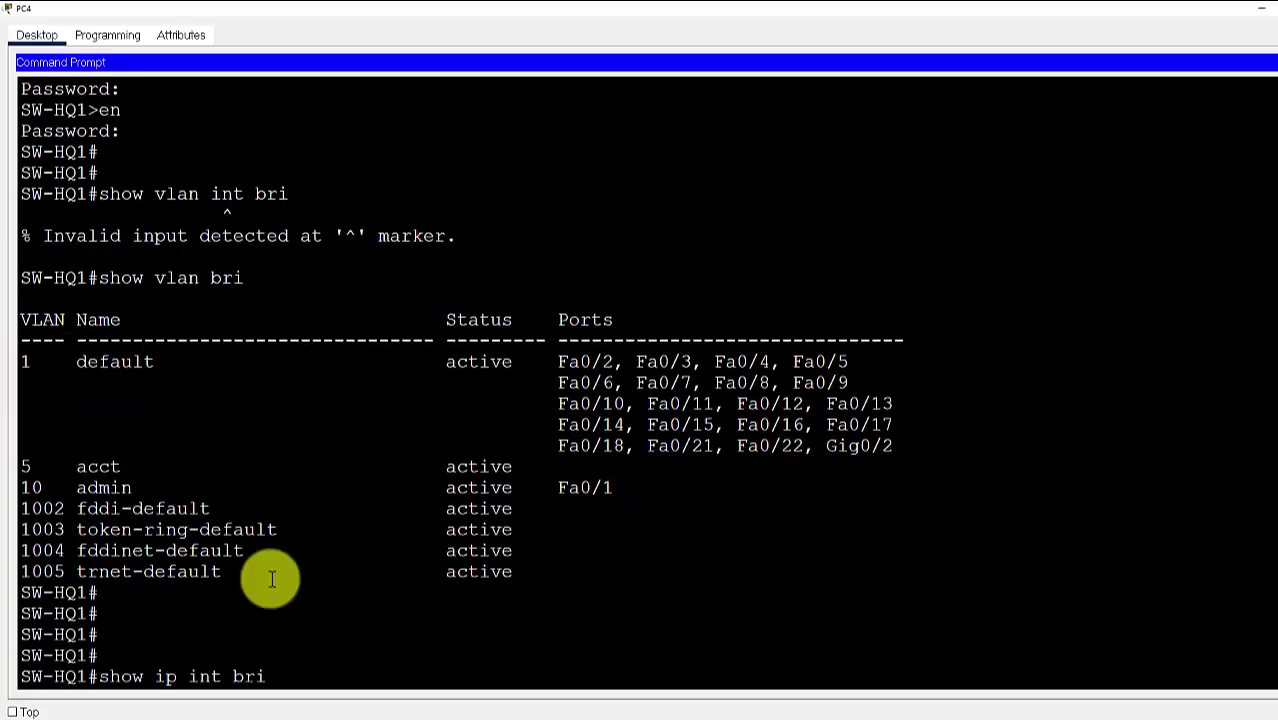
key(Return)
key(Return)
key(Return)
key(Return)
key(Return)
text(show run)
key(Return)
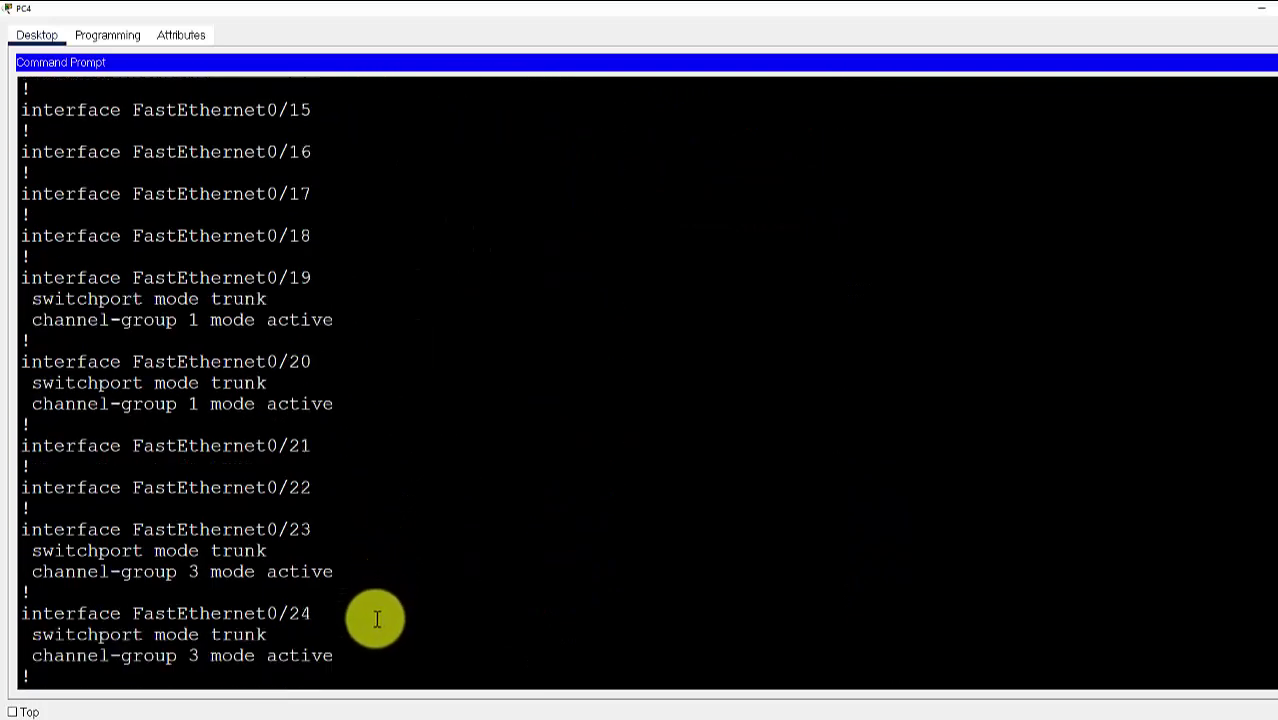
key(Return)
key(Return)
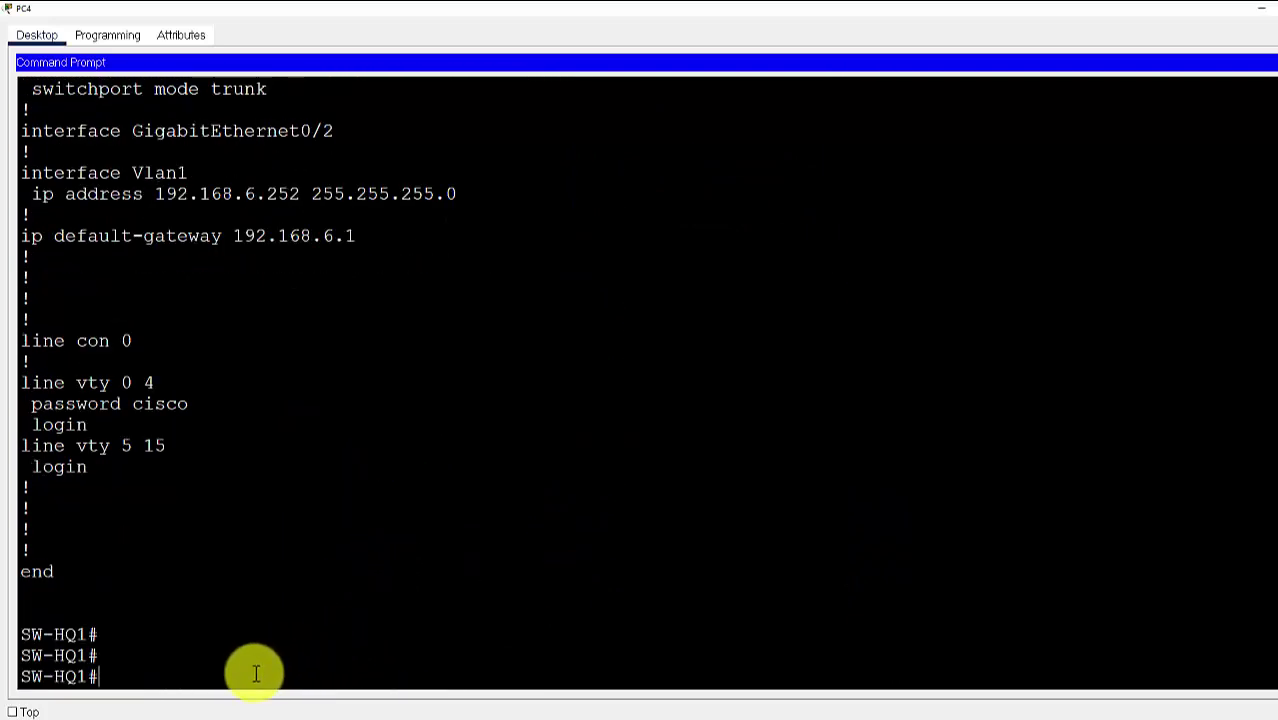
text(exit)
key(Return)
key(Return)
key(Return)
key(Return)
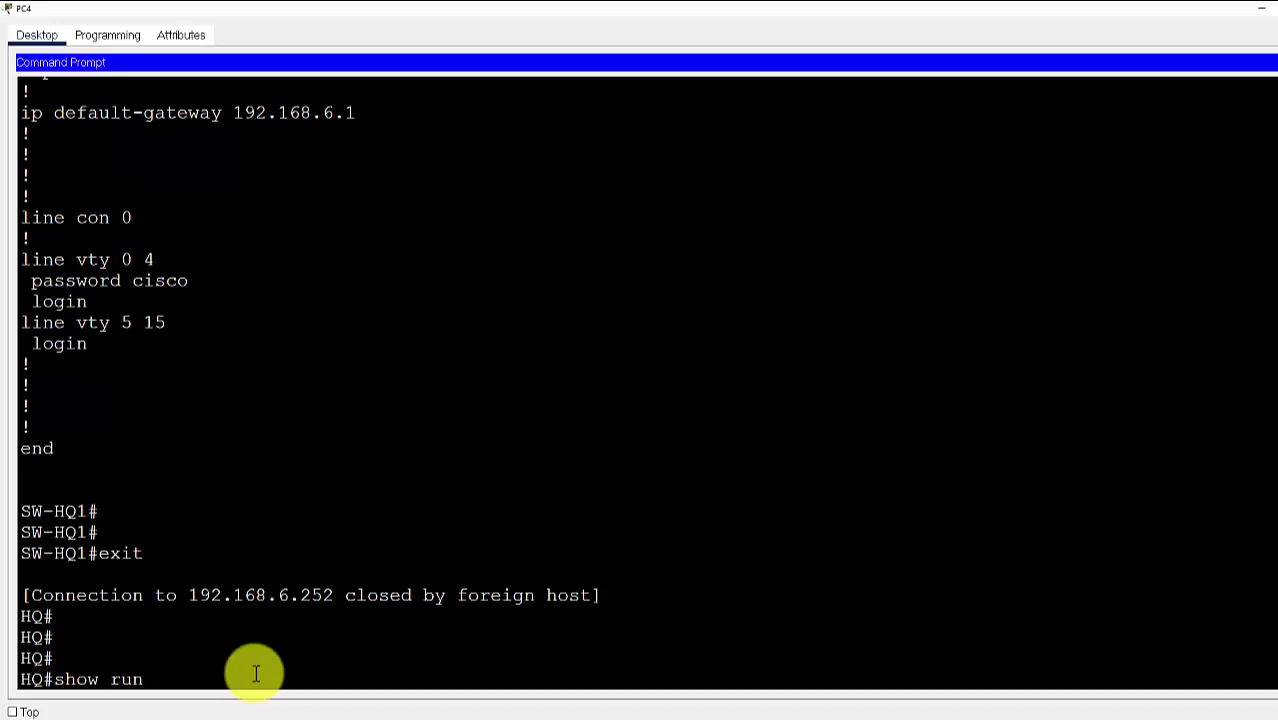
Display HQ's running configuration and page down to the G0/0/0.1 subinterface address
key(Return)
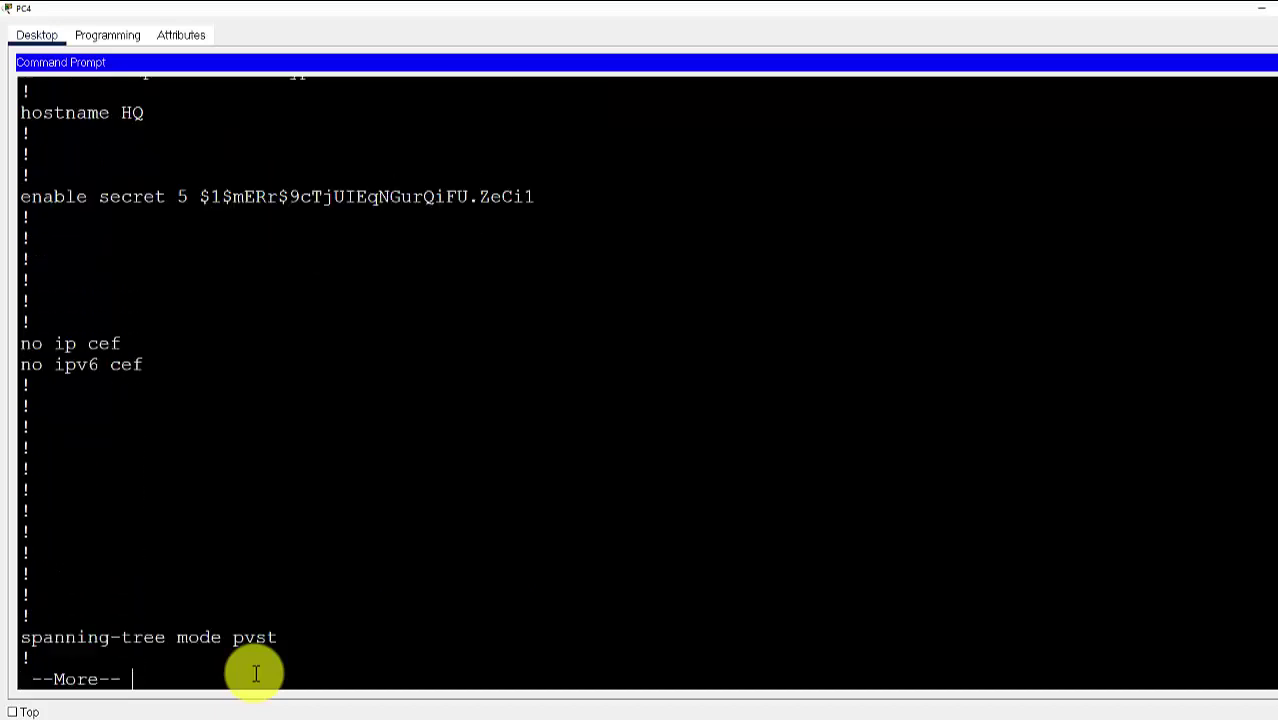
key(Return)
key(Return)
key(Return)
key(Return)
key(Return)
key(Return)
key(Return)
key(Return)
key(Return)
key(Return)
key(Return)
key(Return)
key(Return)
key(Return)
key(Return)
key(Return)
key(Return)
key(Return)
key(Return)
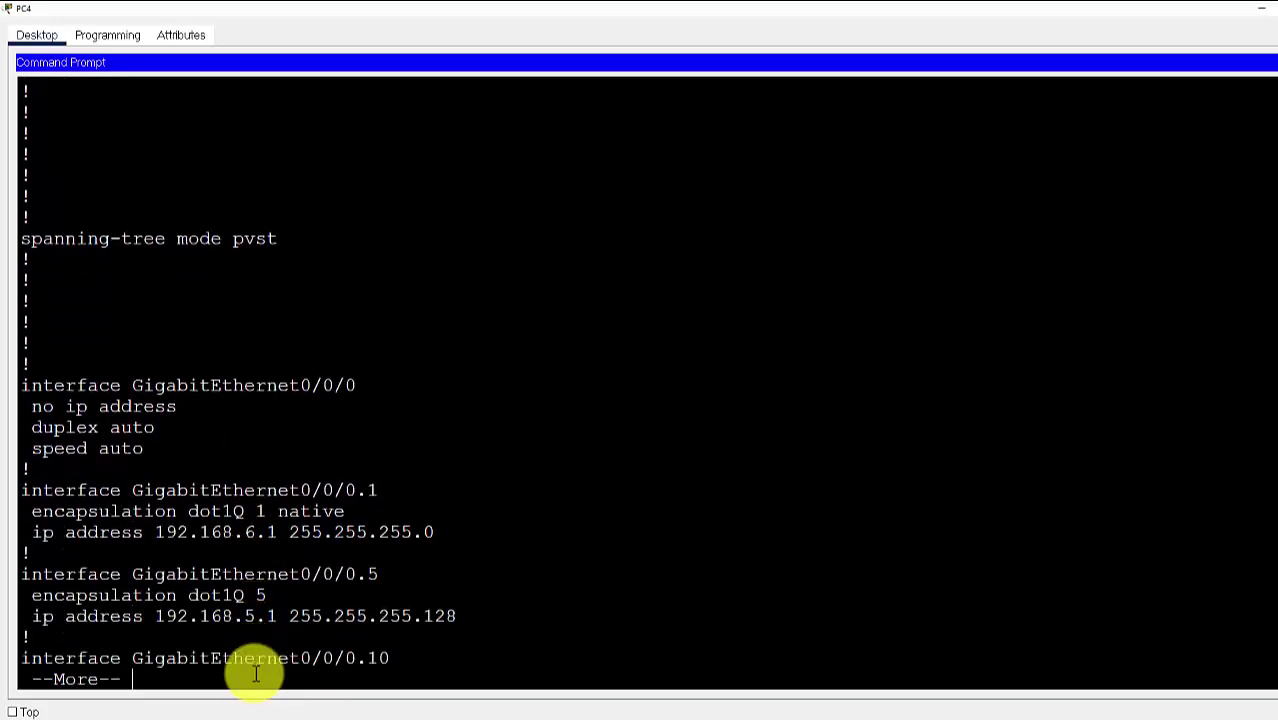
key(Return)
key(Return)
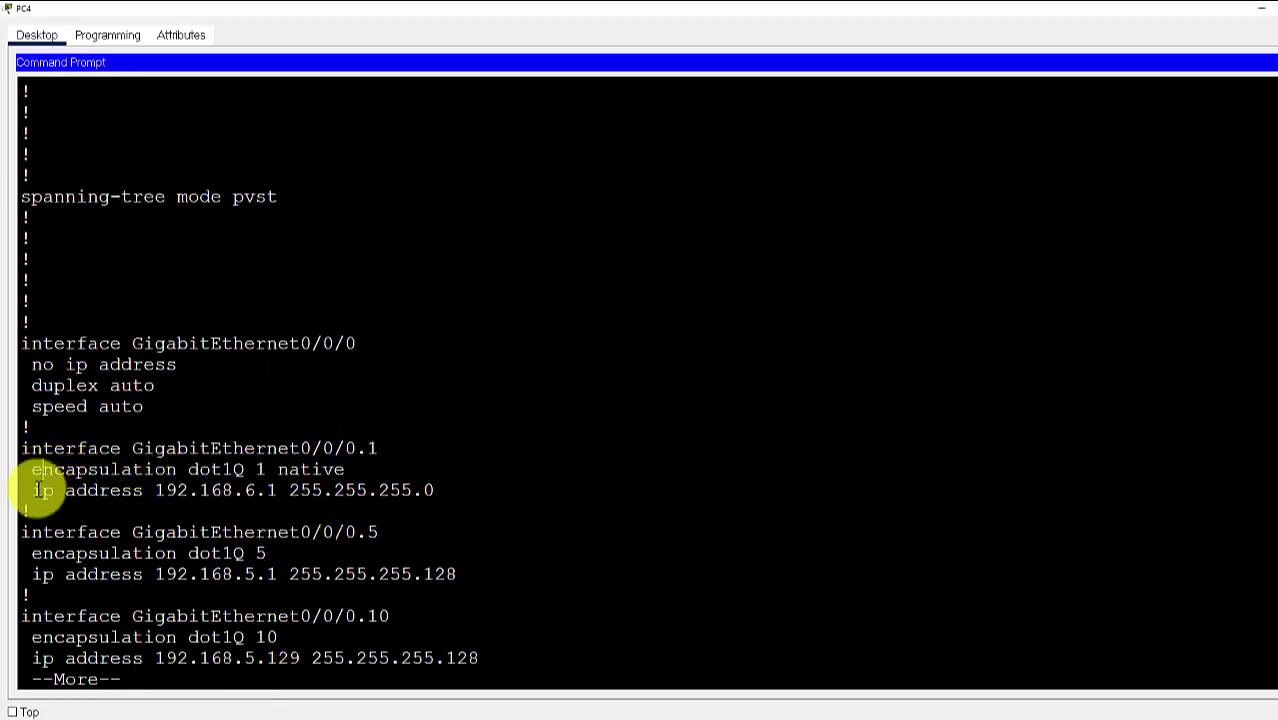
drag(33, 490, 270, 494)
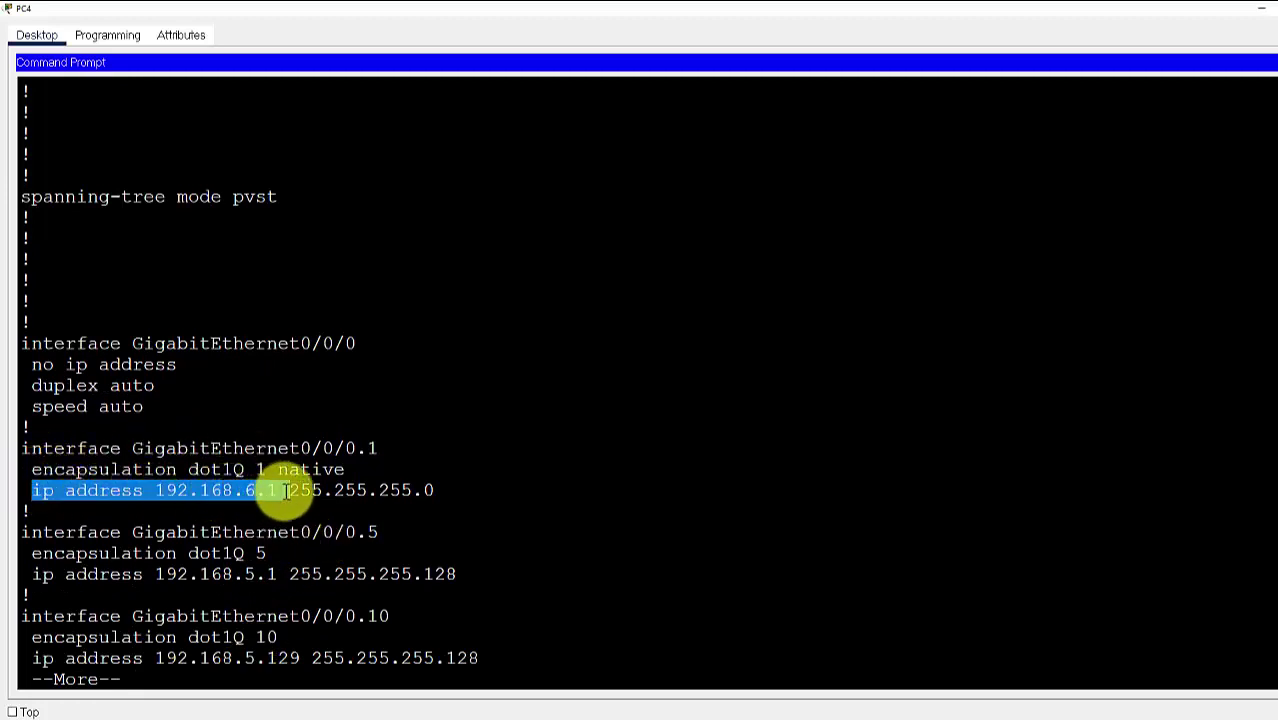
click(177, 442)
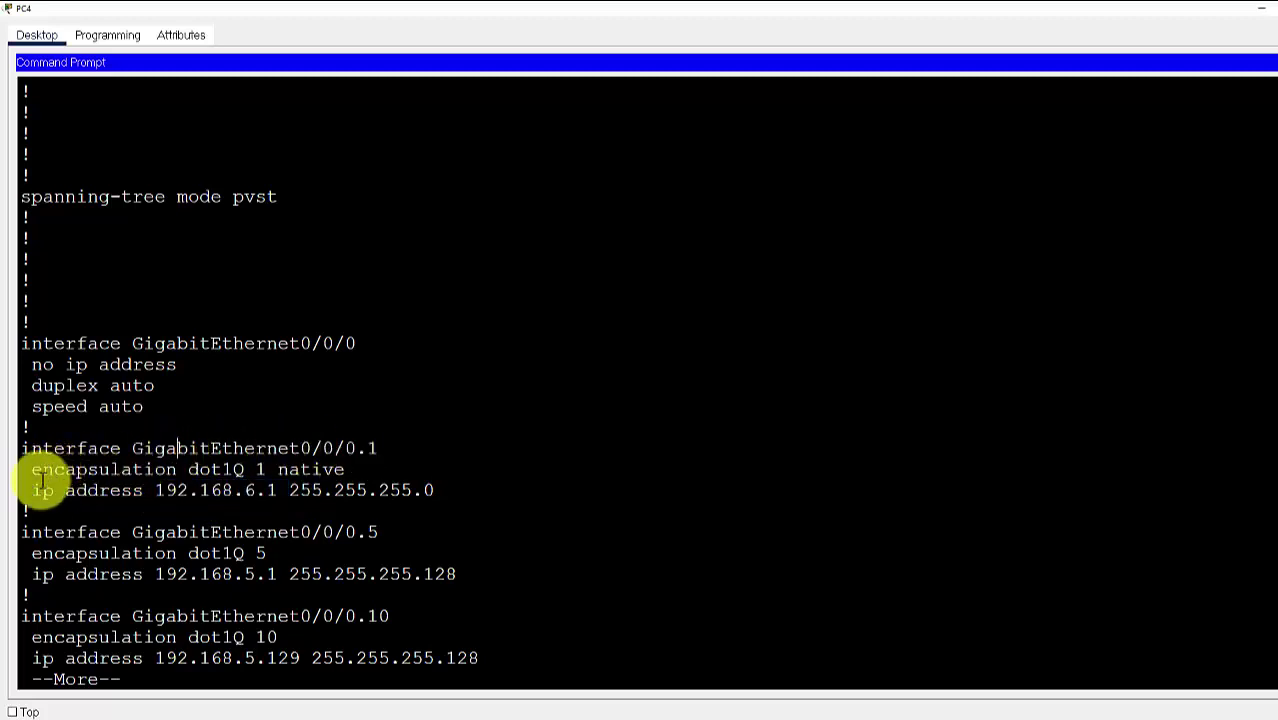
Check 192.168.6.1, the dot1Q 5 and 10 tags, and 192.168.5.129 255.255.255.128, then return to Visio
drag(55, 490, 433, 490)
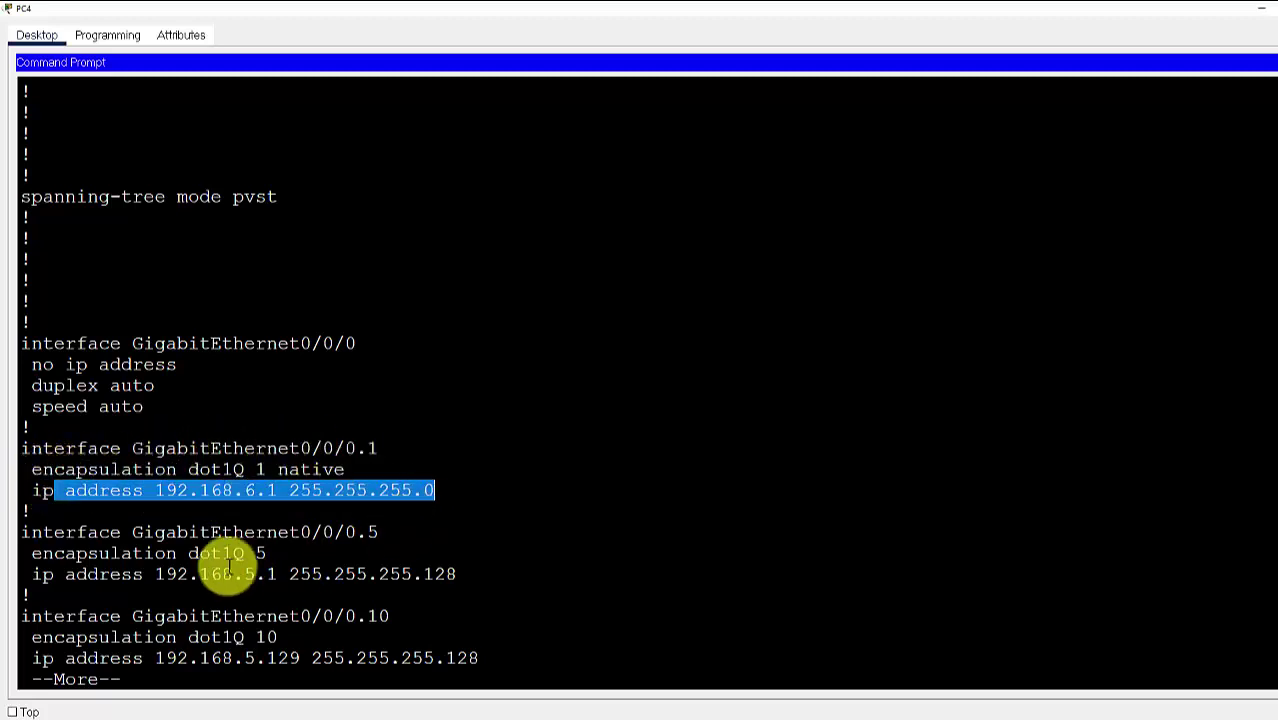
drag(177, 553, 270, 553)
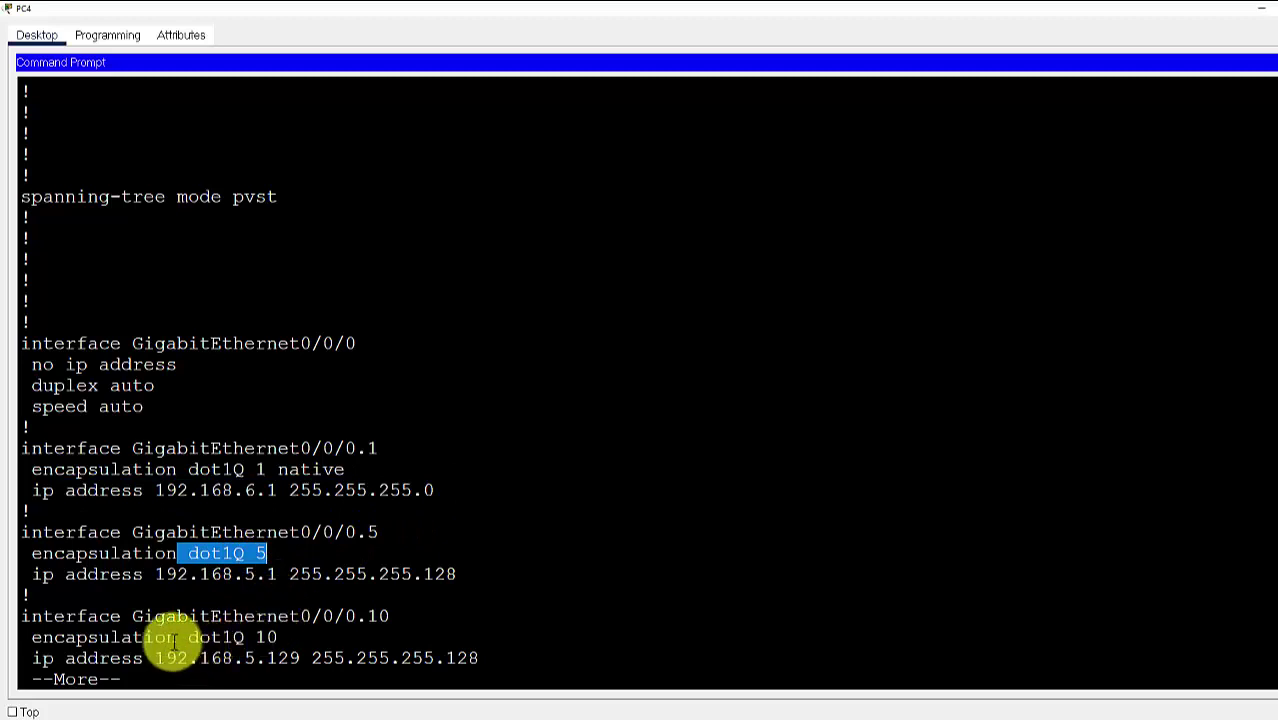
drag(177, 637, 294, 650)
click(360, 652)
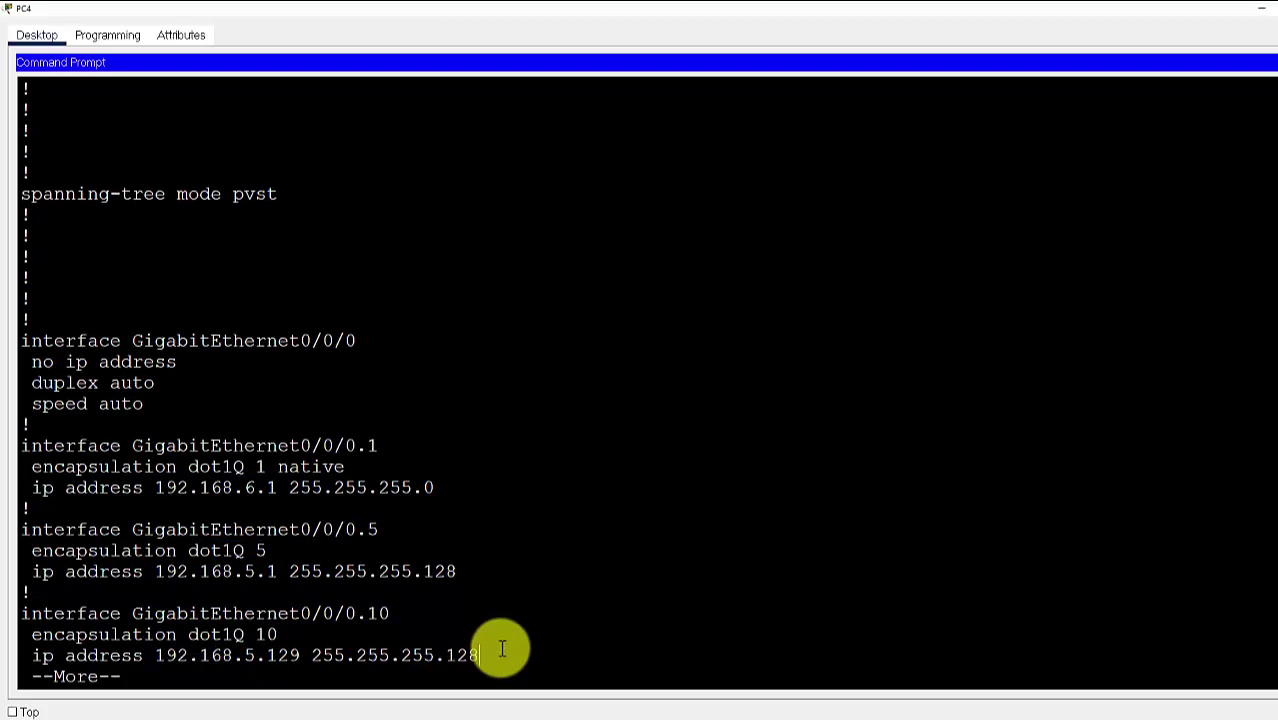
drag(480, 652, 145, 653)
click(616, 621)
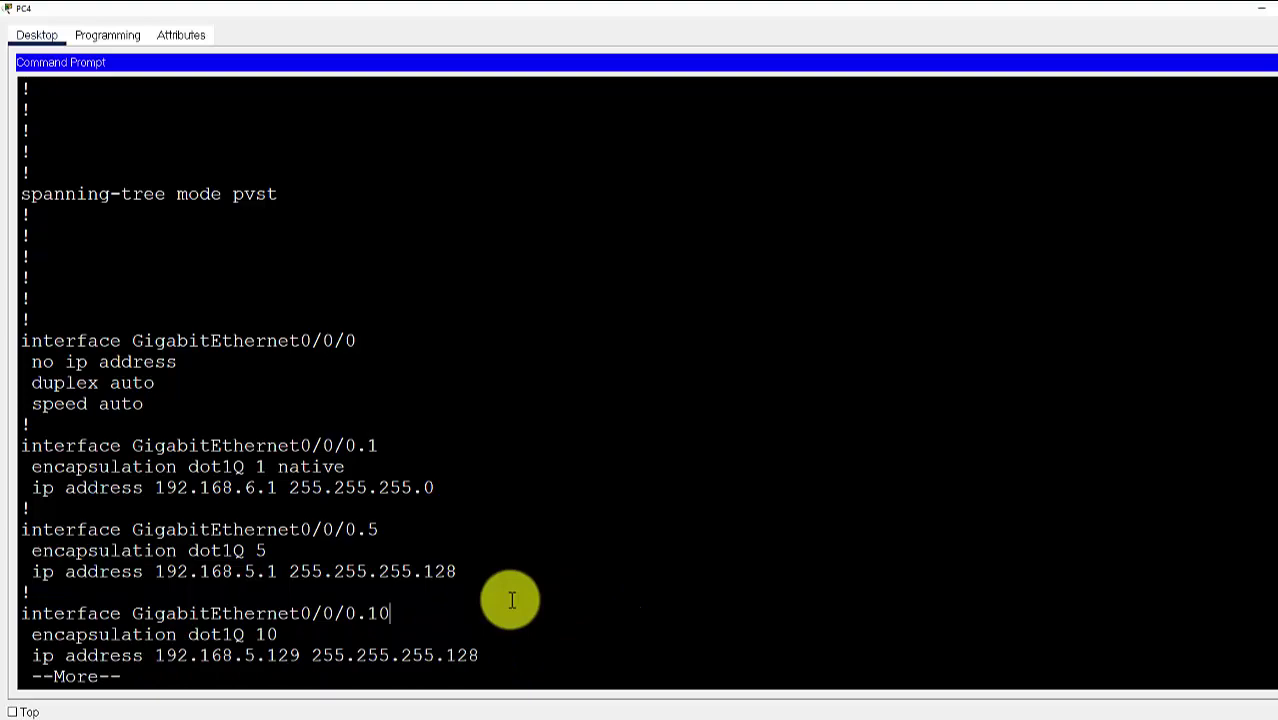
key(alt+Tab)
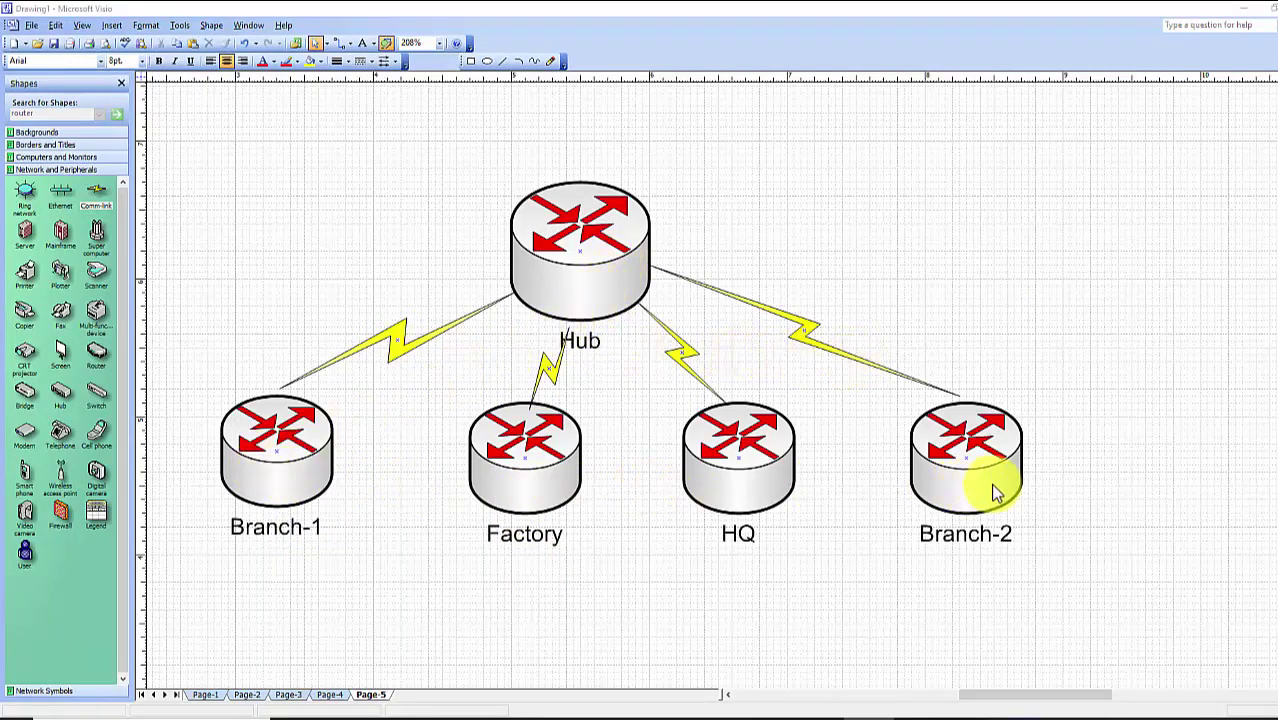
Bring Visio back to the front and zoom to 208% around the Hub router
scroll(770, 443, up, 3)
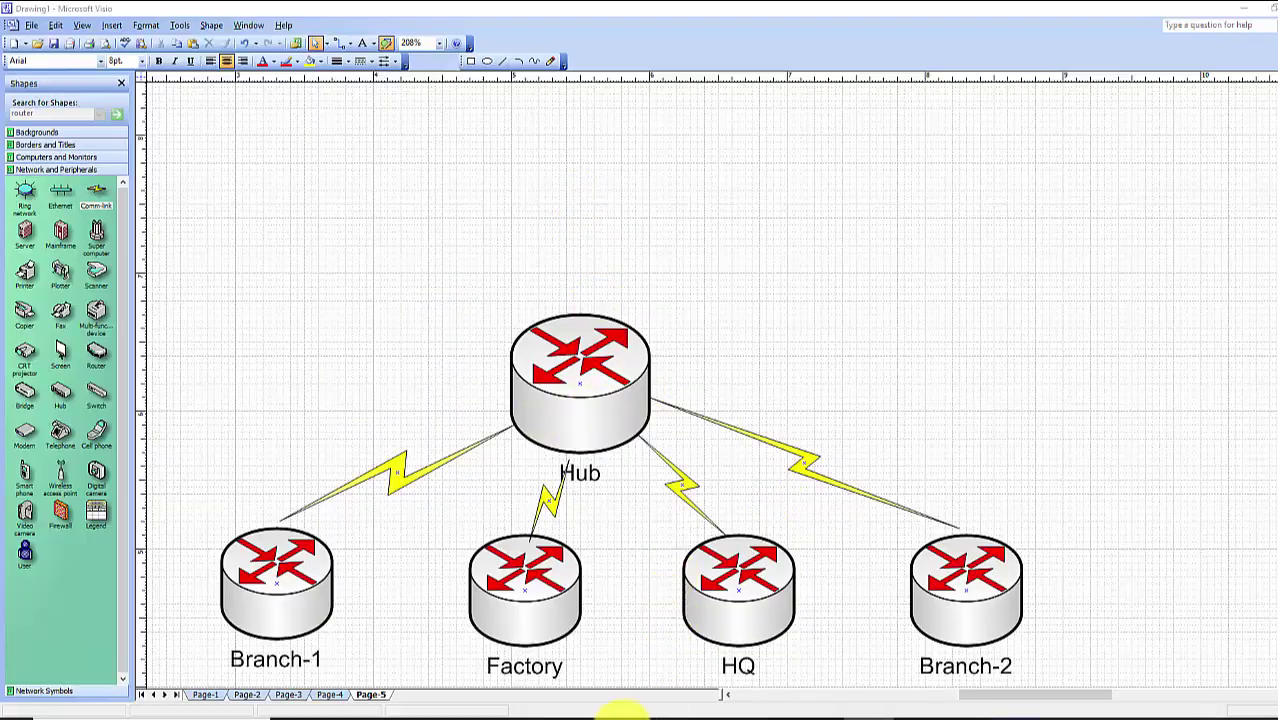
mouse_move(610, 714)
click(610, 680)
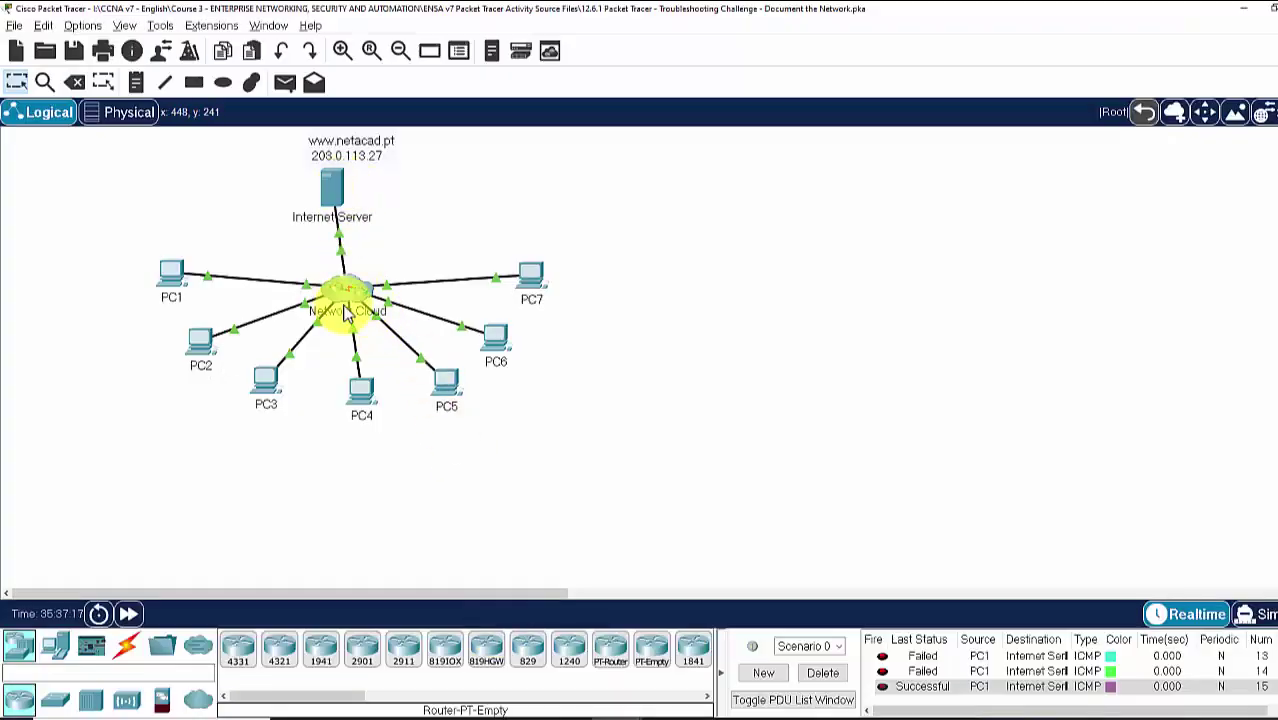
click(1244, 10)
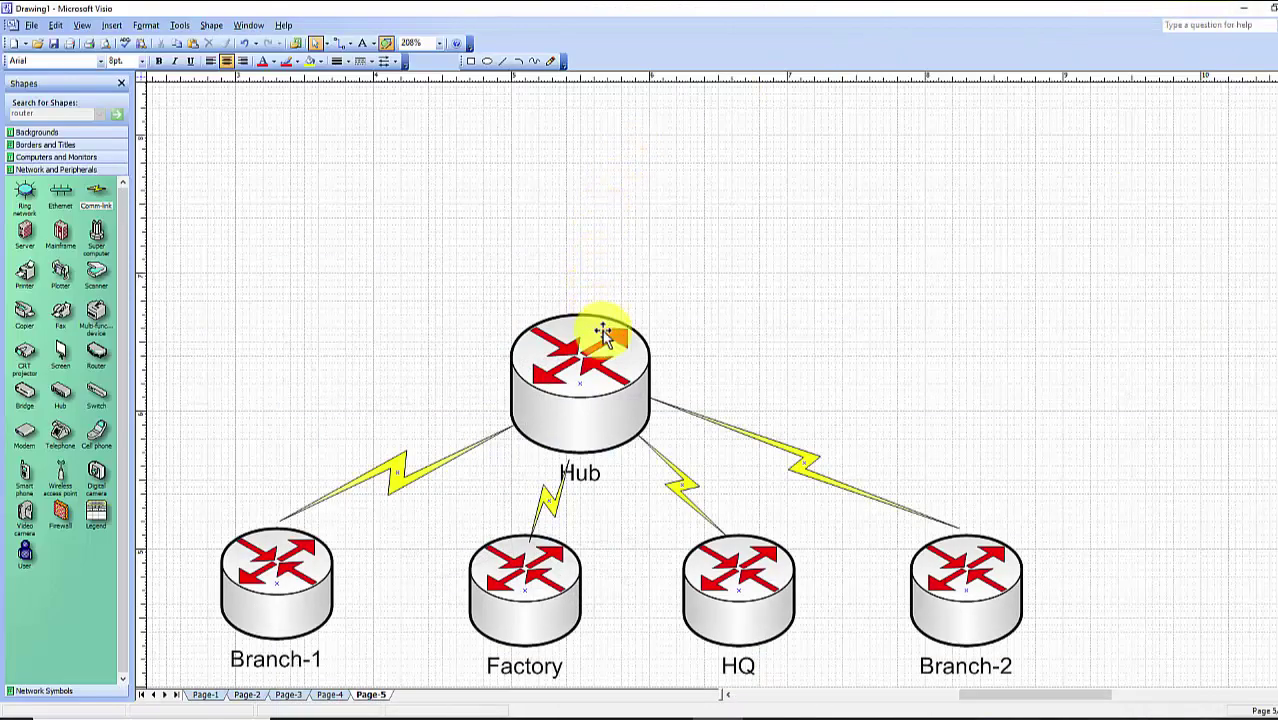
scroll(600, 330, up, 2)
scroll(597, 279, down, 2)
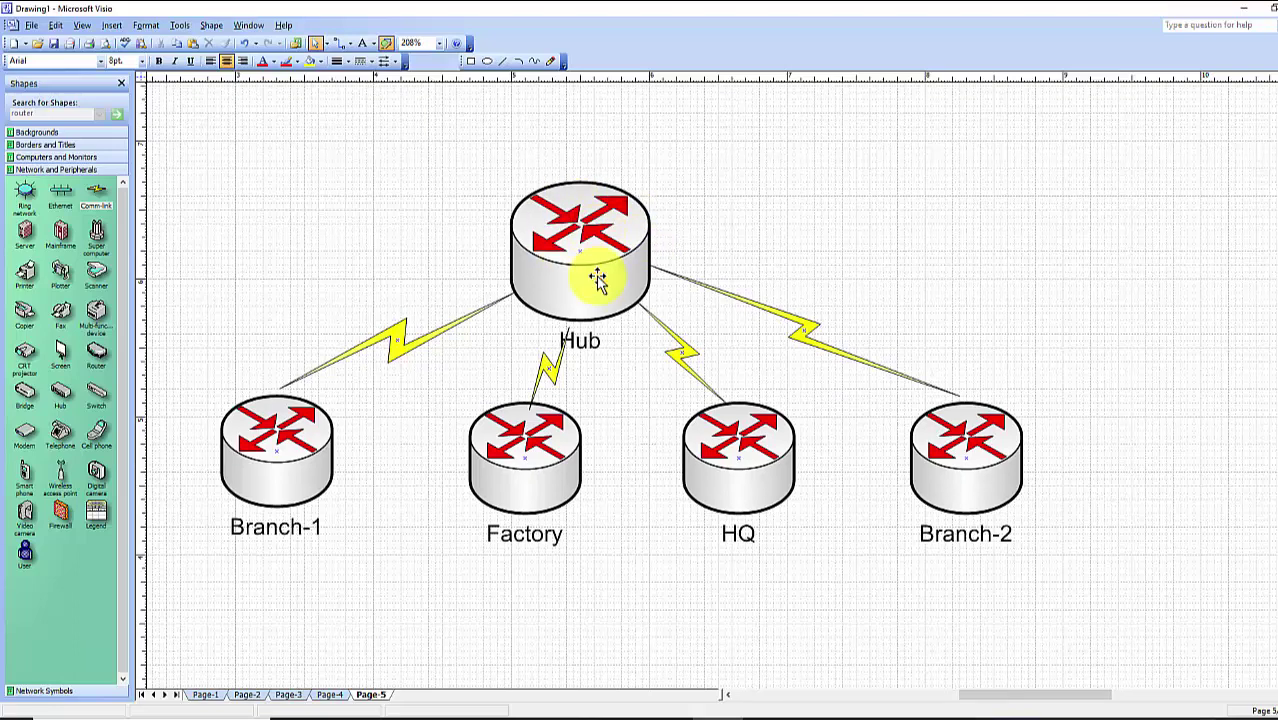
scroll(591, 274, up, 1)
scroll(594, 280, down, 1)
scroll(599, 302, up, 2)
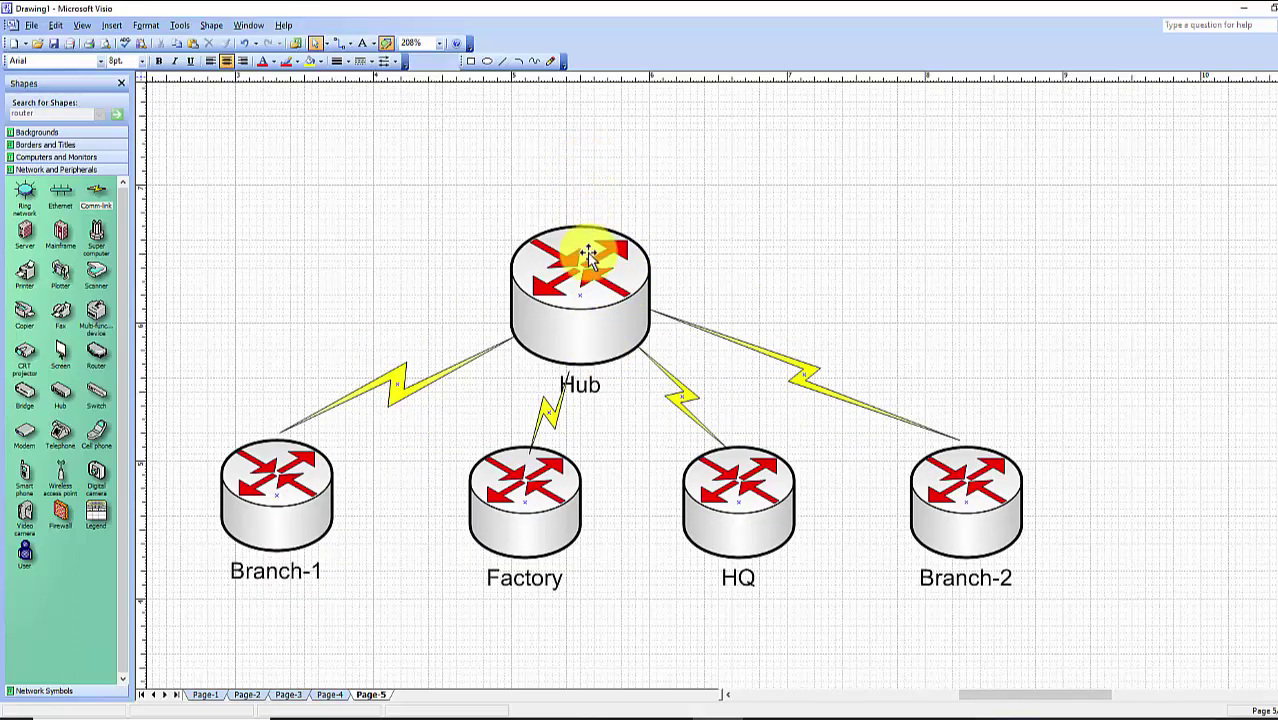
In the PC4 prompt, highlight the Hub's CDP neighbours Factory, Branch-2, Branch-1, HQ (Ser 0/2/0) and ISP
mouse_move(615, 712)
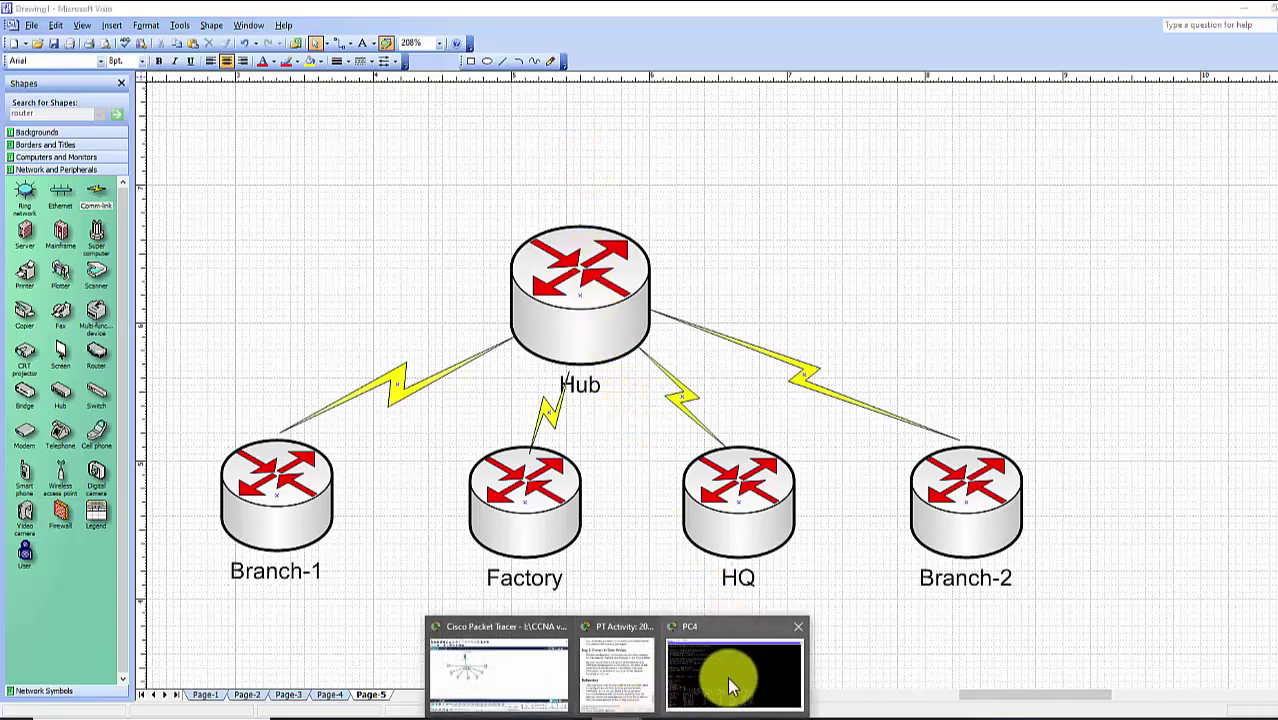
click(730, 674)
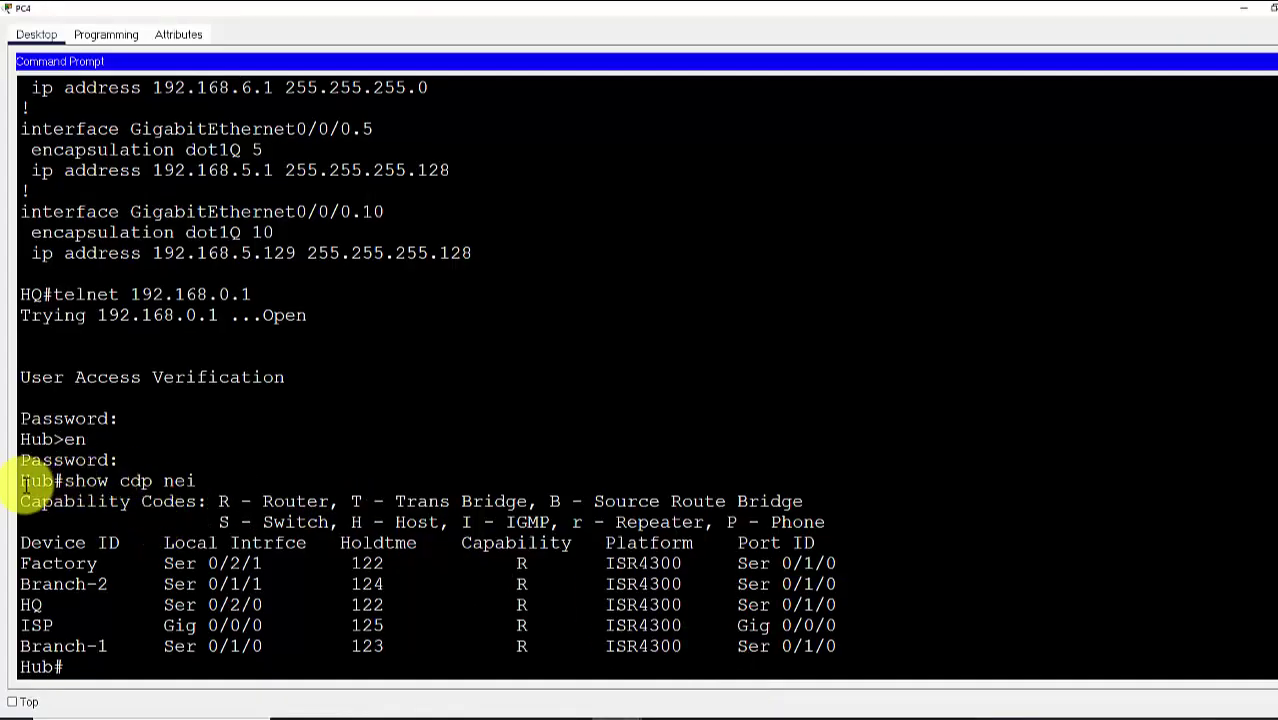
drag(22, 482, 196, 481)
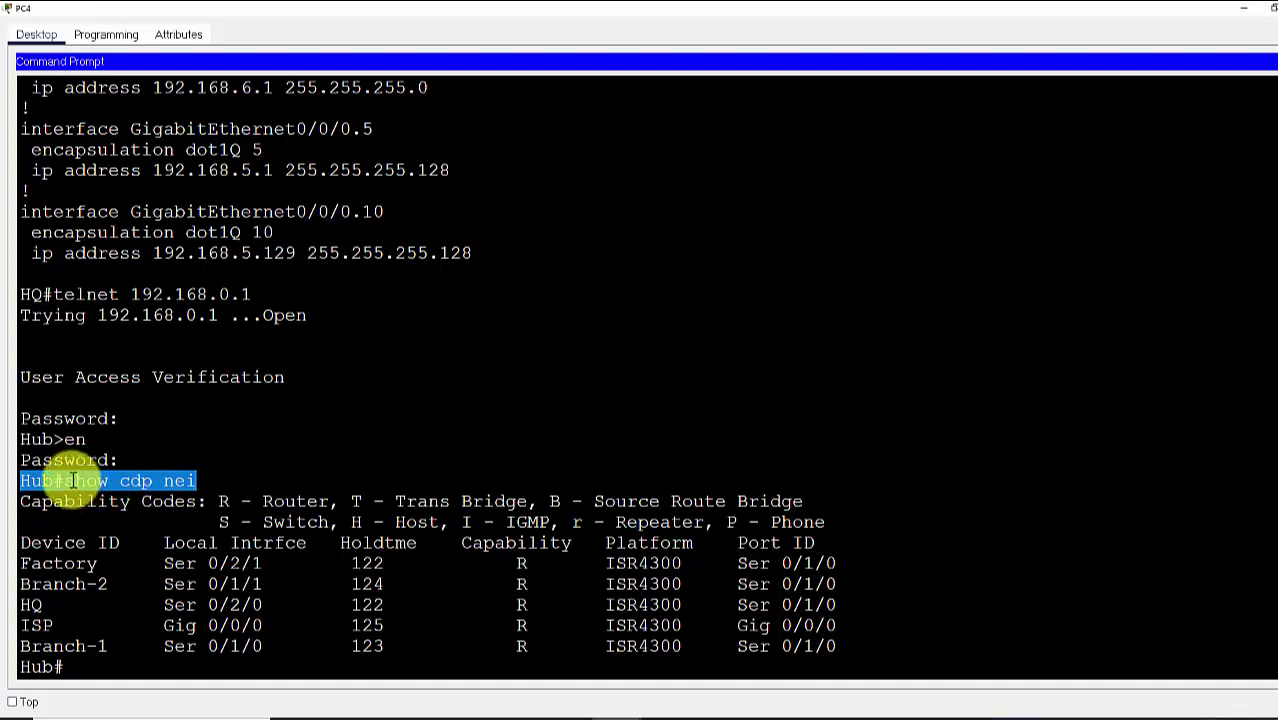
click(214, 488)
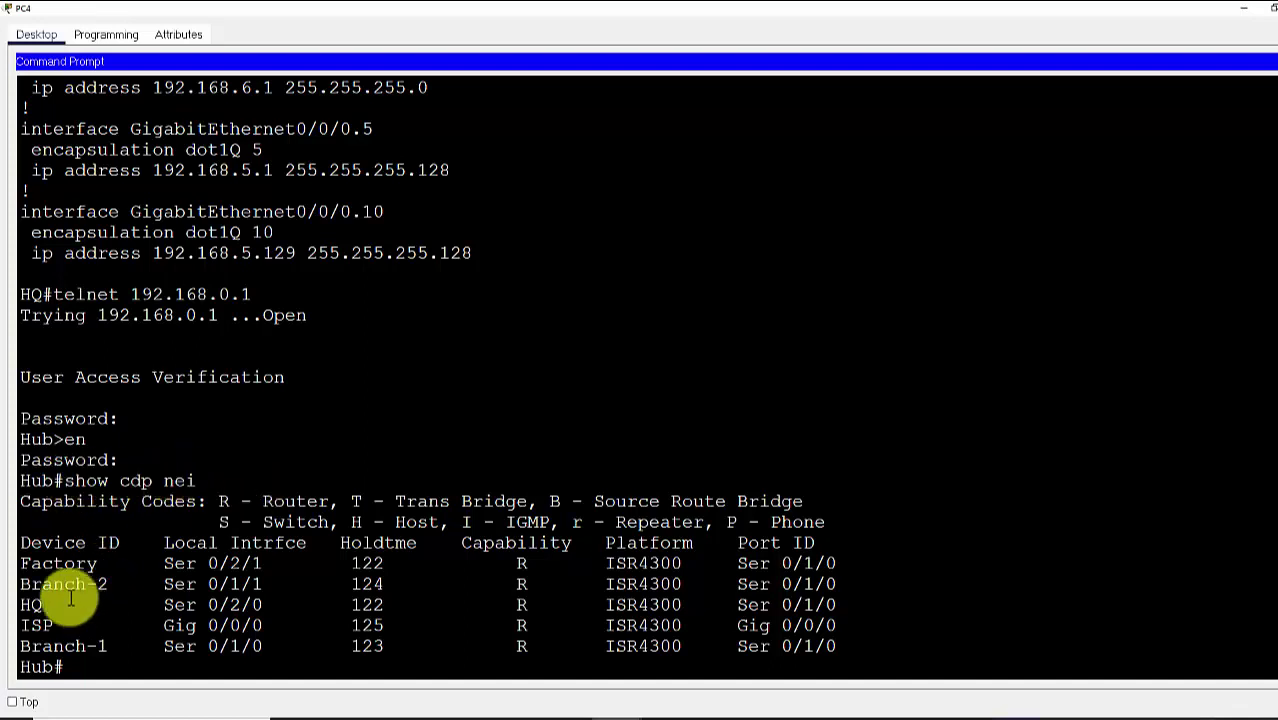
drag(22, 565, 125, 563)
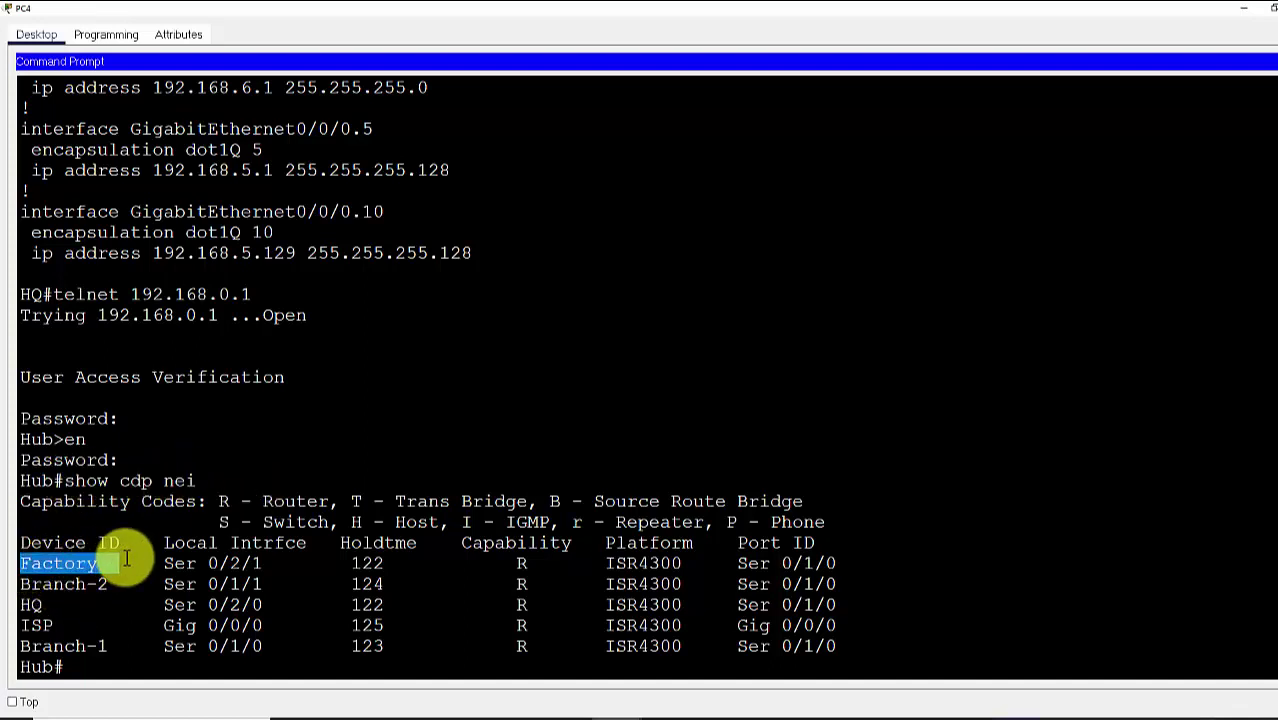
drag(31, 585, 129, 585)
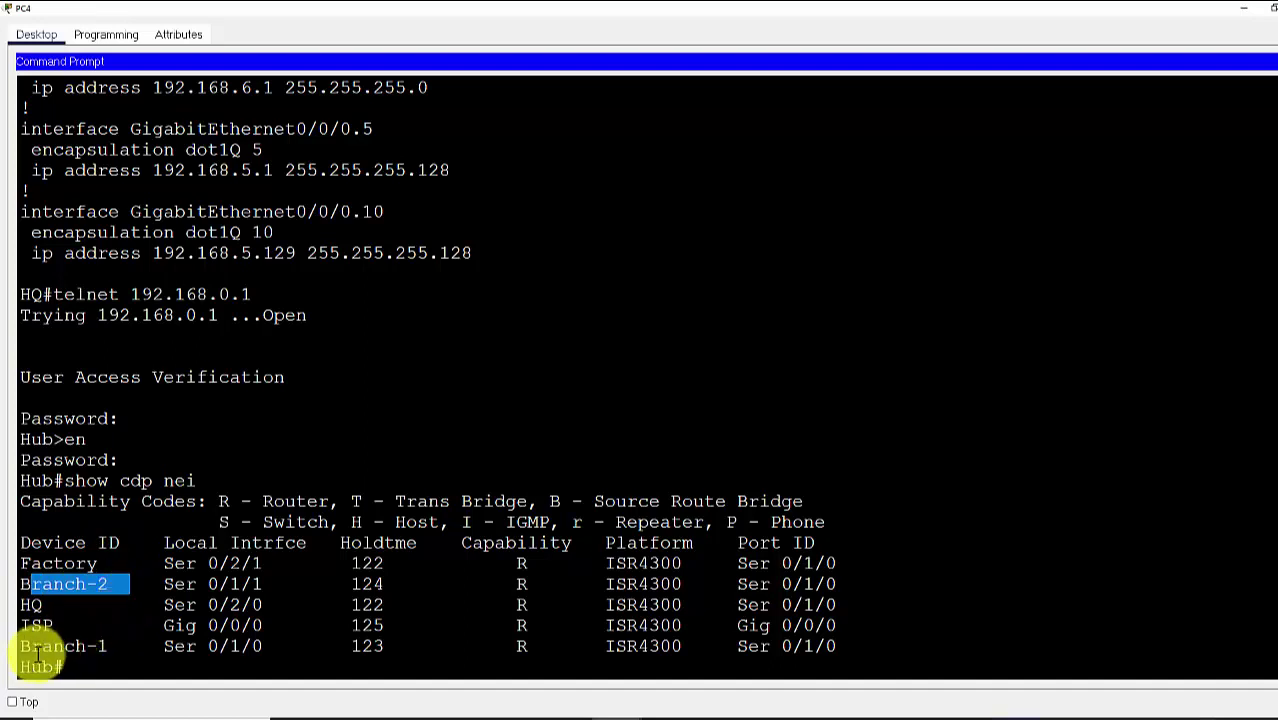
drag(20, 646, 140, 646)
drag(22, 605, 274, 610)
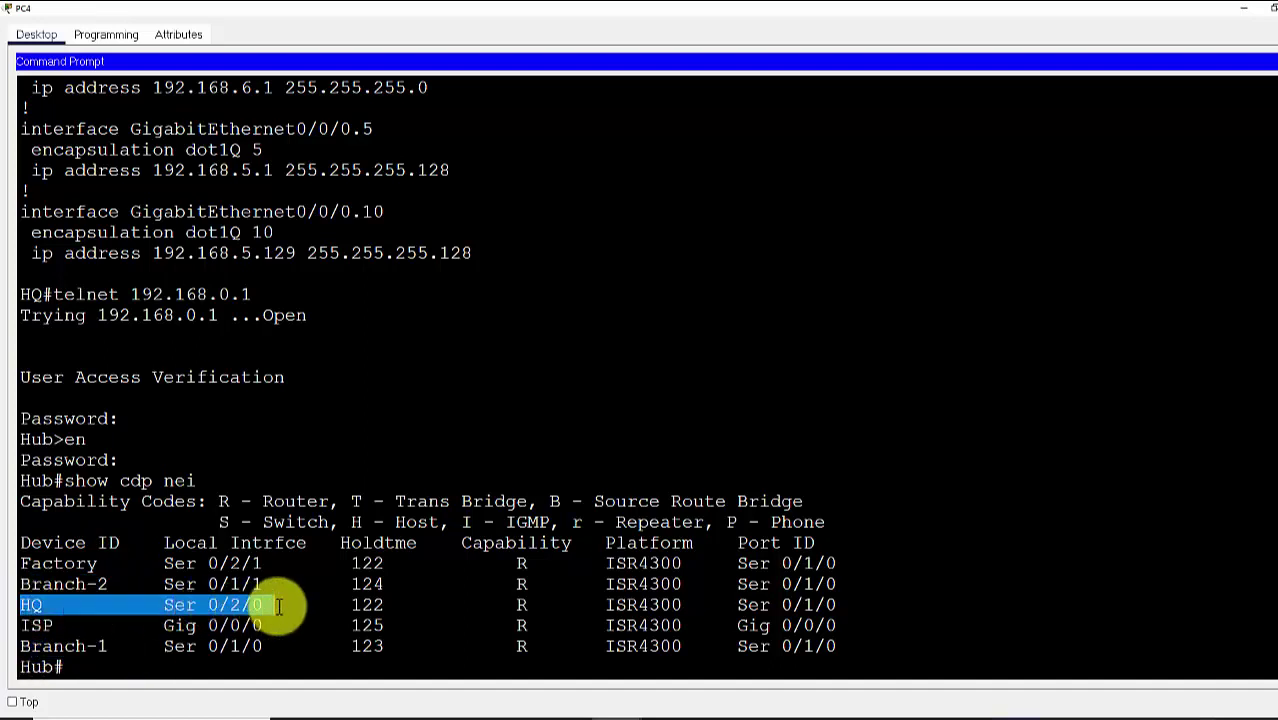
click(36, 626)
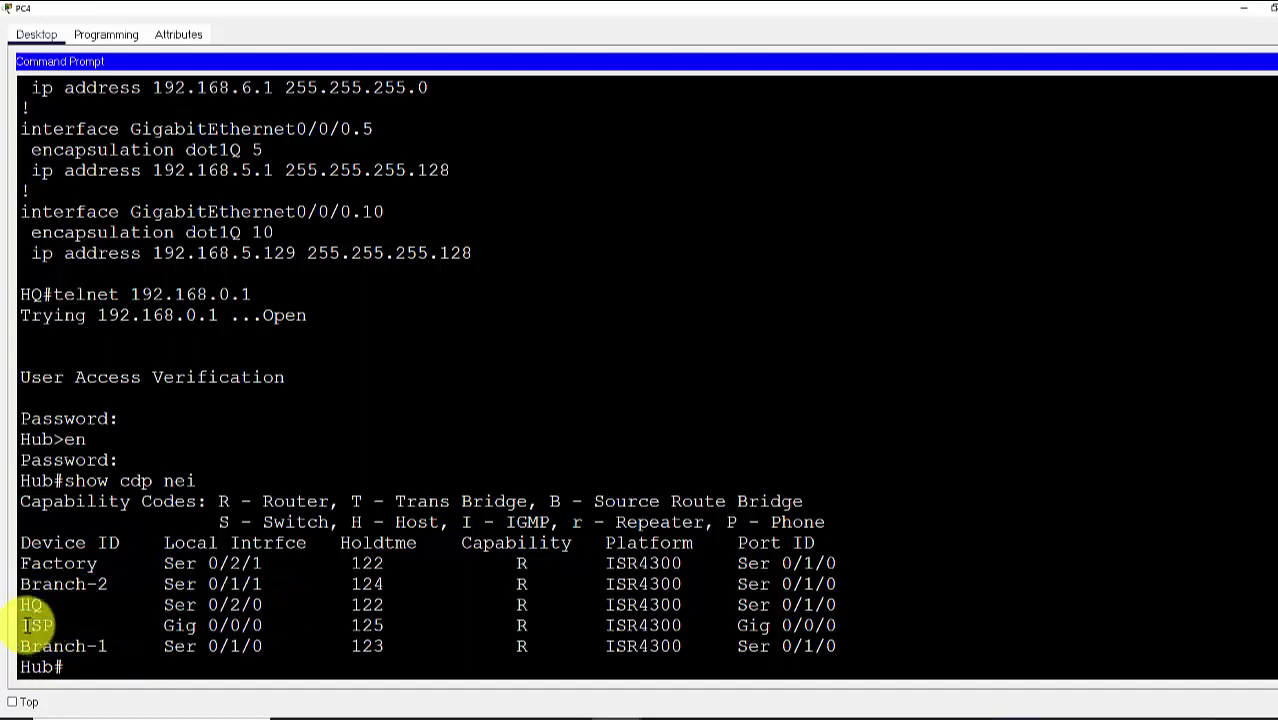
drag(36, 626, 856, 623)
click(905, 585)
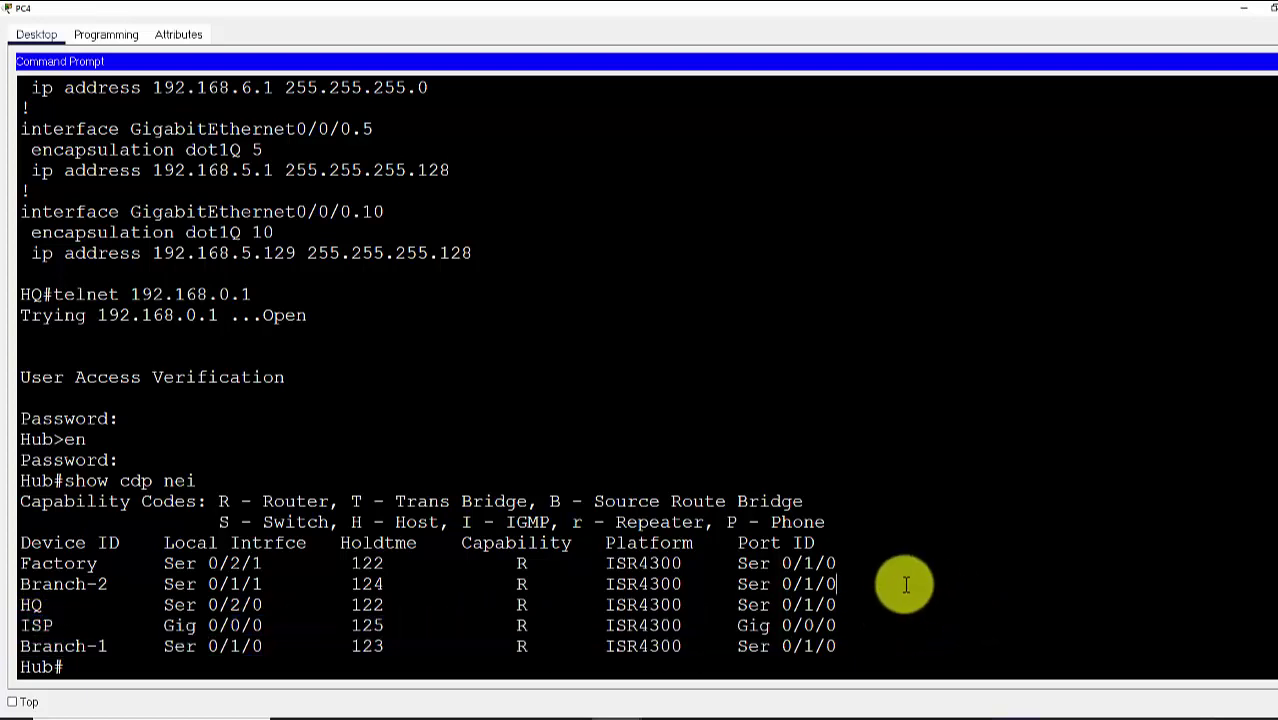
mouse_move(856, 712)
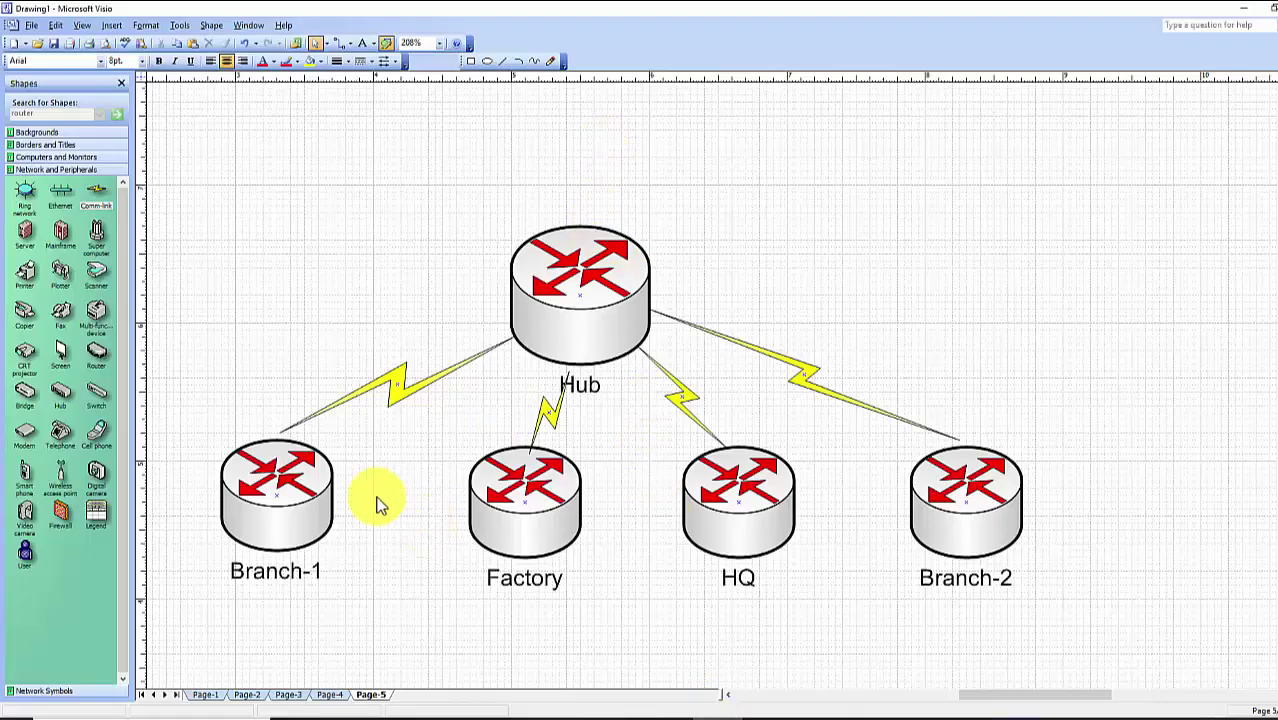
Copy the Branch-1 router, relabel it ISP, and place it above the Hub
drag(280, 491, 418, 159)
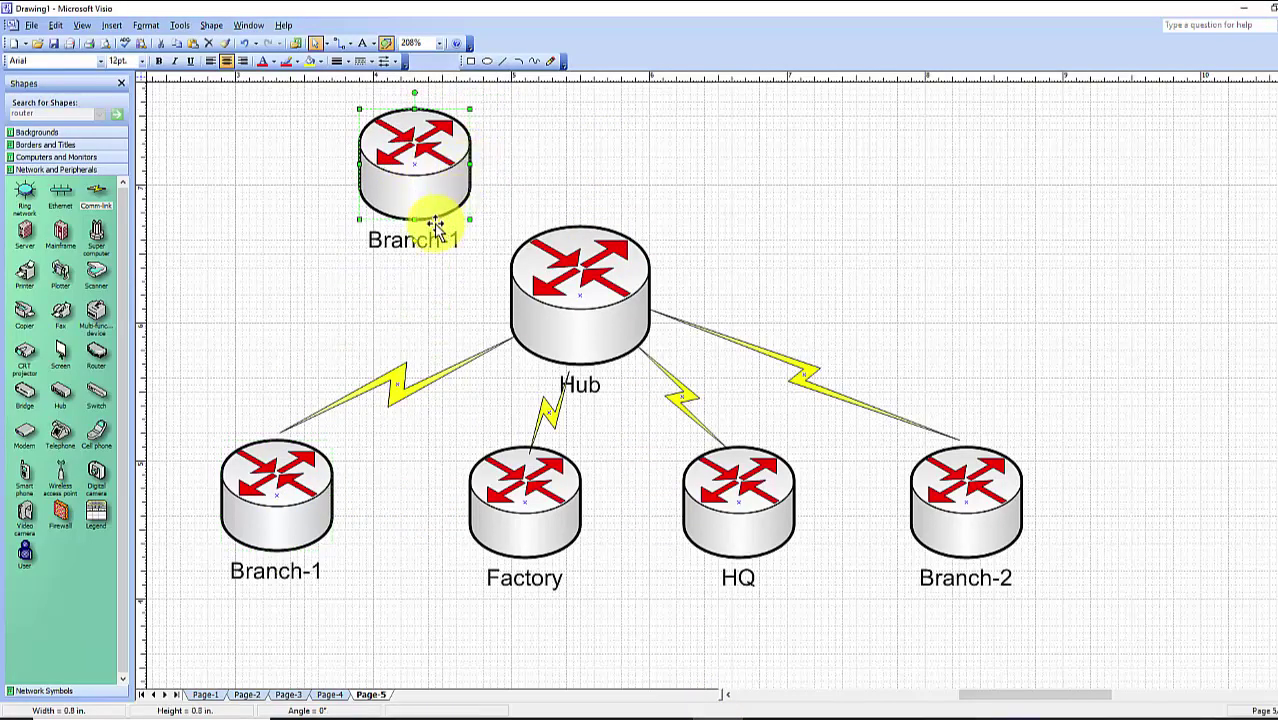
double_click(422, 177)
text(IS)
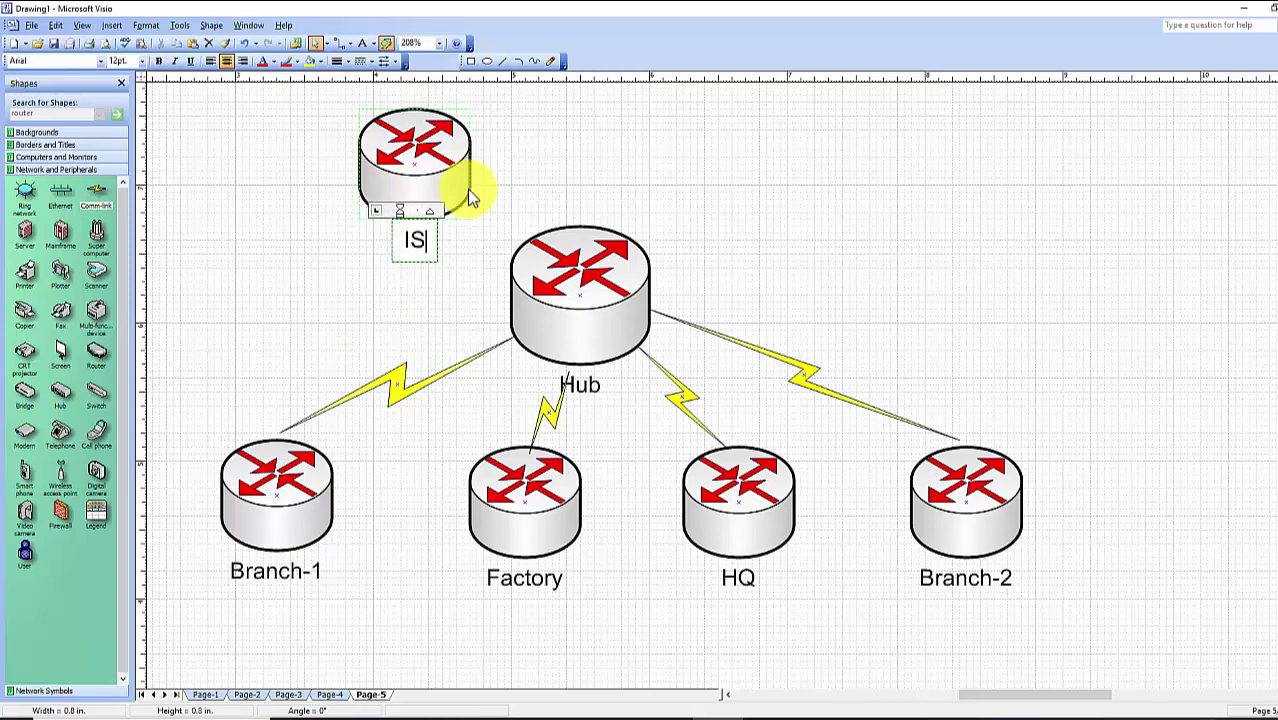
text(P)
click(579, 188)
scroll(578, 176, up, 1)
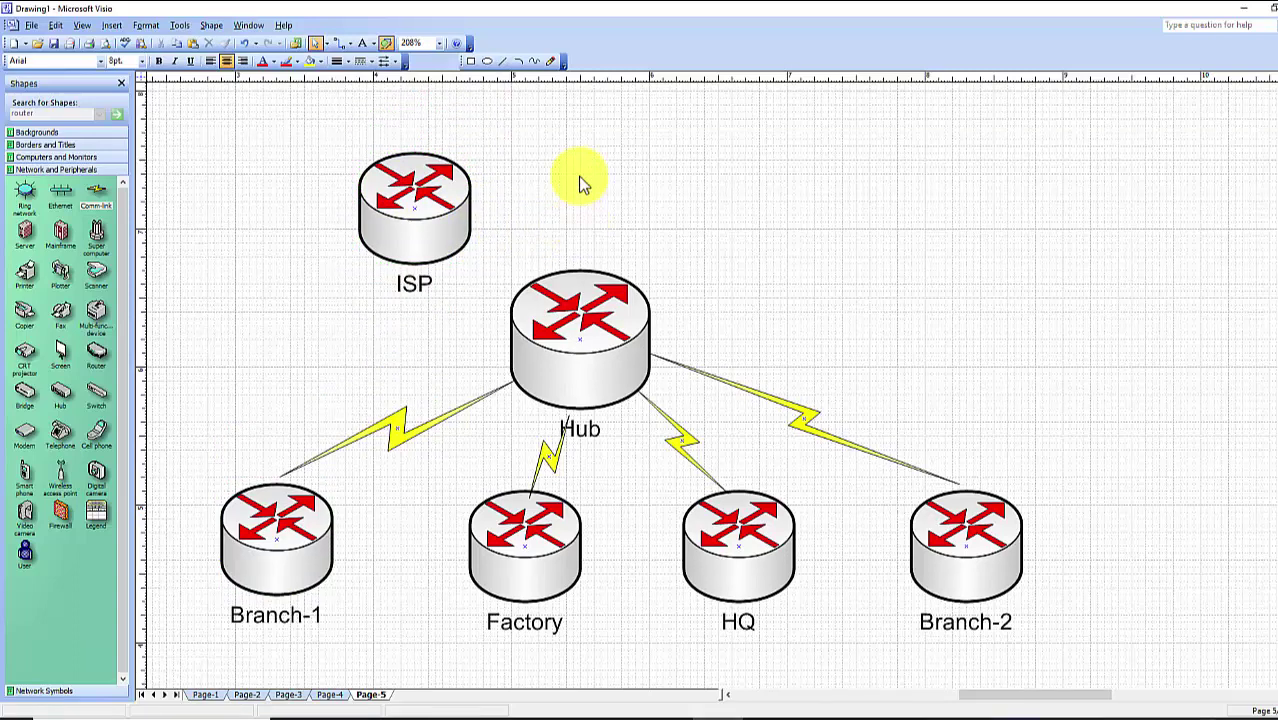
scroll(578, 176, up, 1)
drag(442, 277, 615, 240)
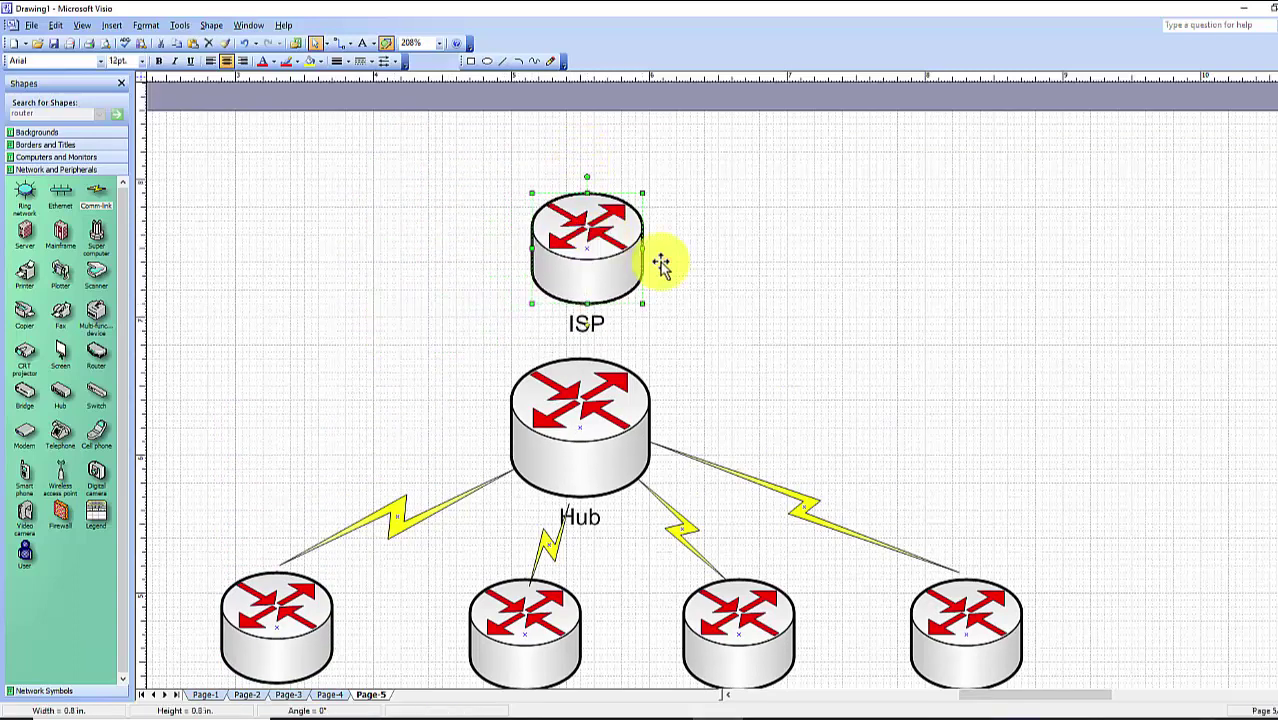
click(782, 318)
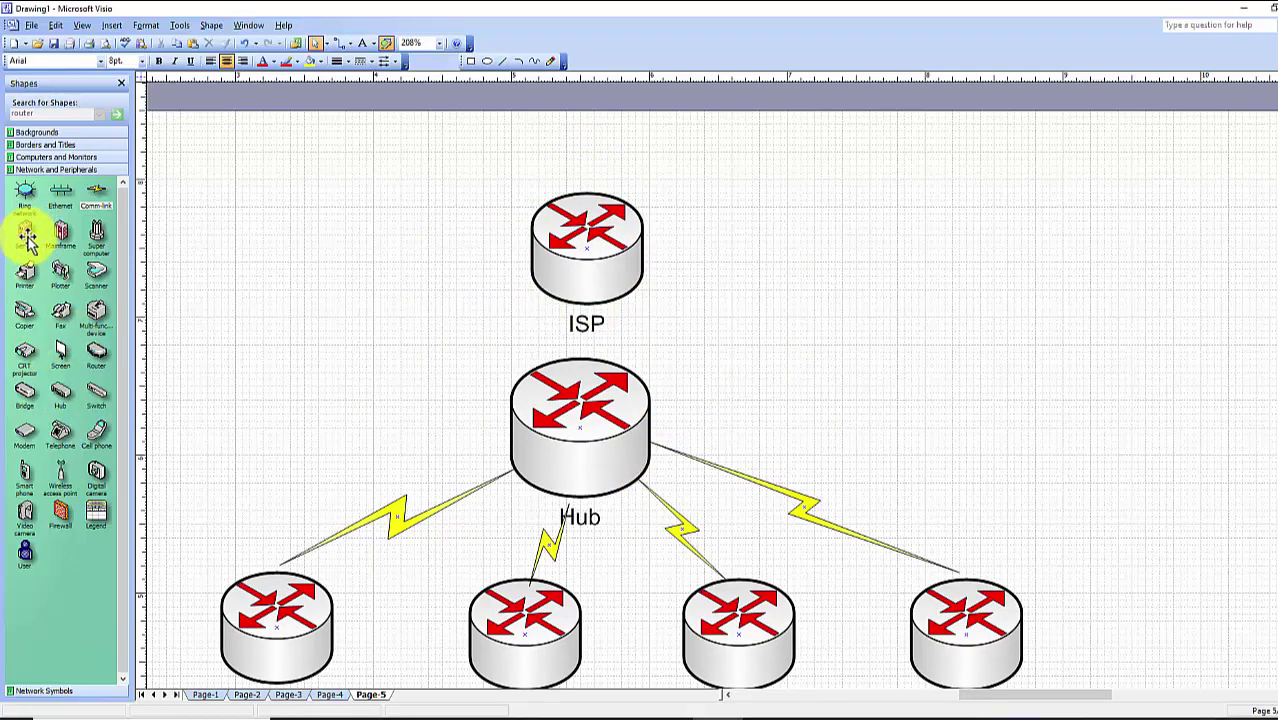
Add a server shape labelled 'Internet Server' right of ISP and fine-tune both positions
drag(25, 240, 1000, 258)
text(Intern)
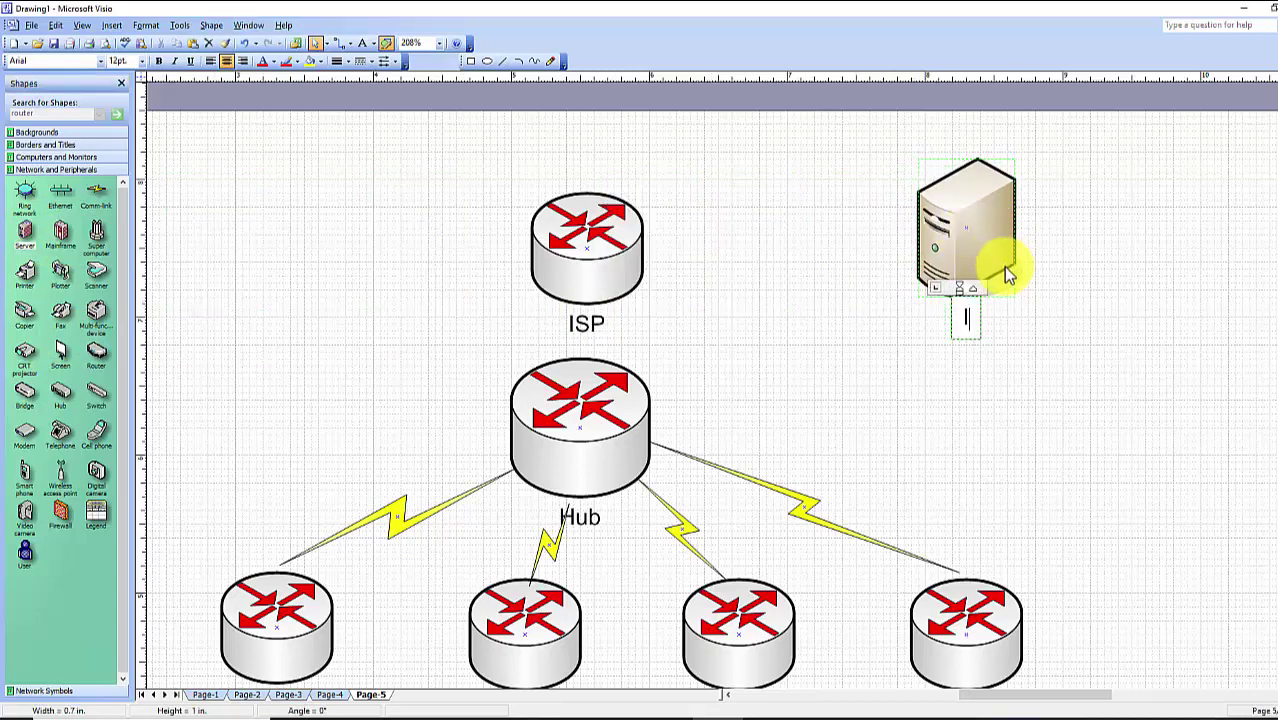
text(et Serrv)
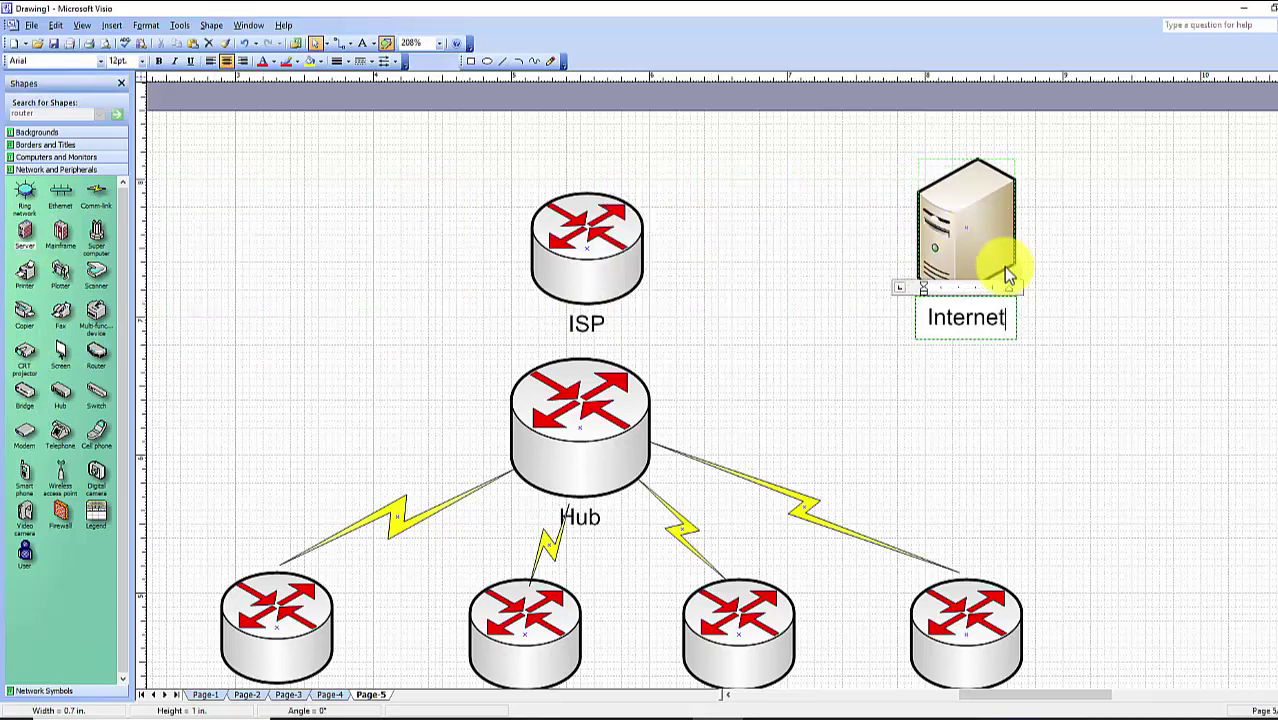
key(BackSpace)
key(BackSpace)
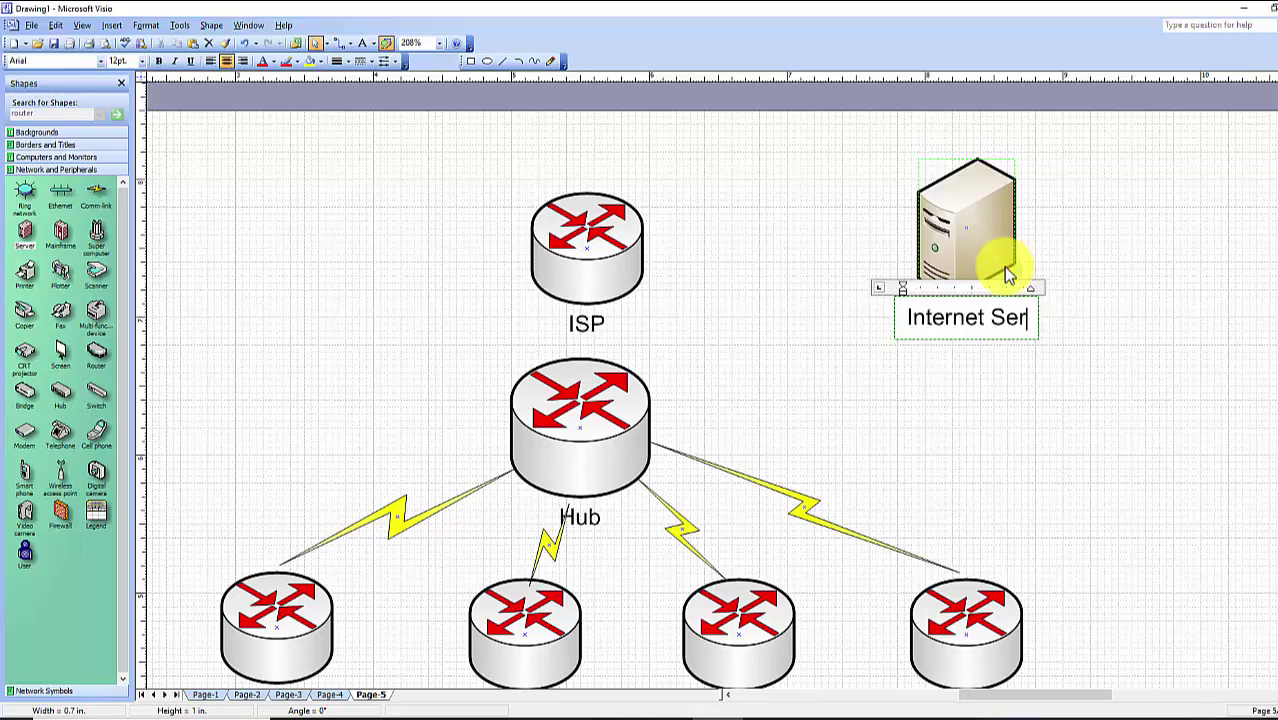
text(ver)
click(1008, 403)
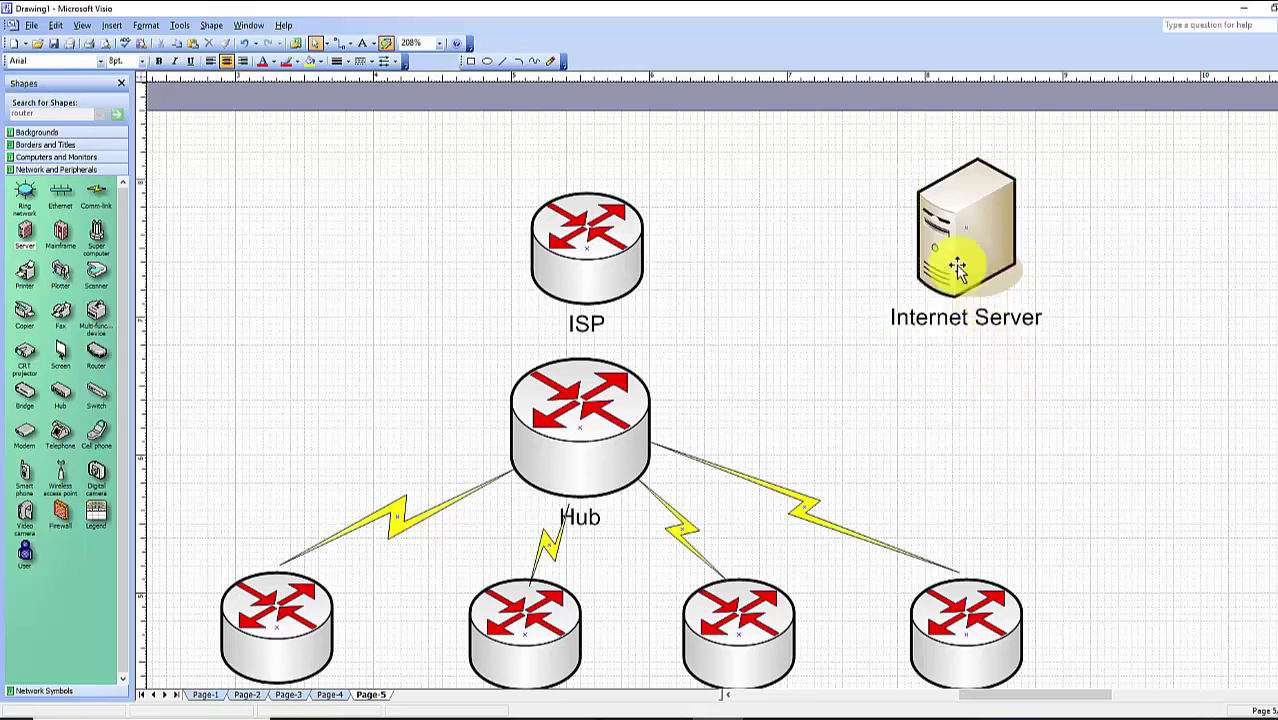
drag(950, 263, 904, 252)
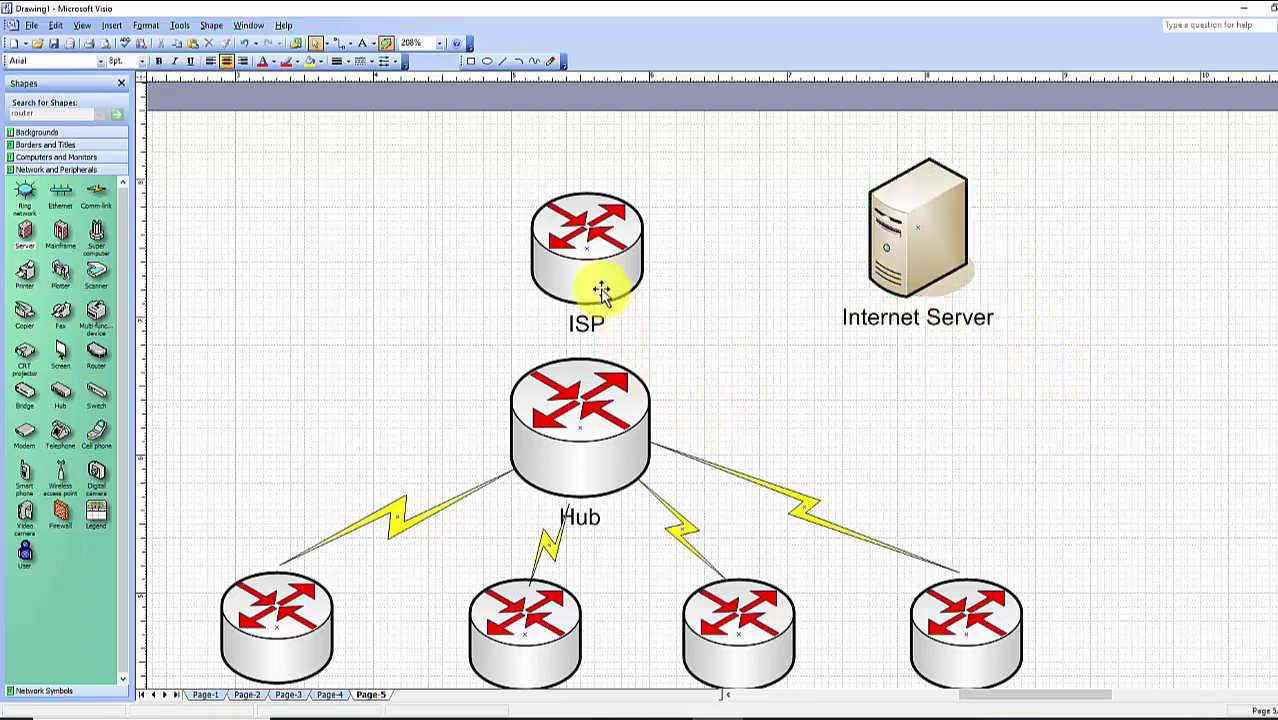
drag(601, 290, 587, 265)
drag(845, 328, 838, 321)
click(778, 372)
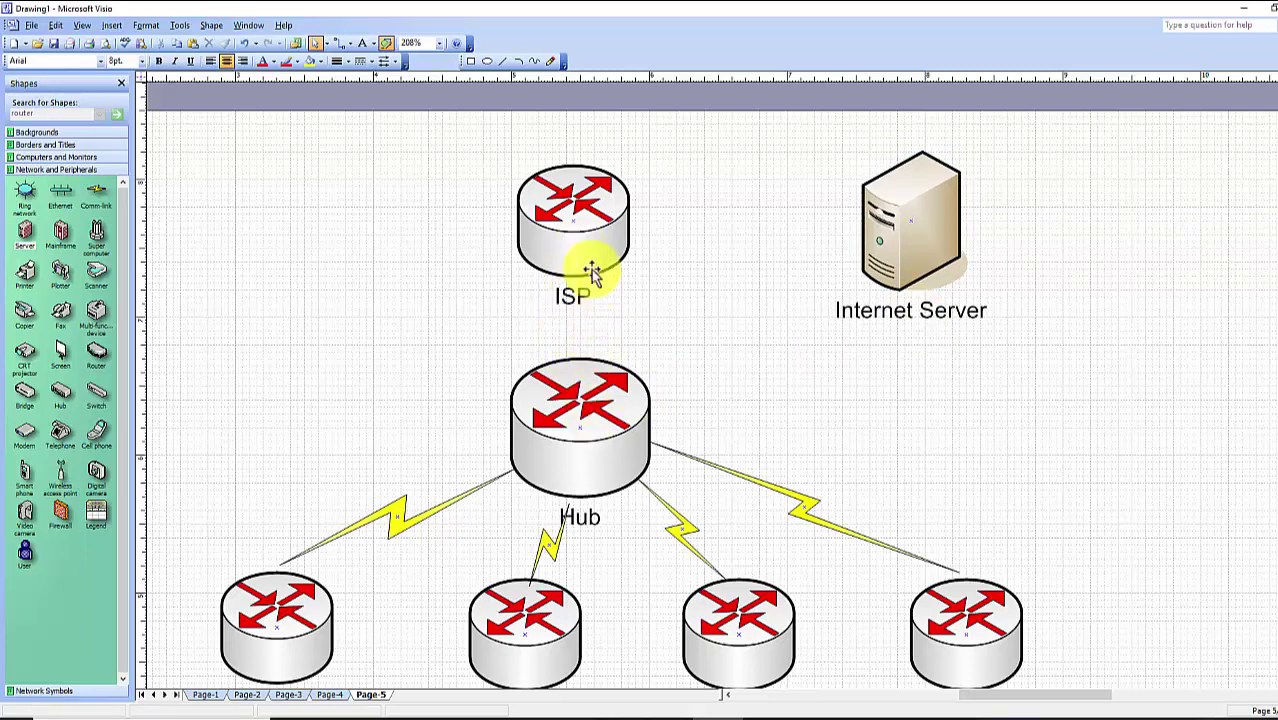
Page the Hub's detailed CDP output to the ISP entry, marking 192.0.2.2 and GigabitEthernet0/0/0
mouse_move(612, 712)
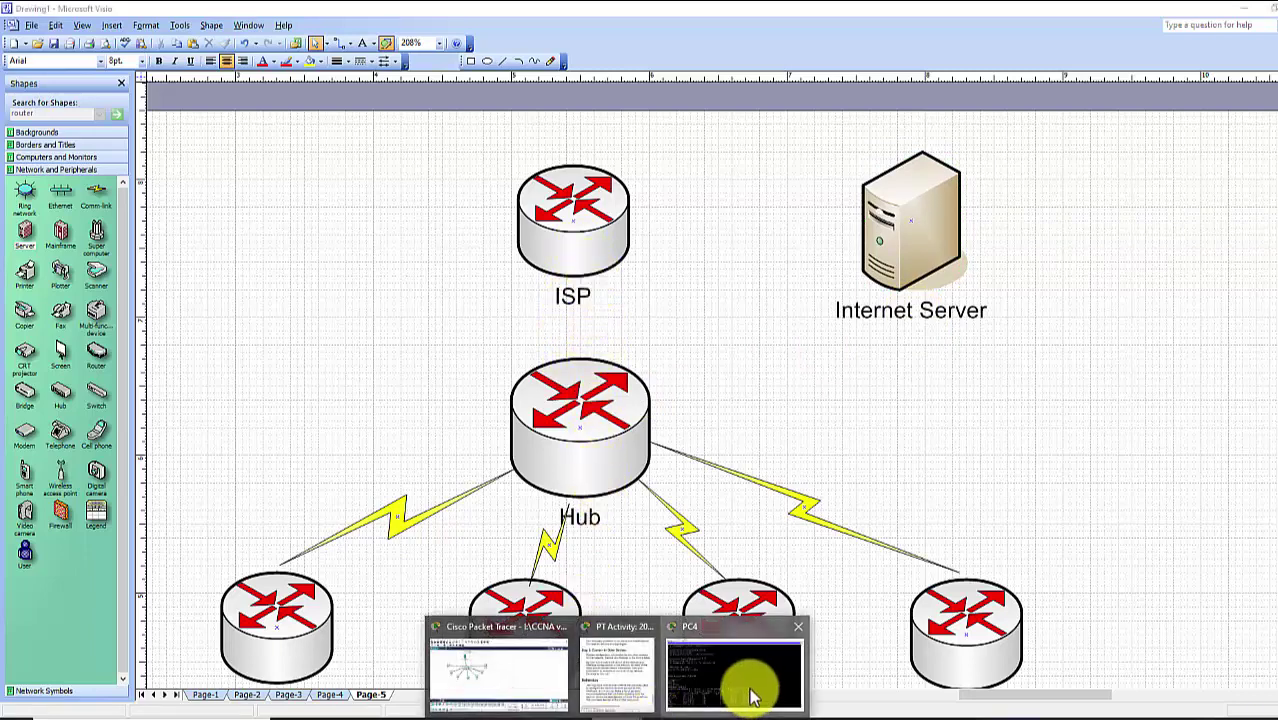
click(747, 682)
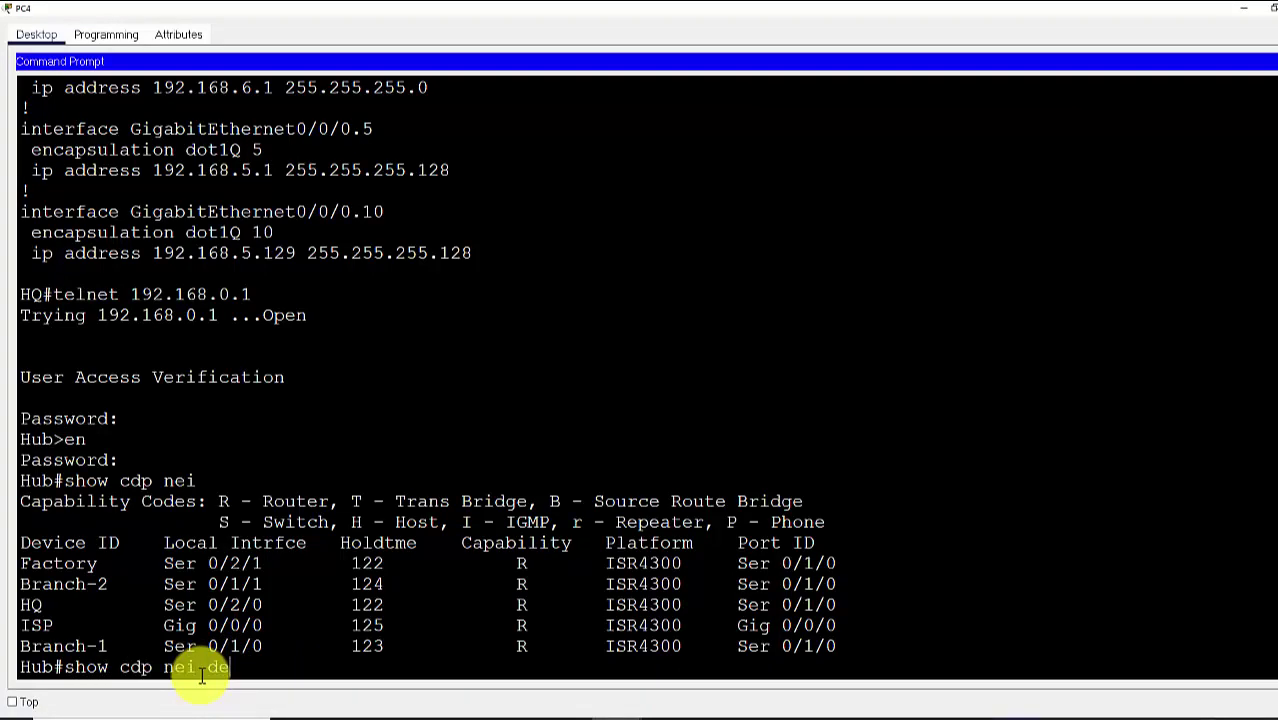
key(Return)
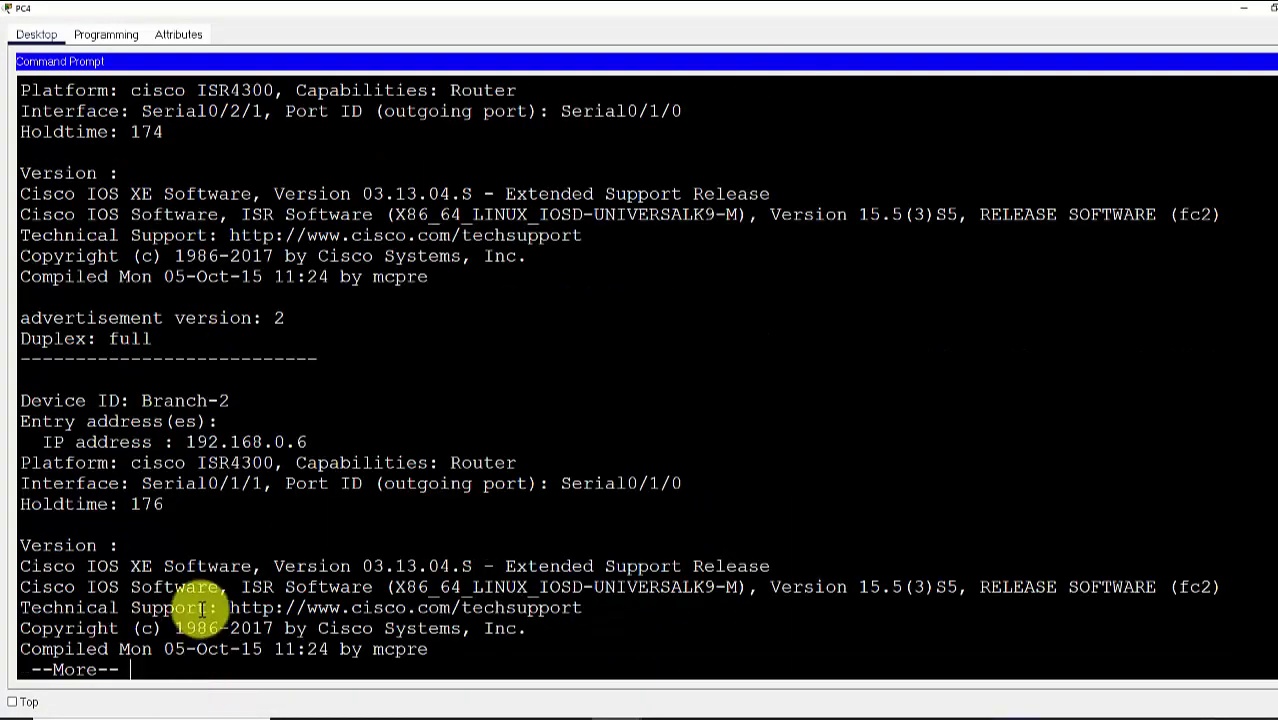
key(Return)
key(Return)
key(Return)
key(Return)
key(Return)
key(Return)
key(Return)
key(Return)
key(Return)
key(Return)
key(Return)
key(Return)
key(Return)
key(Return)
key(Return)
key(Return)
key(Return)
key(Return)
key(Return)
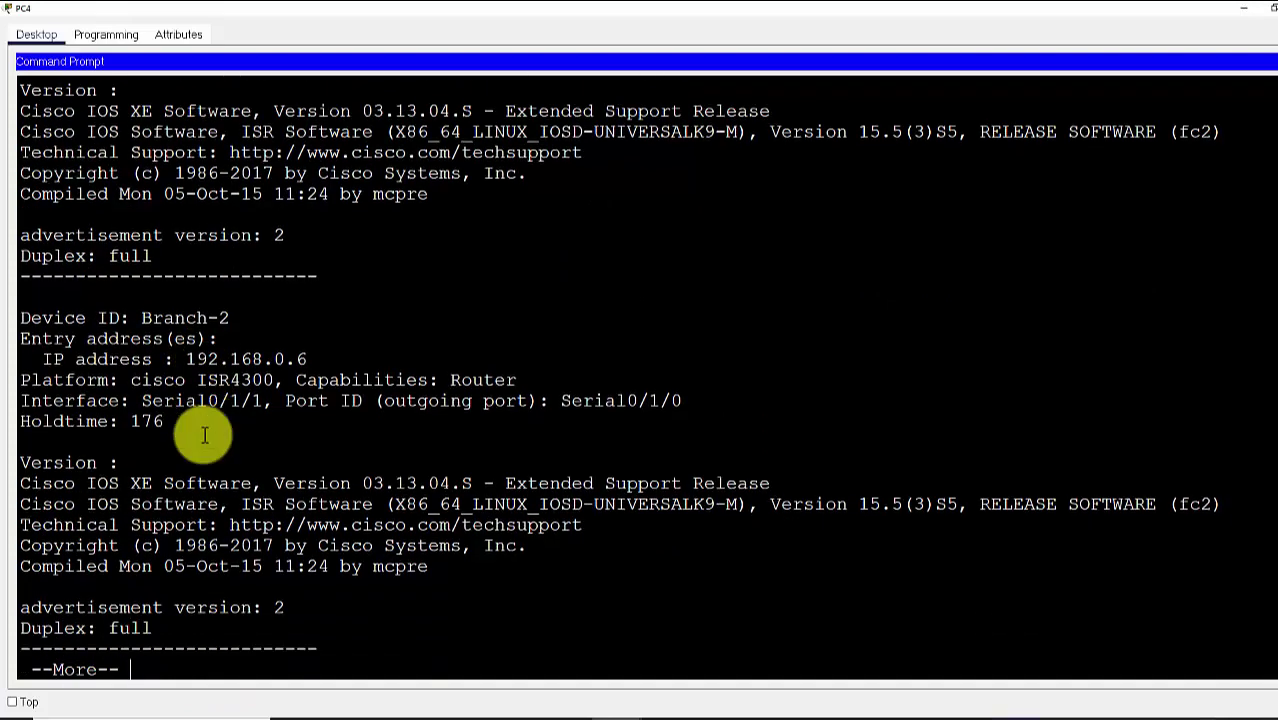
key(Return)
key(Return)
key(Return)
key(Return)
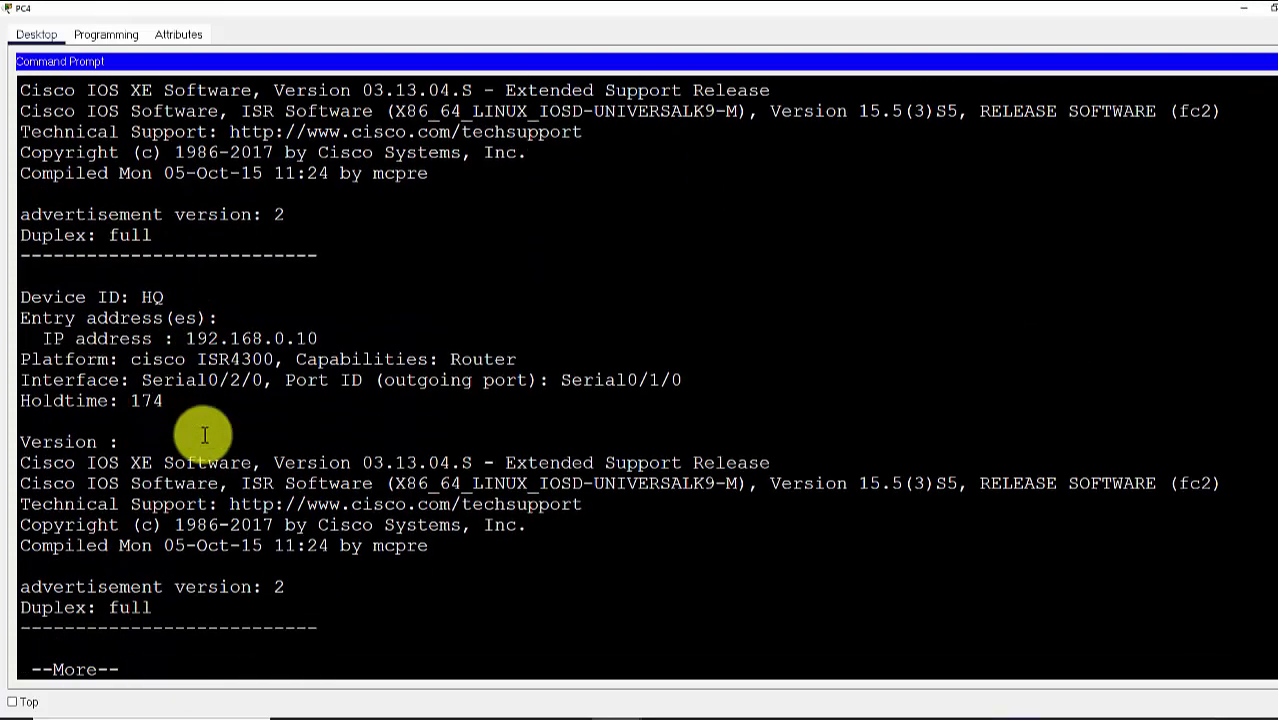
key(Return)
key(Return)
key(Return)
key(Return)
key(Return)
key(Return)
key(Return)
key(Return)
key(Return)
key(Return)
key(Return)
key(Return)
key(Return)
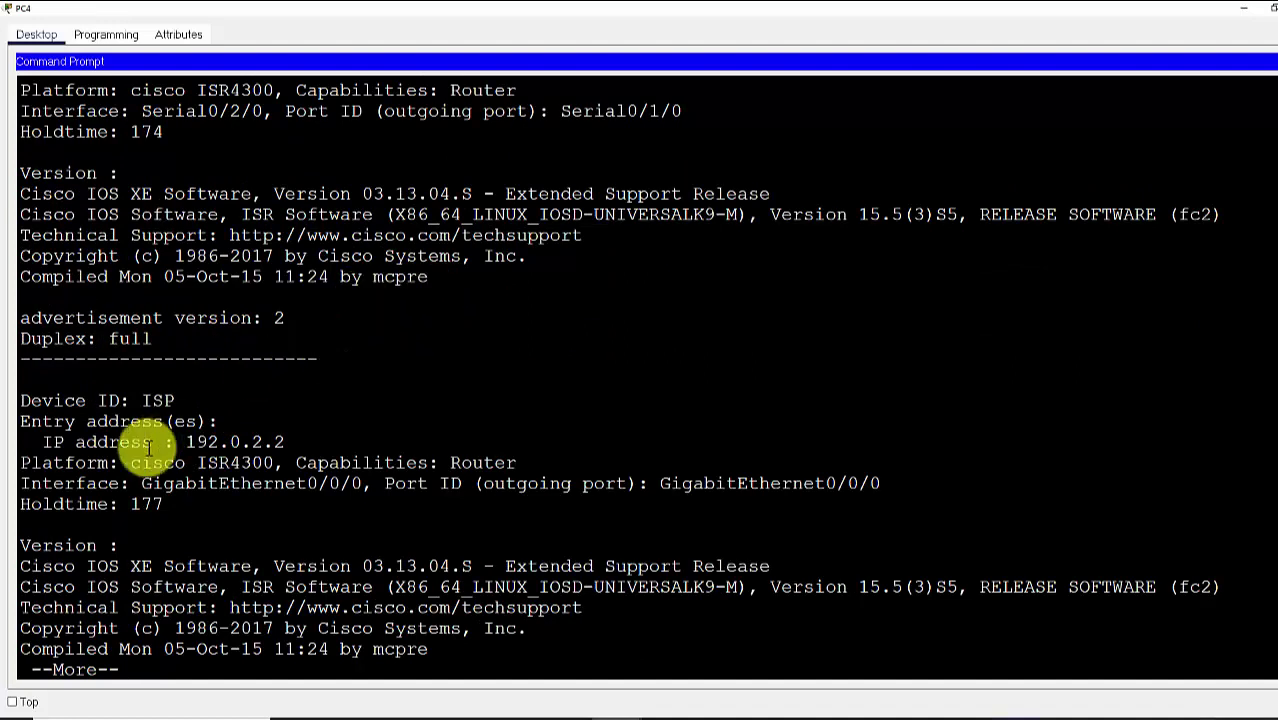
drag(43, 442, 275, 441)
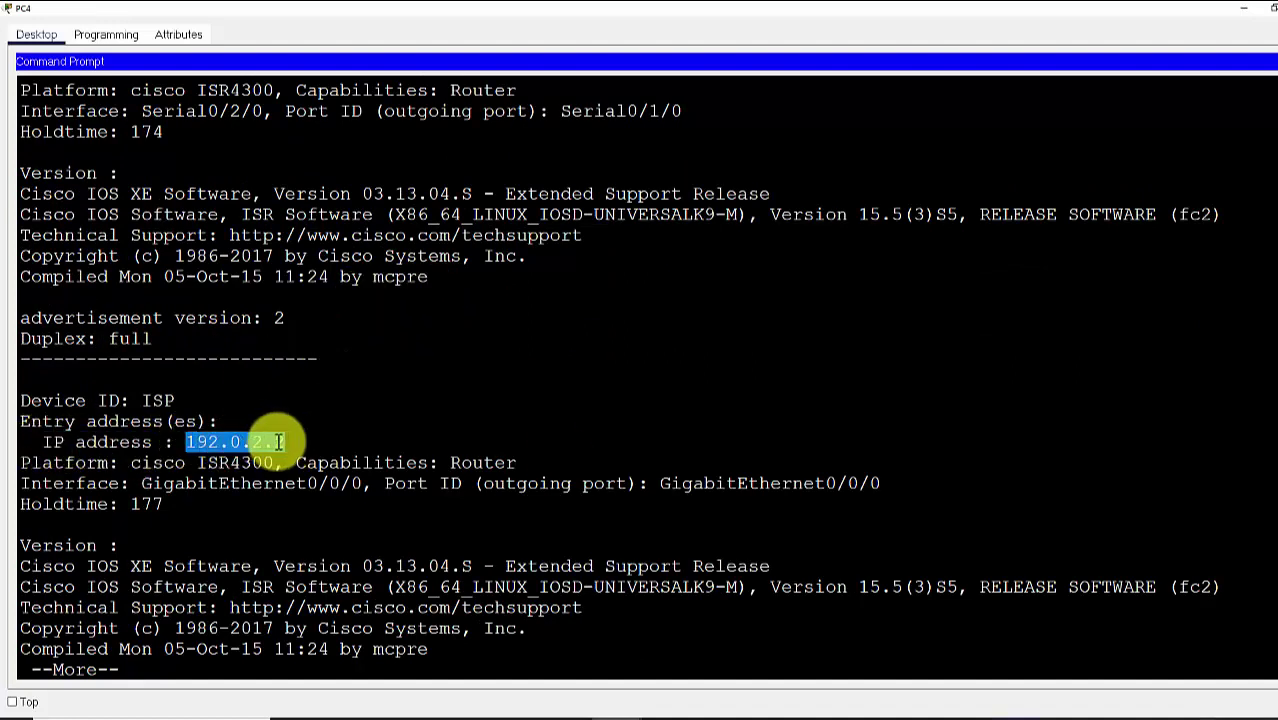
drag(483, 484, 893, 484)
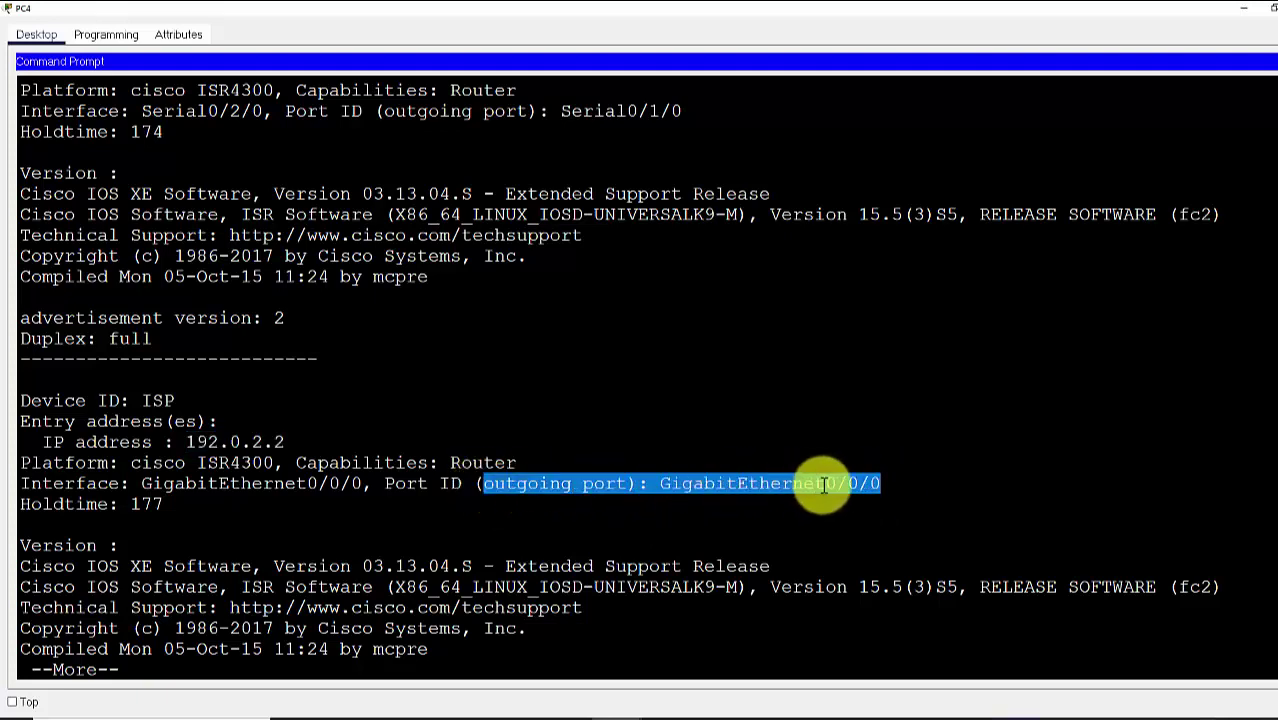
key(Return)
key(Return)
key(Return)
key(Return)
key(Return)
key(Return)
key(Return)
key(Return)
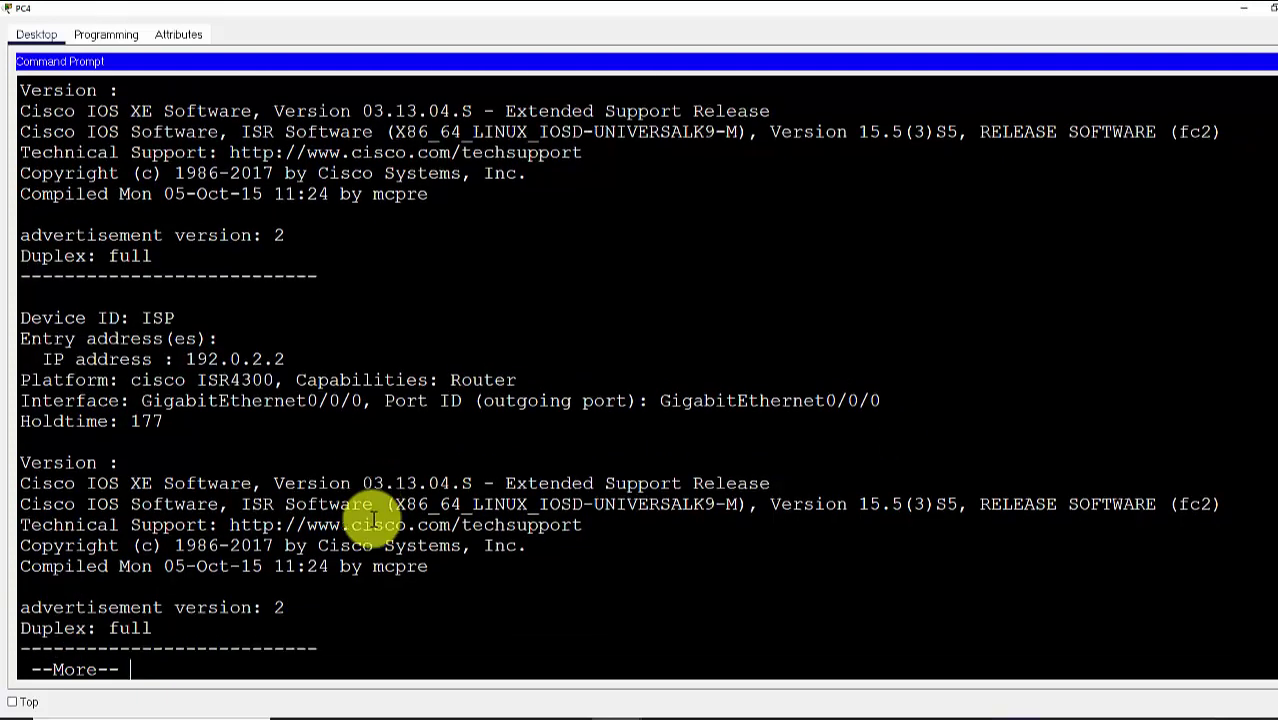
key(Return)
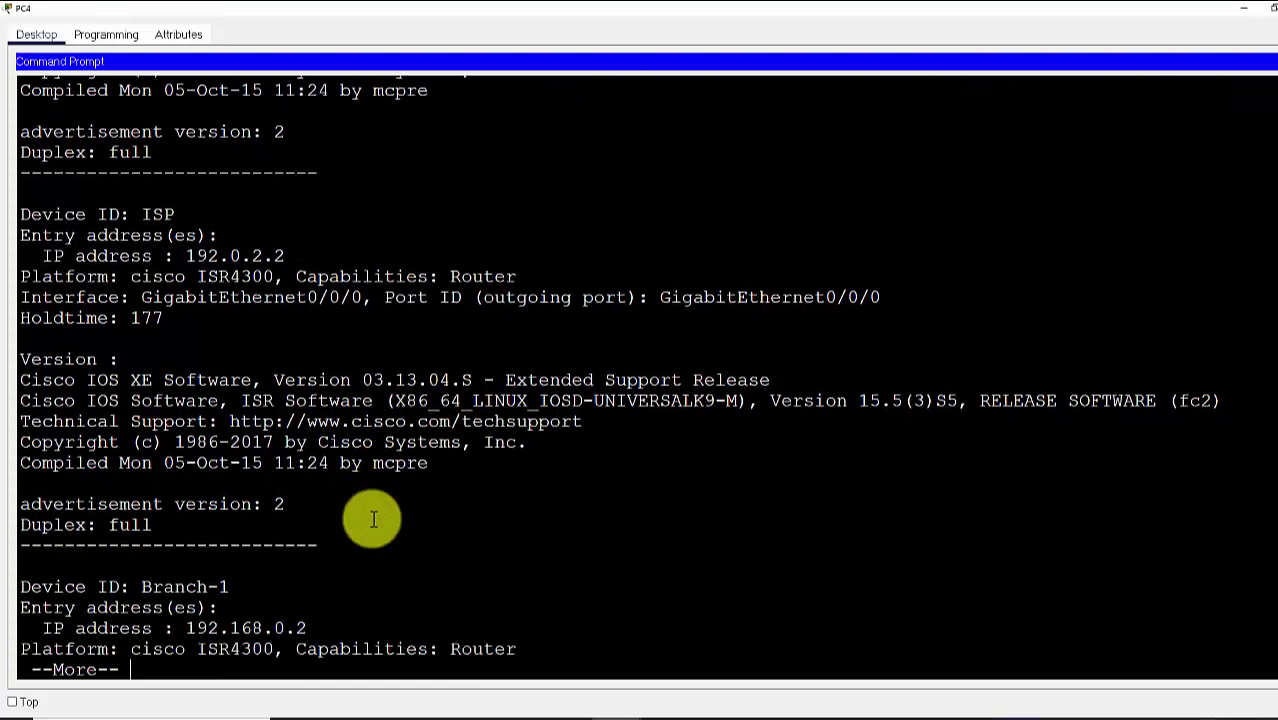
scroll(373, 519, up, 3)
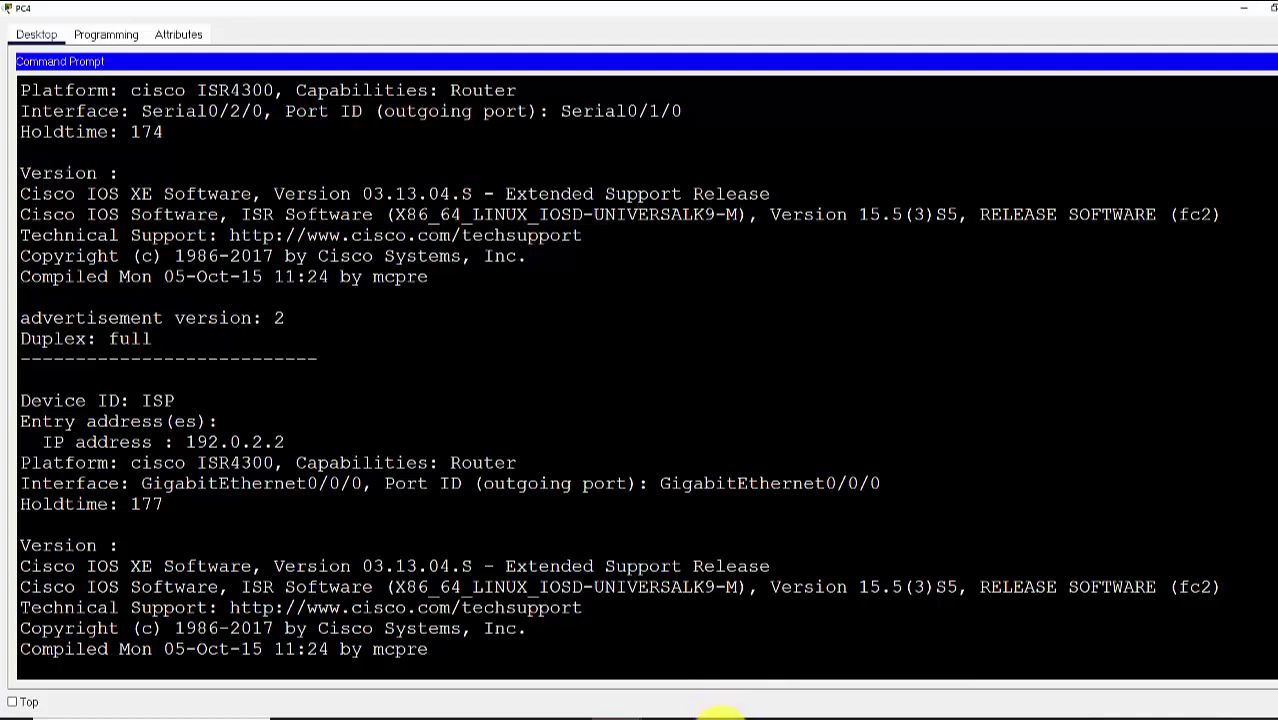
On Visio's Page-4, compare the Hub's G0/0/0 192.0.2.1 and ISP's G0/0/0 192.0.2.2 labels
click(714, 700)
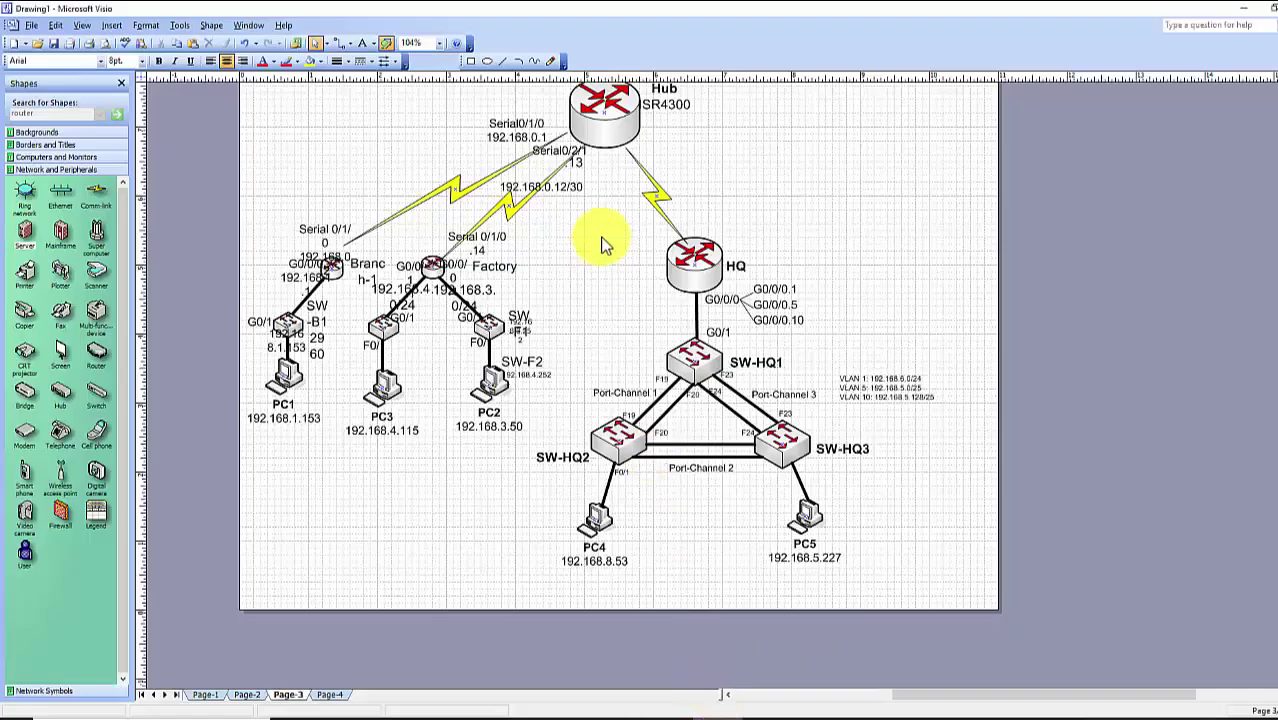
click(331, 694)
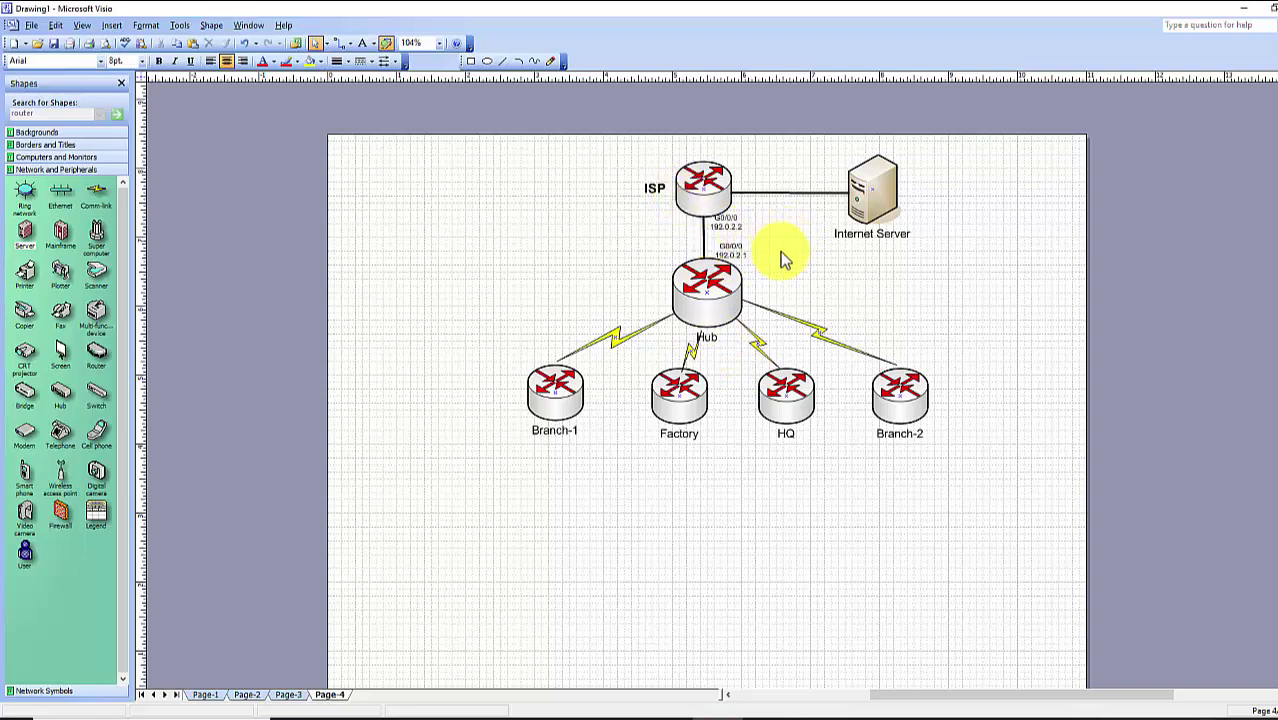
scroll(788, 258, up, 3)
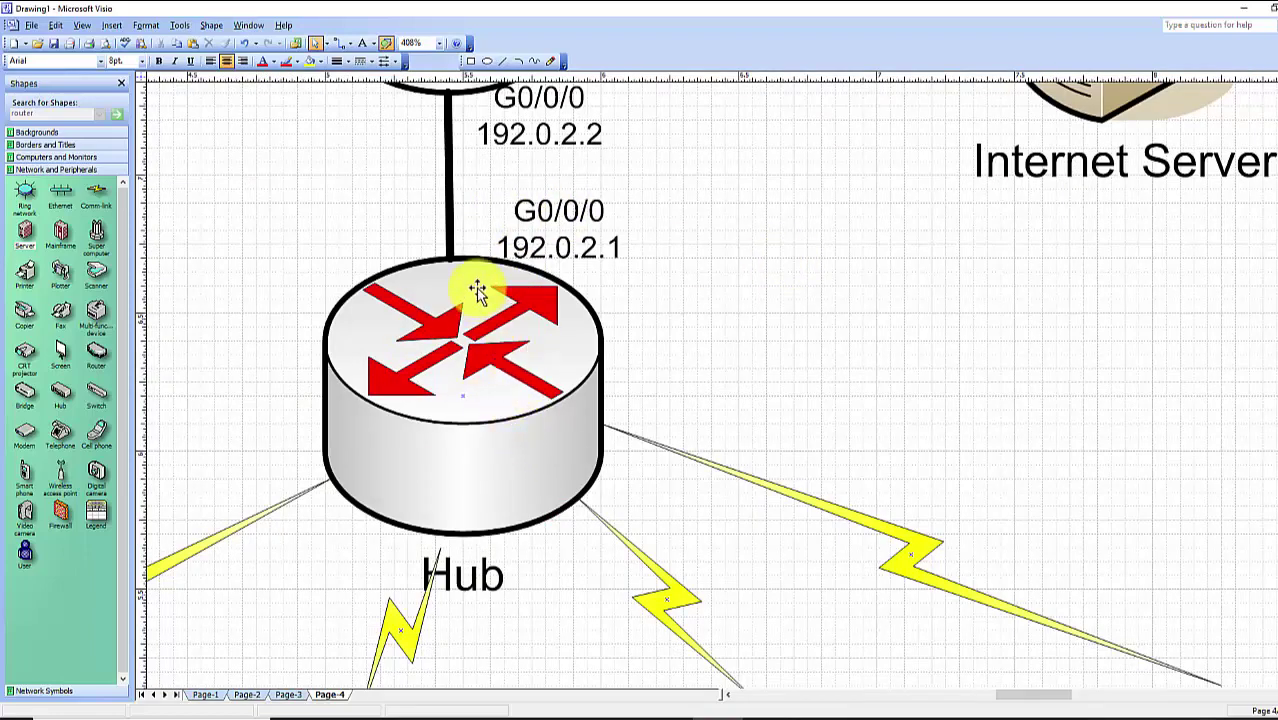
click(545, 212)
key(Escape)
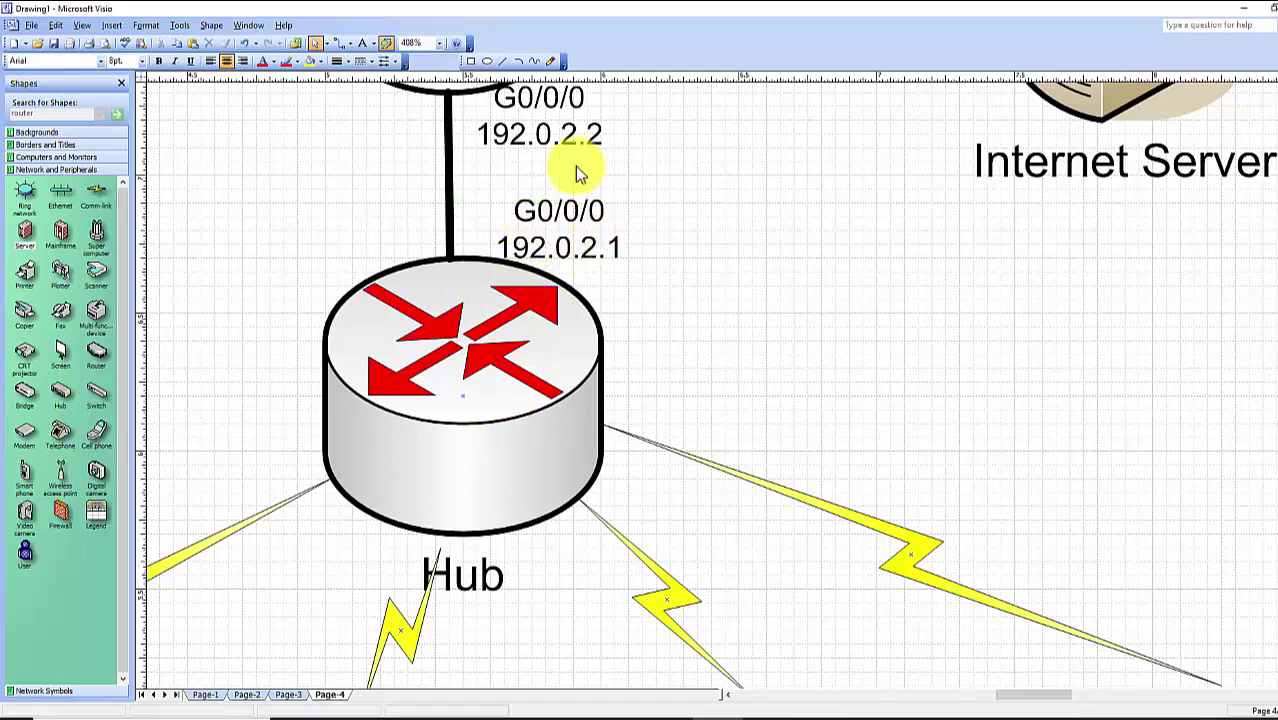
scroll(556, 130, up, 3)
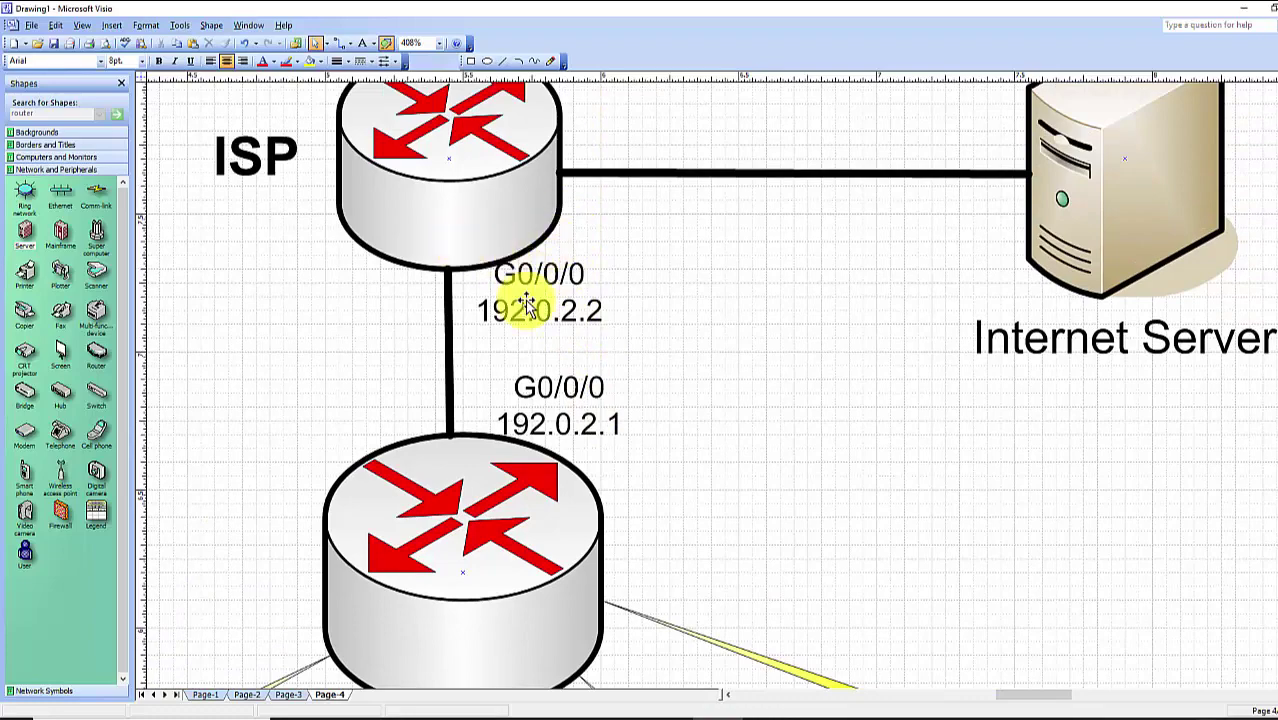
click(527, 305)
click(845, 371)
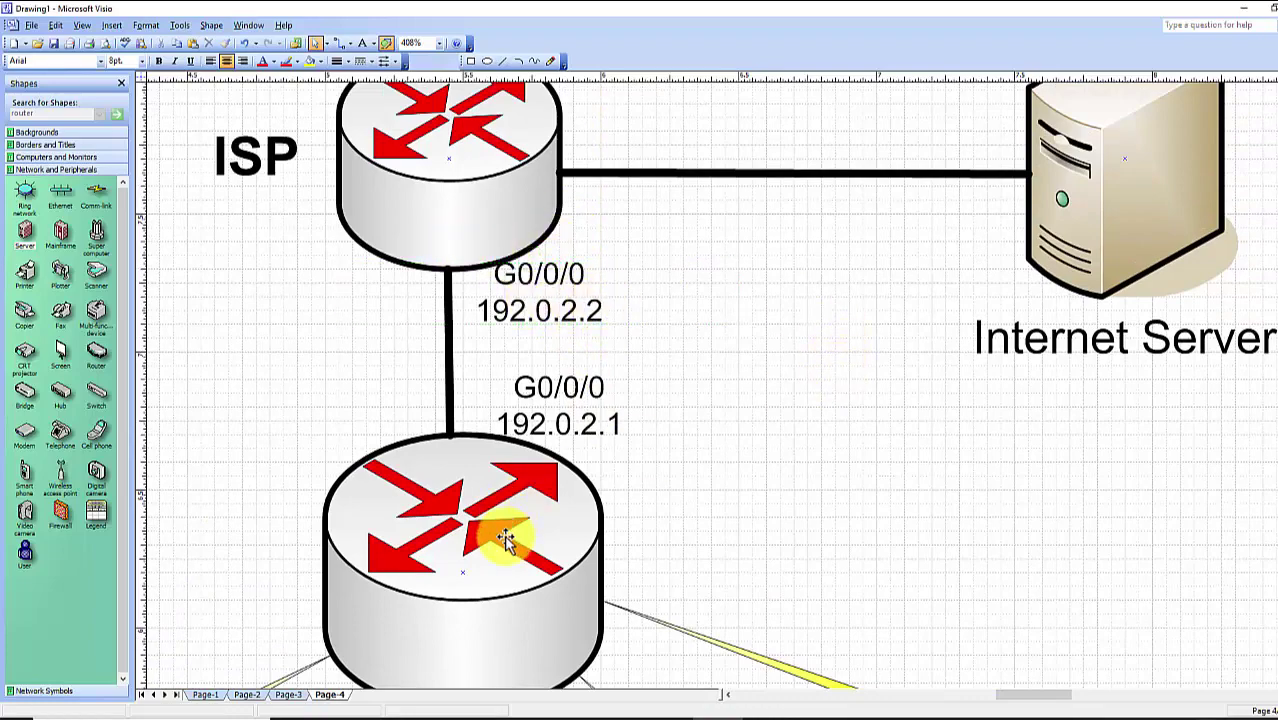
Inspect the ISP router and its connector to the Internet Server
scroll(506, 540, down, 2)
scroll(493, 527, up, 3)
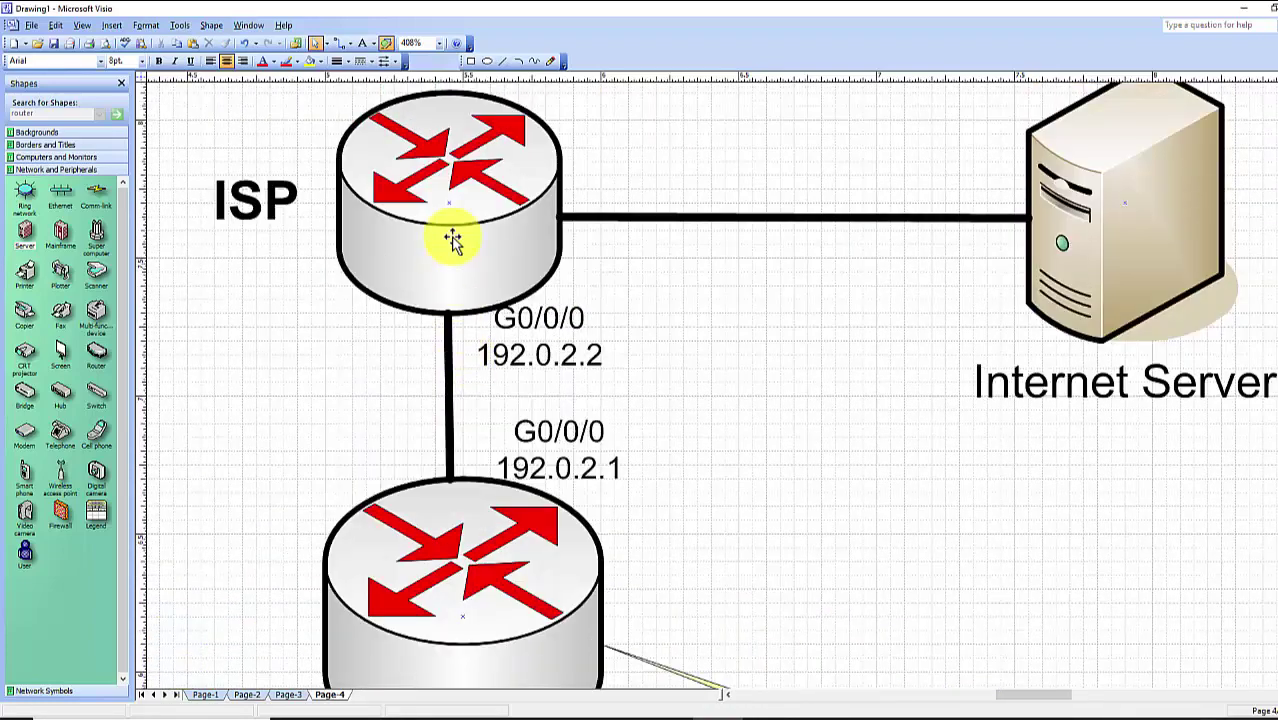
click(453, 232)
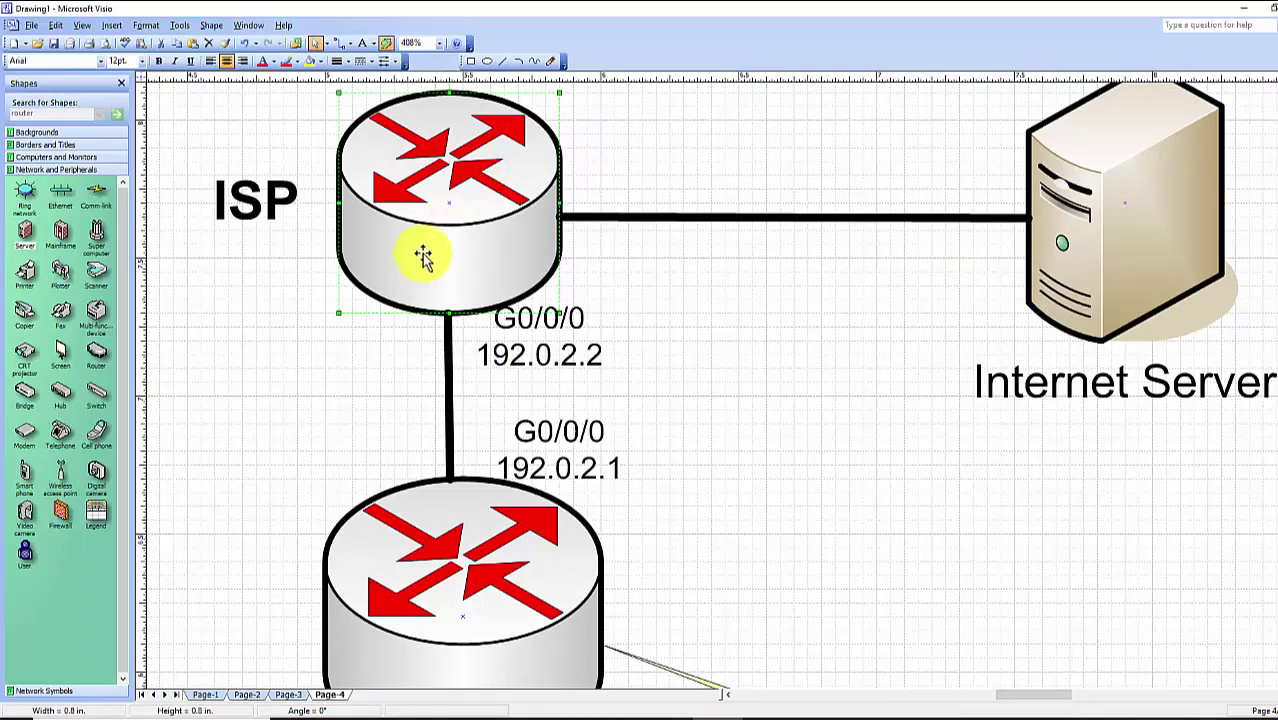
scroll(485, 483, down, 3)
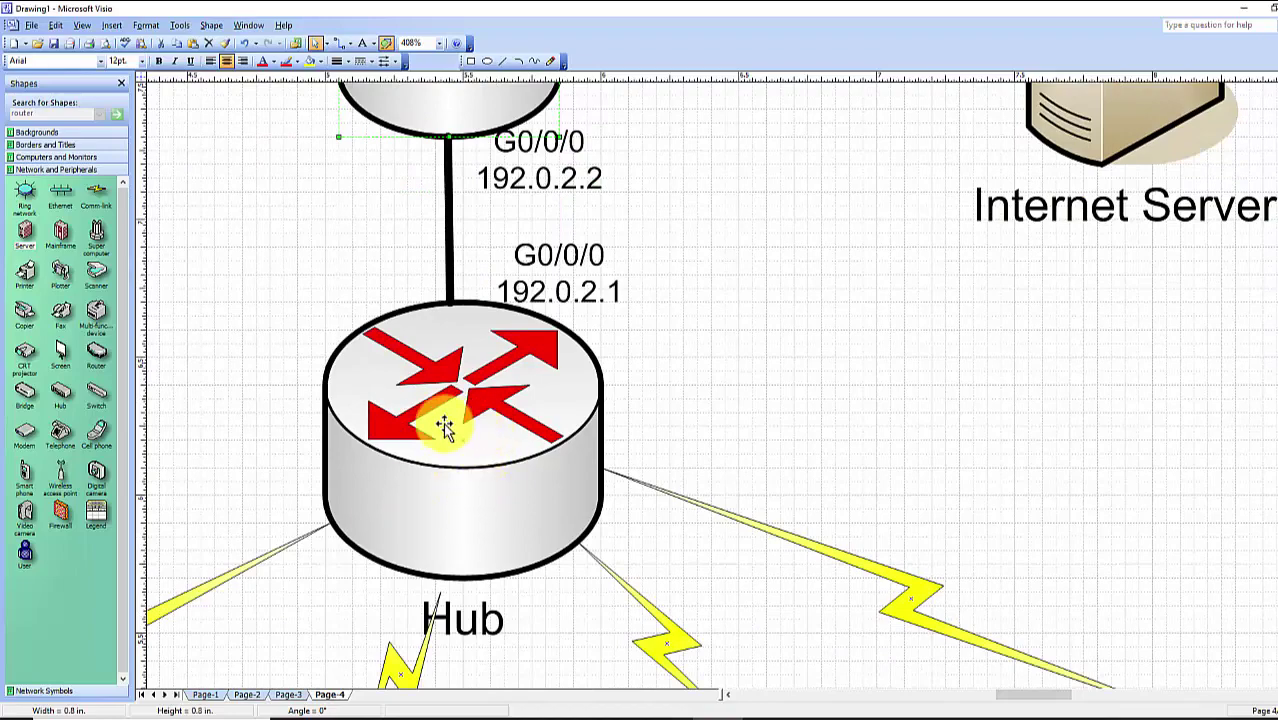
scroll(476, 456, up, 4)
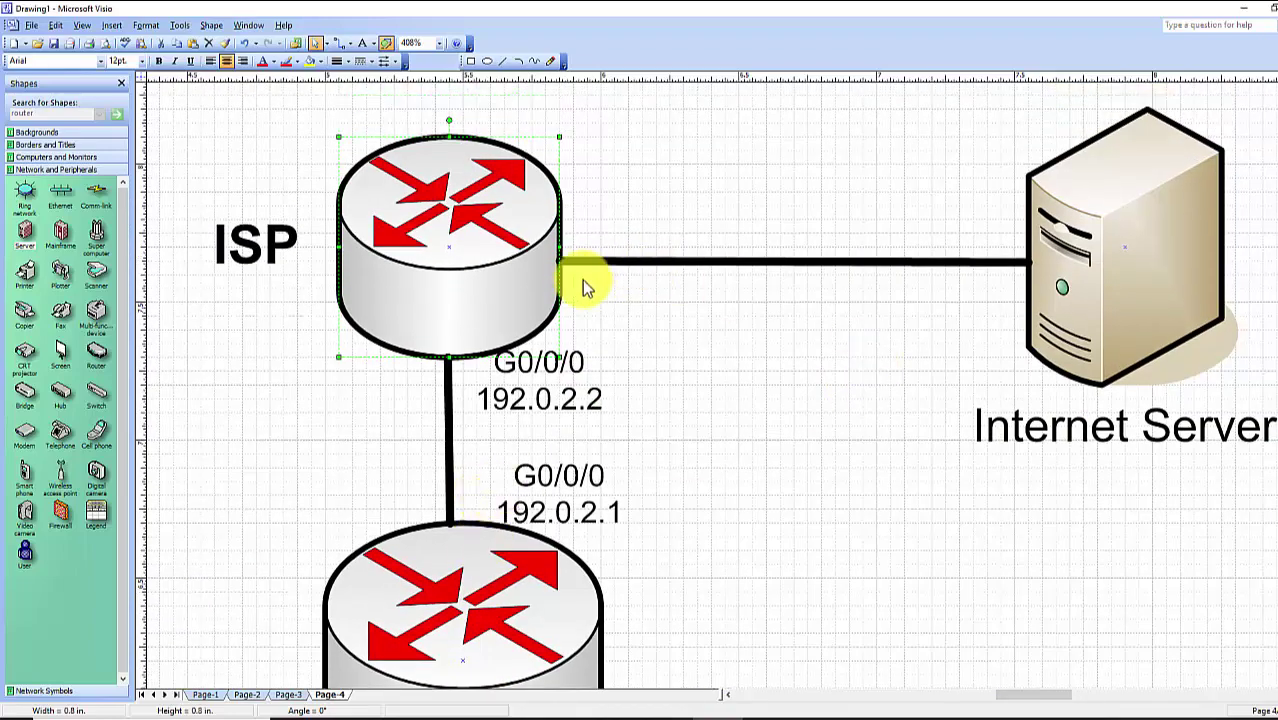
click(577, 265)
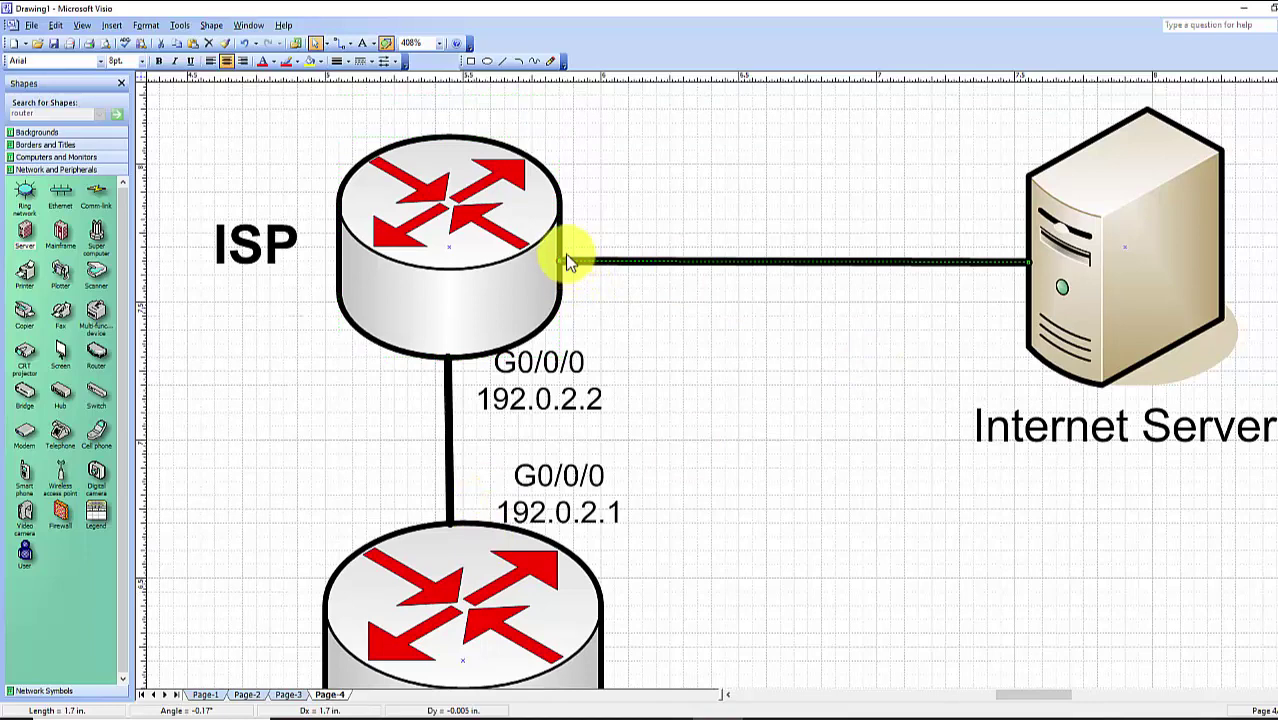
click(580, 243)
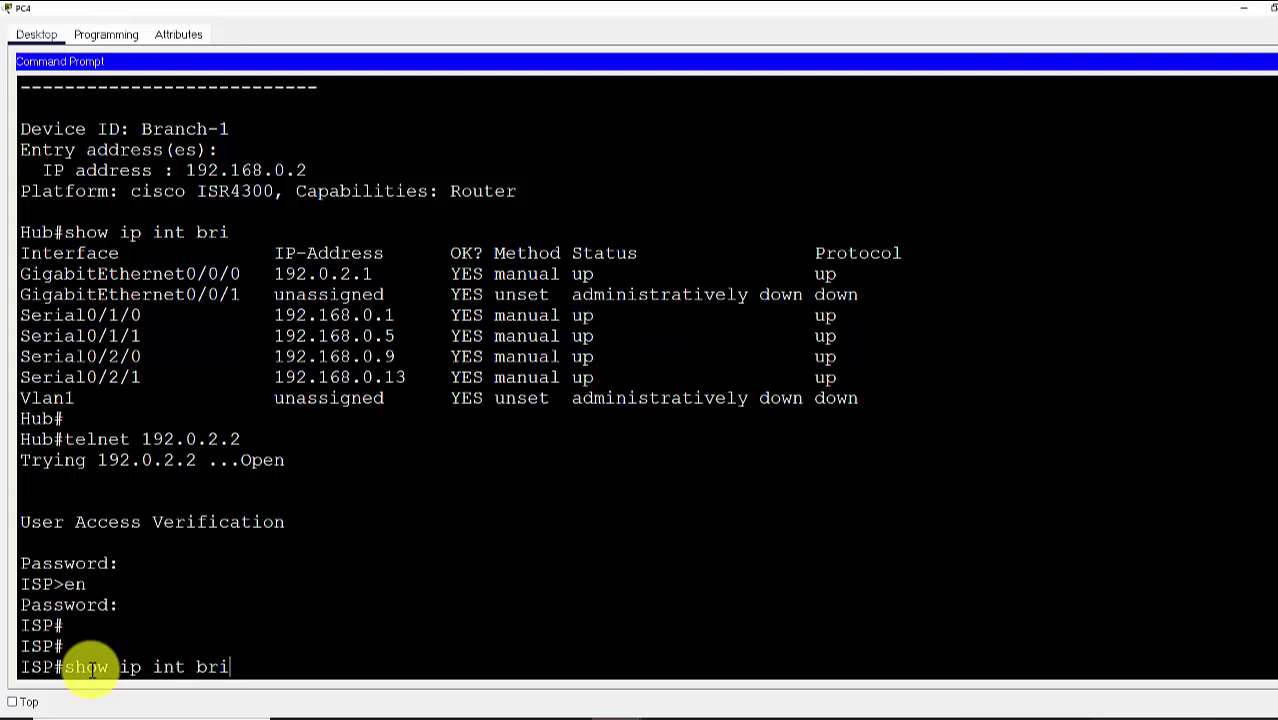
List the ISP router's interfaces, marking G0/0/0 192.0.2.2 and the G0/0/1 203.0.113.1 row
key(Return)
key(Return)
key(Return)
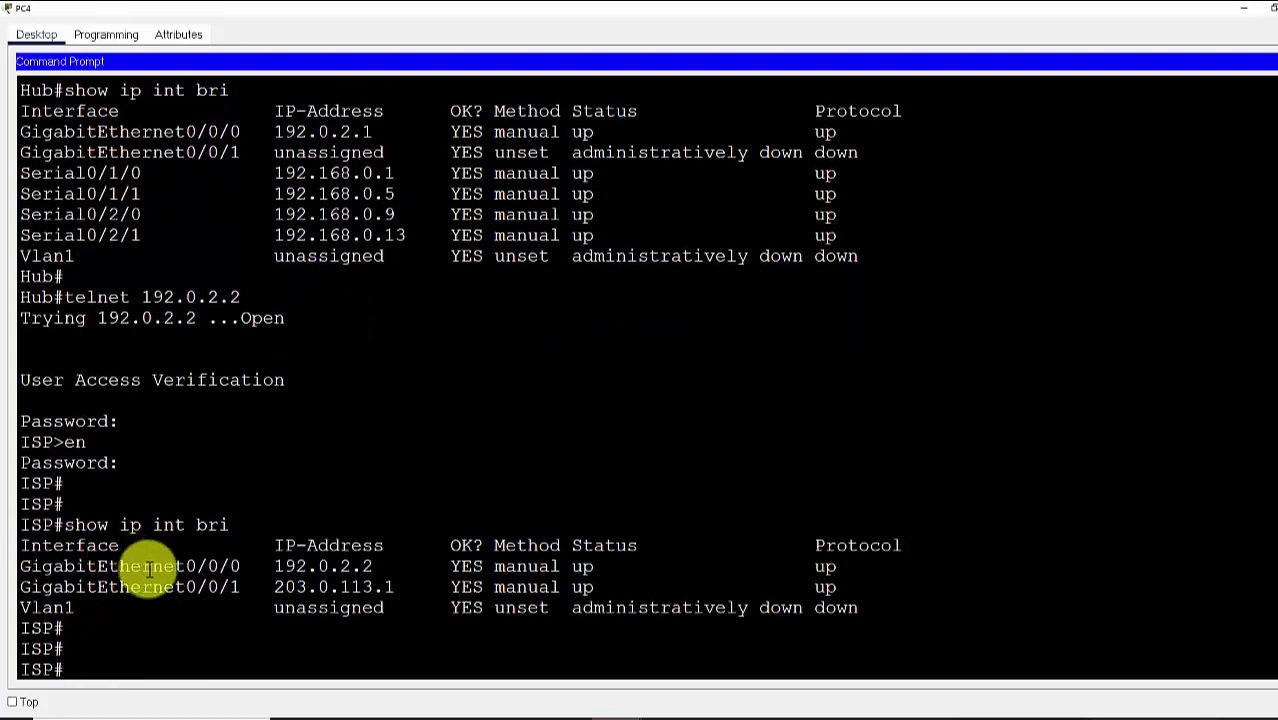
drag(274, 566, 376, 568)
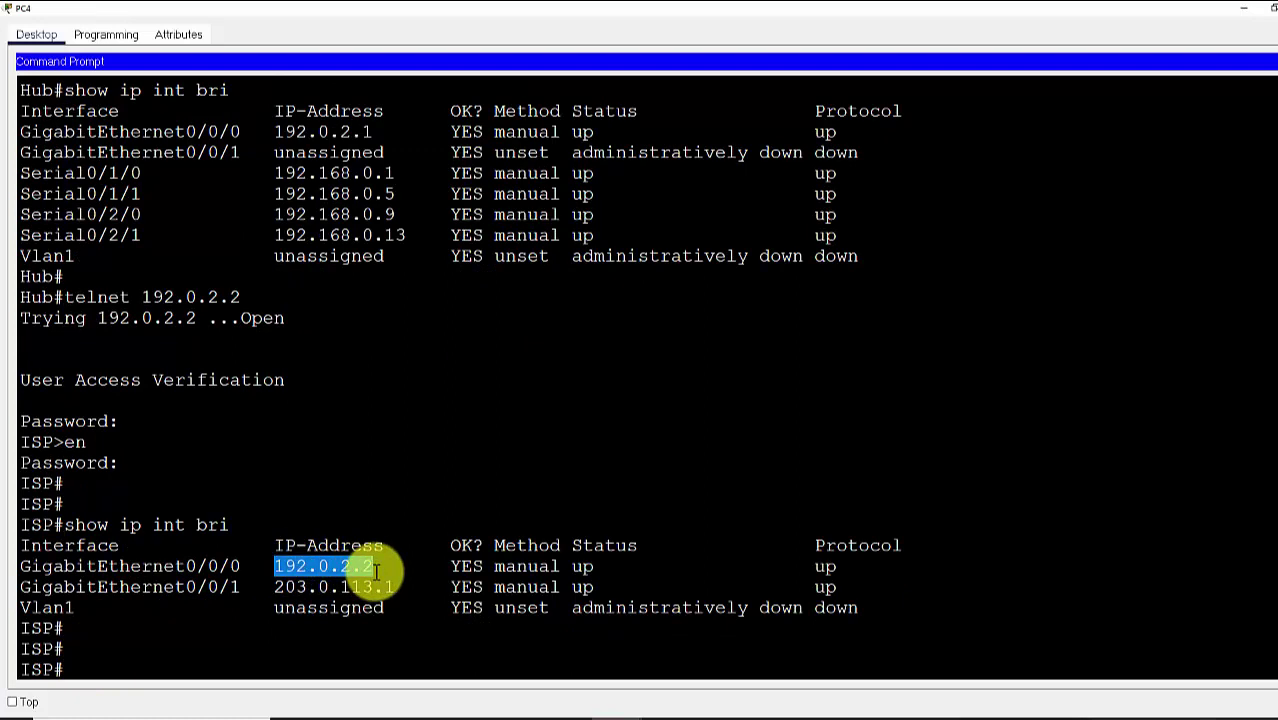
drag(30, 587, 406, 587)
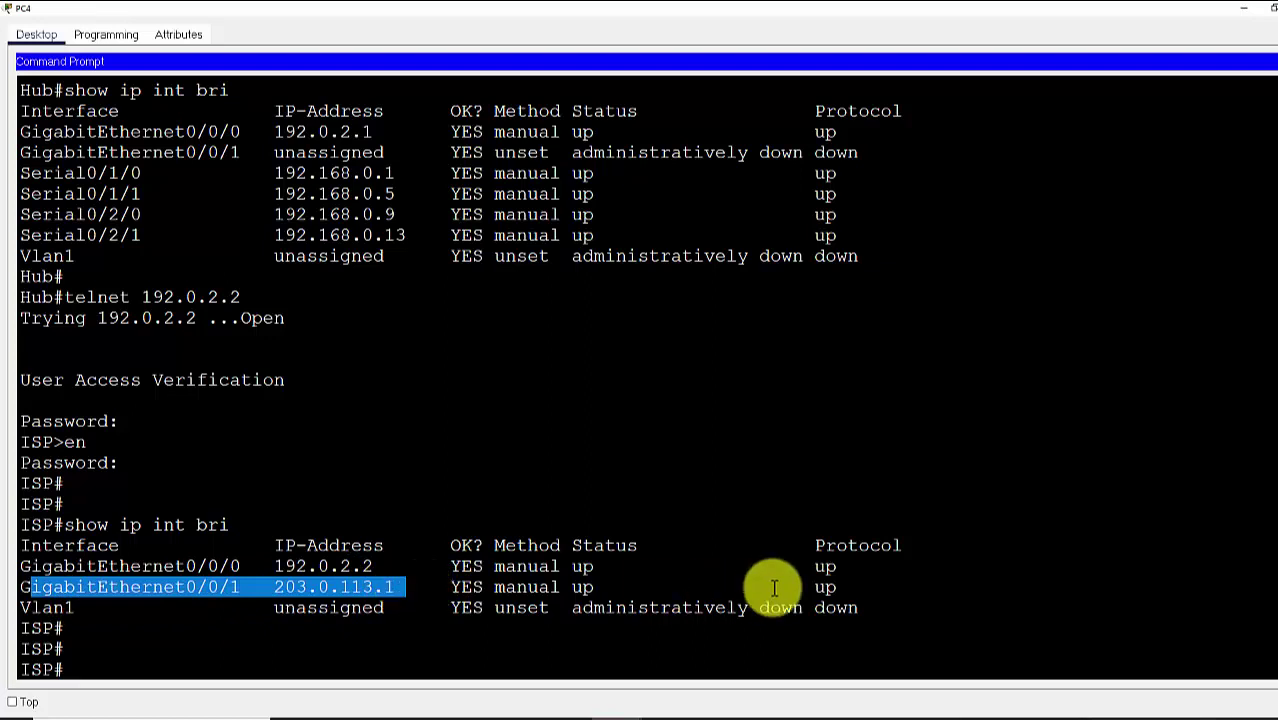
drag(840, 587, 55, 592)
click(103, 666)
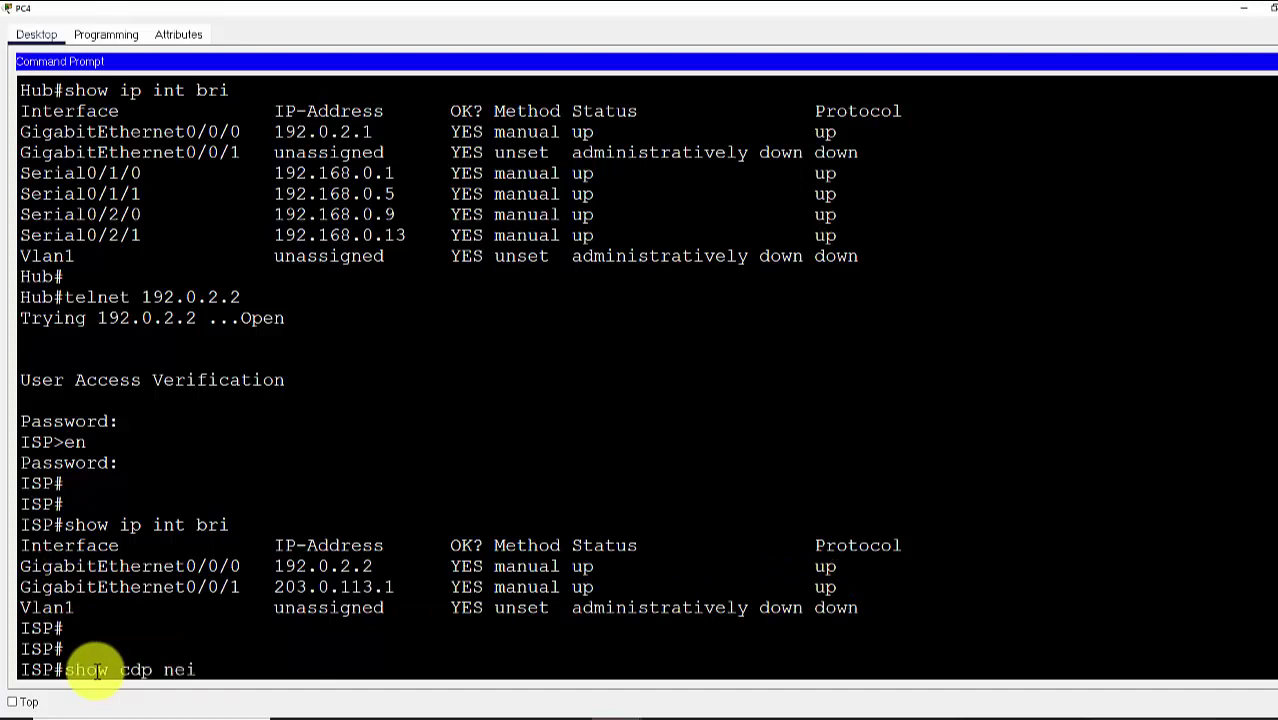
List the ISP's CDP neighbours, showing the Hub on Gig 0/0/0, and mark GigabitEthernet0/0/1
key(Return)
key(Return)
key(Return)
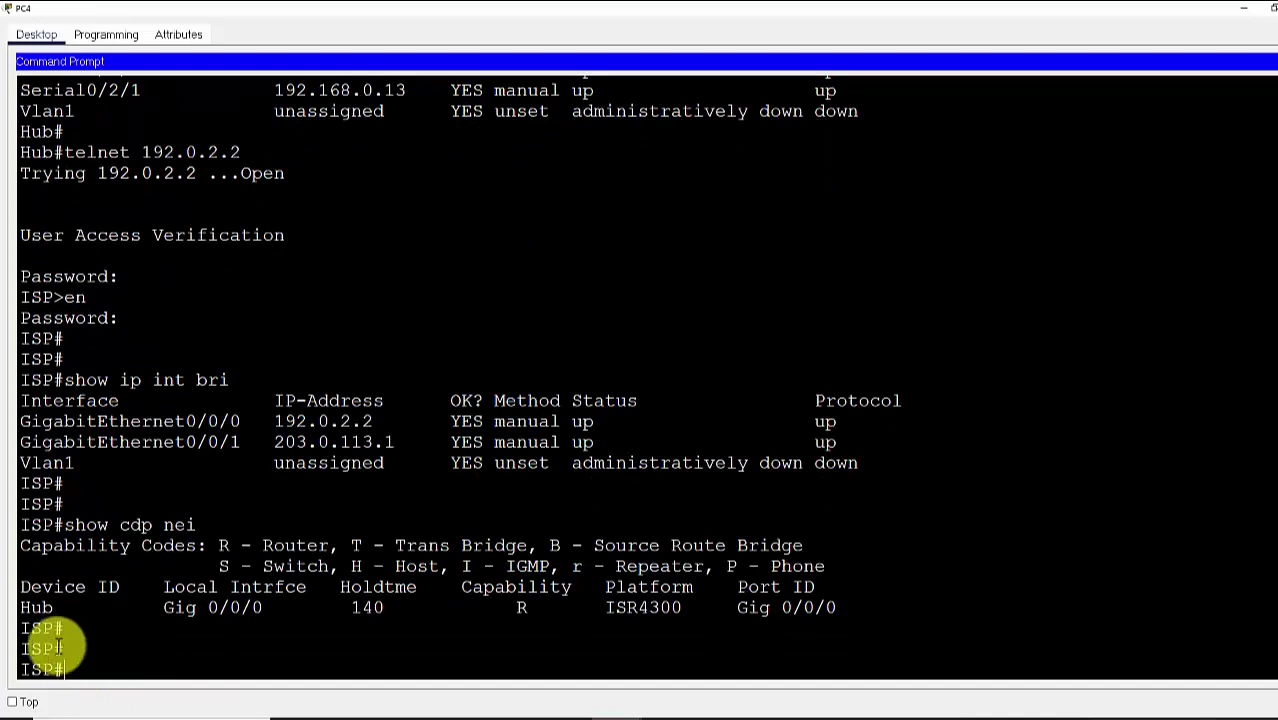
drag(22, 607, 222, 617)
click(222, 637)
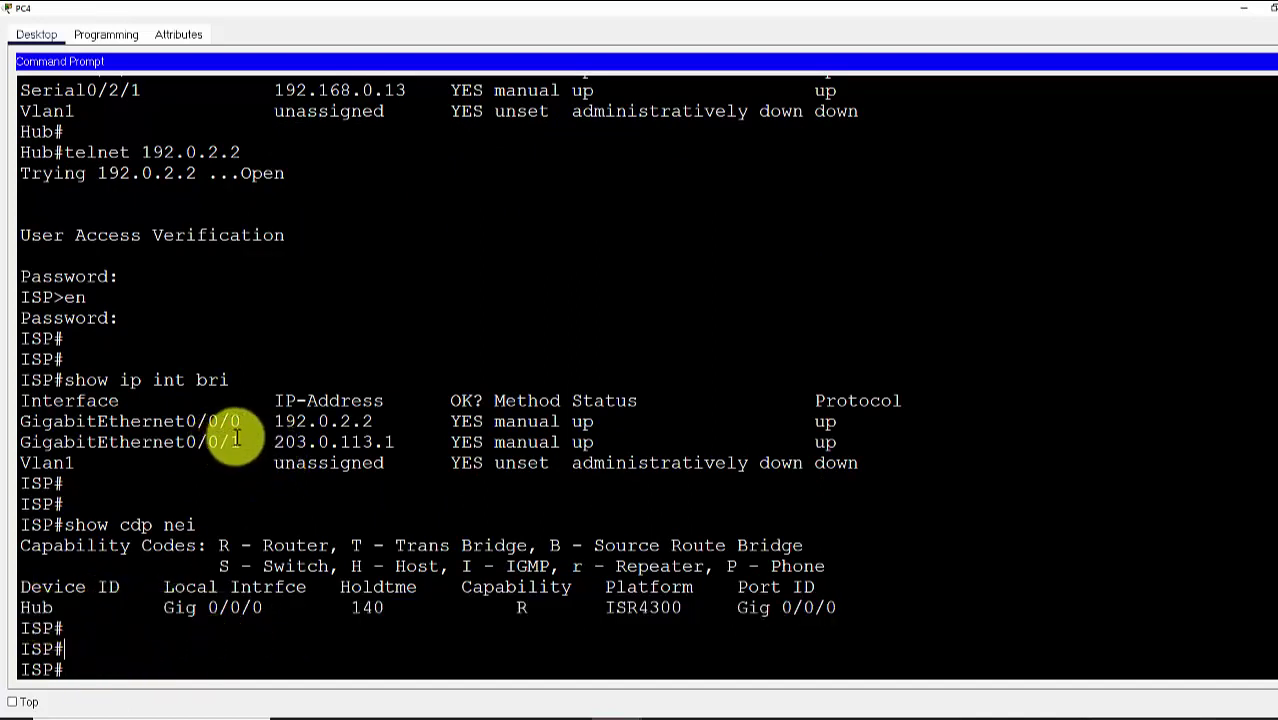
drag(232, 440, 22, 444)
key(super+c)
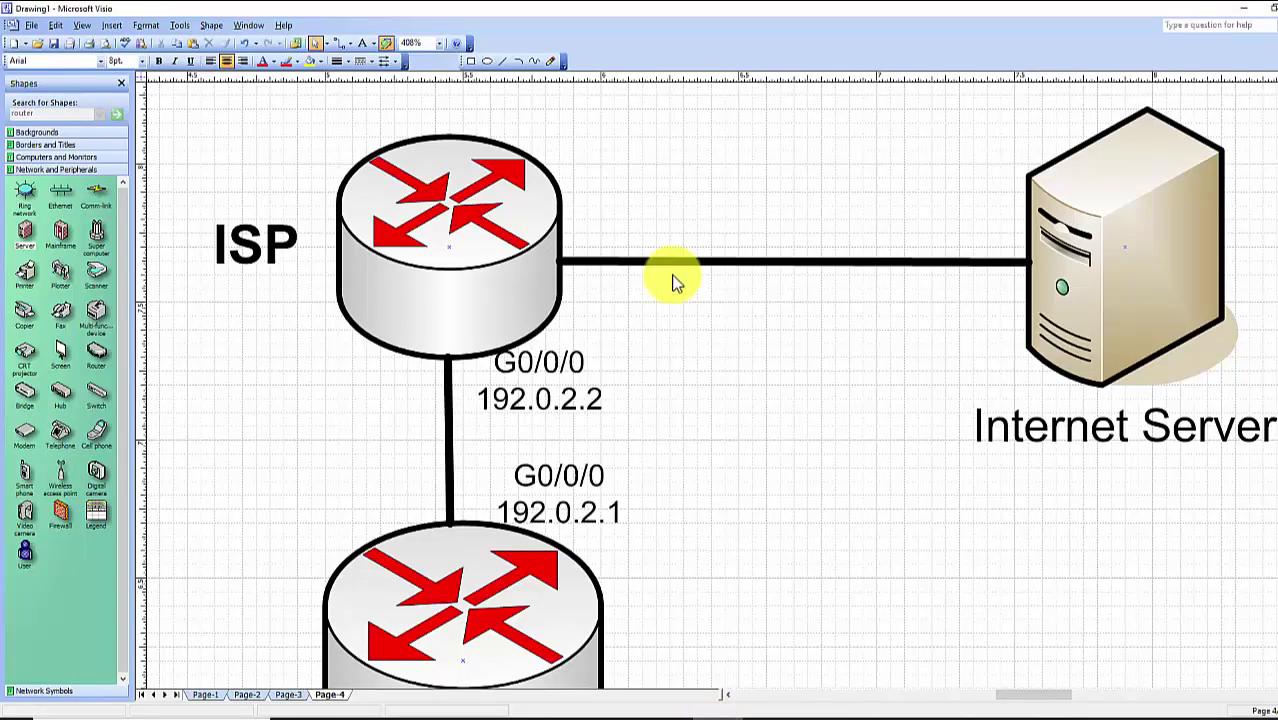
Paste the GigabitEthernet0/0/1 label onto the ISP–Internet Server link
right_click(647, 211)
click(692, 246)
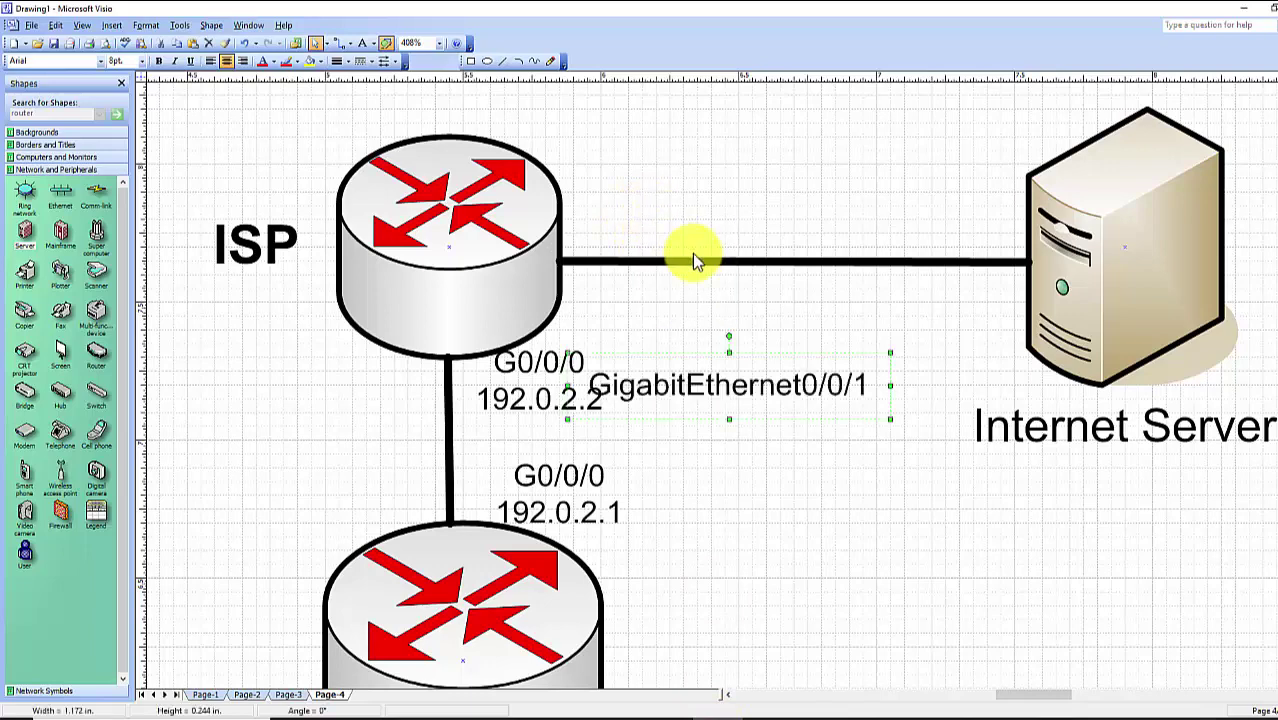
drag(699, 385, 685, 226)
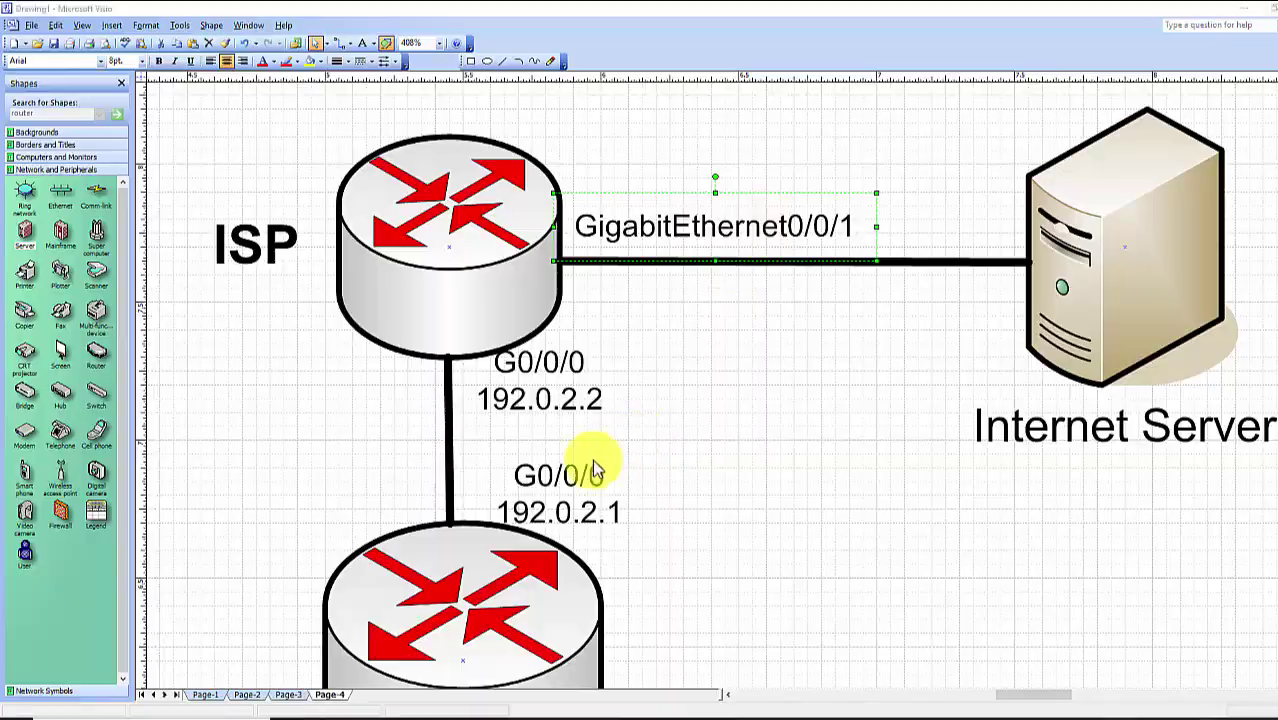
Copy the 203.0.113.1 address from Packet Tracer's show ip int brief output
key(alt+Tab)
click(282, 445)
drag(281, 445, 389, 438)
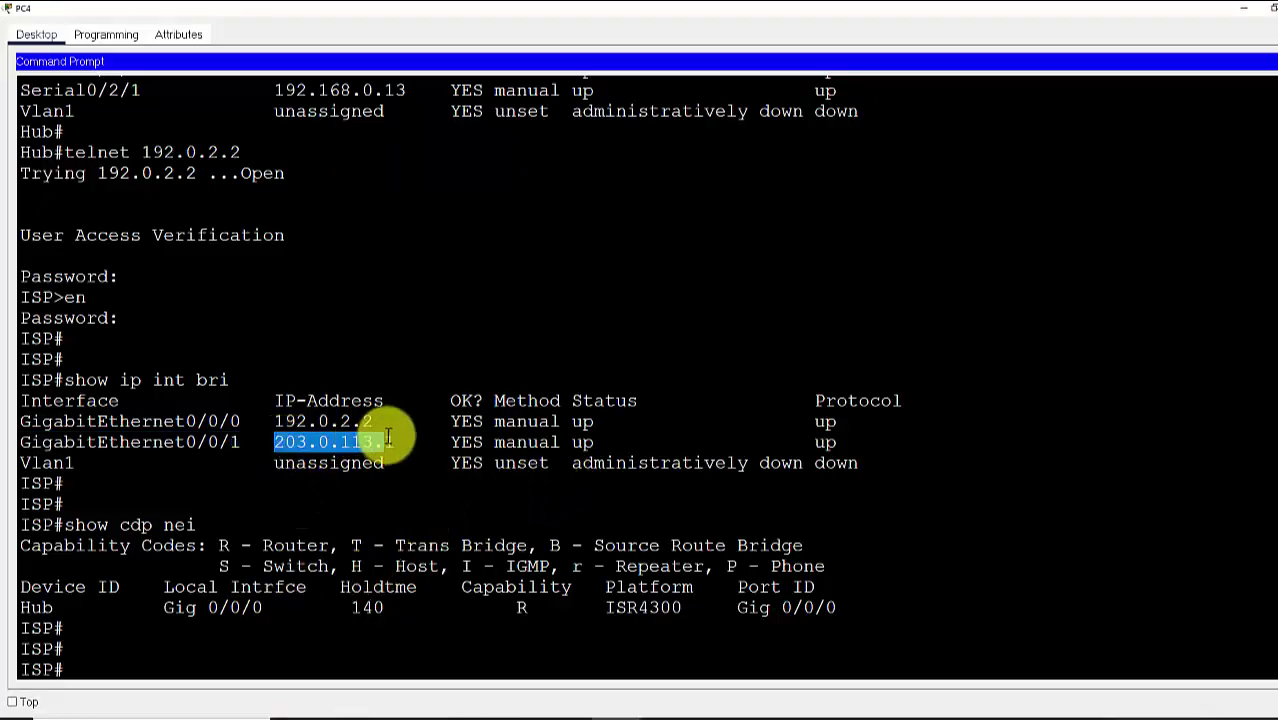
right_click(350, 437)
click(375, 448)
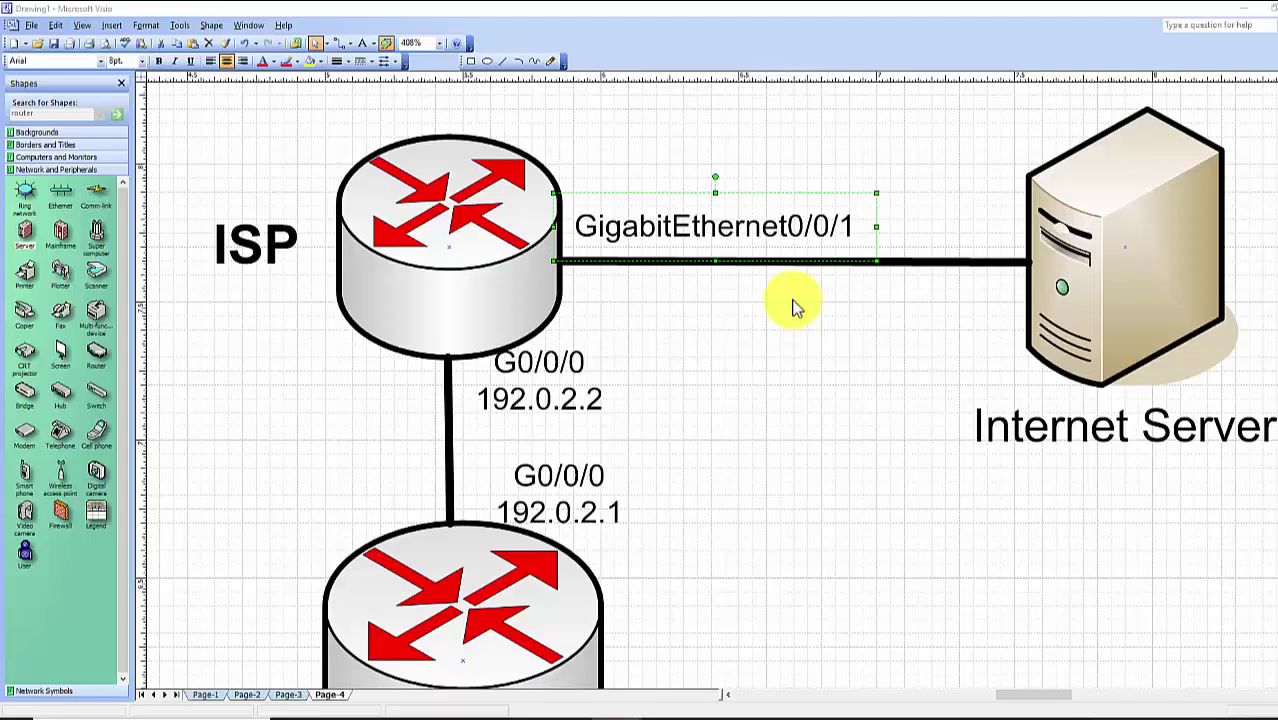
Paste 203.0.113.1 in Visio and stack it above the GigabitEthernet0/0/1 label
key(alt+Tab)
click(671, 315)
right_click(673, 318)
click(715, 335)
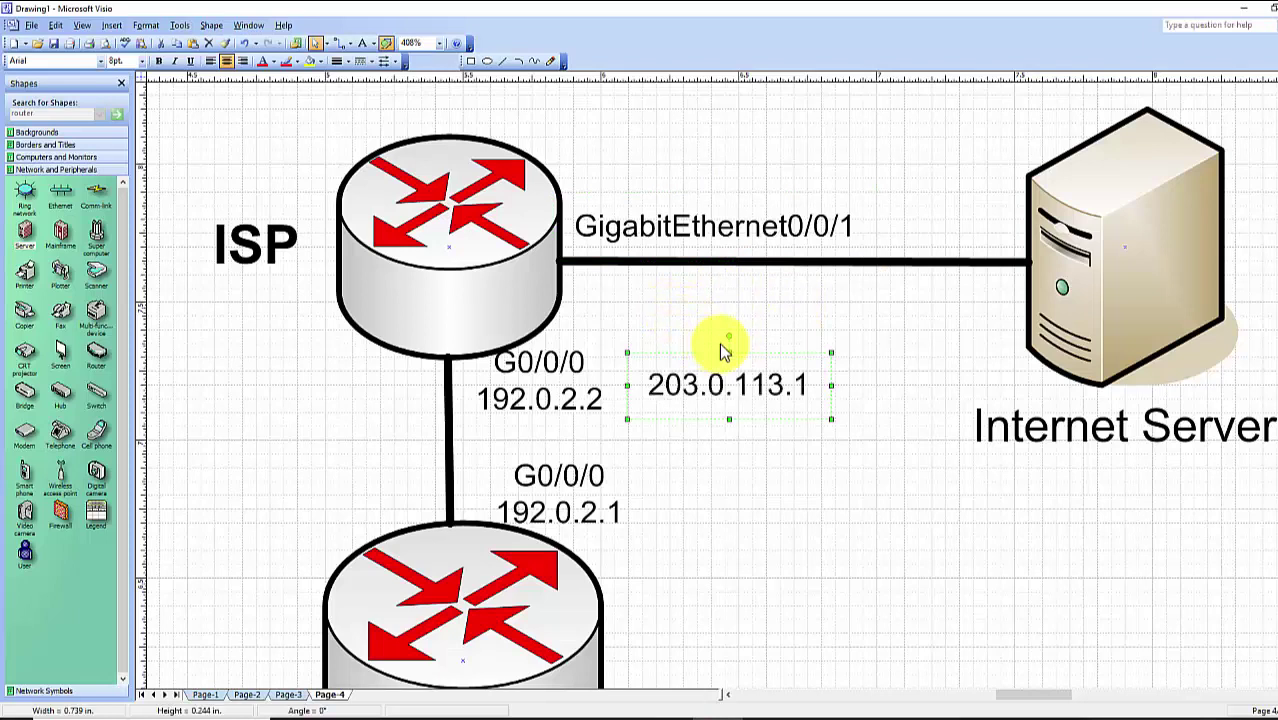
drag(727, 383, 656, 188)
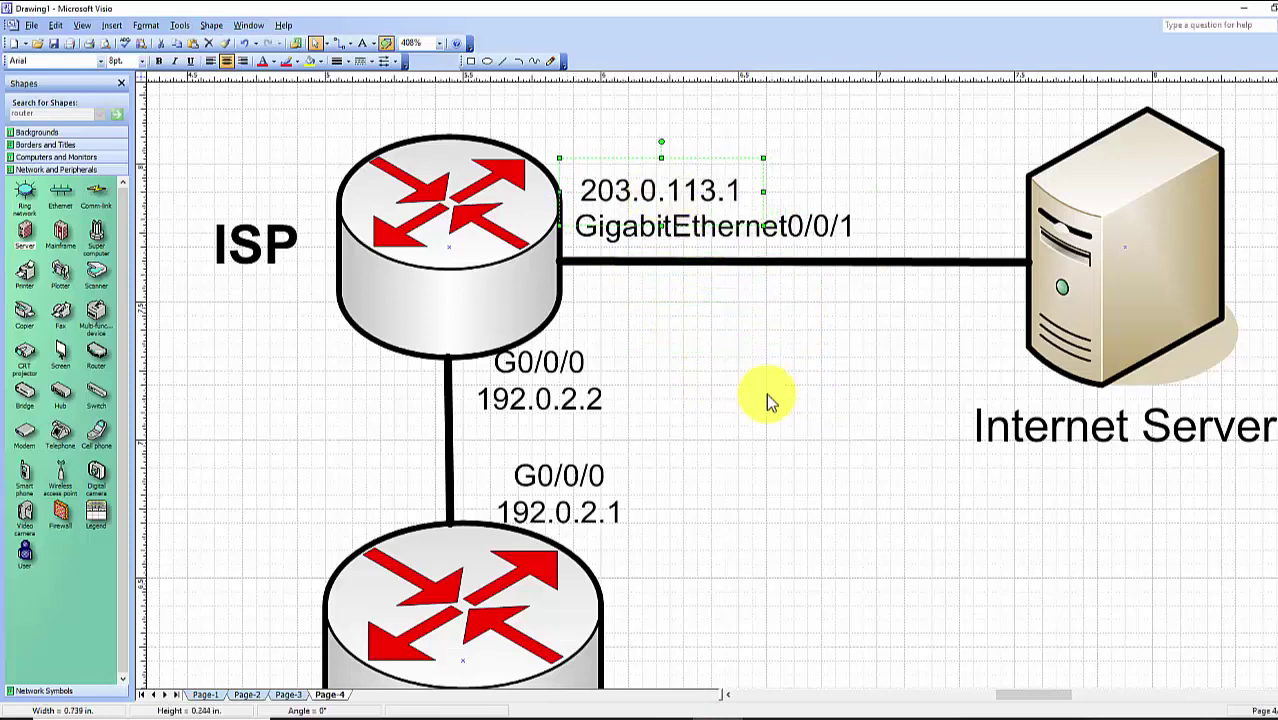
click(766, 393)
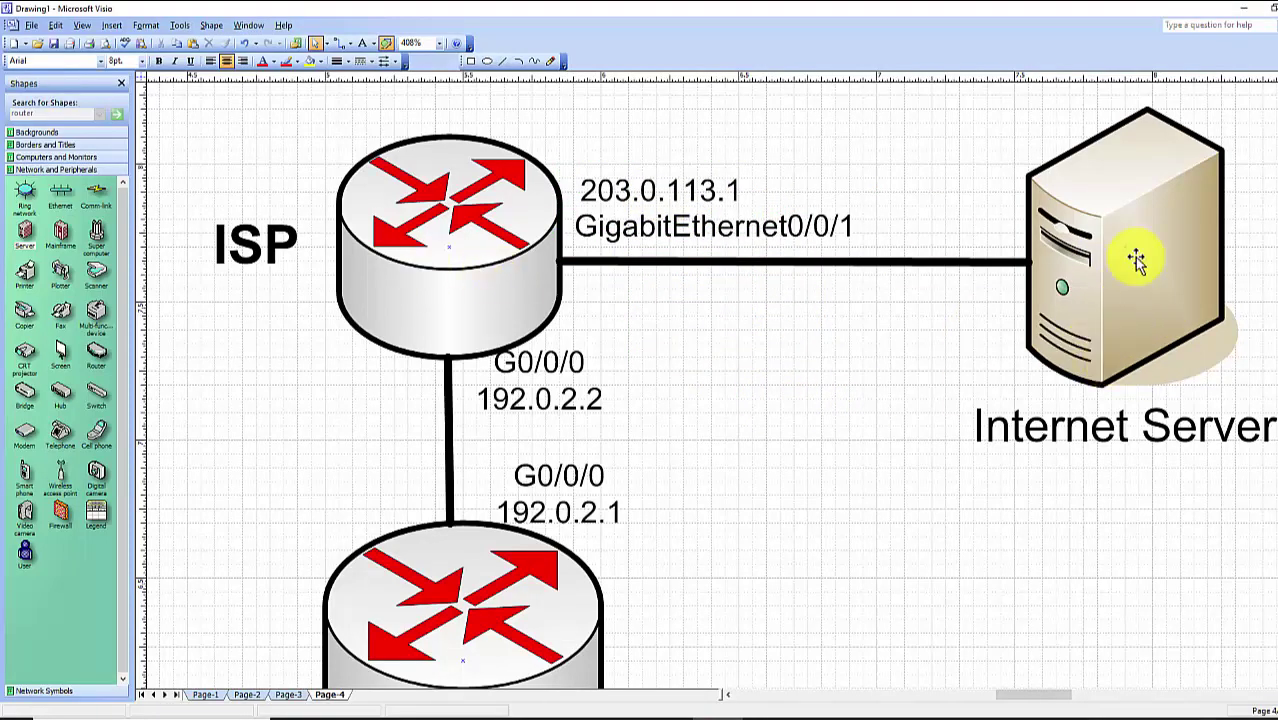
mouse_move(620, 714)
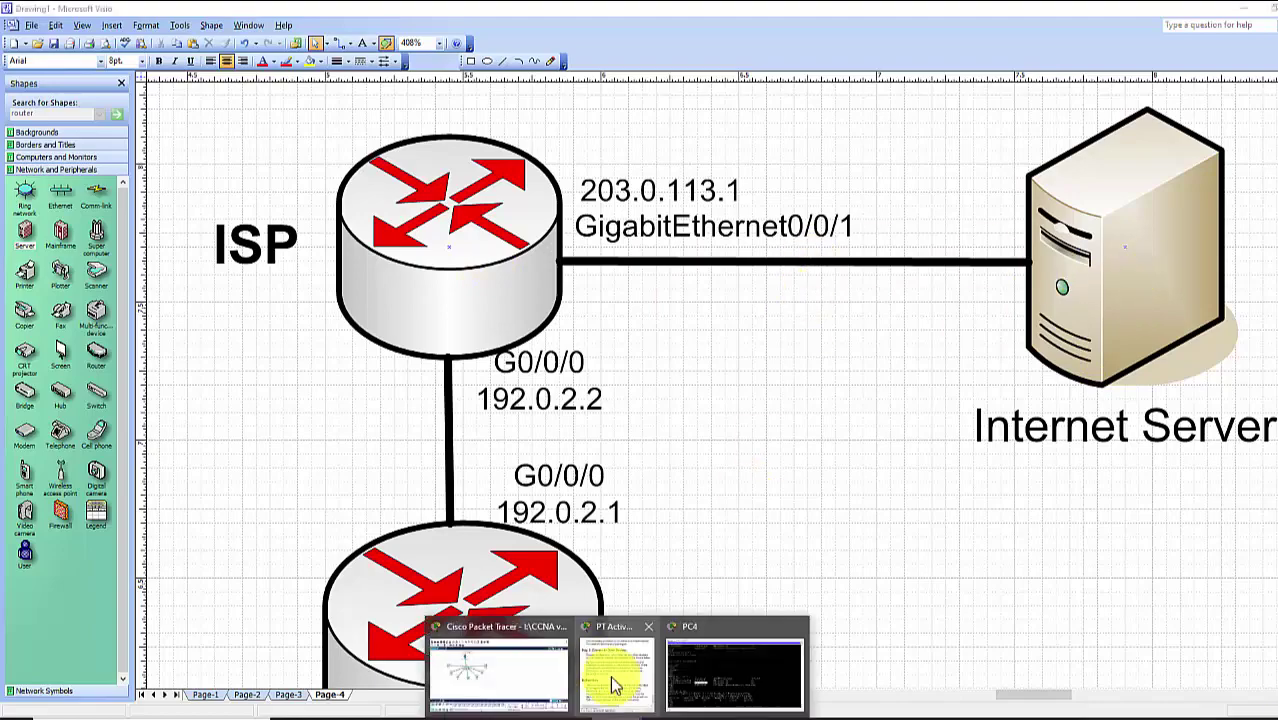
click(513, 663)
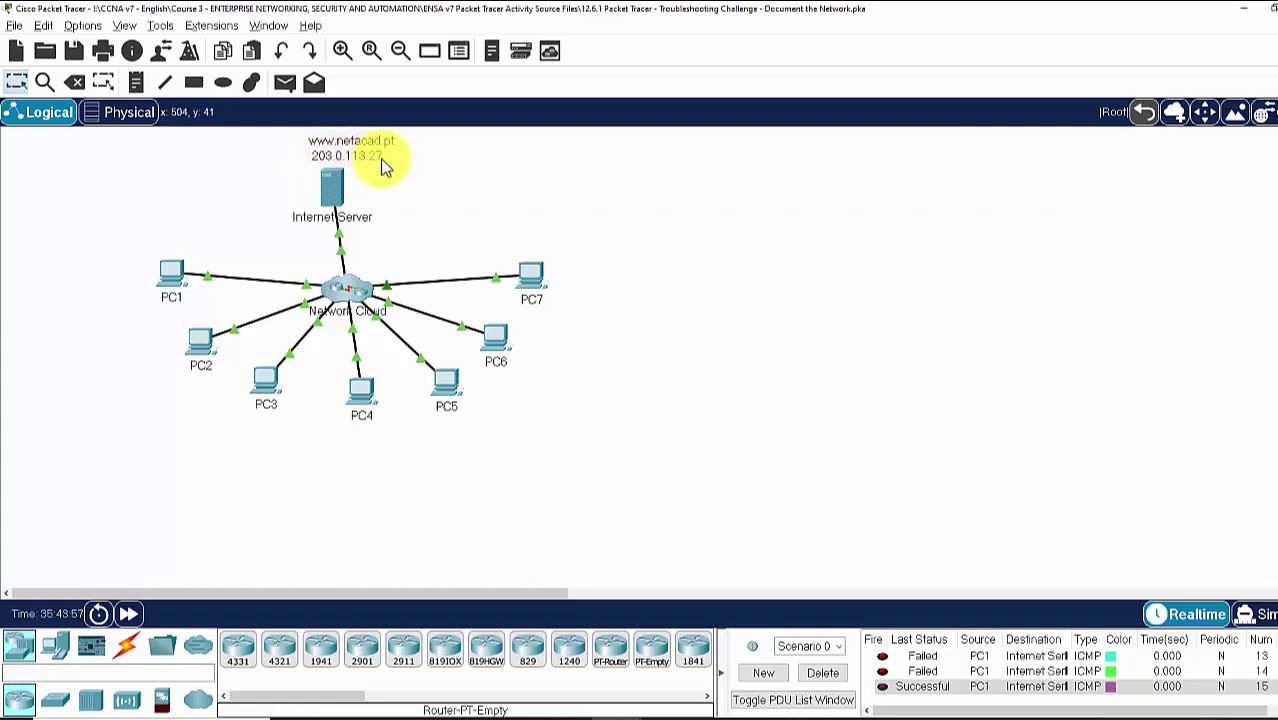
Return from Packet Tracer to the Visio Page-4 diagram
key(alt+Tab)
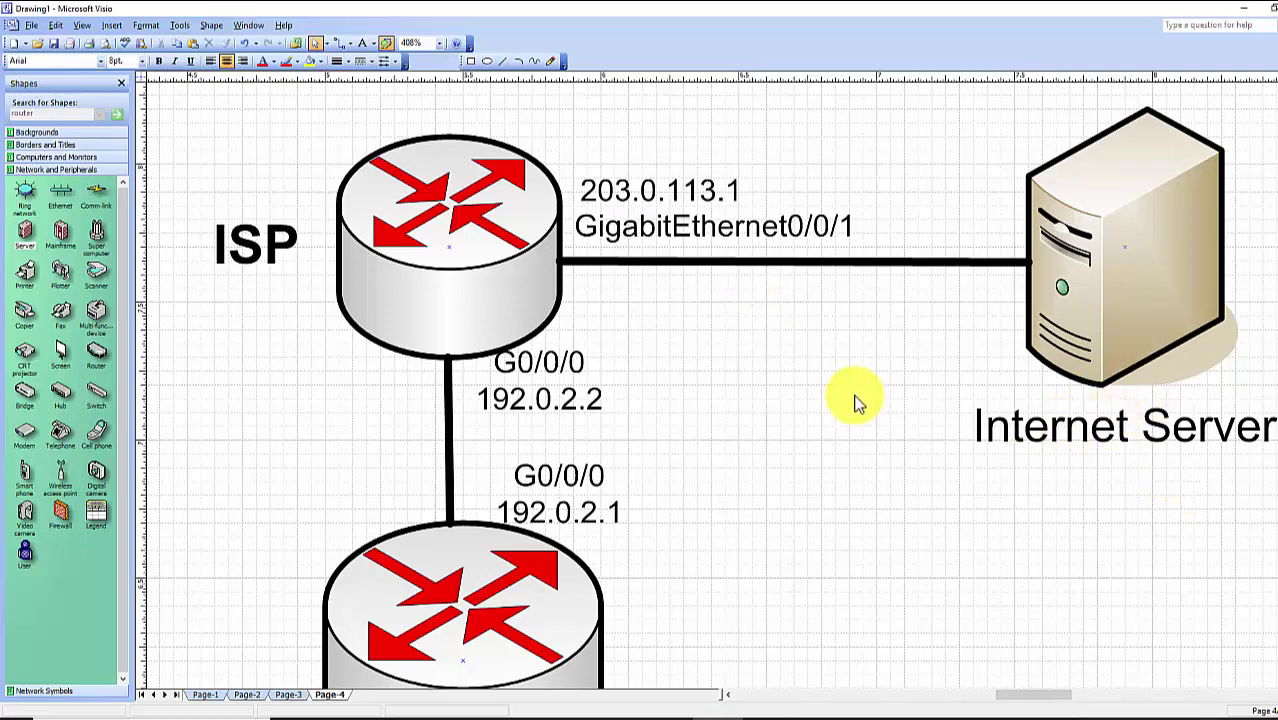
Zoom out to 104% to view all routers, switches and PCs PC1–PC7
scroll(855, 400, down, 6)
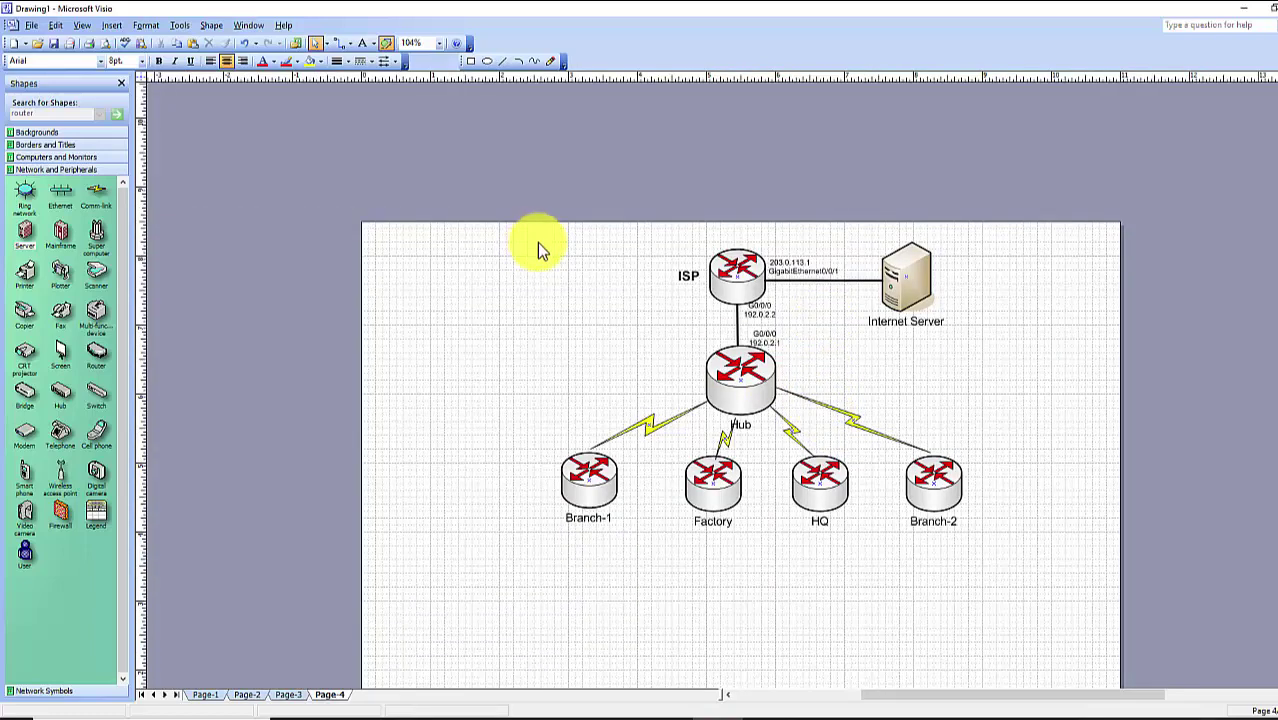
scroll(606, 288, down, 2)
drag(815, 285, 1168, 490)
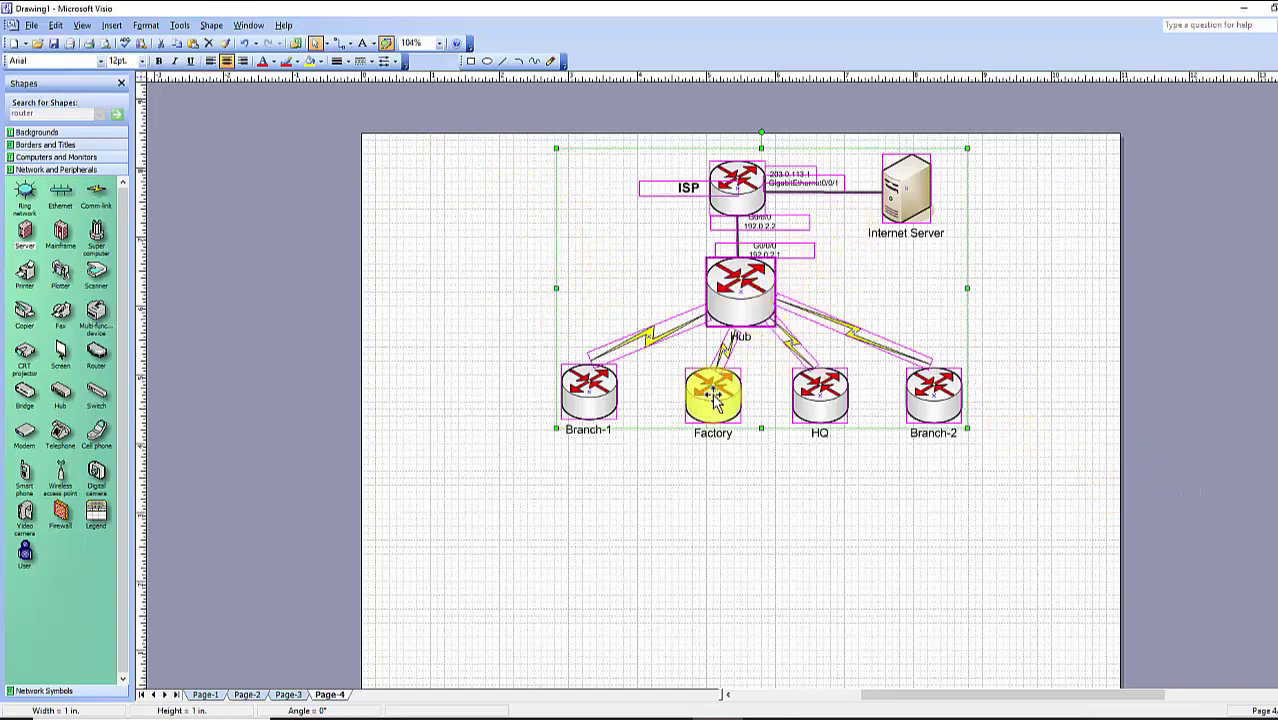
click(737, 467)
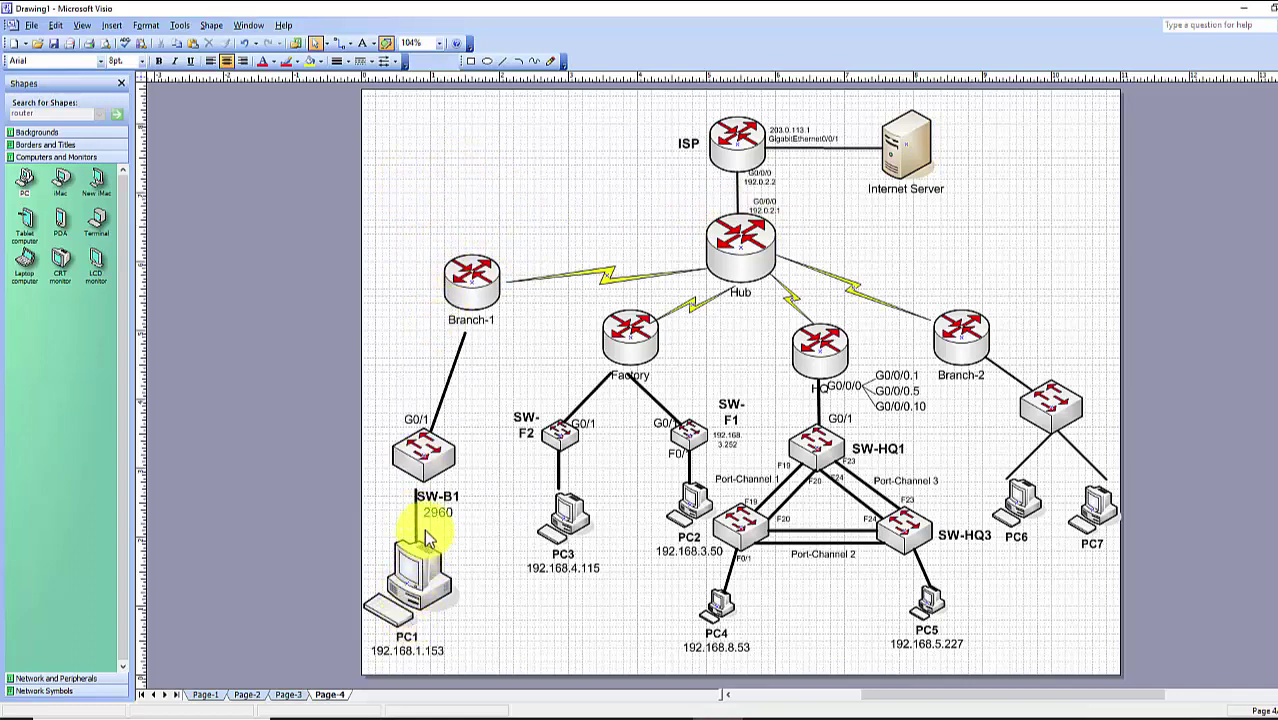
Nudge the Branch-1, Factory and HQ routers into tidier positions
drag(471, 281, 472, 295)
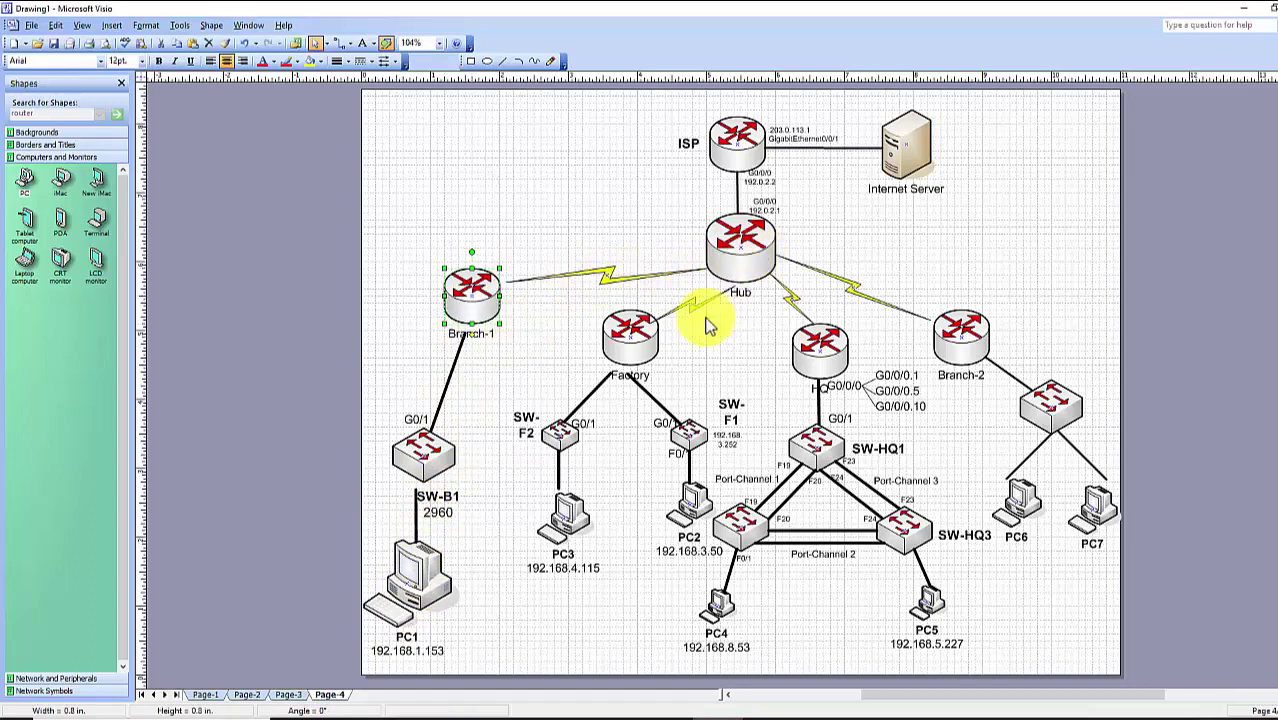
drag(643, 355, 638, 340)
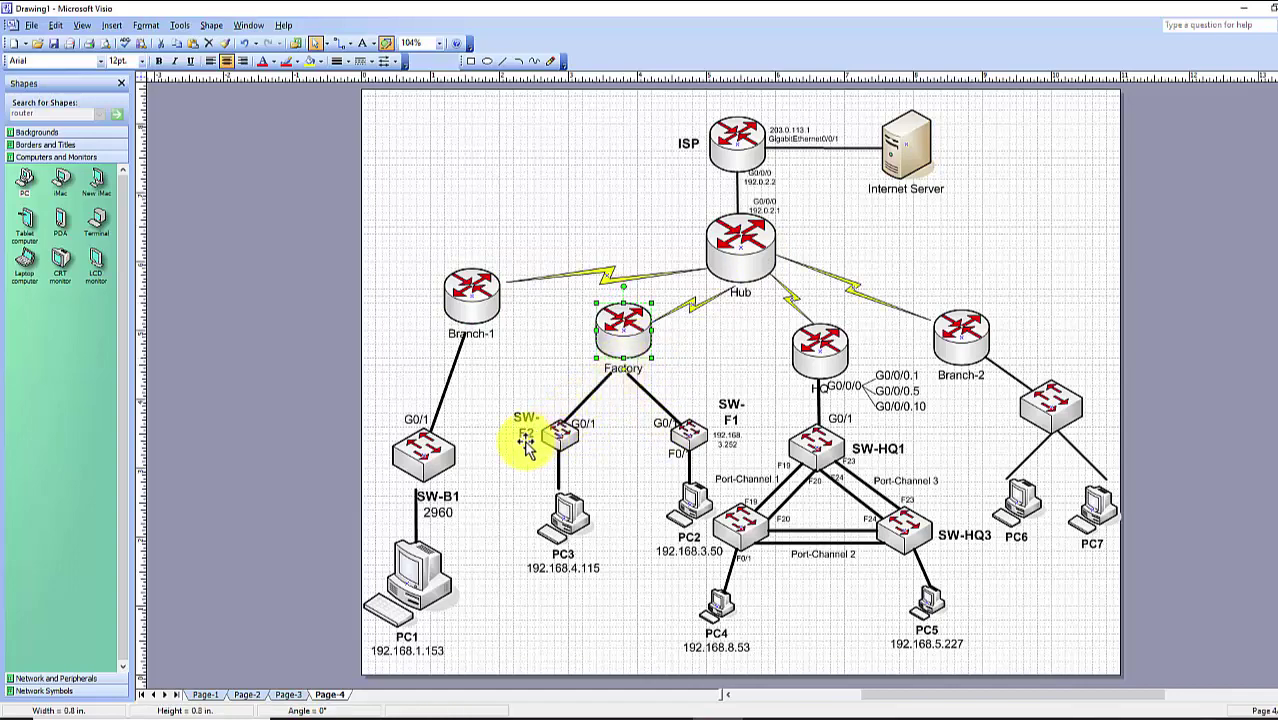
click(722, 410)
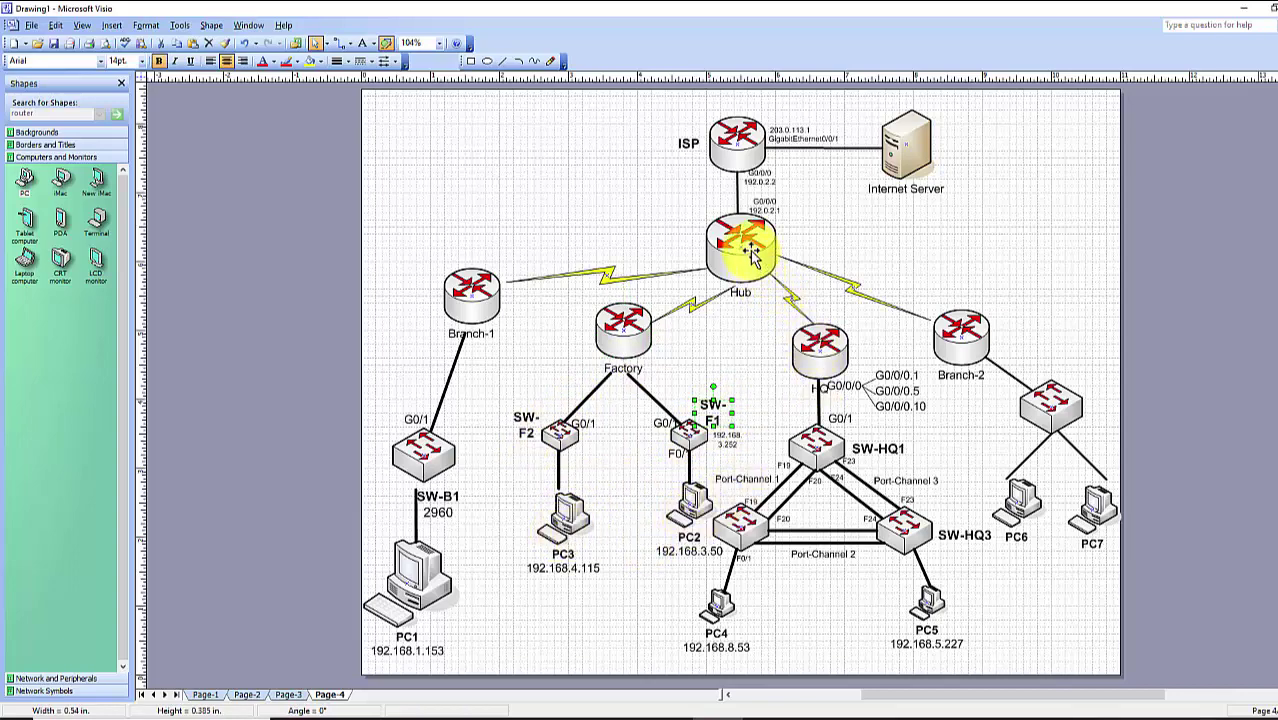
click(818, 392)
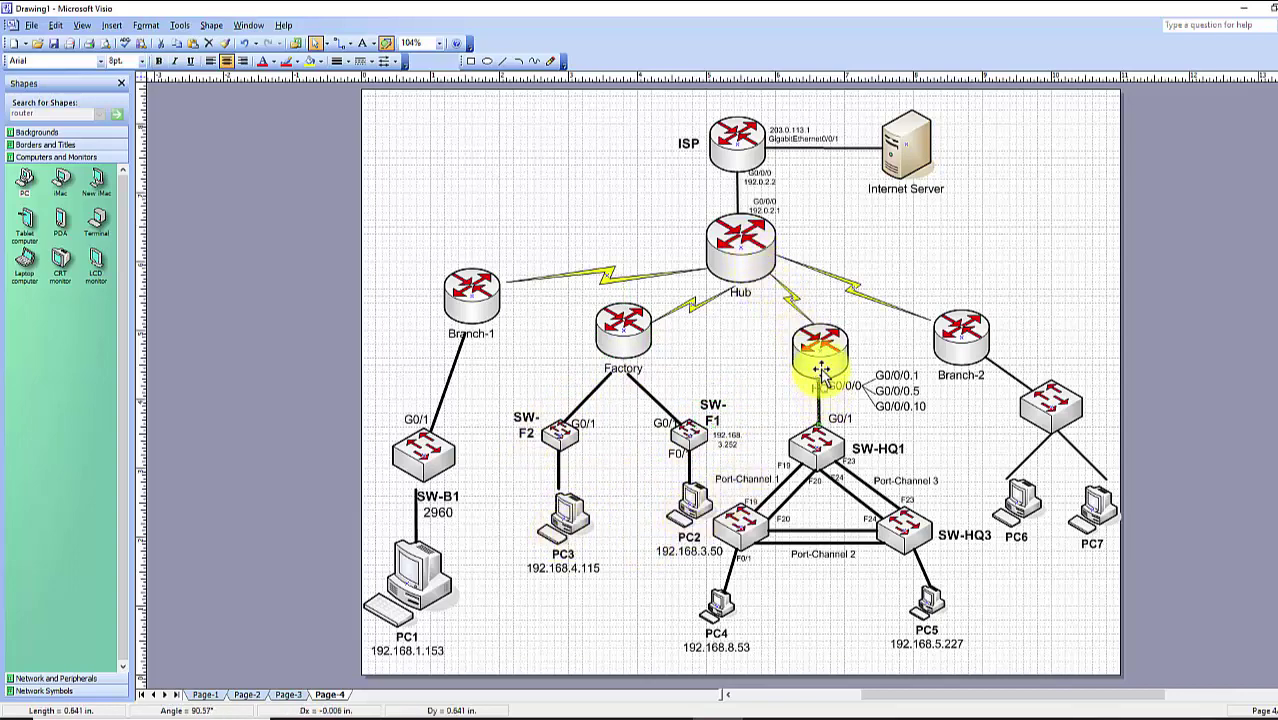
drag(820, 372, 798, 358)
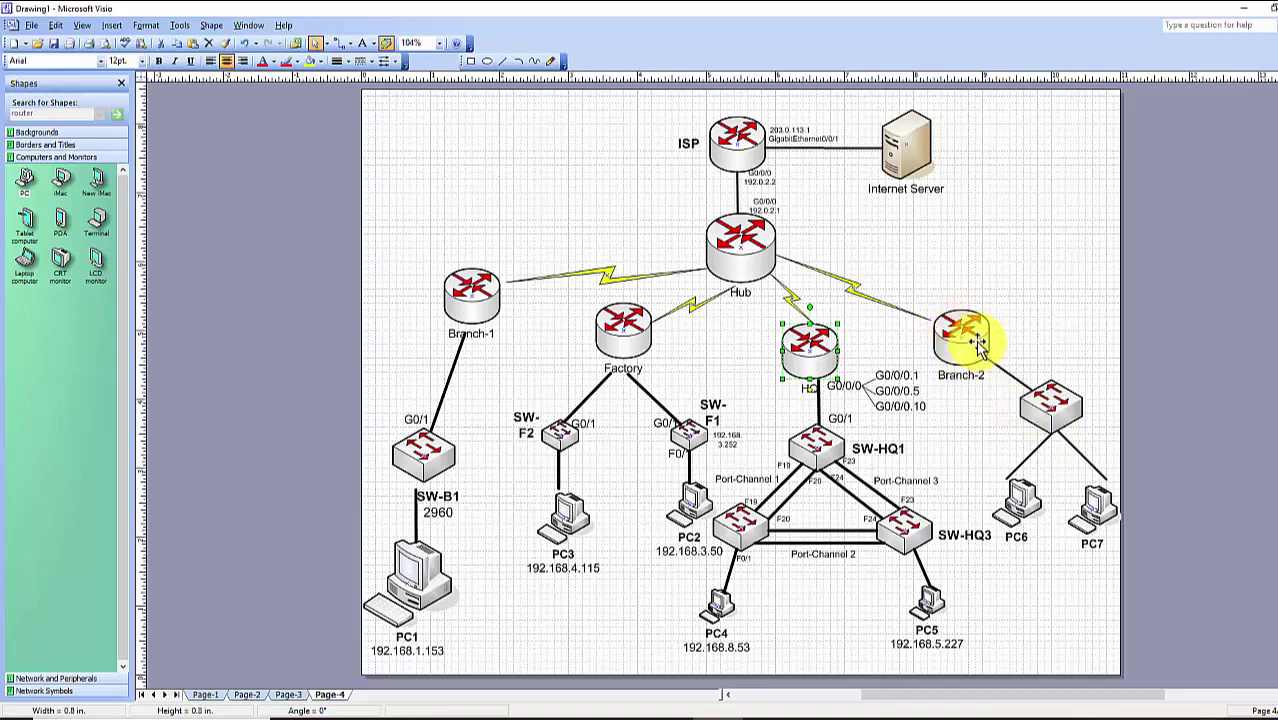
click(1017, 515)
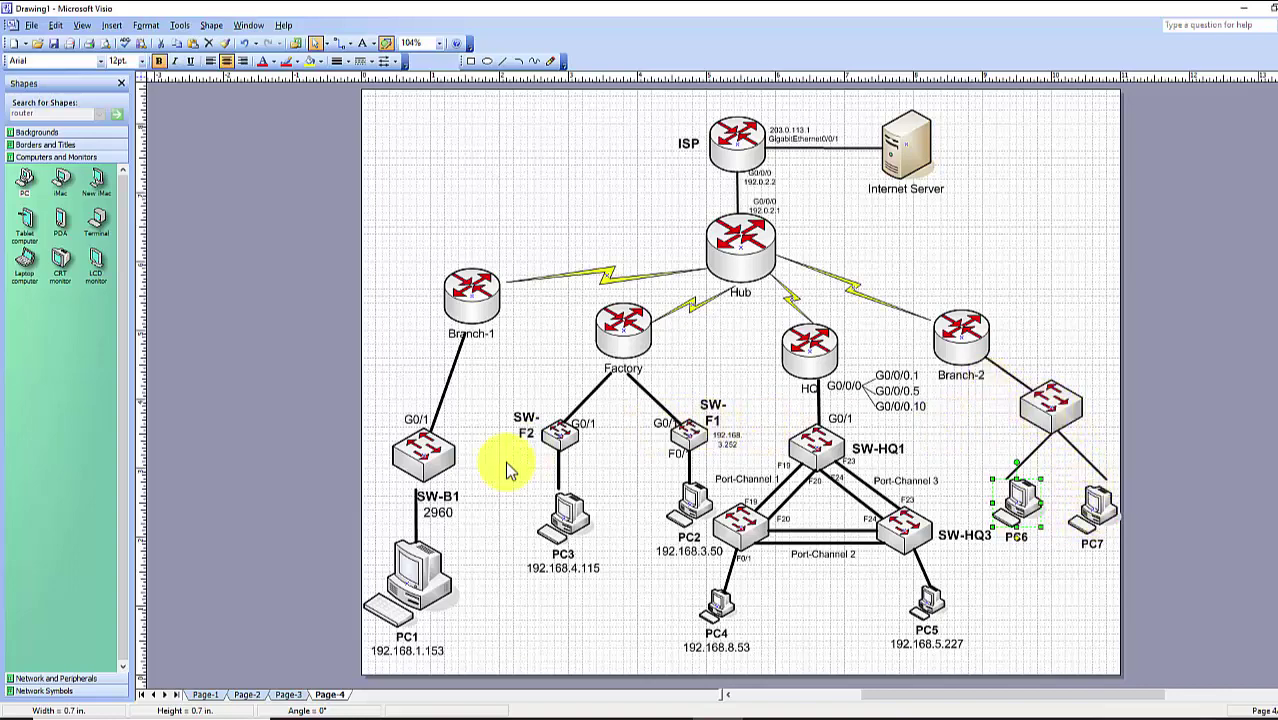
Copy the SW-B1 2960 label beside the Branch-2 switch and change it to SW-B2 2960
click(460, 512)
drag(452, 510, 1105, 375)
double_click(1113, 372)
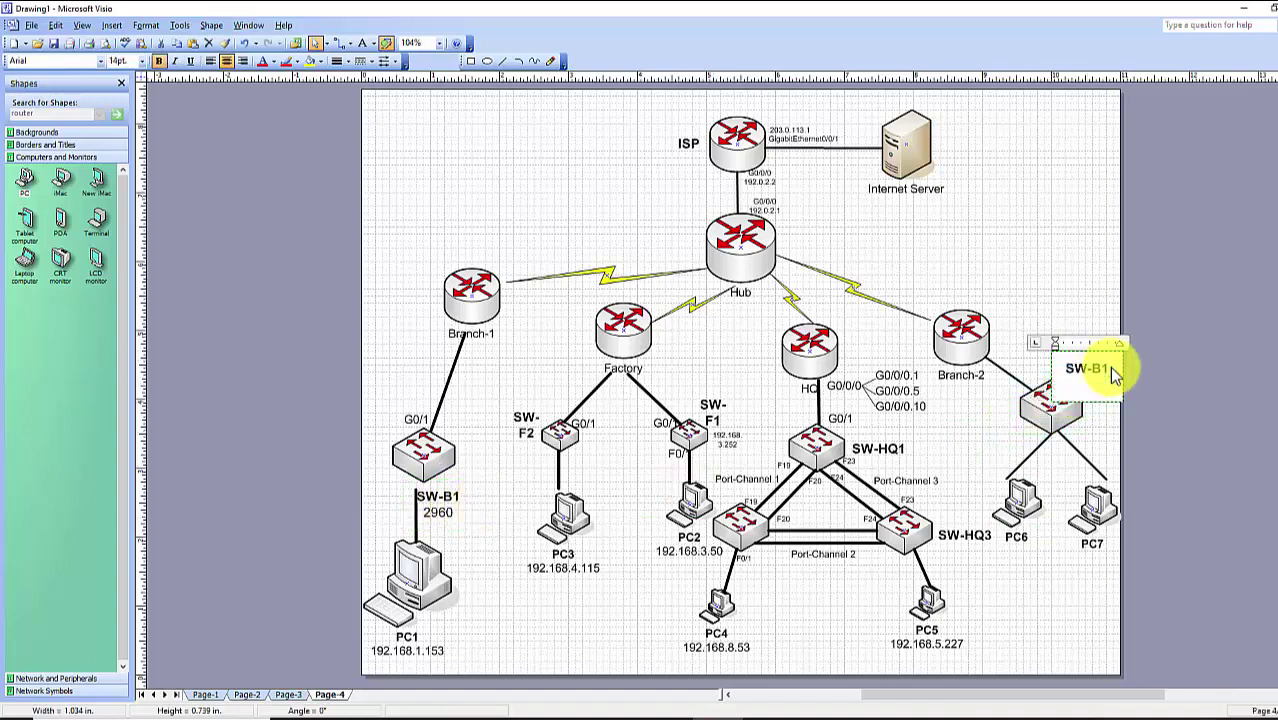
text(2)
click(1107, 191)
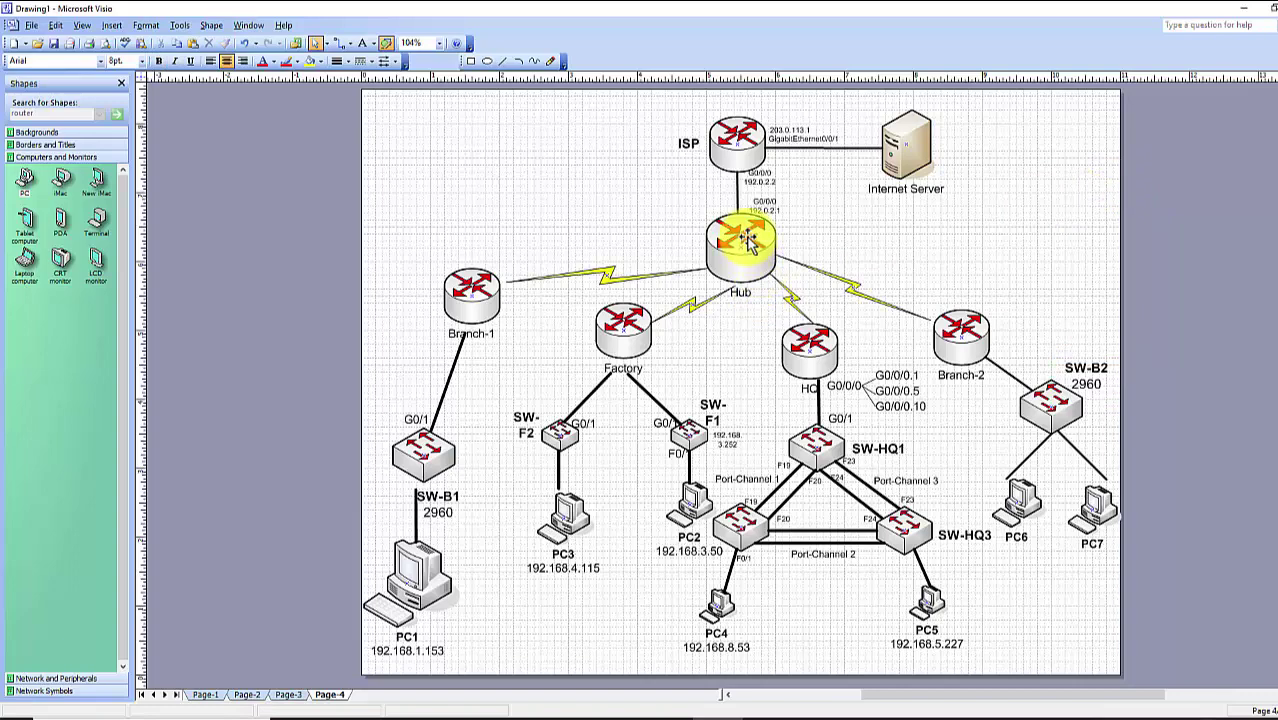
Save the diagram, bringing up Save As for Drawing1 as a .vsd in Documents
scroll(745, 185, up, 1)
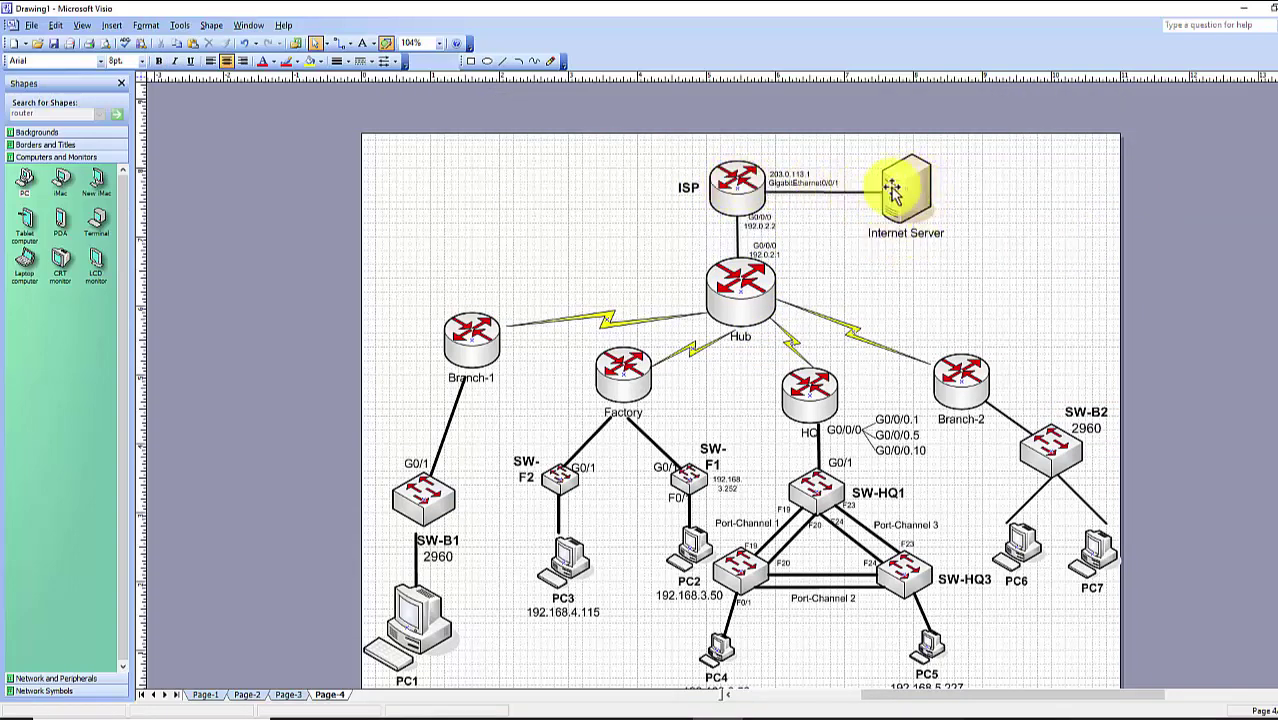
scroll(1070, 323, down, 2)
scroll(1070, 323, up, 1)
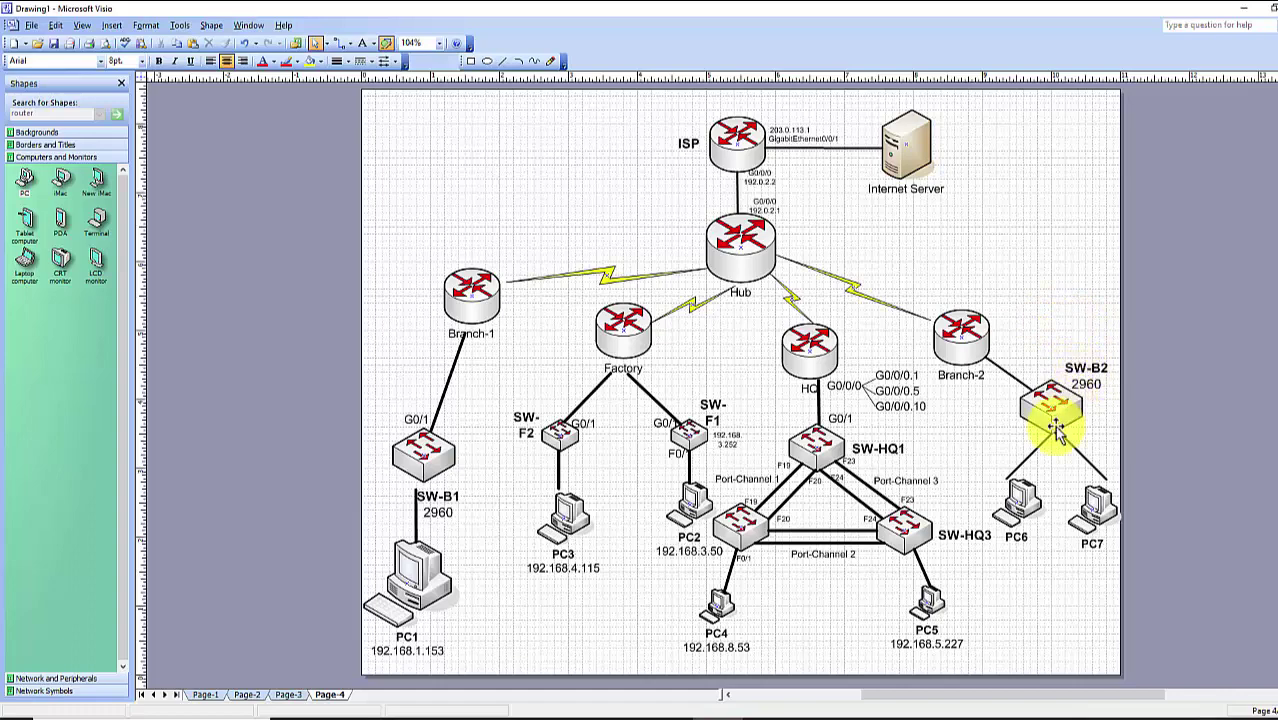
key(ctrl+s)
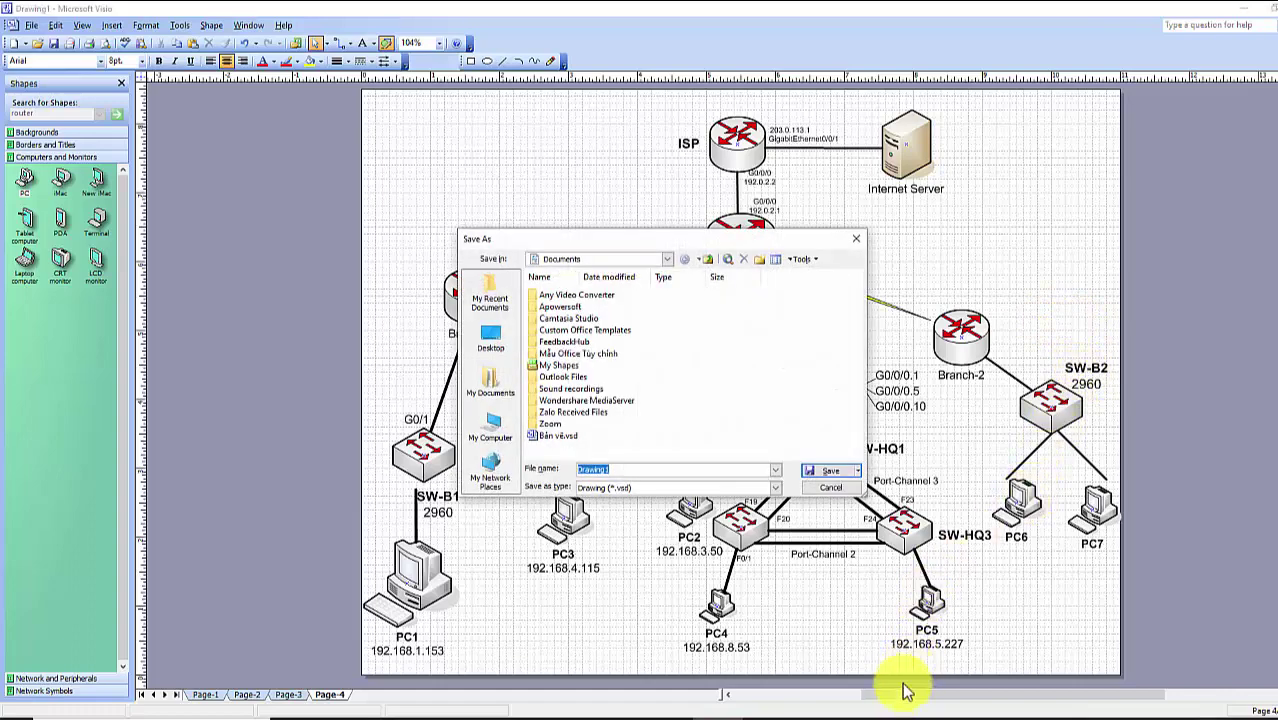
click(831, 470)
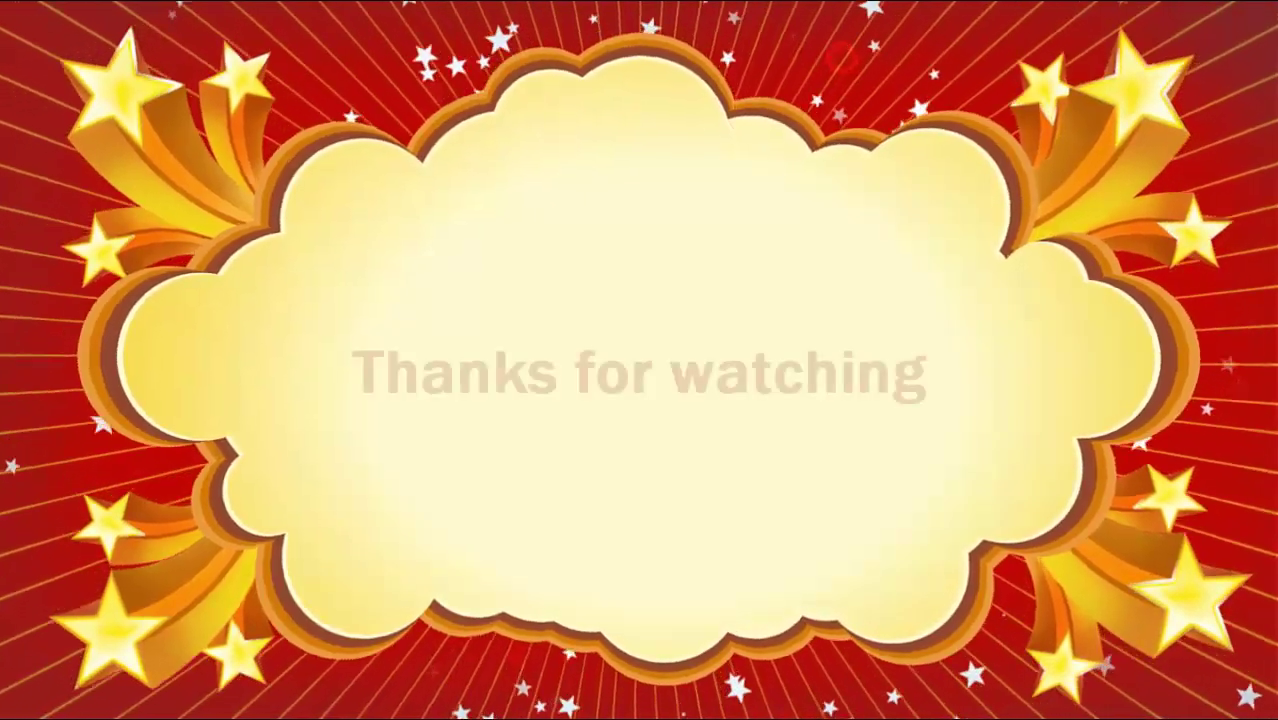